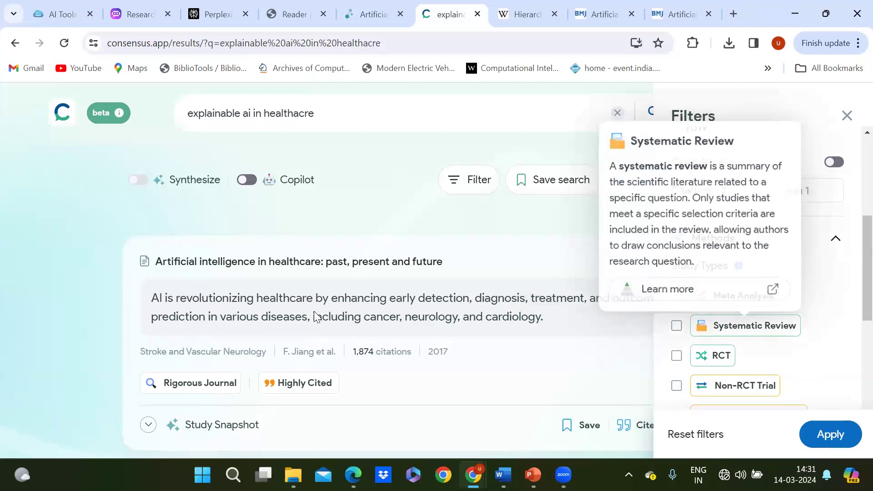
- Examine the remaining search filter options, expanding Journals for SJR quartile ratings and Domains for subject areas
{"action": "scroll", "coordinate": [728, 309], "scroll_direction": "down", "scroll_amount": 6}
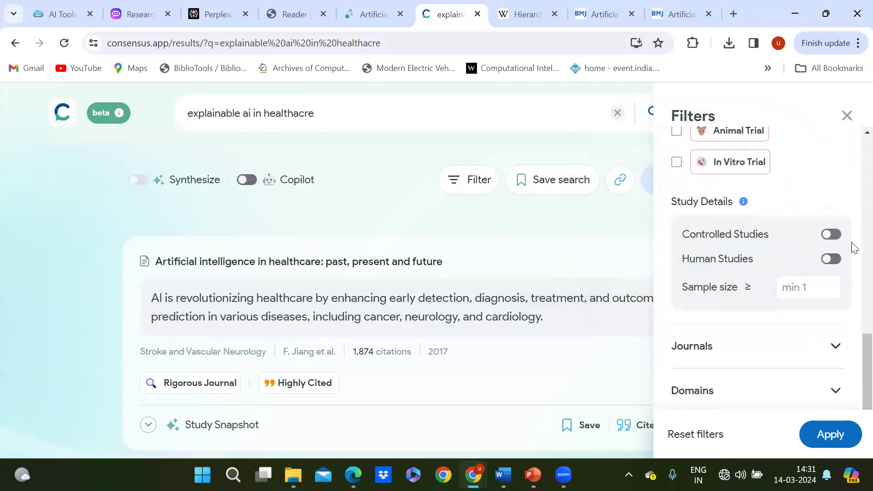
{"action": "left_click", "coordinate": [733, 317]}
{"action": "scroll", "coordinate": [714, 336], "scroll_direction": "down", "scroll_amount": 1}
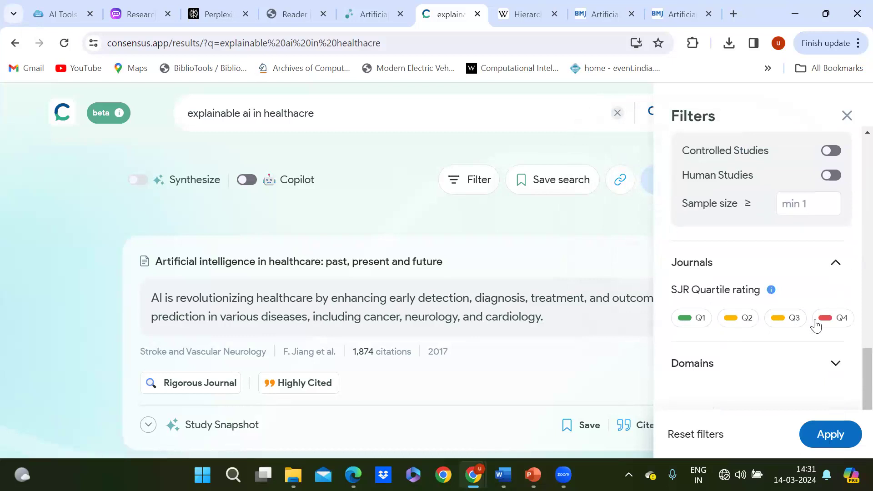
{"action": "left_click", "coordinate": [701, 366]}
{"action": "scroll", "coordinate": [698, 370], "scroll_direction": "down", "scroll_amount": 3}
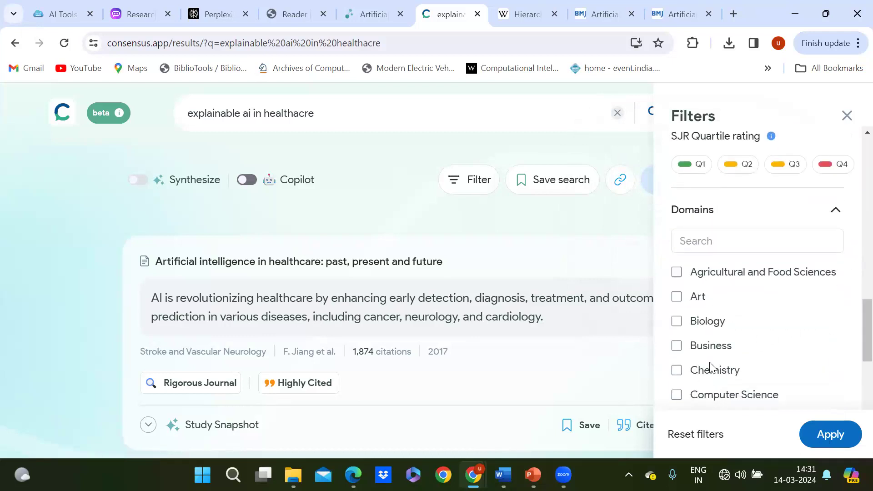
{"action": "scroll", "coordinate": [710, 373], "scroll_direction": "down", "scroll_amount": 3}
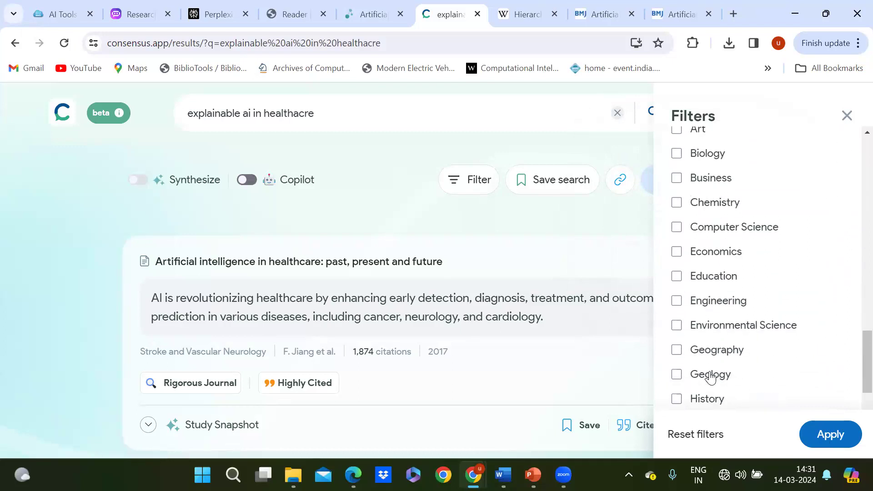
{"action": "scroll", "coordinate": [711, 377], "scroll_direction": "down", "scroll_amount": 5}
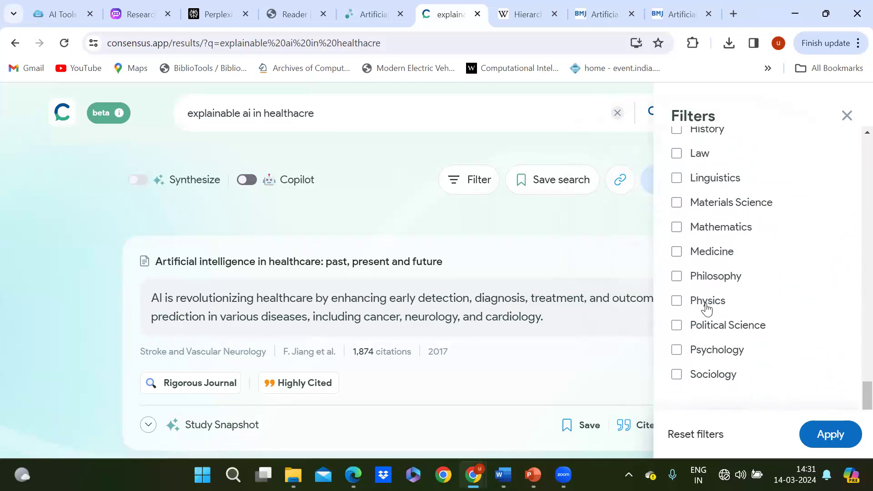
- Filter the search results to papers published since 2024
{"action": "scroll", "coordinate": [725, 227], "scroll_direction": "up", "scroll_amount": 15}
{"action": "scroll", "coordinate": [725, 223], "scroll_direction": "up", "scroll_amount": 5}
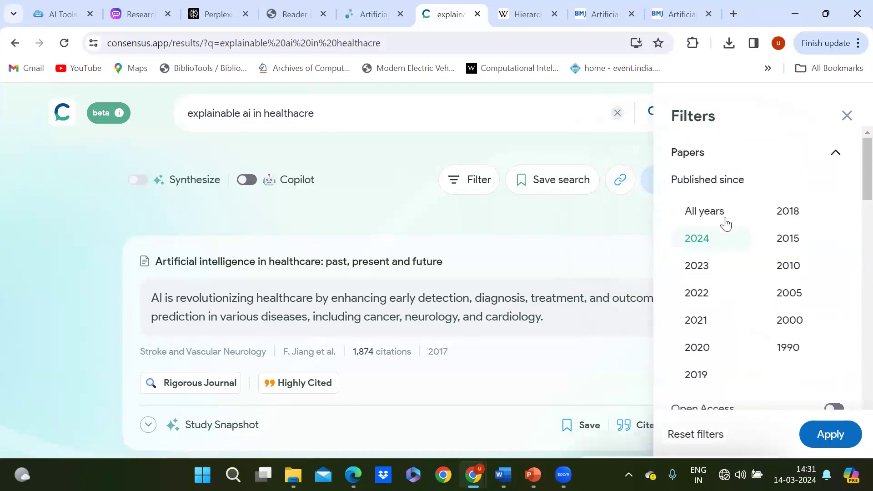
{"action": "left_click", "coordinate": [707, 240]}
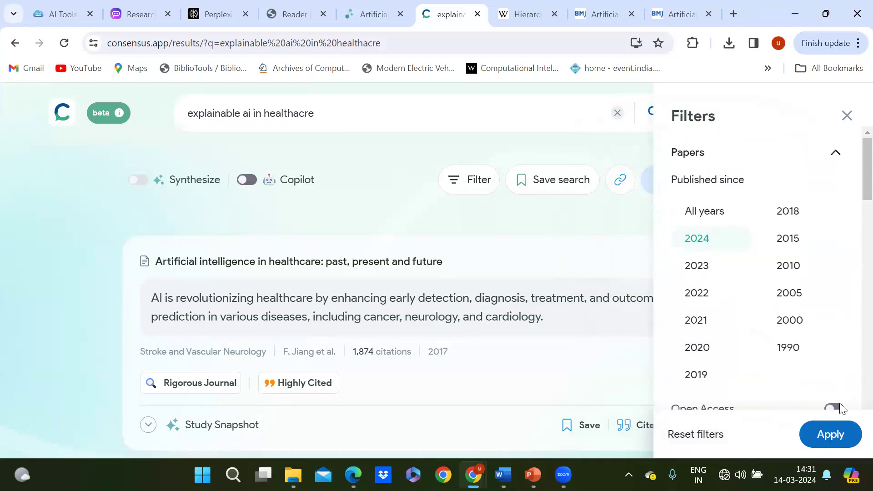
{"action": "left_click", "coordinate": [827, 438]}
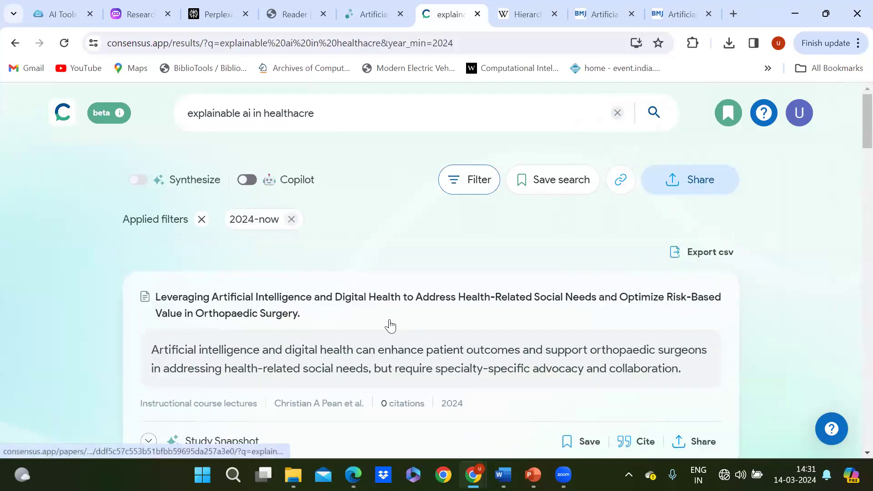
- Examine the publication years and citation details of the filtered papers, including those under More results
{"action": "scroll", "coordinate": [391, 325], "scroll_direction": "down", "scroll_amount": 3}
{"action": "scroll", "coordinate": [391, 325], "scroll_direction": "down", "scroll_amount": 2}
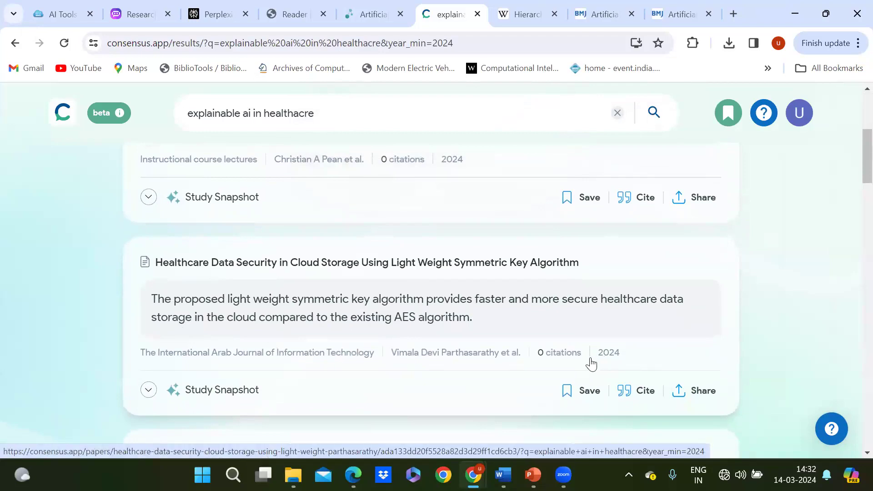
{"action": "left_click_drag", "start_coordinate": [597, 354], "coordinate": [625, 359]}
{"action": "scroll", "coordinate": [485, 314], "scroll_direction": "up", "scroll_amount": 3}
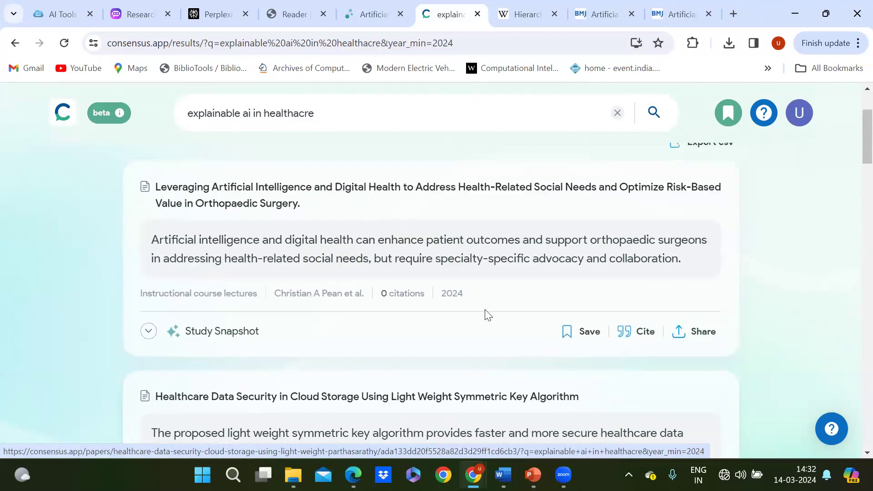
{"action": "left_click_drag", "start_coordinate": [471, 304], "coordinate": [432, 289]}
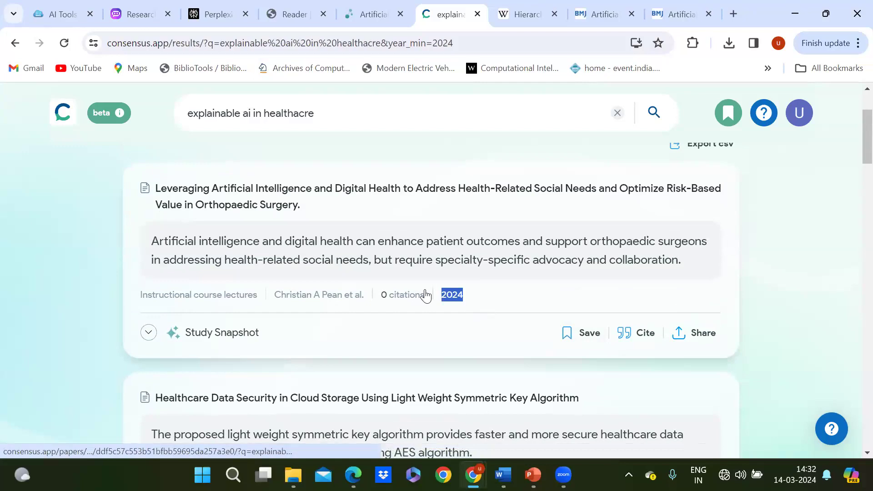
{"action": "scroll", "coordinate": [425, 295], "scroll_direction": "down", "scroll_amount": 10}
{"action": "scroll", "coordinate": [426, 295], "scroll_direction": "down", "scroll_amount": 2}
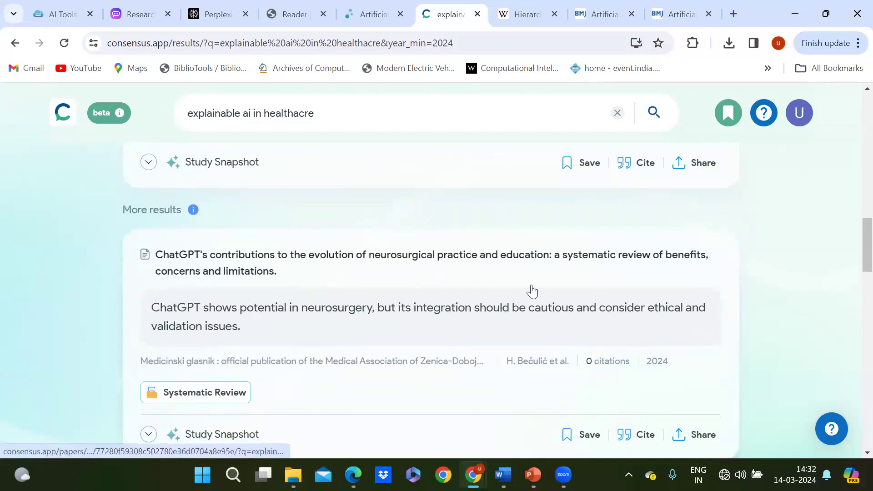
- Export the filtered results as a CSV file and open the downloaded file in Excel
{"action": "scroll", "coordinate": [532, 291], "scroll_direction": "up", "scroll_amount": 15}
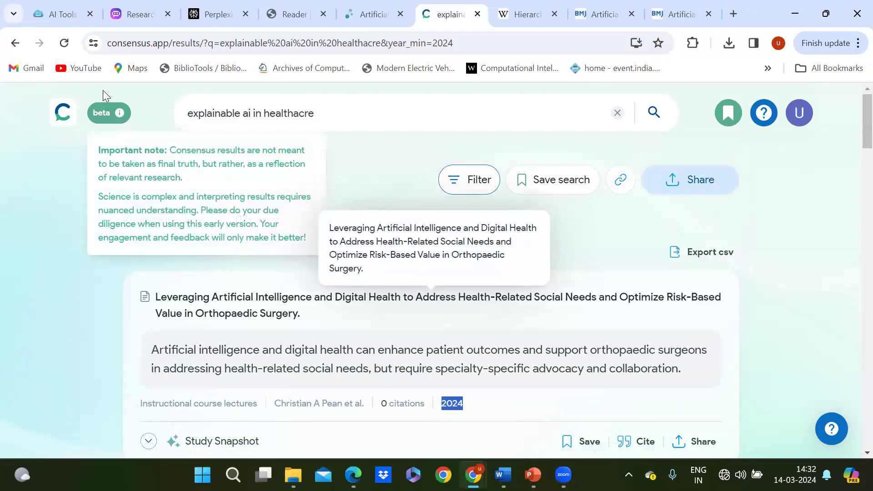
{"action": "left_click", "coordinate": [711, 255]}
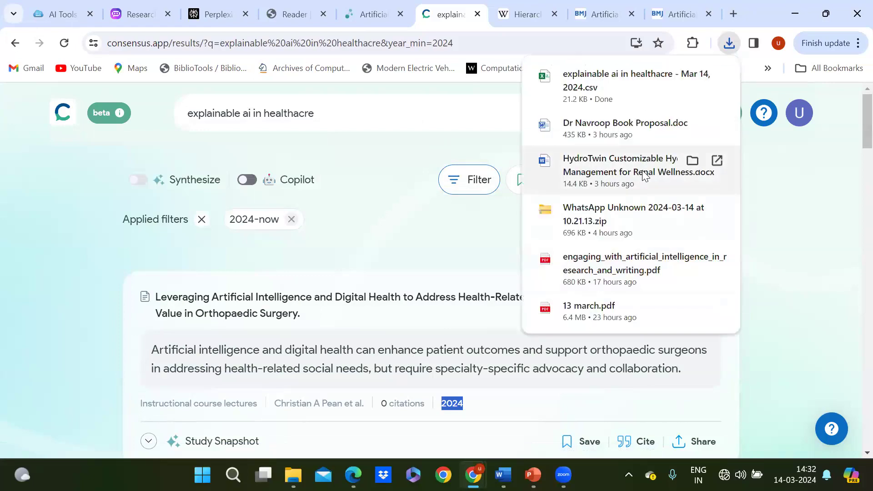
{"action": "left_click", "coordinate": [634, 111]}
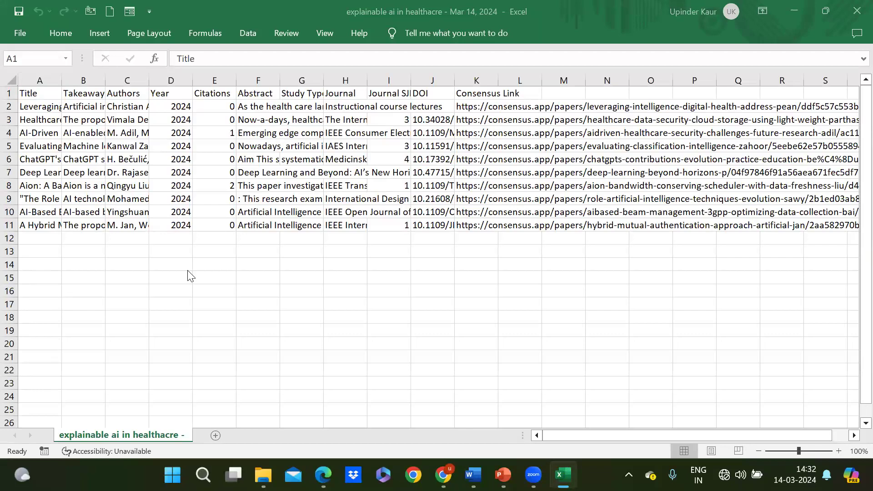
- Widen the Title column so that more of each paper title is readable
{"action": "left_click", "coordinate": [61, 80]}
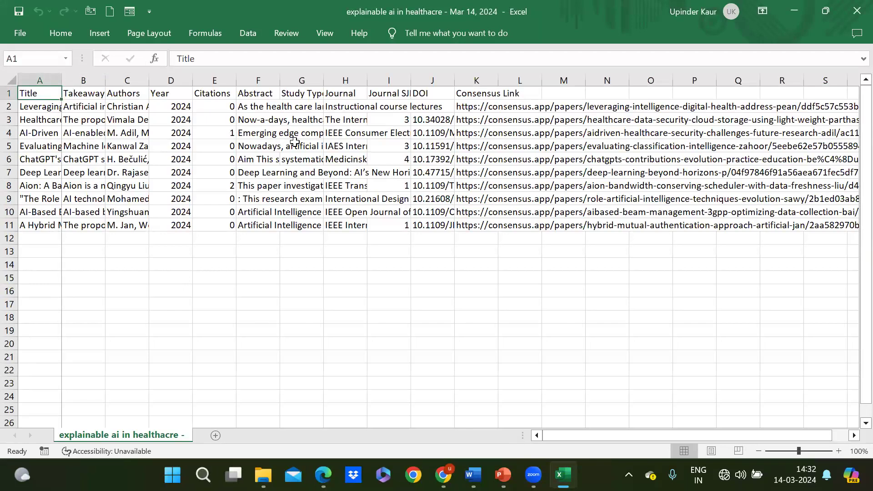
{"action": "double_click", "coordinate": [61, 80]}
{"action": "left_click_drag", "start_coordinate": [636, 70], "coordinate": [193, 99]}
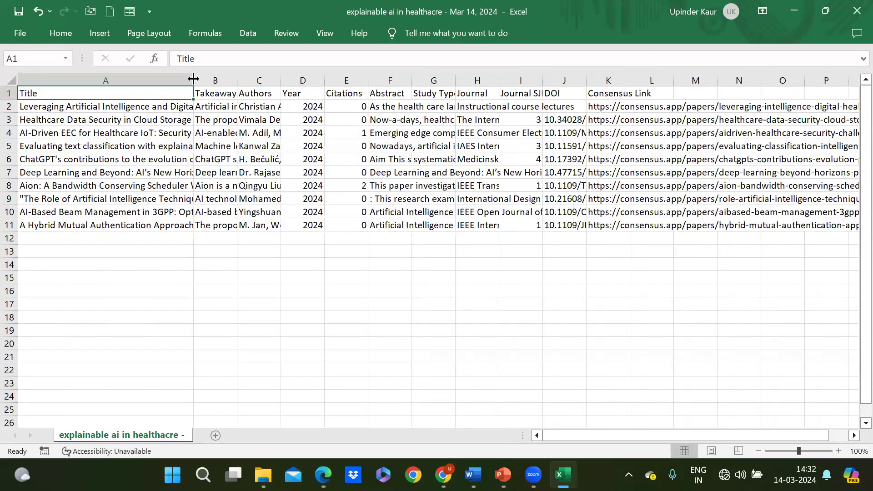
{"action": "left_click_drag", "start_coordinate": [195, 81], "coordinate": [169, 80]}
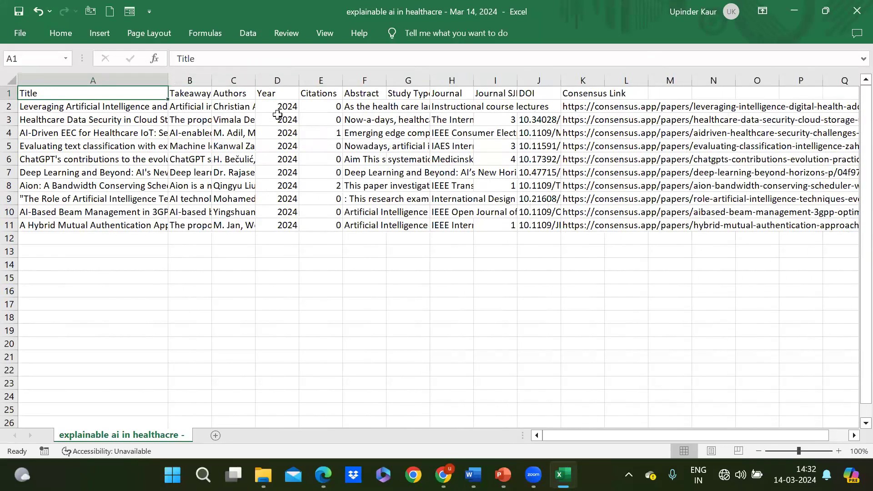
- Examine the exported paper data in row 2 across the Abstract, Journal, DOI and Consensus Link columns
{"action": "left_click", "coordinate": [452, 109]}
{"action": "left_click", "coordinate": [361, 111]}
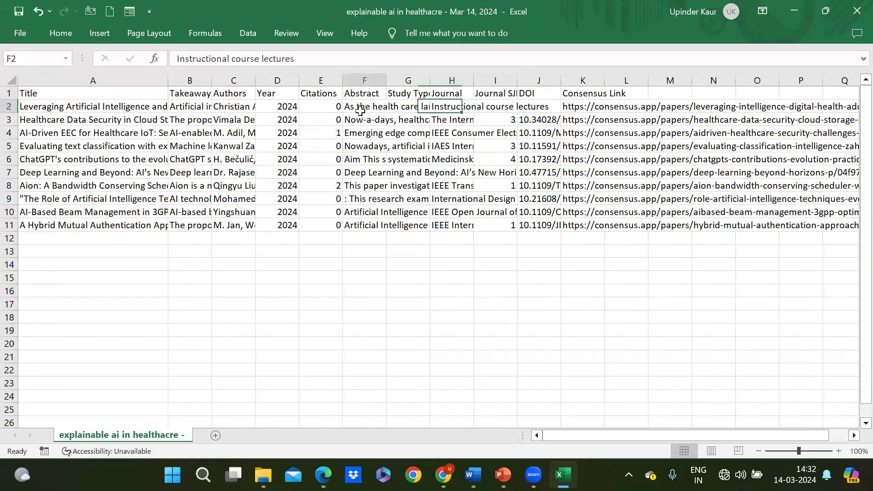
{"action": "scroll", "coordinate": [619, 126], "scroll_direction": "right", "scroll_amount": 1}
{"action": "scroll", "coordinate": [620, 127], "scroll_direction": "right", "scroll_amount": 2}
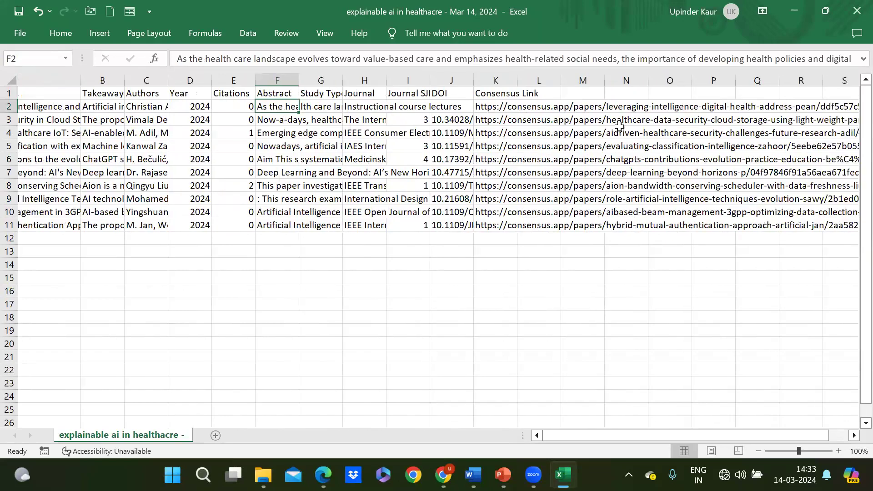
{"action": "scroll", "coordinate": [619, 127], "scroll_direction": "right", "scroll_amount": 9}
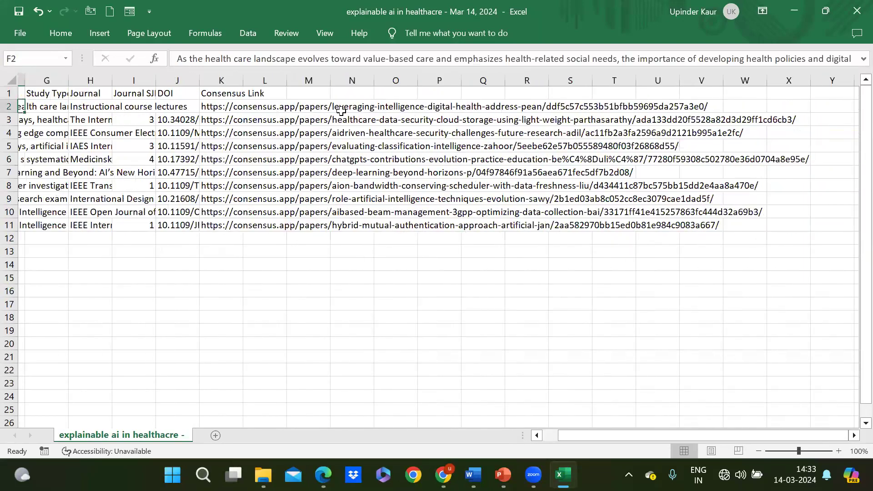
{"action": "scroll", "coordinate": [341, 110], "scroll_direction": "left", "scroll_amount": 6}
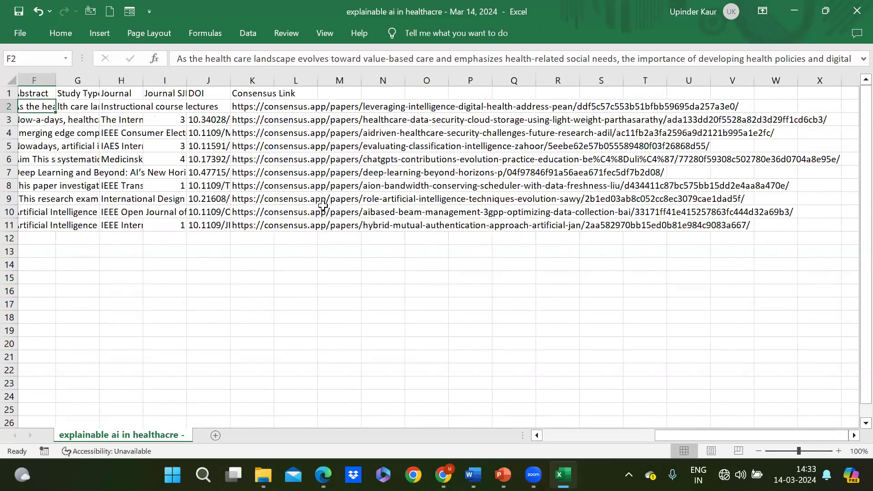
{"action": "scroll", "coordinate": [279, 211], "scroll_direction": "left", "scroll_amount": 3}
{"action": "key", "text": "Right"}
{"action": "key", "text": "Right"}
{"action": "key", "text": "Right"}
{"action": "key", "text": "Right"}
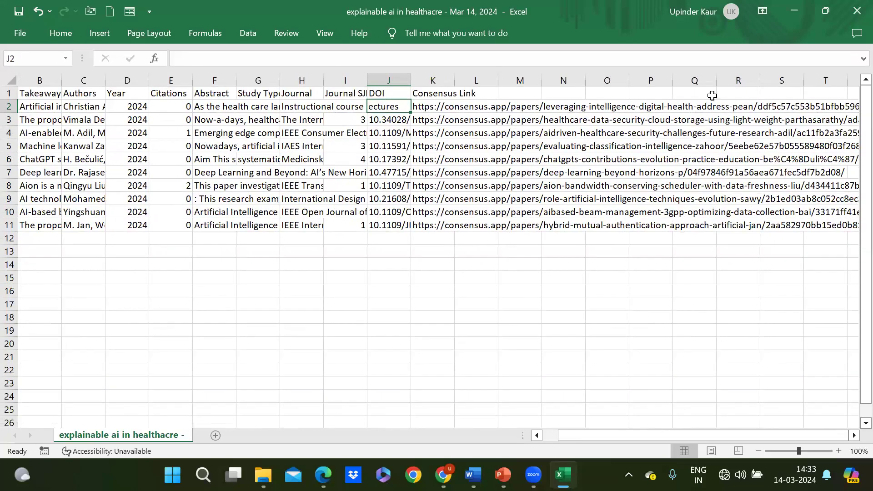
- Switch back to the Consensus search results in Chrome
{"action": "mouse_move", "coordinate": [443, 475]}
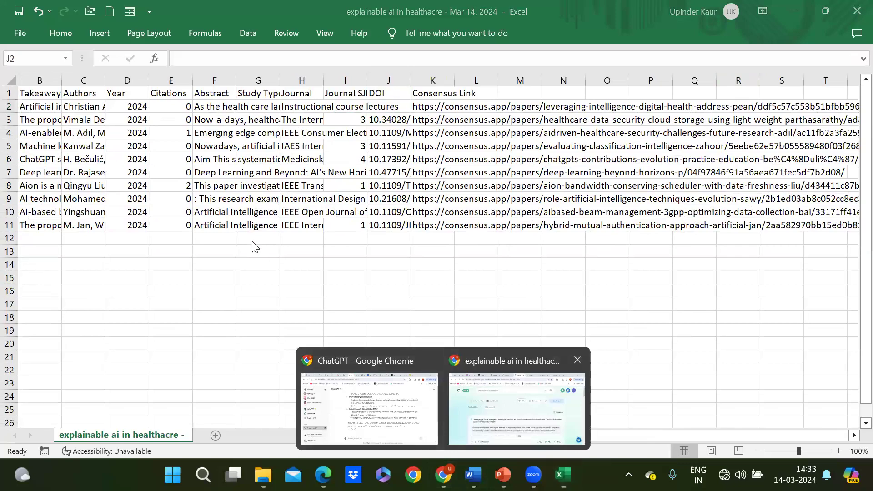
{"action": "key", "text": "alt+Tab"}
{"action": "scroll", "coordinate": [394, 214], "scroll_direction": "down", "scroll_amount": 3}
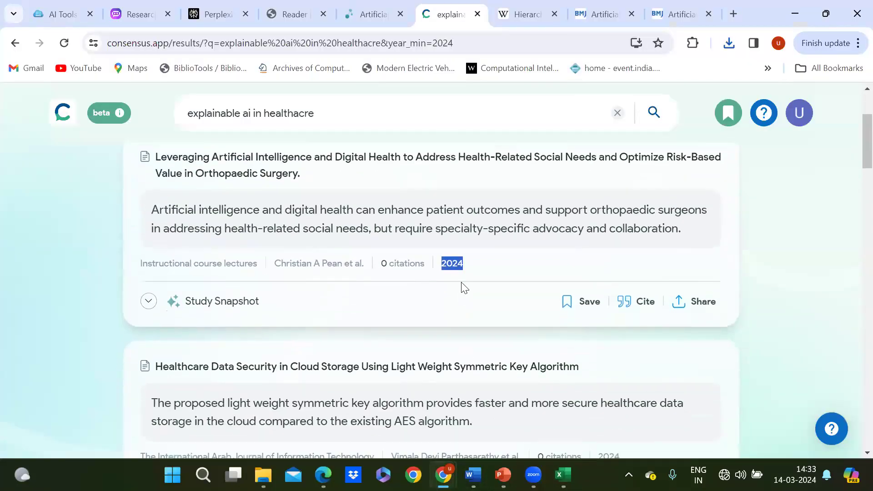
{"action": "scroll", "coordinate": [484, 310], "scroll_direction": "up", "scroll_amount": 3}
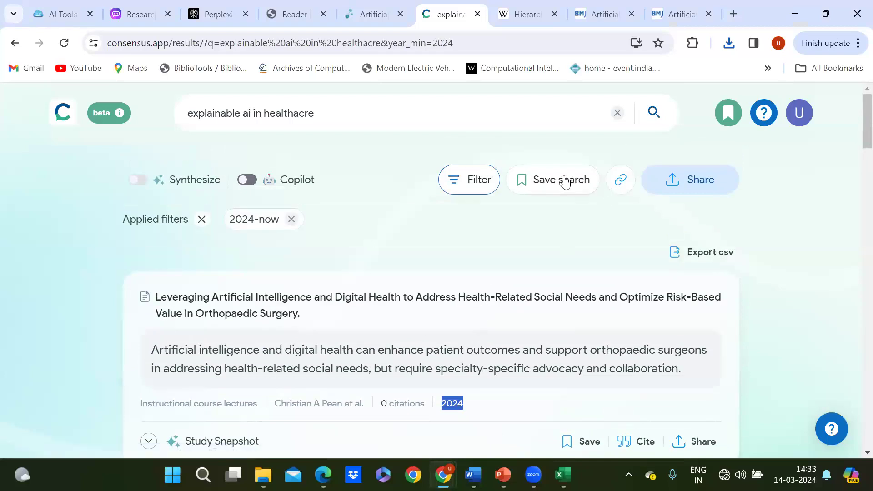
- View the lists offered for saving the search, dismiss them, and try to turn on Synthesize
{"action": "left_click", "coordinate": [524, 181]}
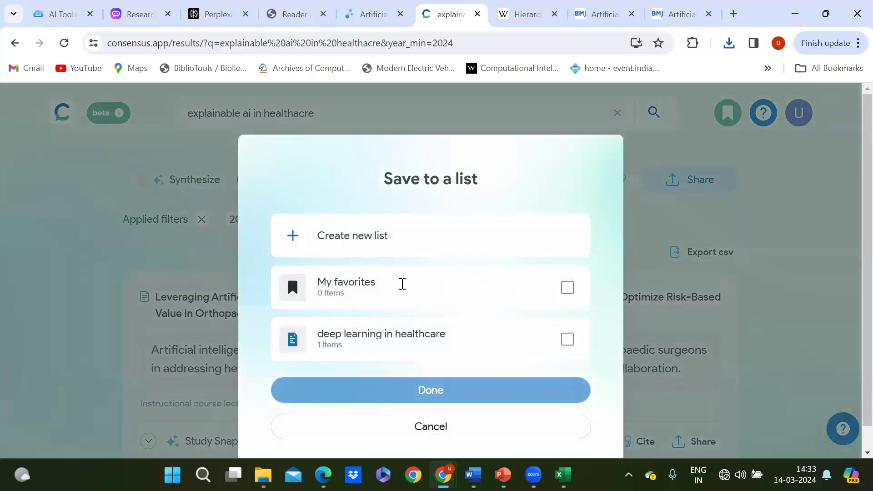
{"action": "left_click", "coordinate": [382, 287]}
{"action": "key", "text": "Escape"}
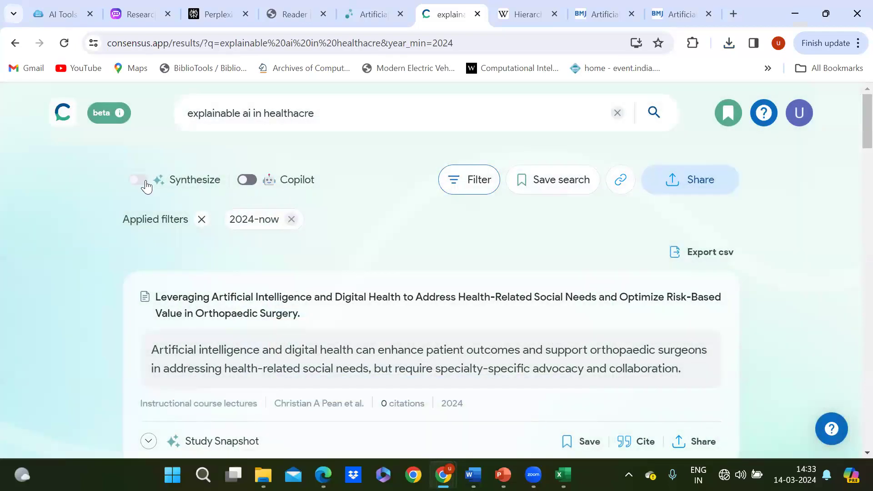
{"action": "left_click", "coordinate": [146, 186]}
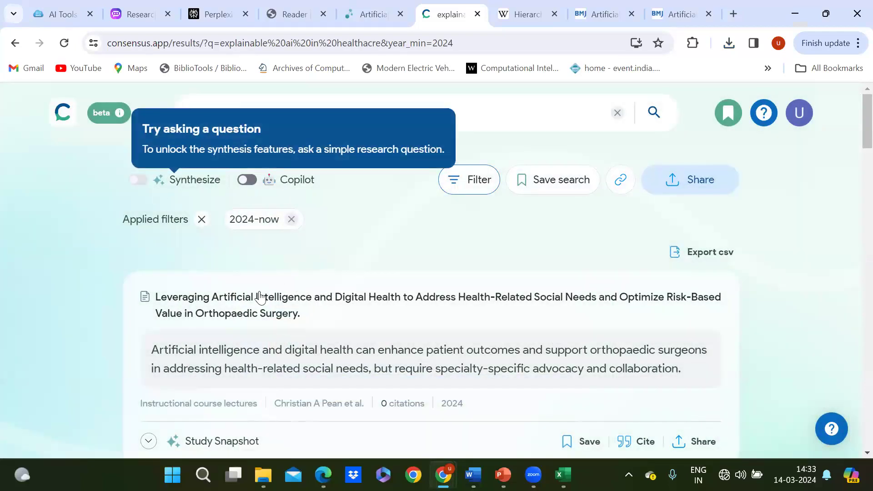
- Open the first paper, on AI and digital health in orthopaedic surgery, generate its Study Snapshot, and review the abstract and study details
{"action": "scroll", "coordinate": [246, 273], "scroll_direction": "down", "scroll_amount": 1}
{"action": "left_click", "coordinate": [252, 259]}
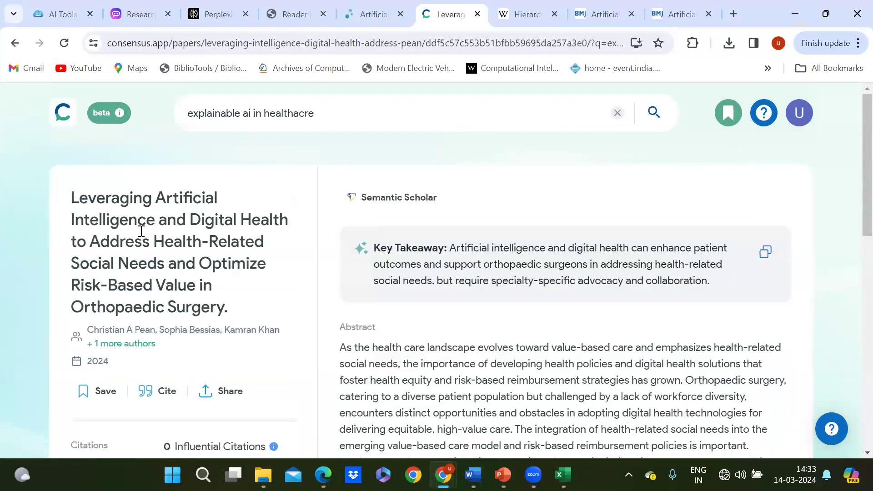
{"action": "scroll", "coordinate": [411, 340], "scroll_direction": "down", "scroll_amount": 5}
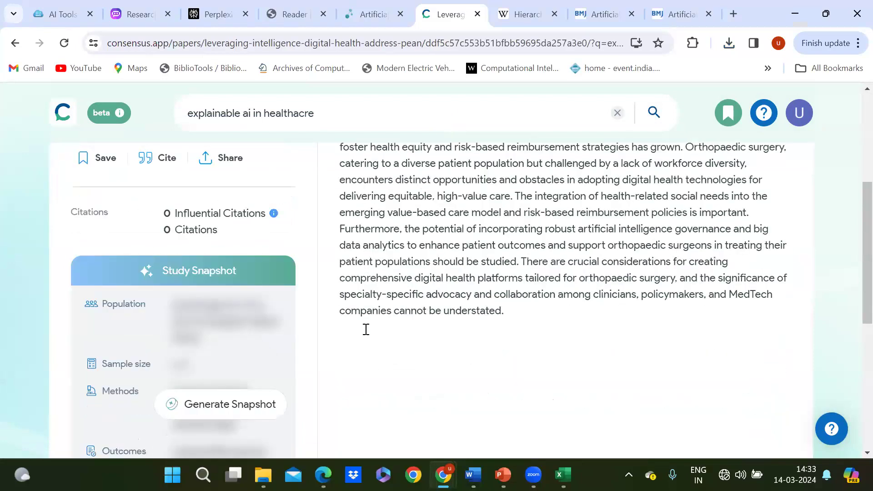
{"action": "scroll", "coordinate": [233, 347], "scroll_direction": "up", "scroll_amount": 5}
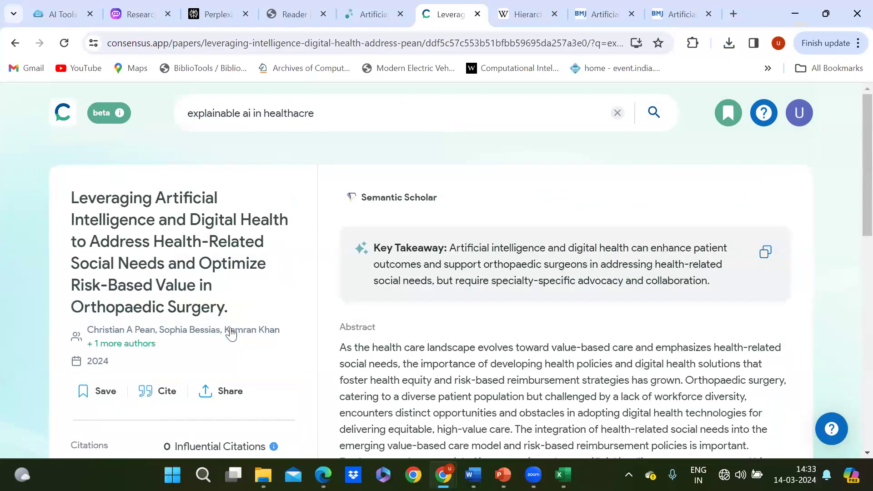
{"action": "scroll", "coordinate": [230, 335], "scroll_direction": "down", "scroll_amount": 7}
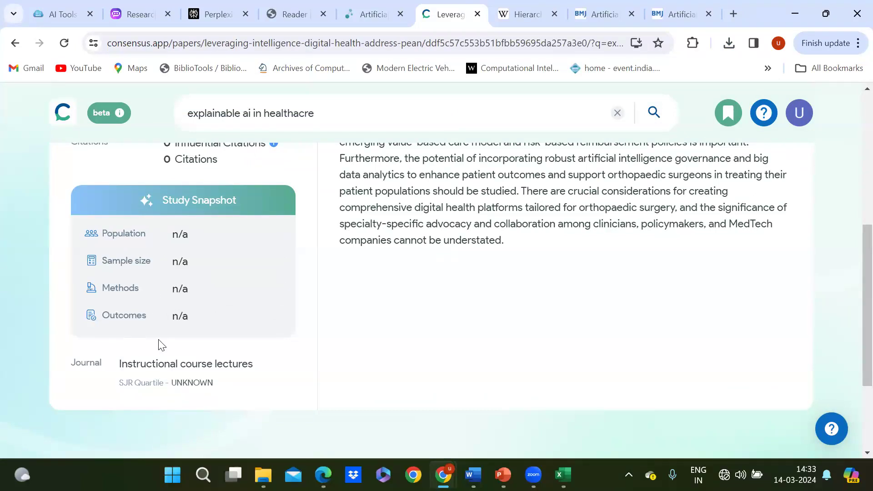
{"action": "scroll", "coordinate": [466, 206], "scroll_direction": "up", "scroll_amount": 2}
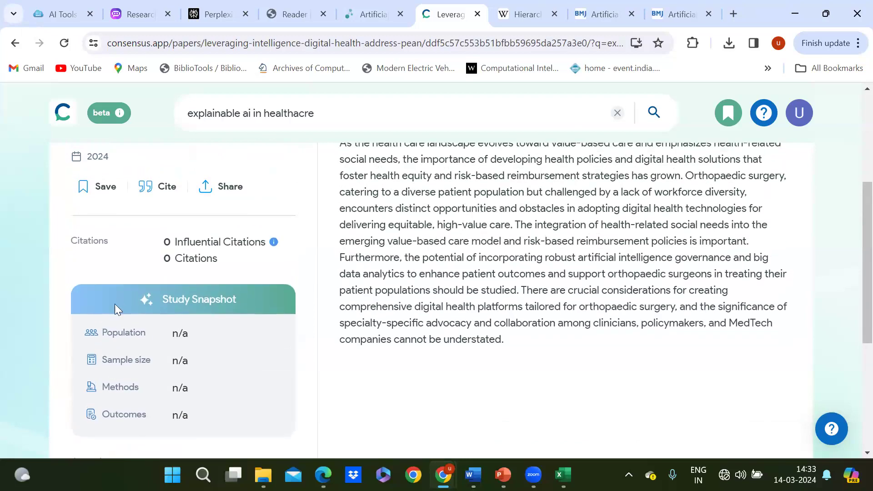
{"action": "scroll", "coordinate": [157, 328], "scroll_direction": "down", "scroll_amount": 1}
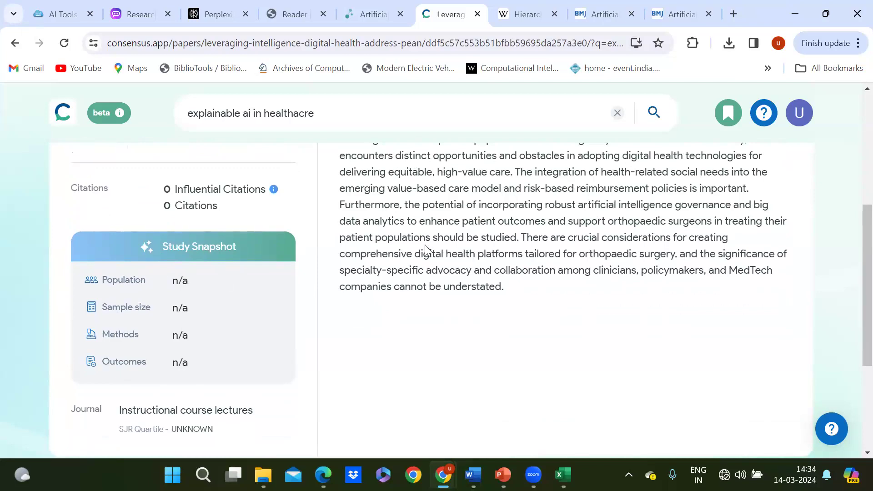
- View the lists offered for saving the orthopaedic surgery paper, check the new-list option, and close the dialog without saving
{"action": "scroll", "coordinate": [425, 244], "scroll_direction": "up", "scroll_amount": 1}
{"action": "scroll", "coordinate": [91, 282], "scroll_direction": "up", "scroll_amount": 2}
{"action": "left_click", "coordinate": [86, 283]}
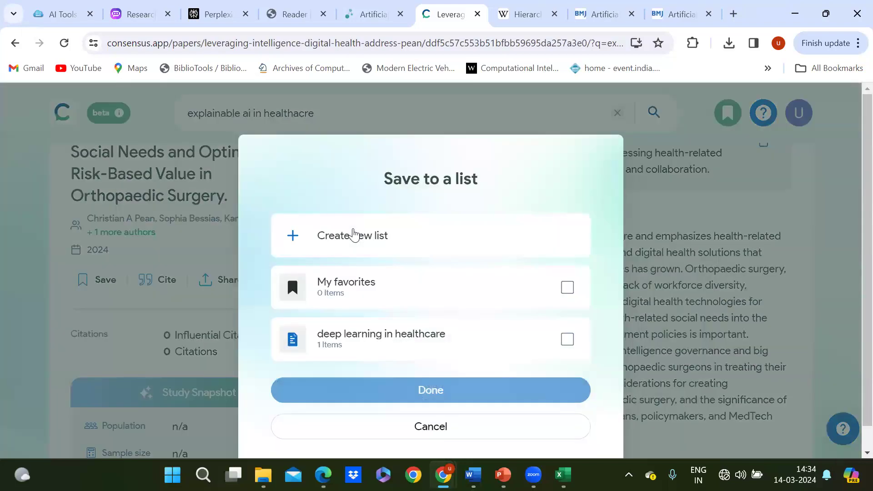
{"action": "mouse_move", "coordinate": [355, 235]}
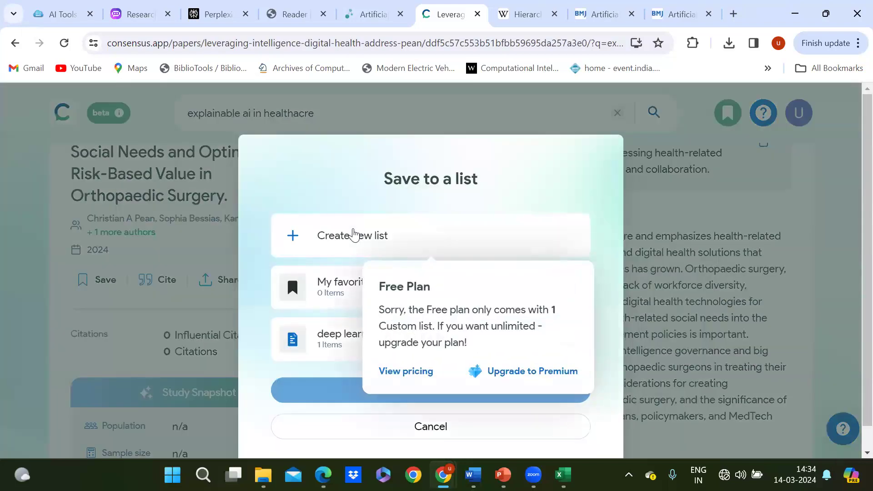
{"action": "key", "text": "Escape"}
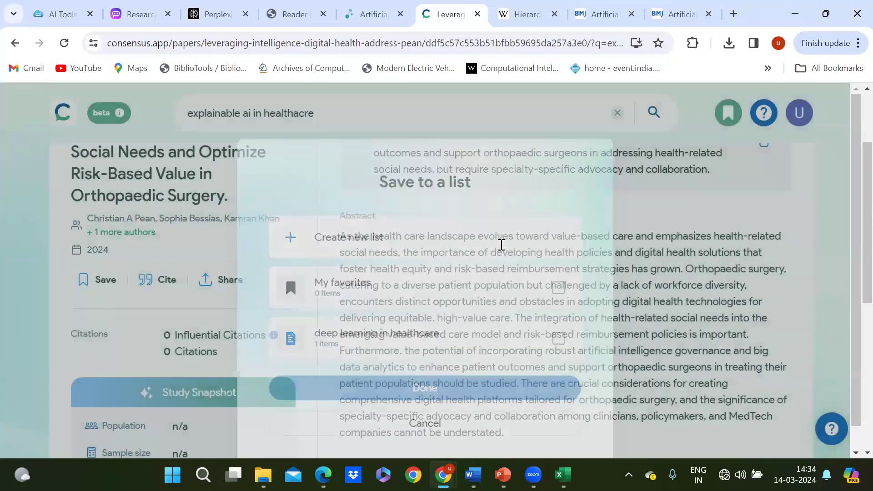
- Look over the paper's key takeaway, abstract and journal details, and return to the filtered search results
{"action": "scroll", "coordinate": [347, 146], "scroll_direction": "up", "scroll_amount": 3}
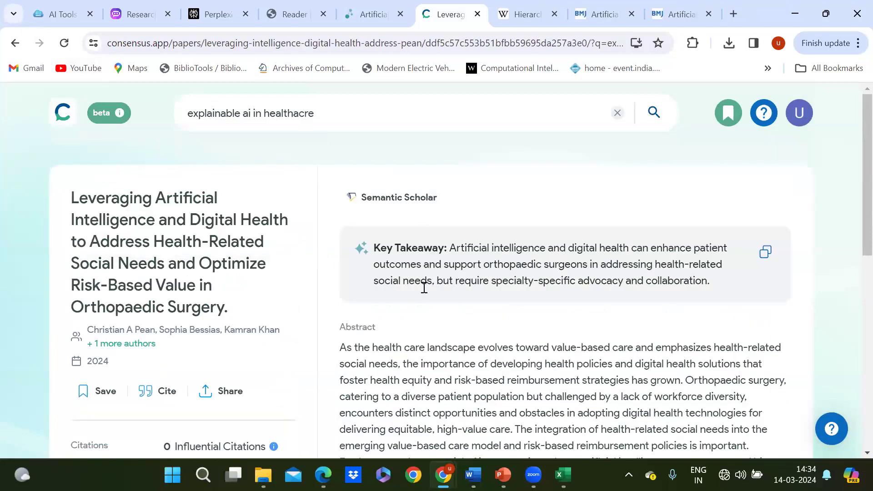
{"action": "scroll", "coordinate": [423, 288], "scroll_direction": "down", "scroll_amount": 10}
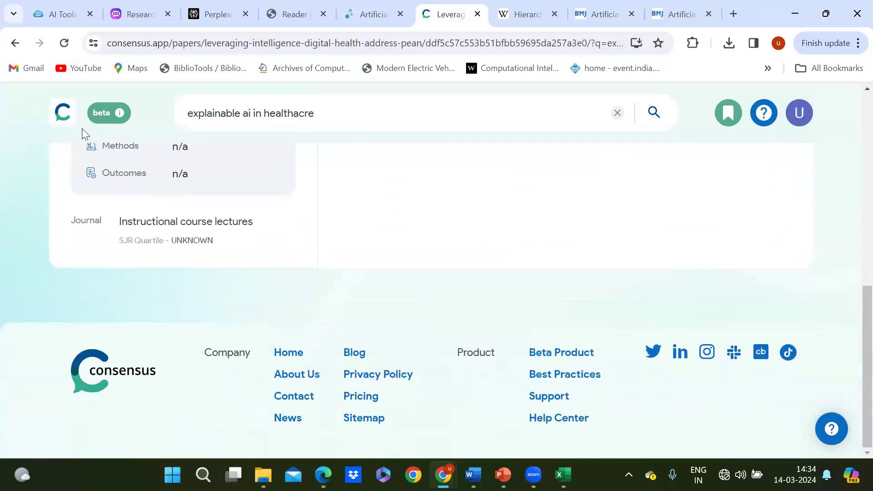
{"action": "scroll", "coordinate": [82, 128], "scroll_direction": "up", "scroll_amount": 4}
{"action": "scroll", "coordinate": [82, 128], "scroll_direction": "up", "scroll_amount": 5}
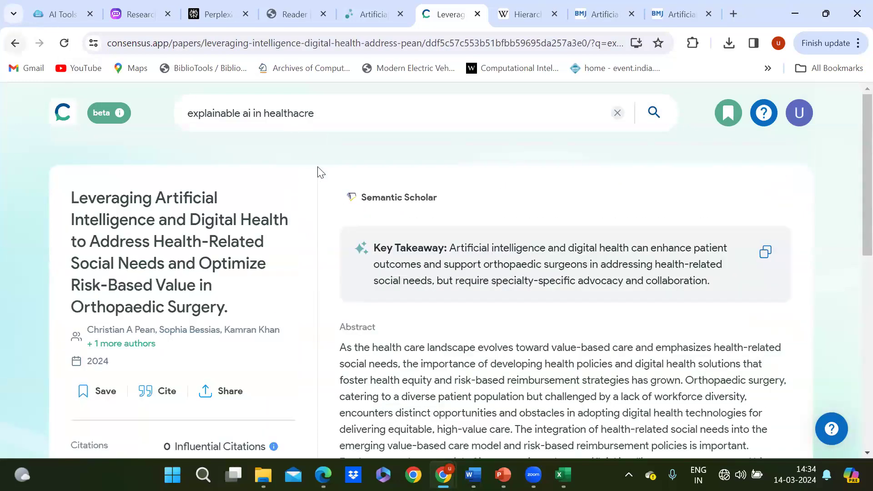
{"action": "key", "text": "alt+Left"}
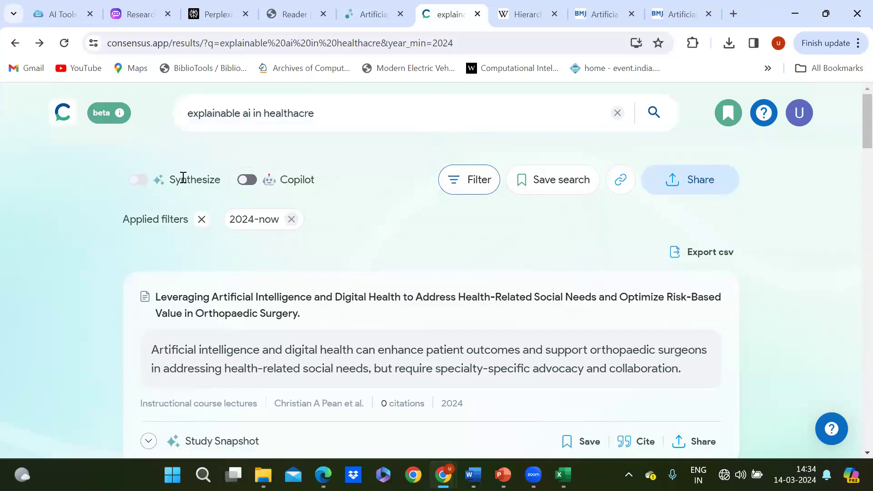
- Copy the link to the search and browse the 2024-now papers down to the More results section
{"action": "mouse_move", "coordinate": [288, 177]}
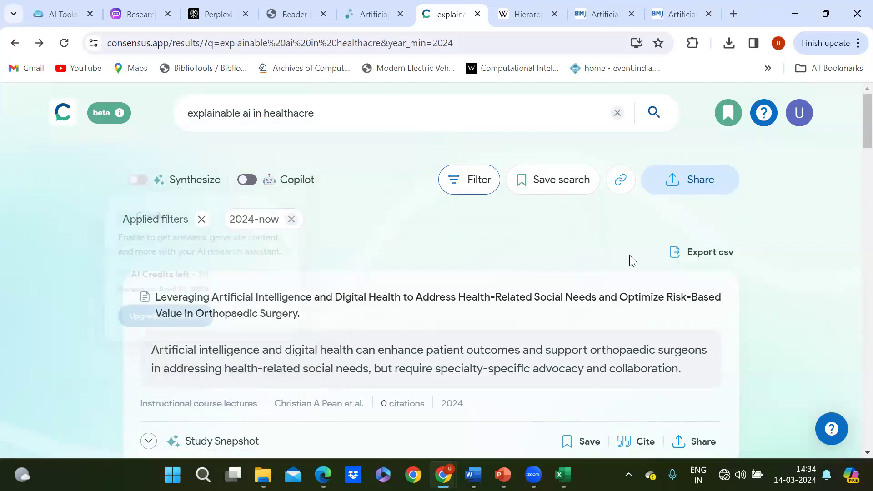
{"action": "left_click", "coordinate": [621, 182]}
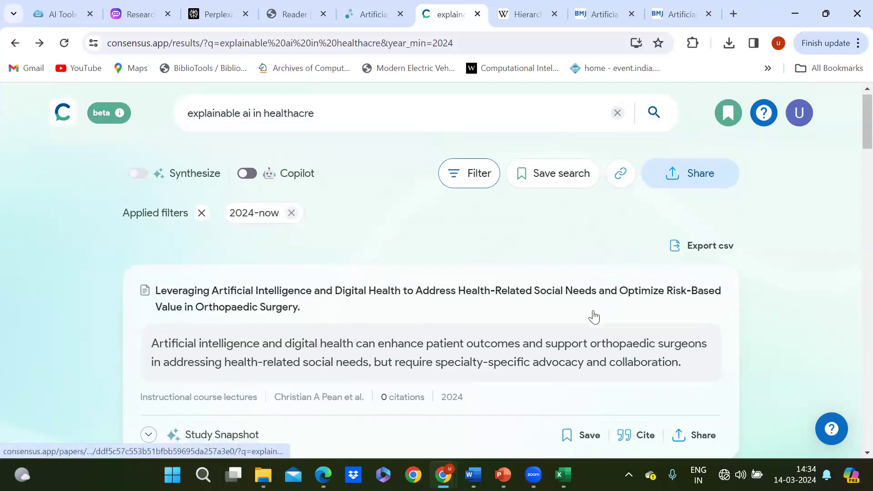
{"action": "scroll", "coordinate": [594, 317], "scroll_direction": "down", "scroll_amount": 1}
{"action": "scroll", "coordinate": [608, 296], "scroll_direction": "down", "scroll_amount": 8}
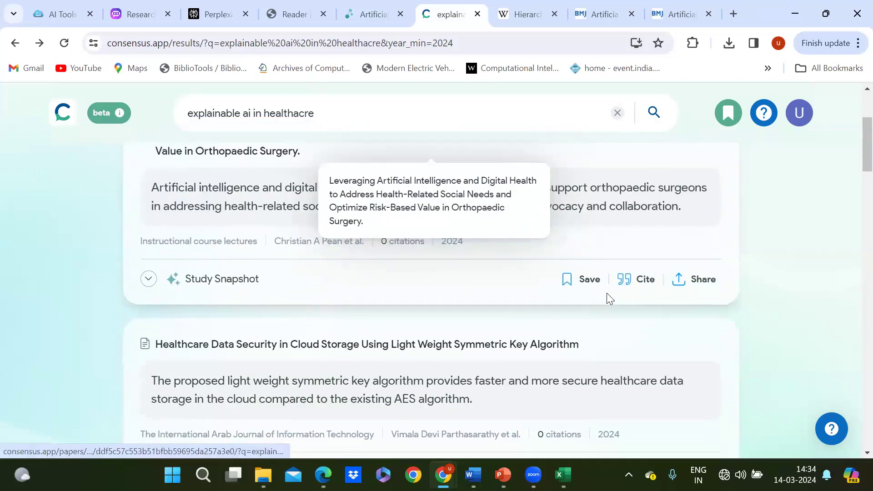
{"action": "scroll", "coordinate": [203, 134], "scroll_direction": "down", "scroll_amount": 5}
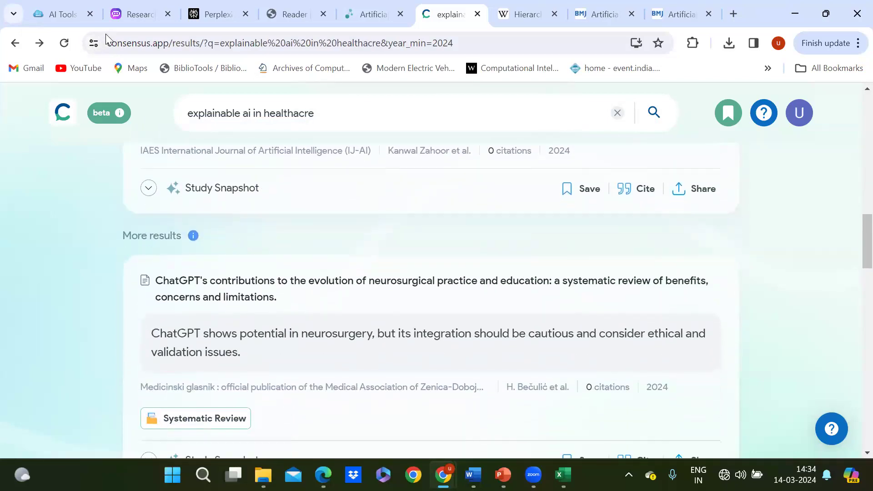
- Switch to the open Explainpaper reader and highlight the site's name in the page header and web address
{"action": "left_click", "coordinate": [305, 12]}
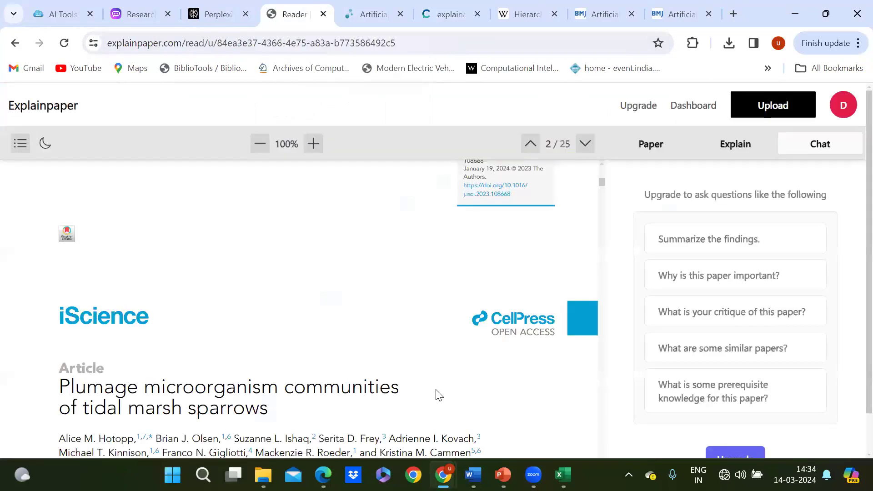
{"action": "scroll", "coordinate": [391, 308], "scroll_direction": "down", "scroll_amount": 3}
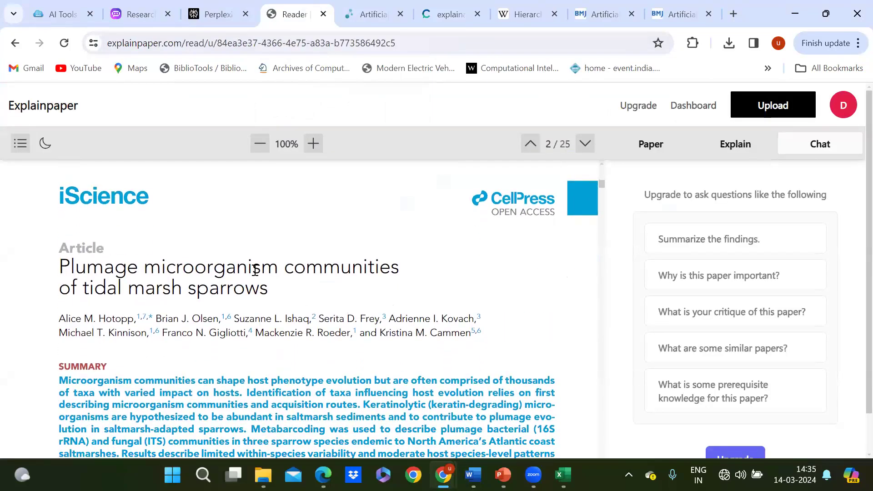
{"action": "scroll", "coordinate": [255, 267], "scroll_direction": "down", "scroll_amount": 2}
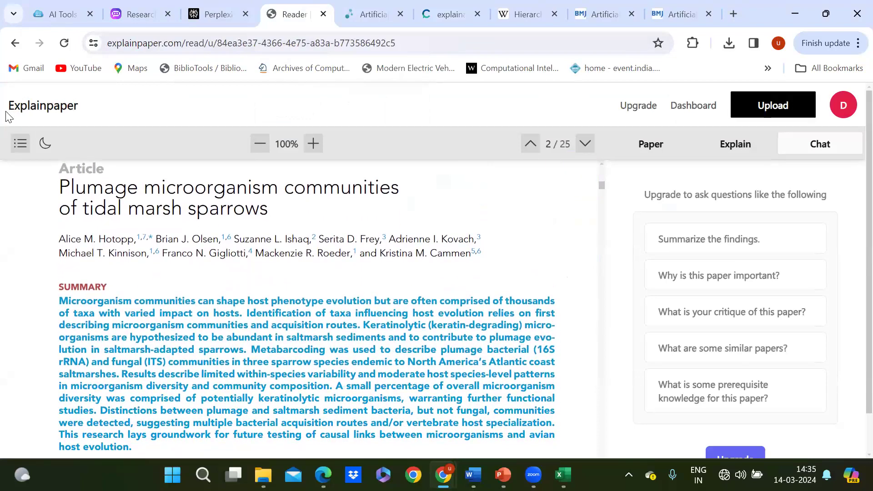
{"action": "left_click_drag", "start_coordinate": [6, 111], "coordinate": [83, 112]}
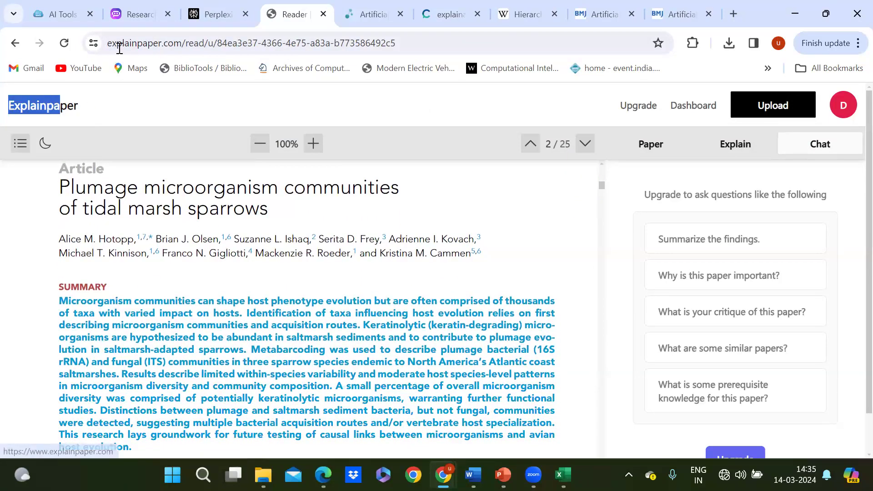
{"action": "left_click_drag", "start_coordinate": [107, 44], "coordinate": [163, 46]}
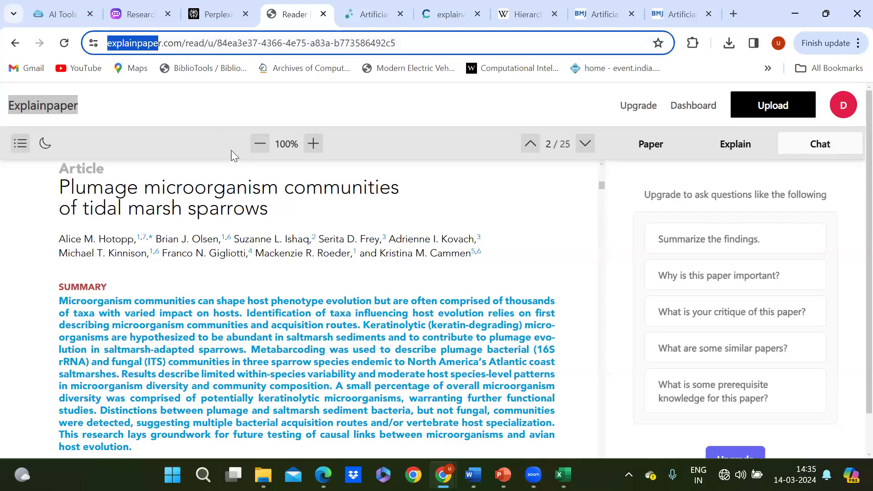
{"action": "key", "text": "shift+Right"}
{"action": "scroll", "coordinate": [240, 289], "scroll_direction": "down", "scroll_amount": 4}
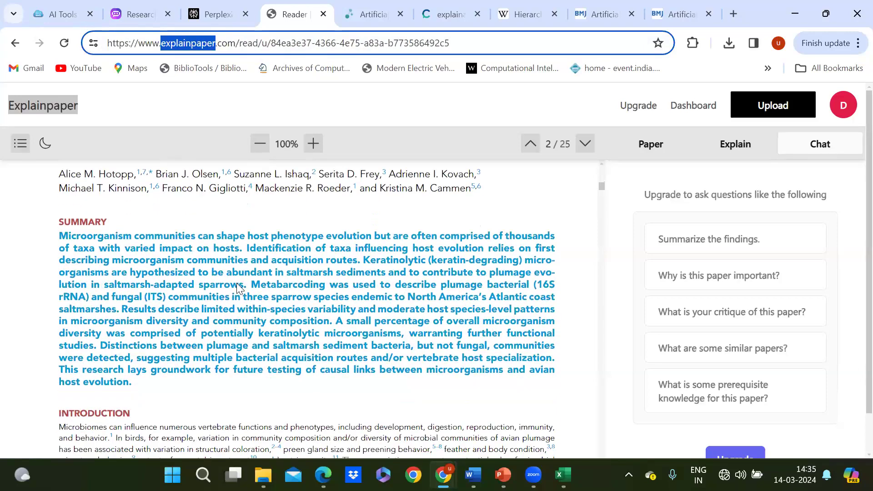
- Select the Introduction text from "mes can influence numerous vertebrate functions" through "Saltmarshes contain microorganisms that" for explanation
{"action": "scroll", "coordinate": [63, 308], "scroll_direction": "down", "scroll_amount": 1}
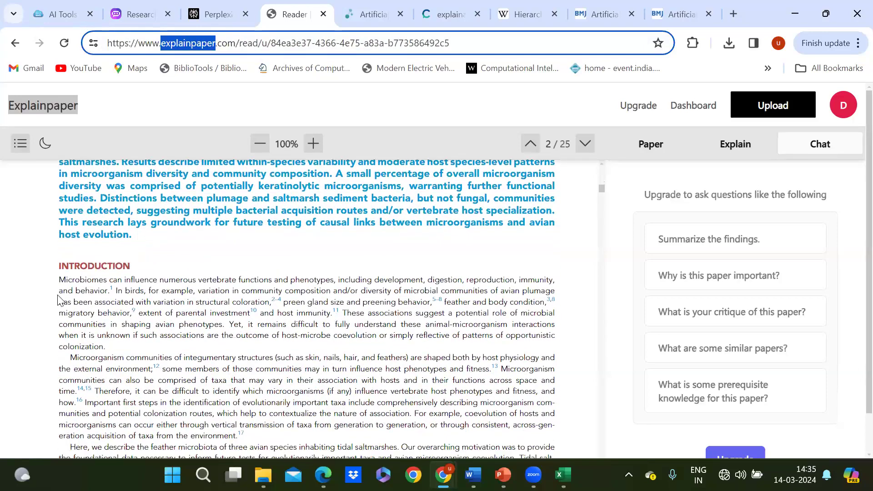
{"action": "scroll", "coordinate": [91, 294], "scroll_direction": "up", "scroll_amount": 1}
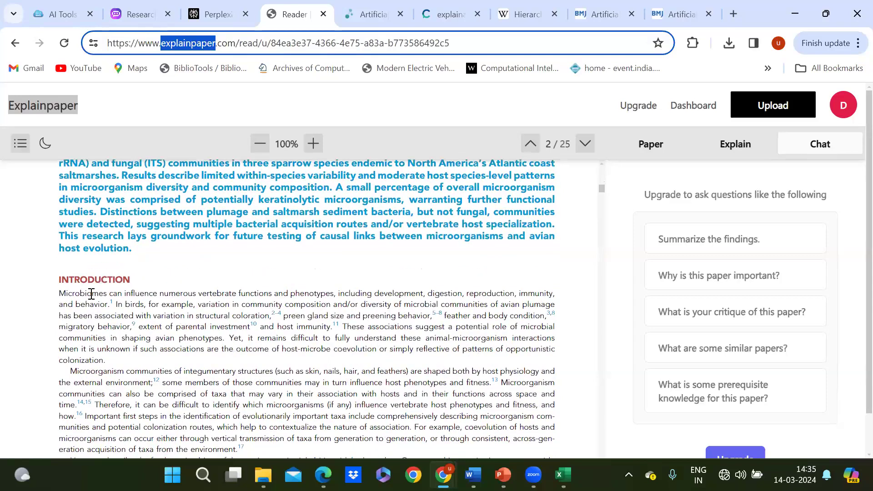
{"action": "left_click_drag", "start_coordinate": [63, 291], "coordinate": [91, 298]}
{"action": "left_click_drag", "start_coordinate": [290, 301], "coordinate": [289, 301]}
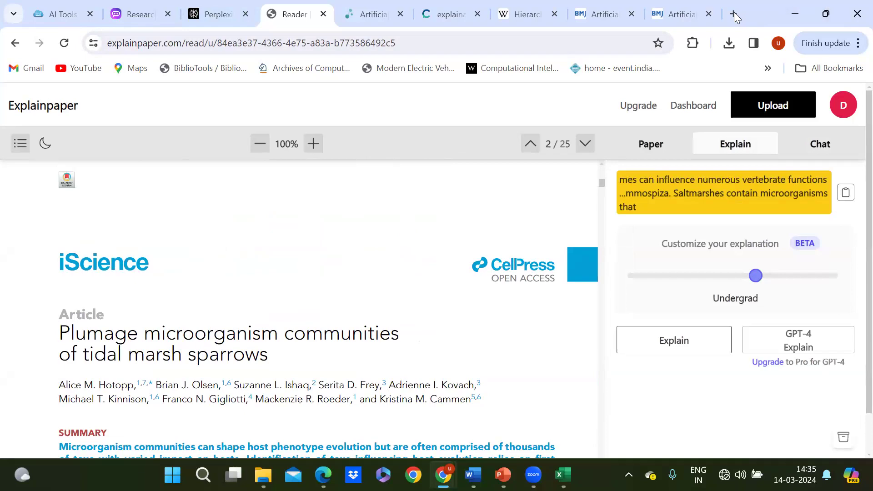
- Search Google for explainpaper in a new browser tab and open the Explainpaper website
{"action": "key", "text": "ctrl+t"}
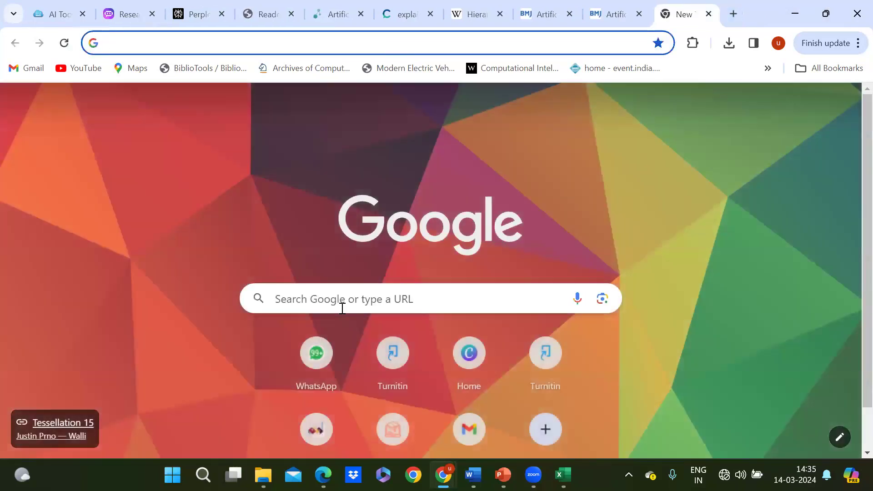
{"action": "left_click", "coordinate": [342, 309]}
{"action": "type", "text": "expl"}
{"action": "left_click", "coordinate": [337, 359]}
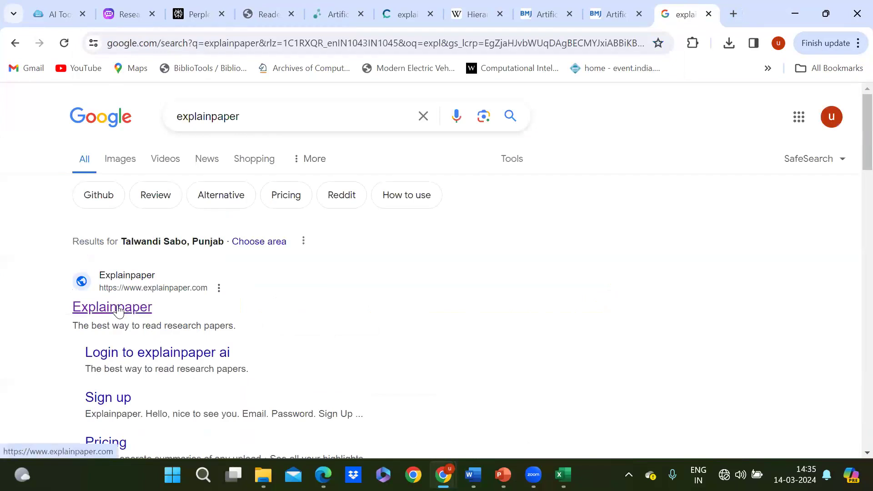
{"action": "left_click", "coordinate": [117, 309]}
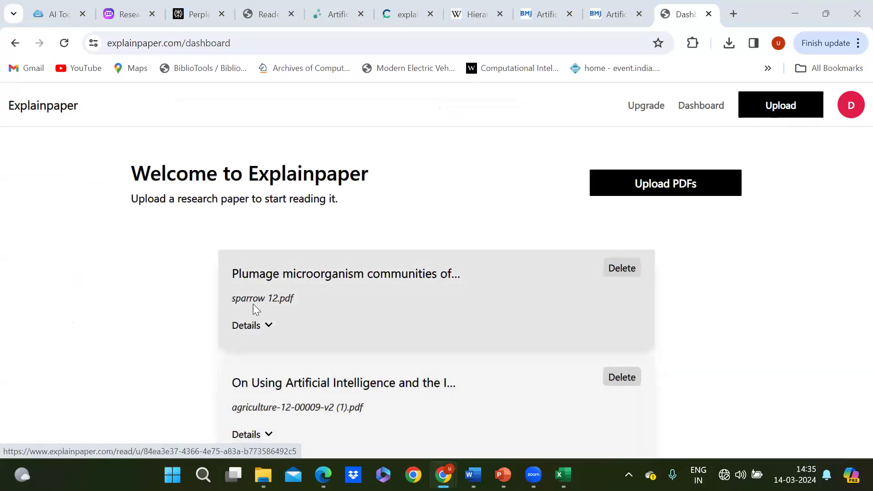
- Open the uploaded paper on plumage microorganism communities (sparrow 12.pdf) and go to its Introduction
{"action": "left_click", "coordinate": [272, 271]}
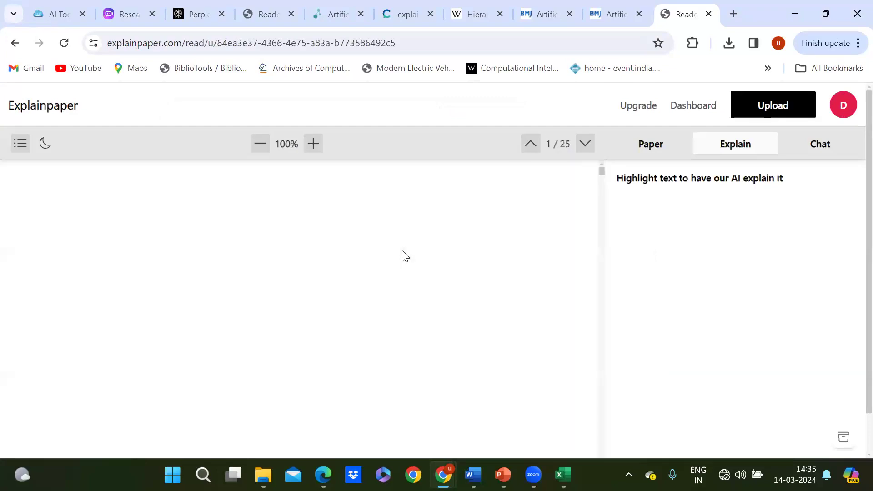
{"action": "scroll", "coordinate": [346, 336], "scroll_direction": "down", "scroll_amount": 10}
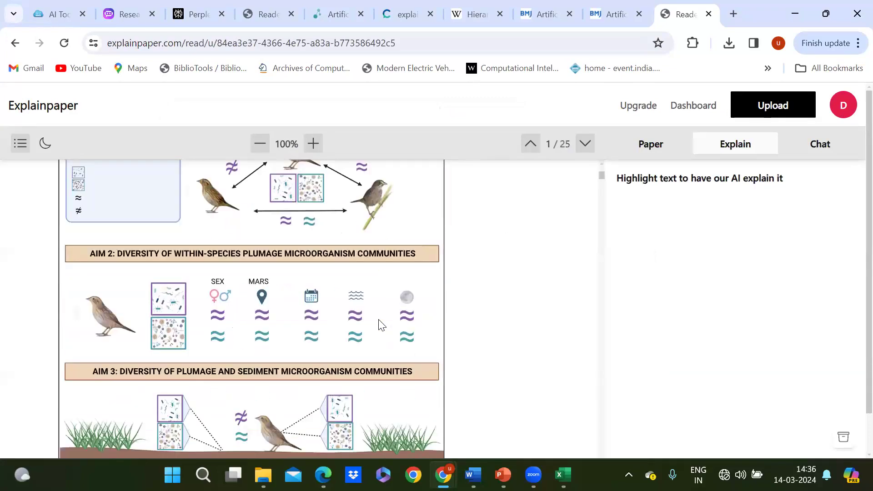
{"action": "scroll", "coordinate": [252, 322], "scroll_direction": "down", "scroll_amount": 5}
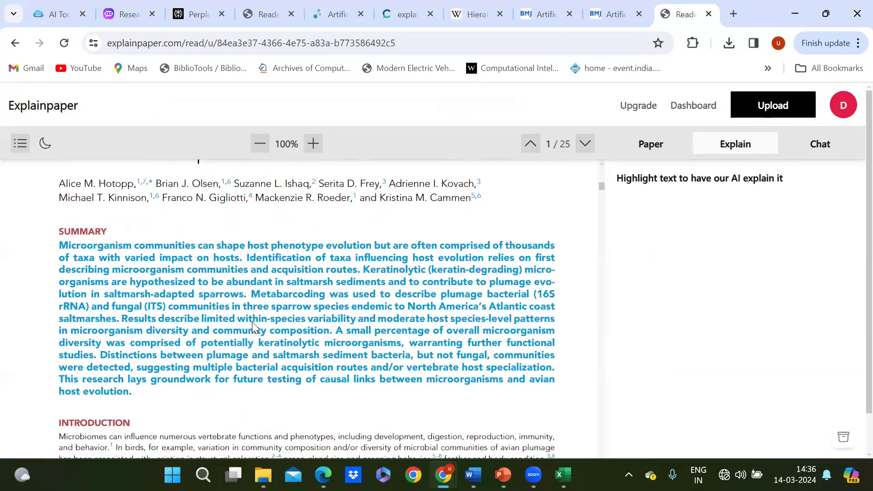
{"action": "scroll", "coordinate": [252, 322], "scroll_direction": "down", "scroll_amount": 2}
{"action": "scroll", "coordinate": [256, 328], "scroll_direction": "down", "scroll_amount": 1}
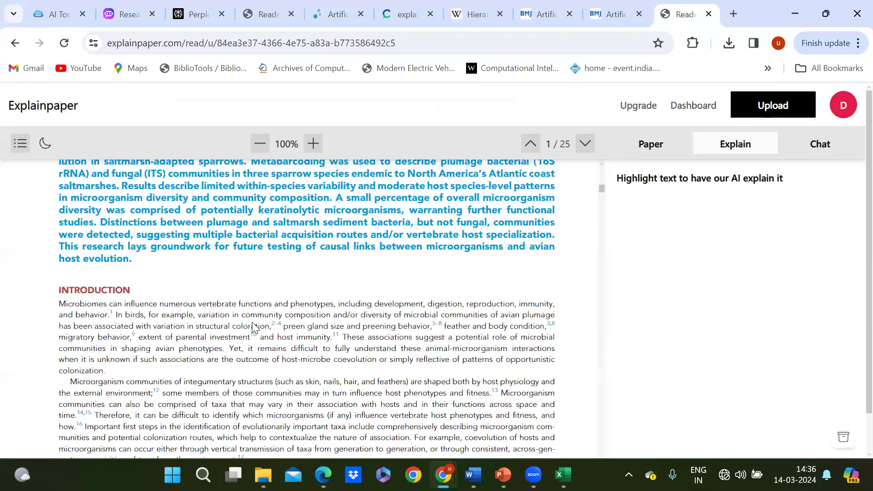
{"action": "scroll", "coordinate": [253, 326], "scroll_direction": "down", "scroll_amount": 2}
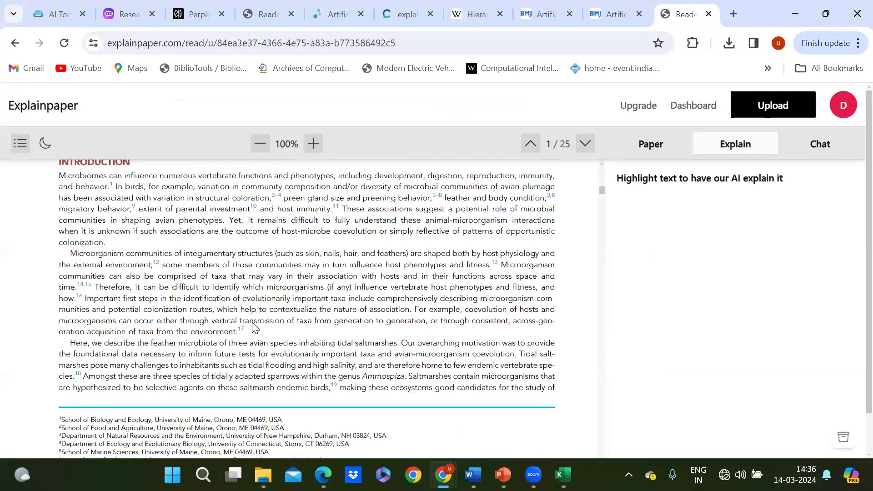
- Generate an Undergrad-level explanation of "Microorganism communities o" from the Introduction's second paragraph, and review the explanation and related resources
{"action": "scroll", "coordinate": [253, 327], "scroll_direction": "down", "scroll_amount": 1}
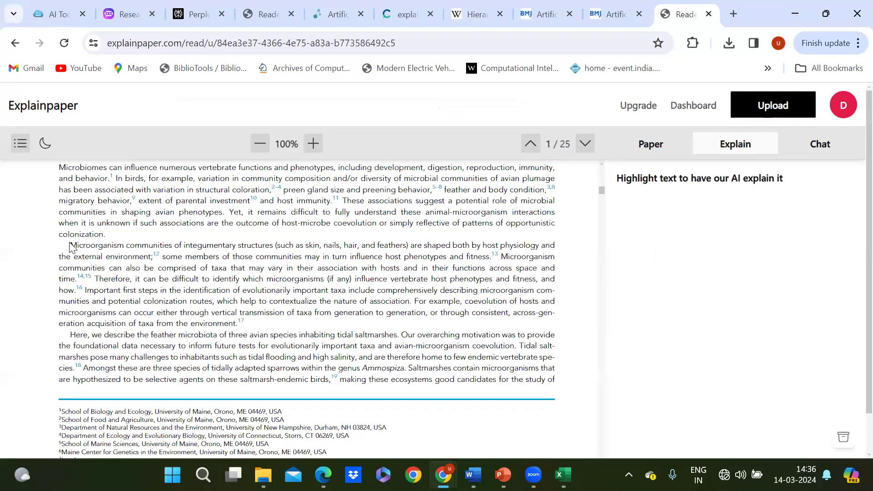
{"action": "left_click_drag", "start_coordinate": [203, 263], "coordinate": [51, 242]}
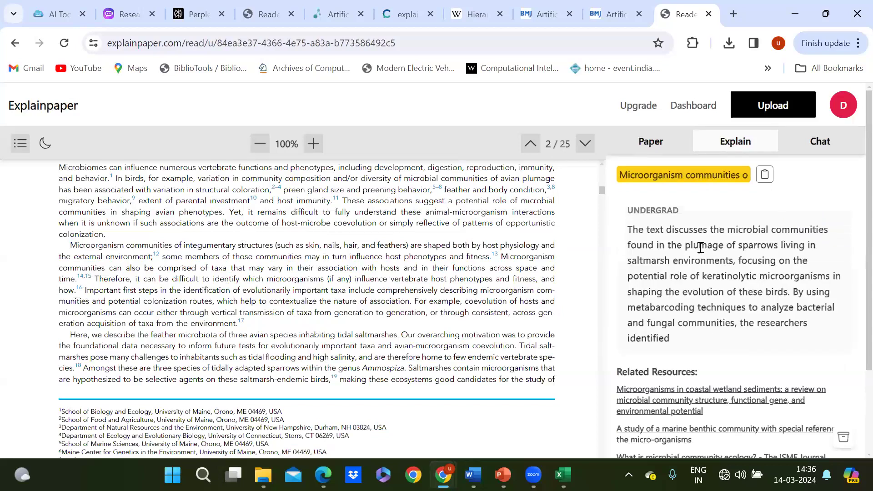
{"action": "scroll", "coordinate": [701, 248], "scroll_direction": "down", "scroll_amount": 3}
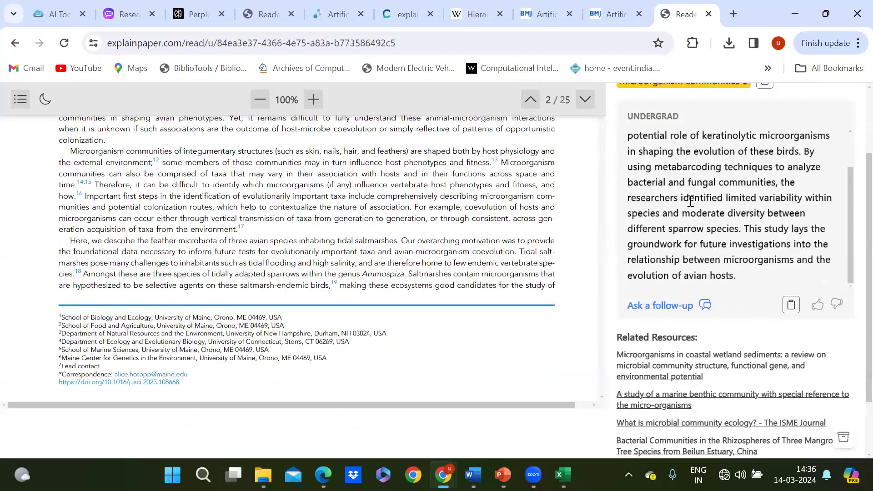
{"action": "scroll", "coordinate": [751, 203], "scroll_direction": "up", "scroll_amount": 3}
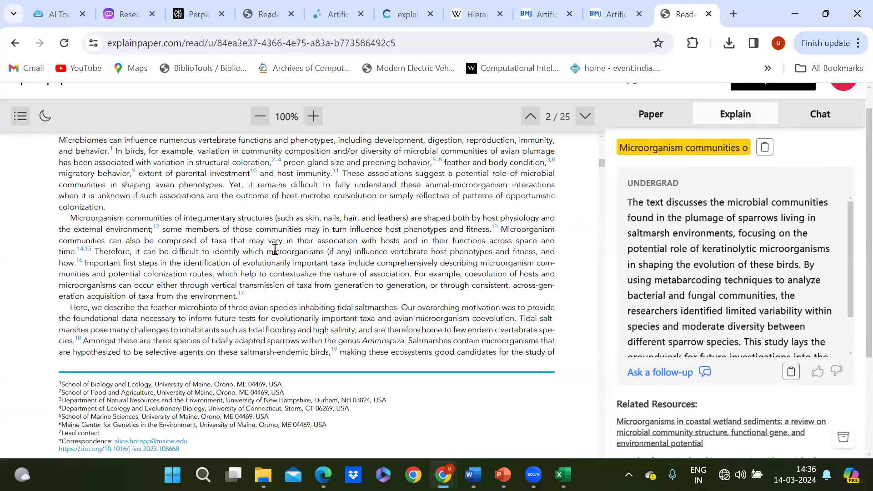
{"action": "scroll", "coordinate": [275, 250], "scroll_direction": "up", "scroll_amount": 6}
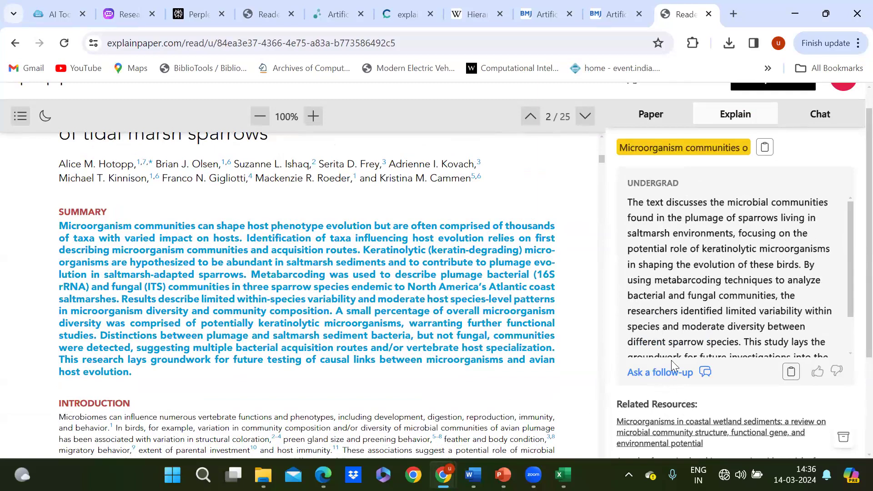
{"action": "scroll", "coordinate": [668, 318], "scroll_direction": "down", "scroll_amount": 3}
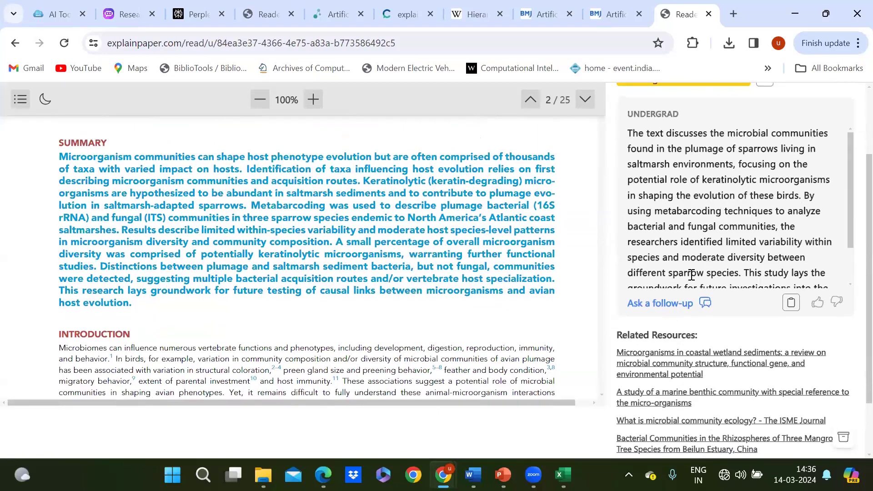
{"action": "scroll", "coordinate": [668, 319], "scroll_direction": "up", "scroll_amount": 2}
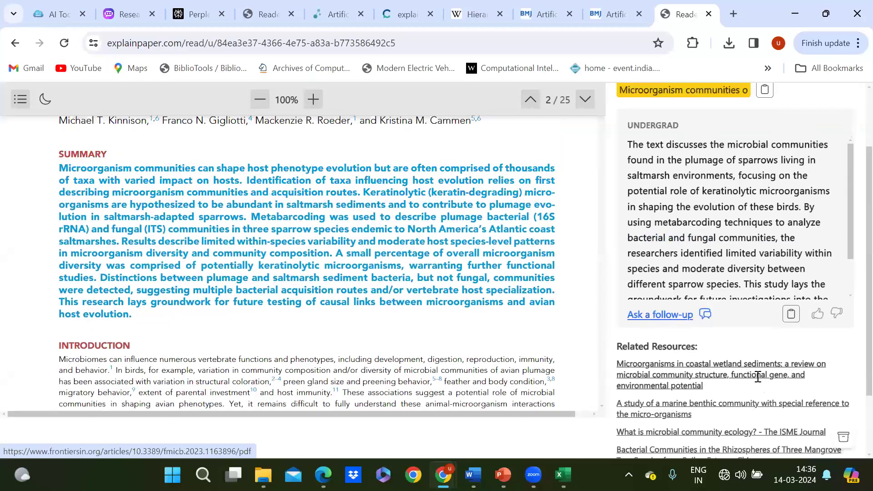
- Start a follow-up question on the explanation, return to the paper's title page, and review the example questions offered in Chat
{"action": "scroll", "coordinate": [689, 380], "scroll_direction": "up", "scroll_amount": 1}
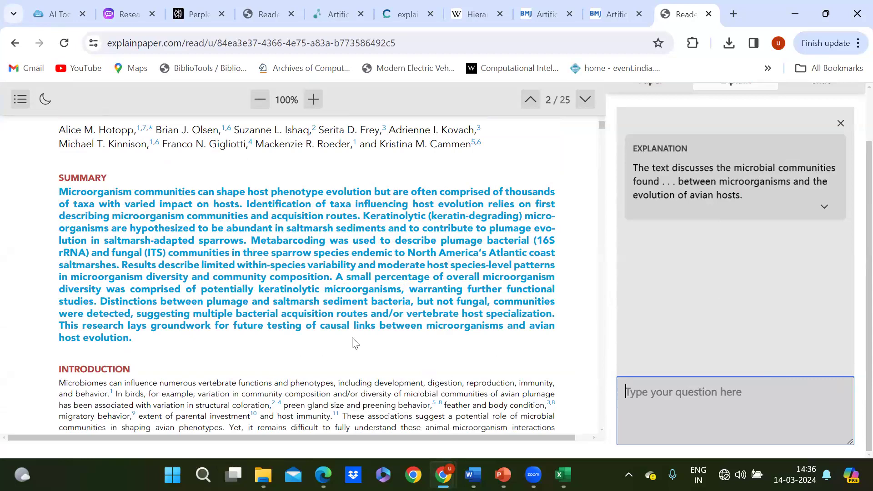
{"action": "scroll", "coordinate": [353, 342], "scroll_direction": "up", "scroll_amount": 8}
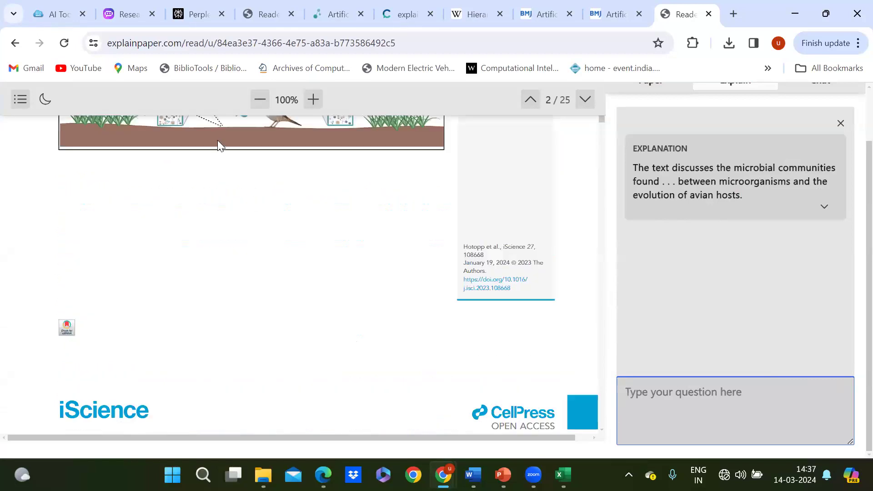
{"action": "scroll", "coordinate": [218, 143], "scroll_direction": "up", "scroll_amount": 7}
{"action": "scroll", "coordinate": [218, 144], "scroll_direction": "up", "scroll_amount": 5}
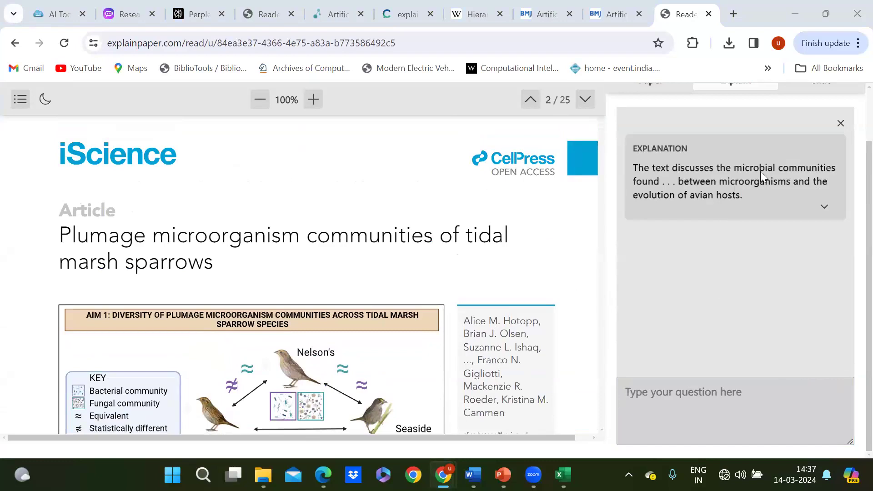
{"action": "scroll", "coordinate": [765, 178], "scroll_direction": "up", "scroll_amount": 2}
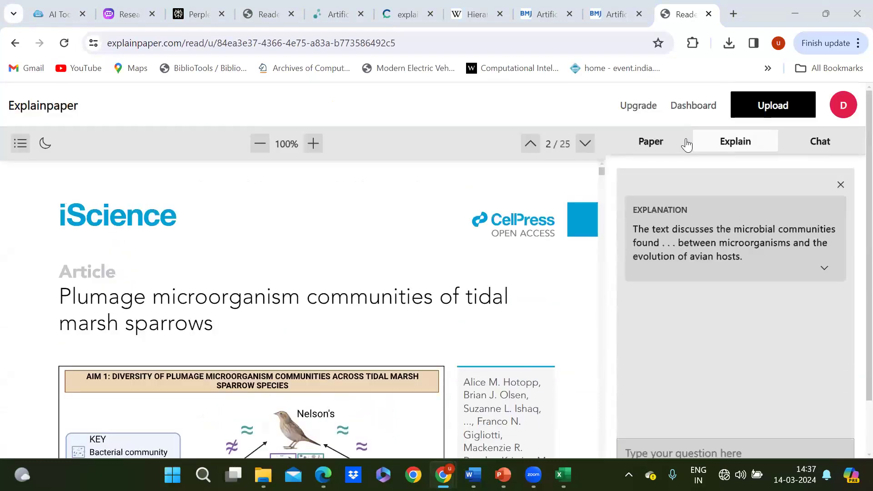
{"action": "left_click", "coordinate": [820, 151]}
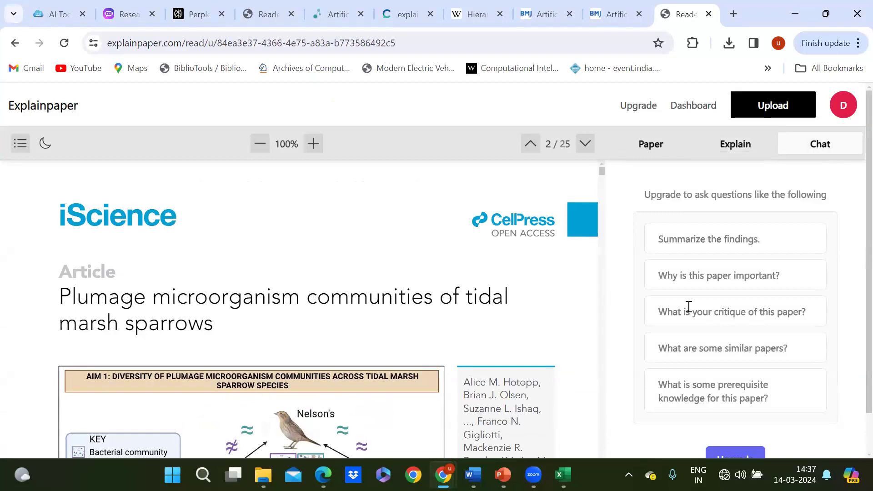
{"action": "scroll", "coordinate": [688, 323], "scroll_direction": "down", "scroll_amount": 1}
{"action": "scroll", "coordinate": [691, 335], "scroll_direction": "up", "scroll_amount": 1}
{"action": "scroll", "coordinate": [727, 437], "scroll_direction": "down", "scroll_amount": 1}
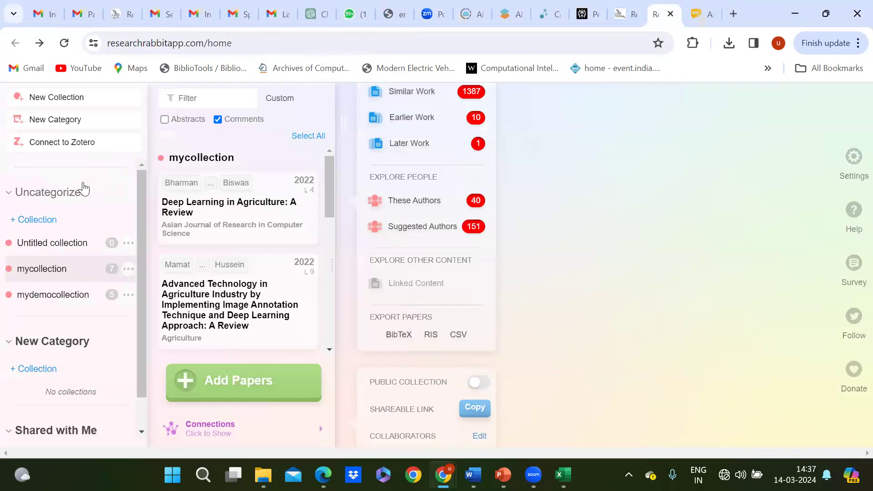
- In Research Rabbit, open mycollection and display the details of the paper "Deep Learning in Agriculture: A Review"
{"action": "key", "text": "ctrl+l"}
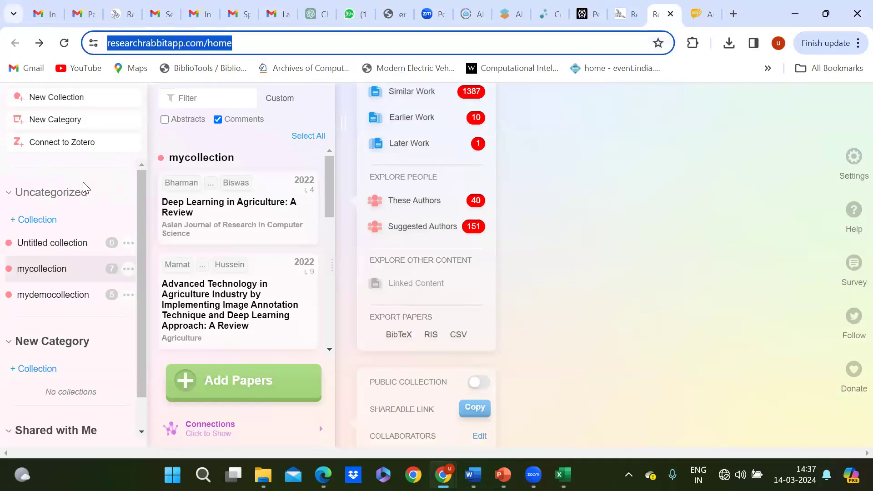
{"action": "left_click", "coordinate": [560, 263]}
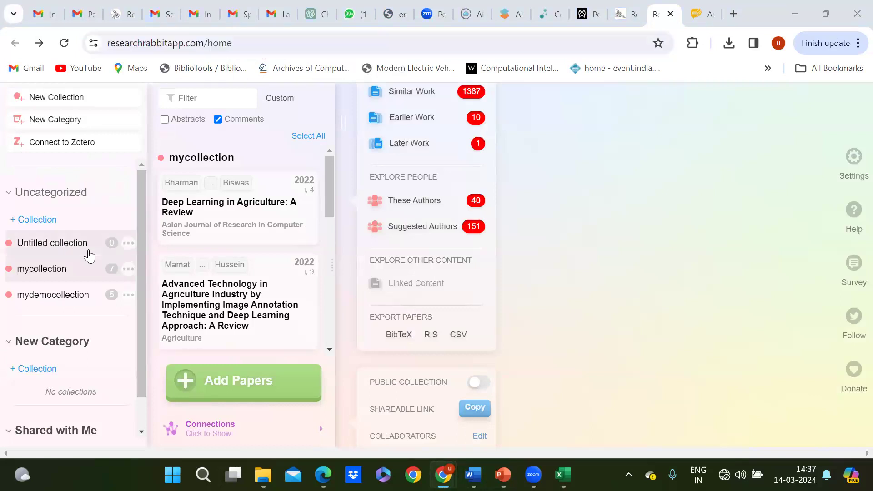
{"action": "left_click", "coordinate": [52, 271]}
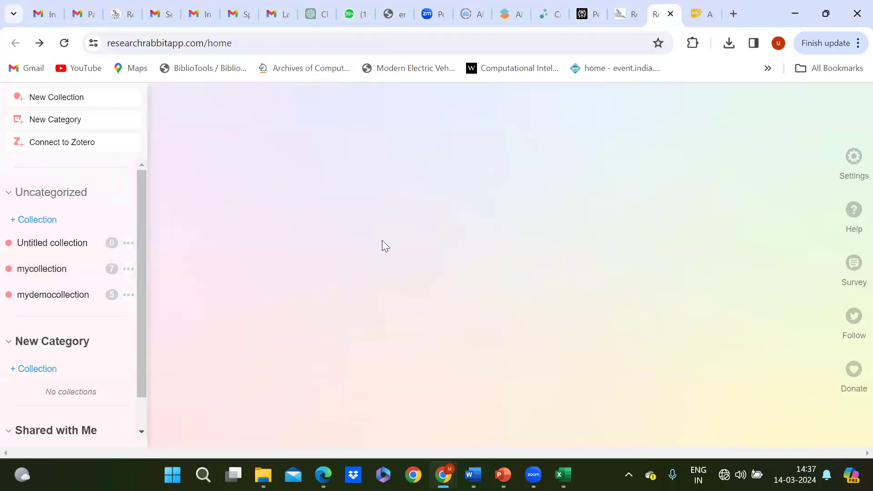
{"action": "left_click", "coordinate": [117, 275]}
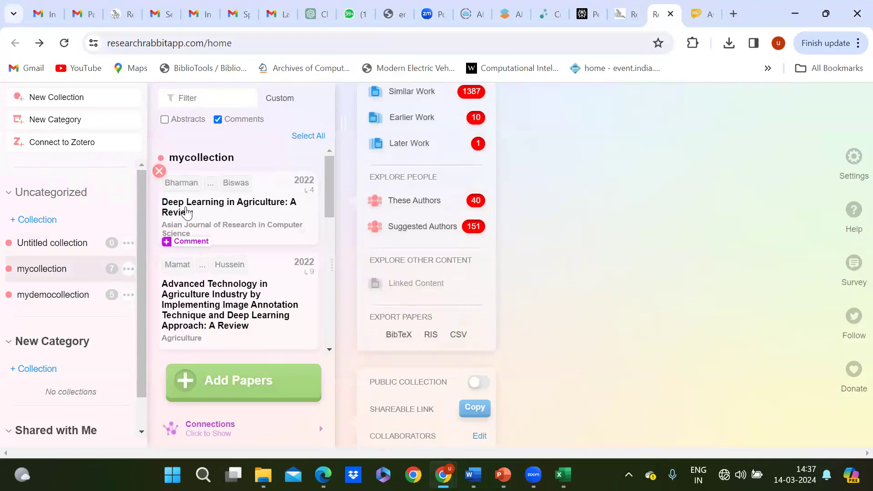
{"action": "left_click", "coordinate": [186, 211]}
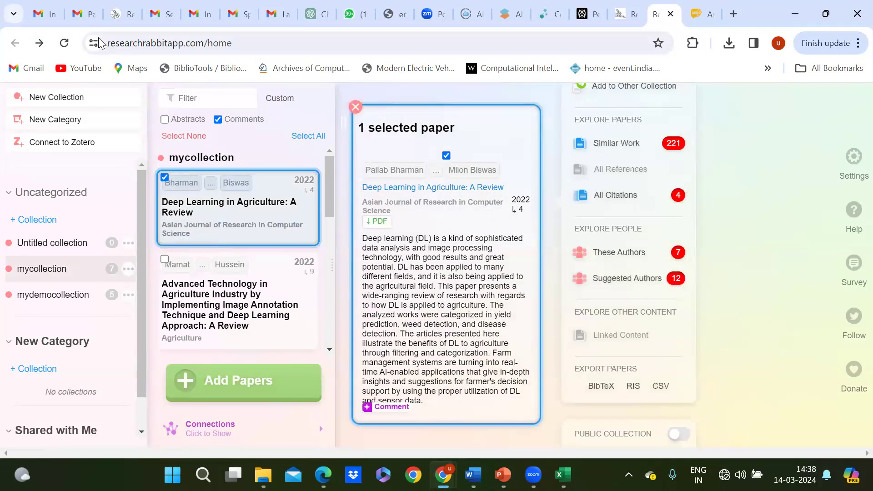
- Examine the similar work, citations, author suggestions and abstract shown for the selected paper
{"action": "left_click", "coordinate": [112, 41]}
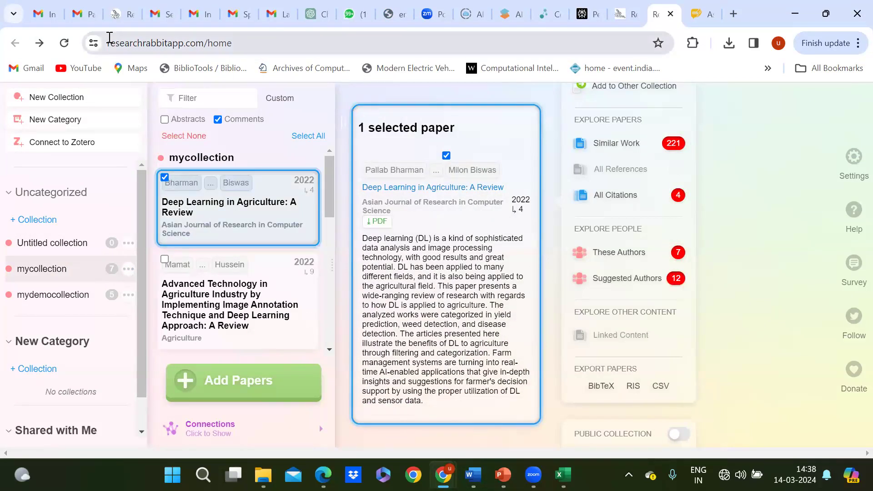
{"action": "mouse_move", "coordinate": [497, 215]}
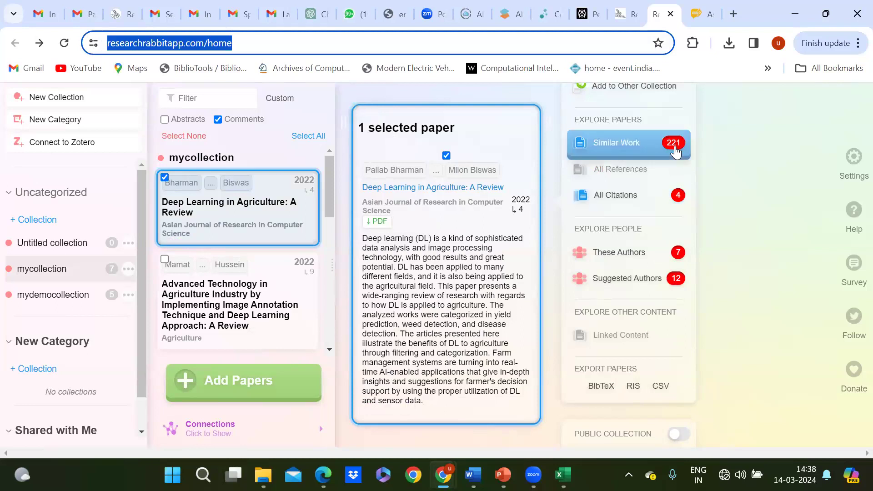
{"action": "left_click", "coordinate": [619, 201]}
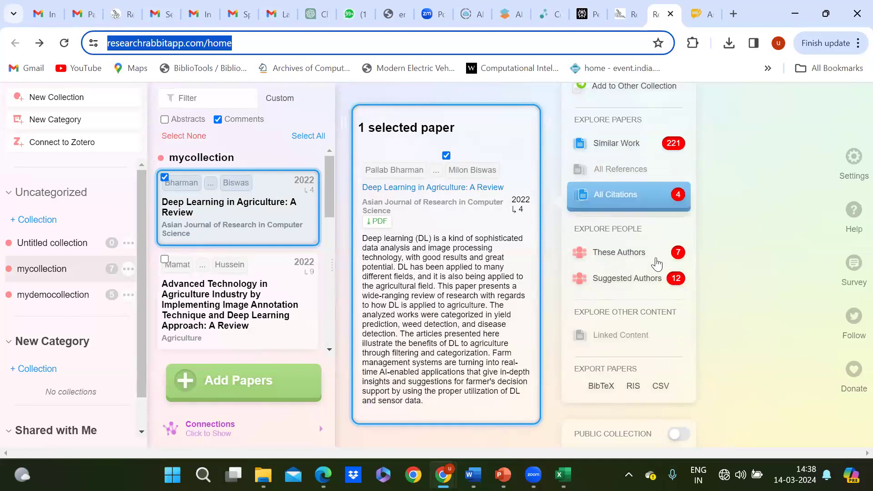
{"action": "left_click", "coordinate": [680, 286]}
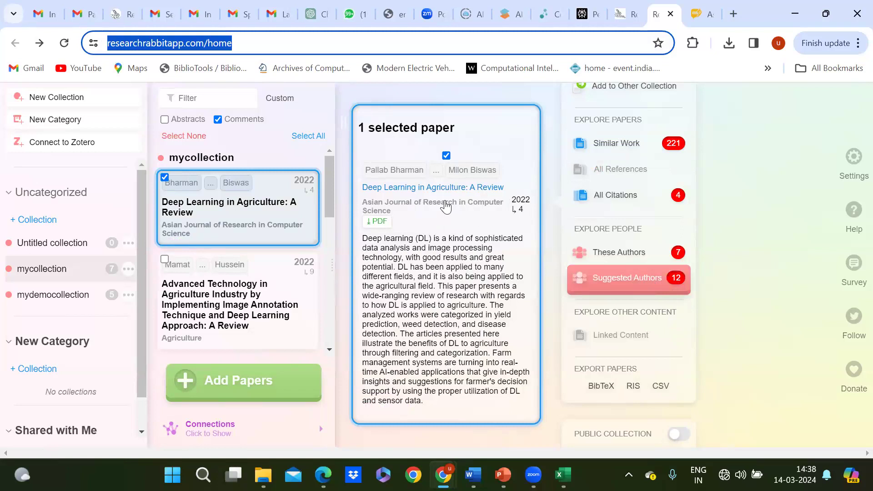
{"action": "left_click", "coordinate": [475, 237]}
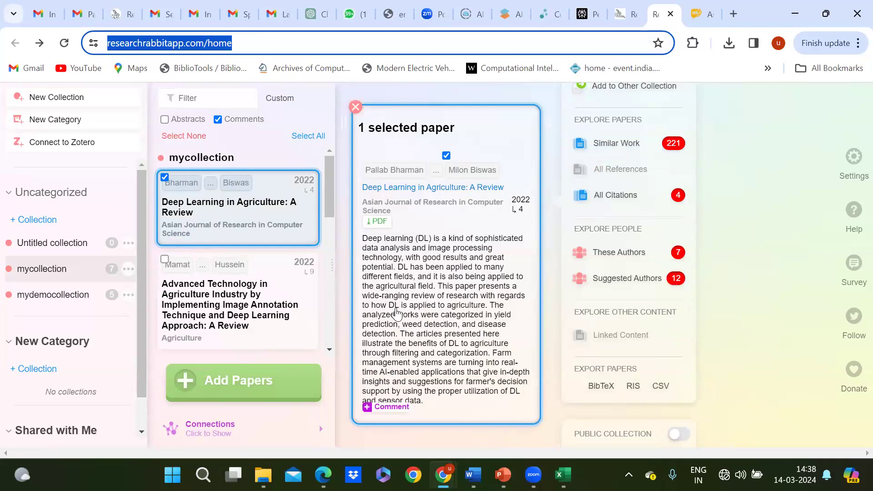
- Open the dialog for adding a paper to mycollection in Research Rabbit
{"action": "left_click", "coordinate": [198, 379]}
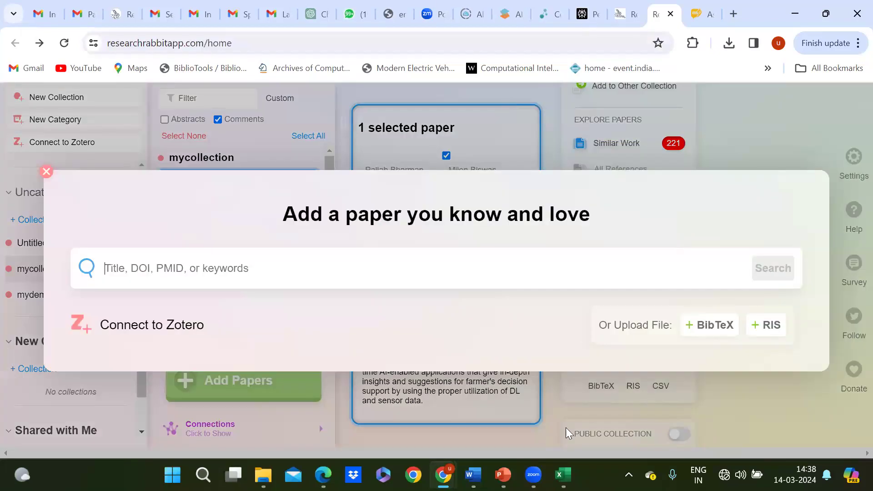
{"action": "mouse_move", "coordinate": [443, 475]}
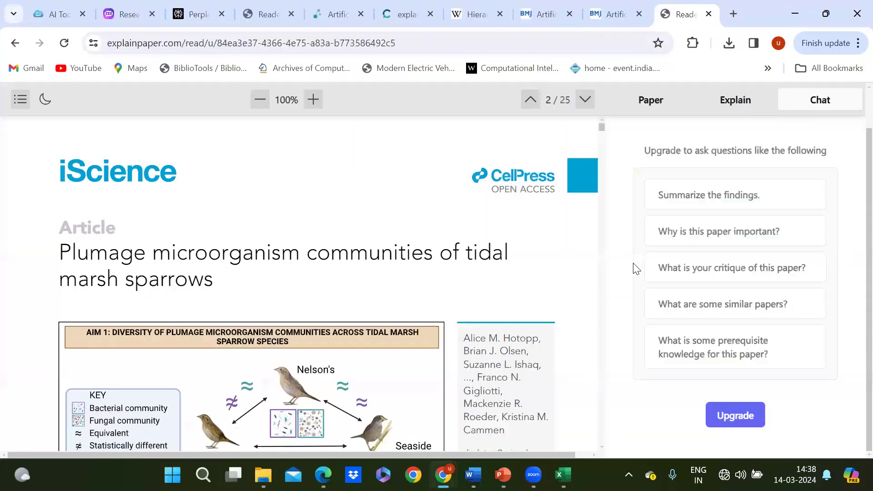
{"action": "left_click", "coordinate": [490, 409]}
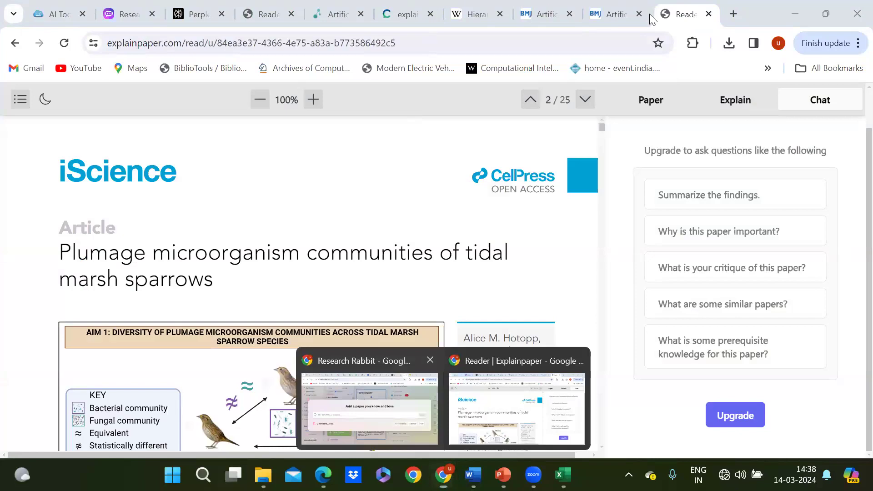
{"action": "key", "text": "alt+Tab"}
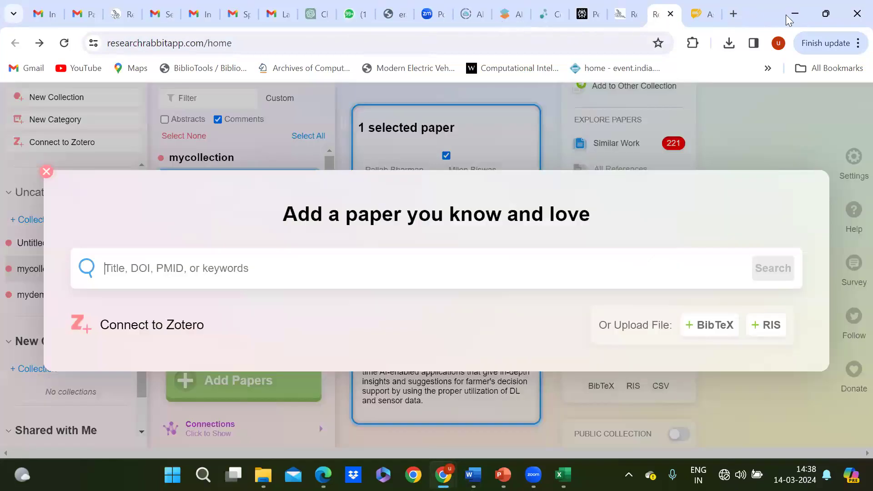
- Search Google for google scholar in a new browser tab and open the Google Scholar website
{"action": "key", "text": "ctrl+t"}
{"action": "left_click", "coordinate": [356, 296]}
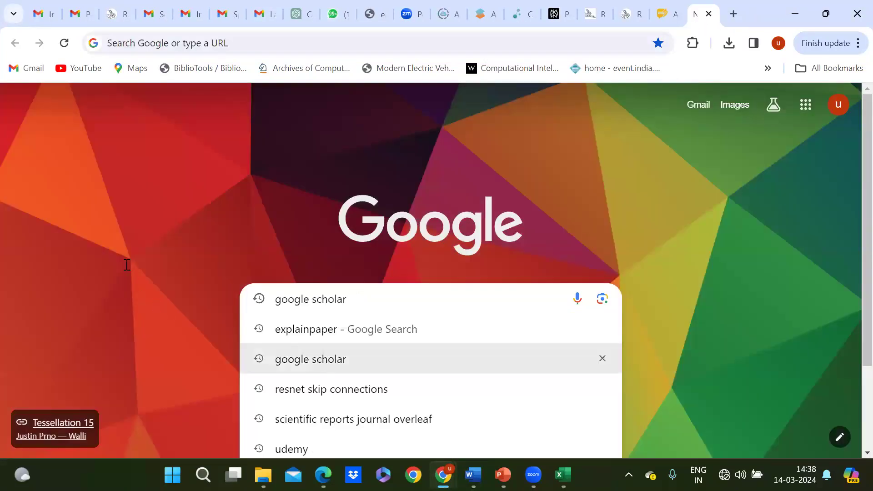
{"action": "key", "text": "Return"}
{"action": "left_click", "coordinate": [127, 233]}
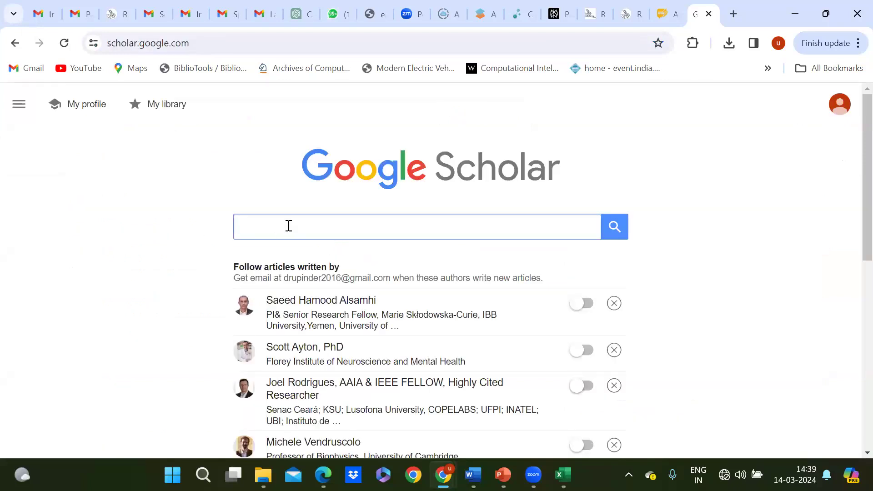
- Search for "artificial intelligence in healthcare" and open the article "The role of artificial intelligence in healthcare: a structured literature review"
{"action": "type", "text": "ar"}
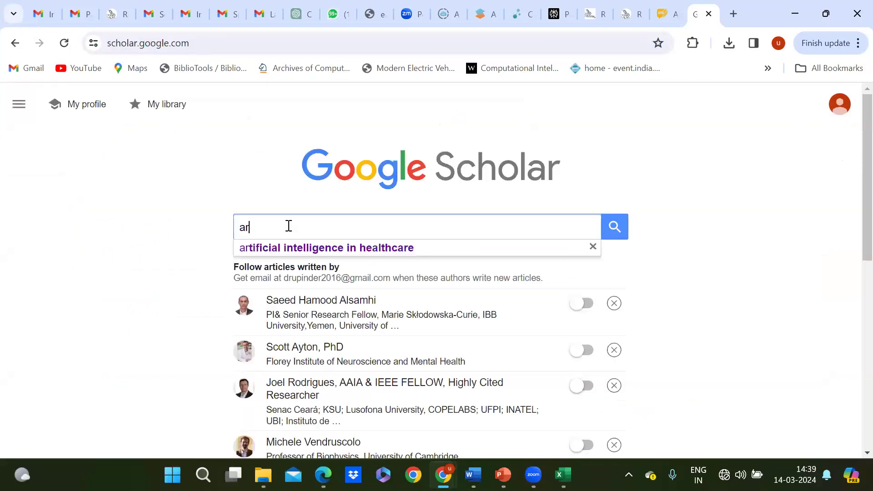
{"action": "left_click", "coordinate": [309, 248]}
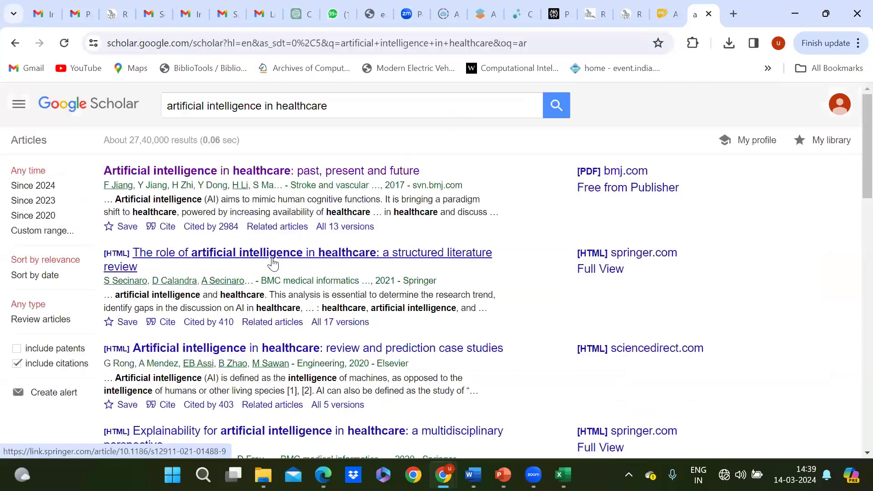
{"action": "left_click", "coordinate": [273, 263]}
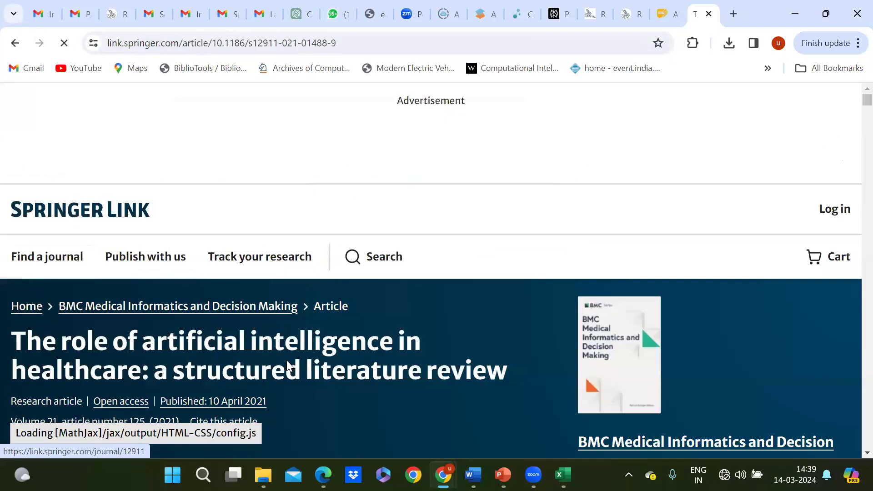
{"action": "scroll", "coordinate": [287, 360], "scroll_direction": "down", "scroll_amount": 4}
{"action": "scroll", "coordinate": [287, 365], "scroll_direction": "down", "scroll_amount": 15}
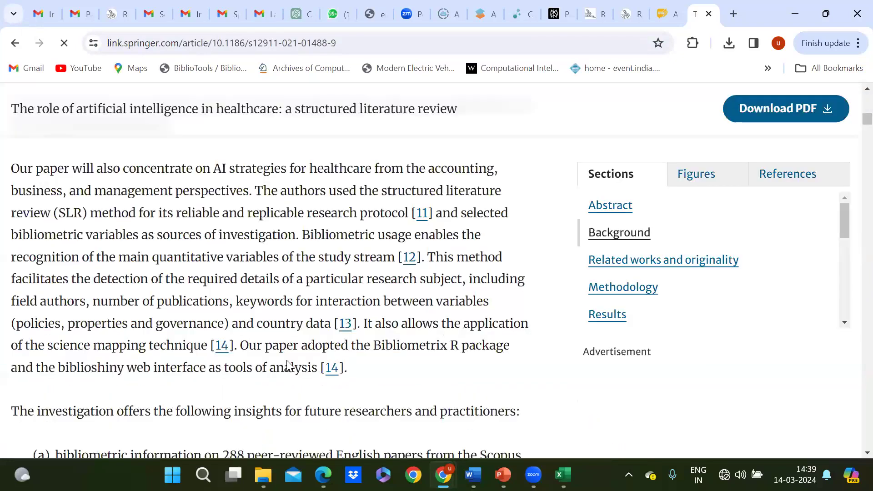
{"action": "scroll", "coordinate": [288, 365], "scroll_direction": "down", "scroll_amount": 20}
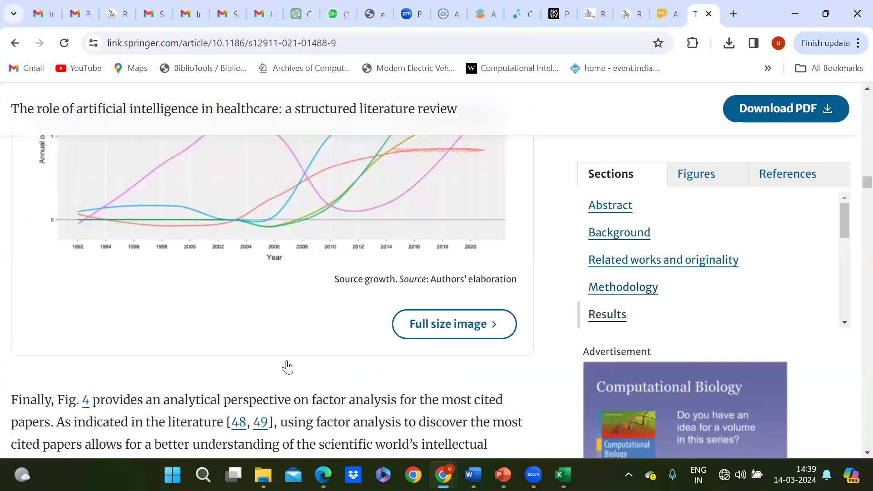
{"action": "scroll", "coordinate": [854, 241], "scroll_direction": "down", "scroll_amount": 10}
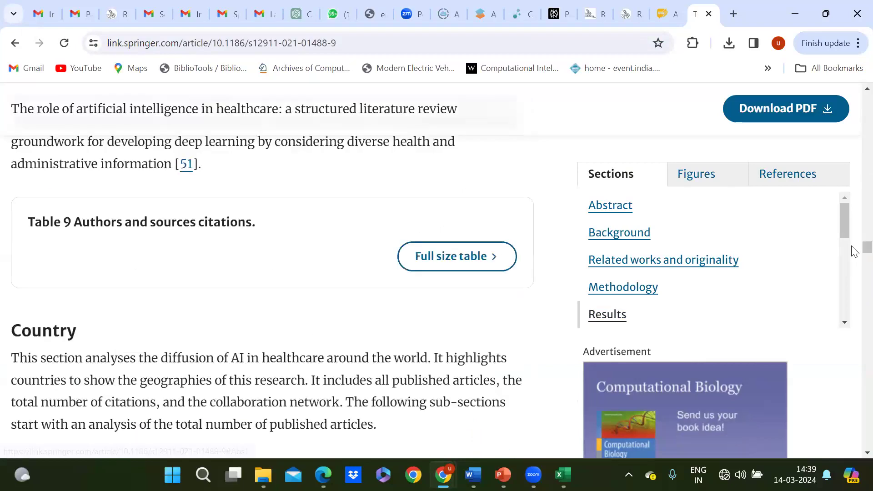
{"action": "scroll", "coordinate": [420, 354], "scroll_direction": "down", "scroll_amount": 20}
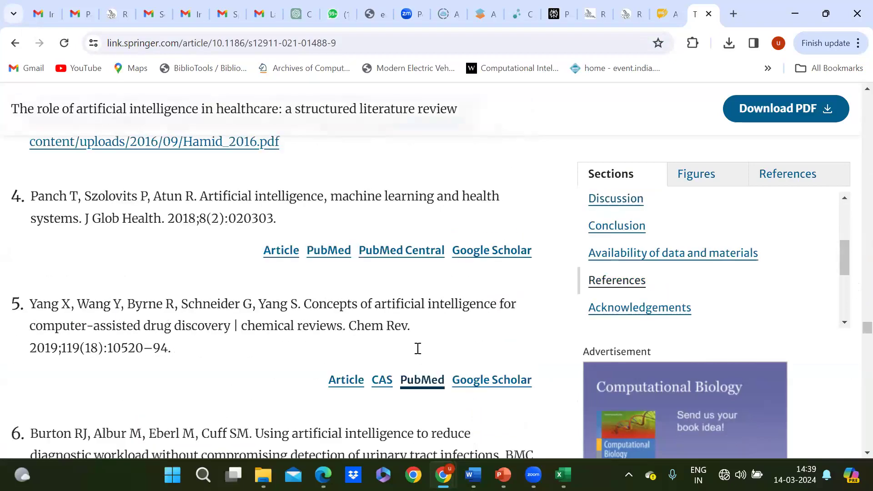
{"action": "scroll", "coordinate": [419, 354], "scroll_direction": "up", "scroll_amount": 10}
{"action": "scroll", "coordinate": [419, 354], "scroll_direction": "down", "scroll_amount": 20}
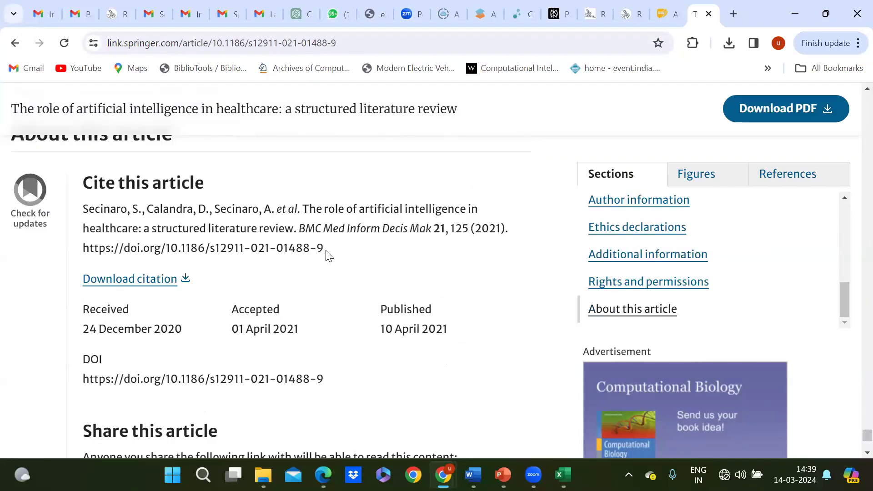
{"action": "left_click_drag", "start_coordinate": [167, 248], "coordinate": [324, 247]}
{"action": "key", "text": "ctrl+c"}
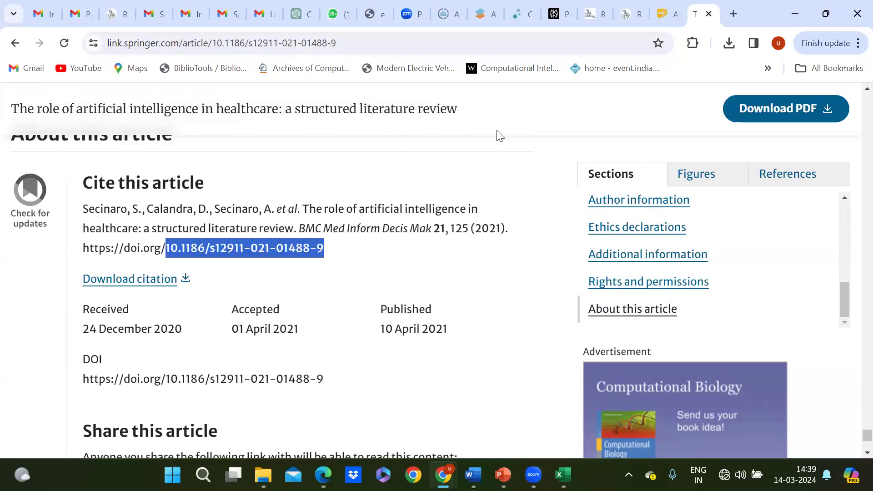
{"action": "left_click", "coordinate": [636, 16]}
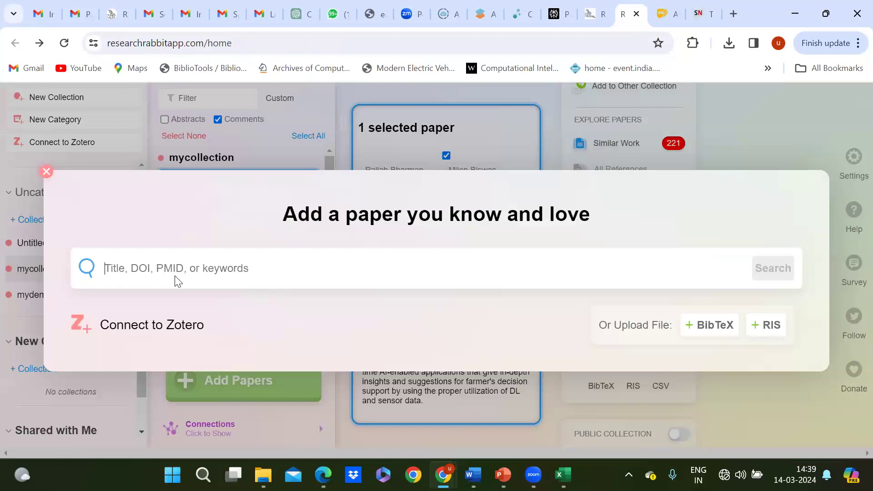
{"action": "key", "text": "ctrl+v"}
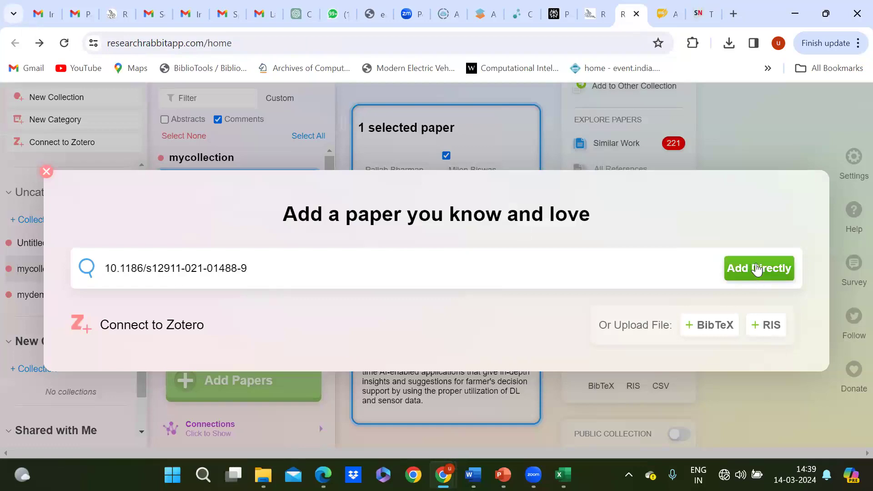
{"action": "left_click", "coordinate": [769, 268]}
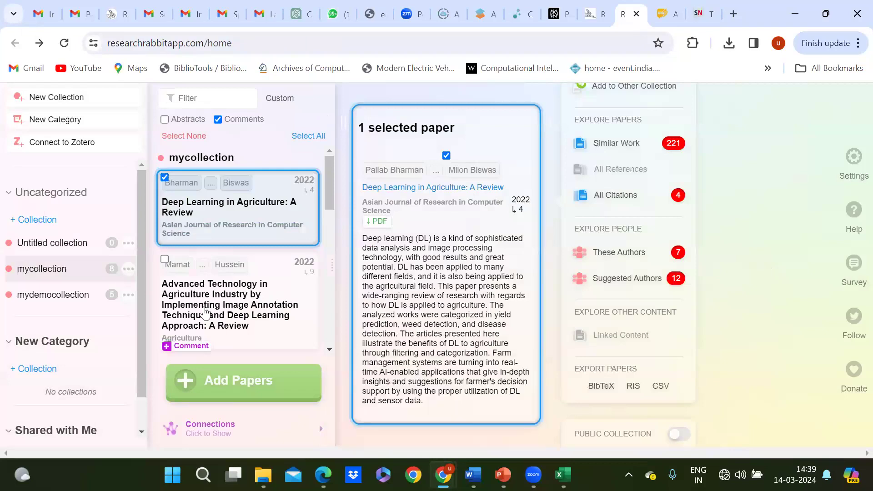
{"action": "left_click", "coordinate": [204, 313]}
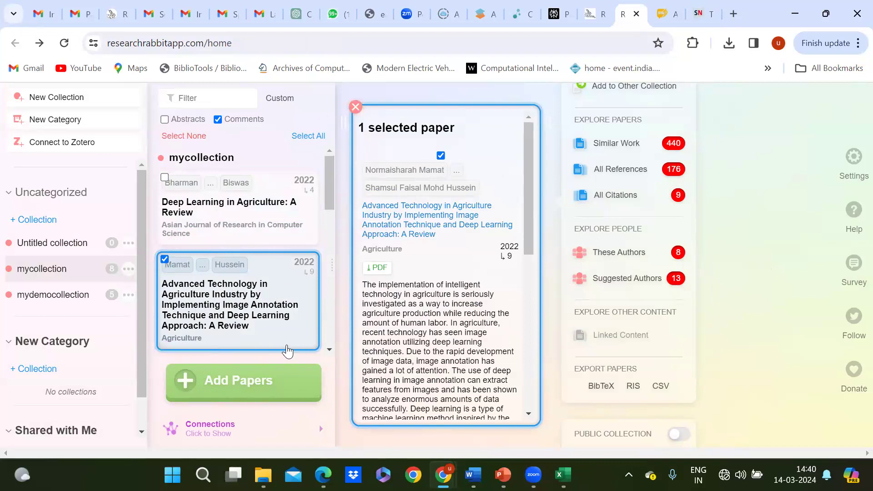
- Open the article page of "Advanced Technology in Agriculture Industry", and display the paper's similar work as an enlarged network graph in Research Rabbit
{"action": "left_click", "coordinate": [435, 219]}
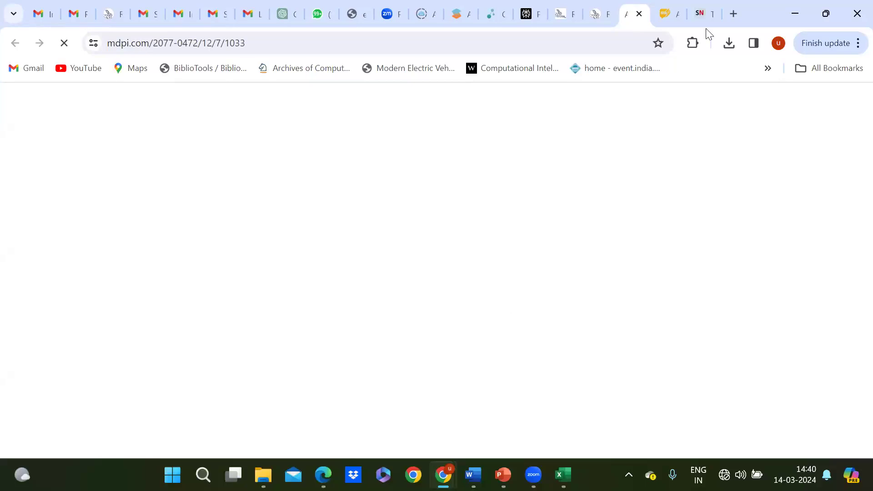
{"action": "left_click", "coordinate": [598, 17]}
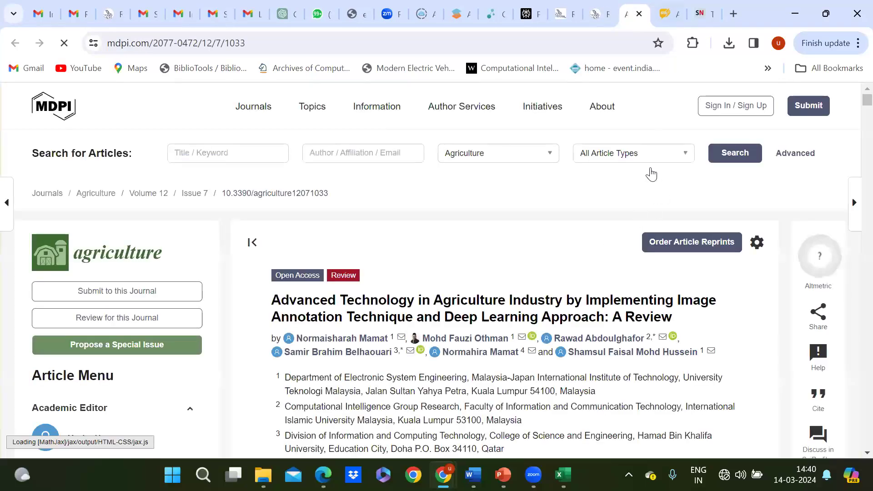
{"action": "left_click", "coordinate": [630, 150]}
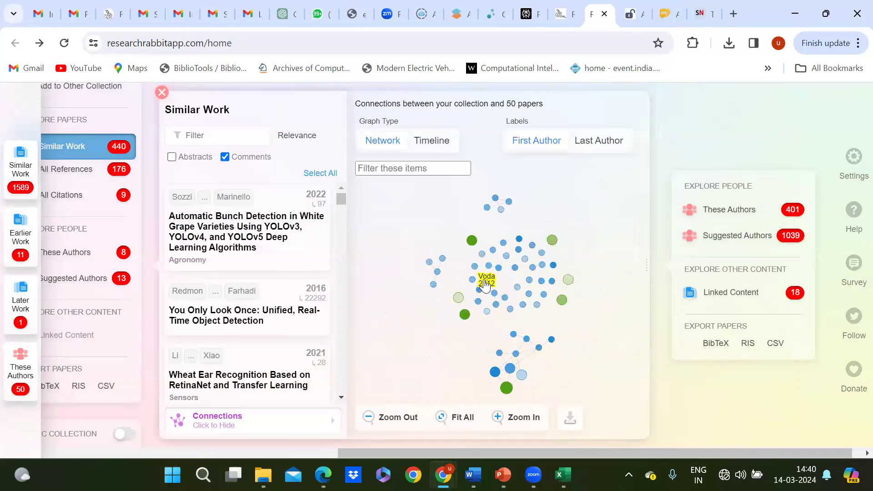
{"action": "scroll", "coordinate": [484, 286], "scroll_direction": "up", "scroll_amount": 4}
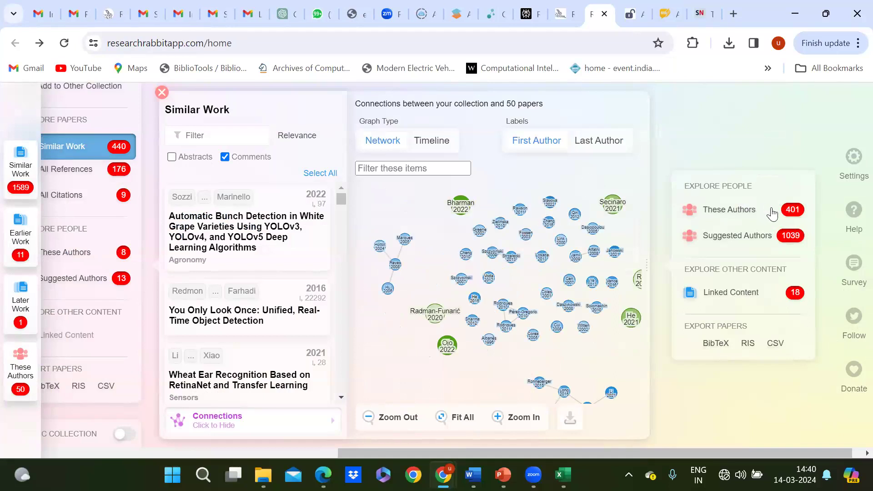
- Show the authors of the similar papers and browse the author list alongside their connections graph
{"action": "left_click", "coordinate": [794, 213]}
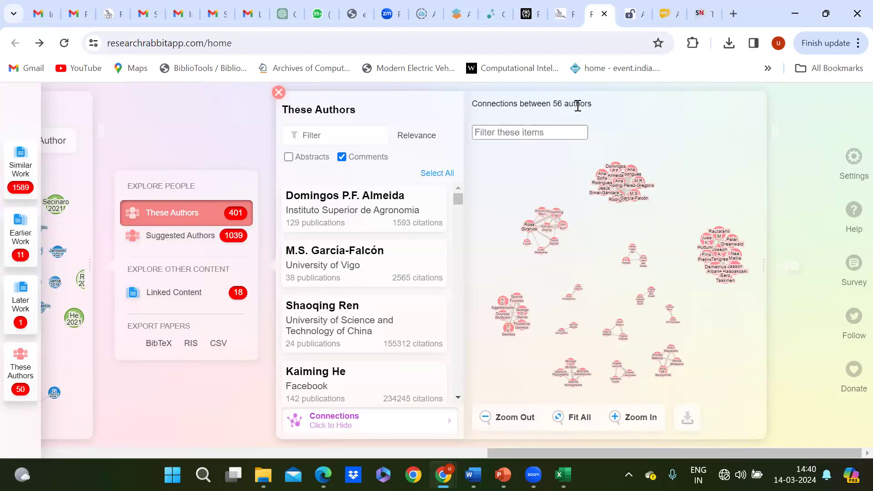
{"action": "left_click", "coordinate": [615, 169]}
{"action": "left_click", "coordinate": [289, 157]}
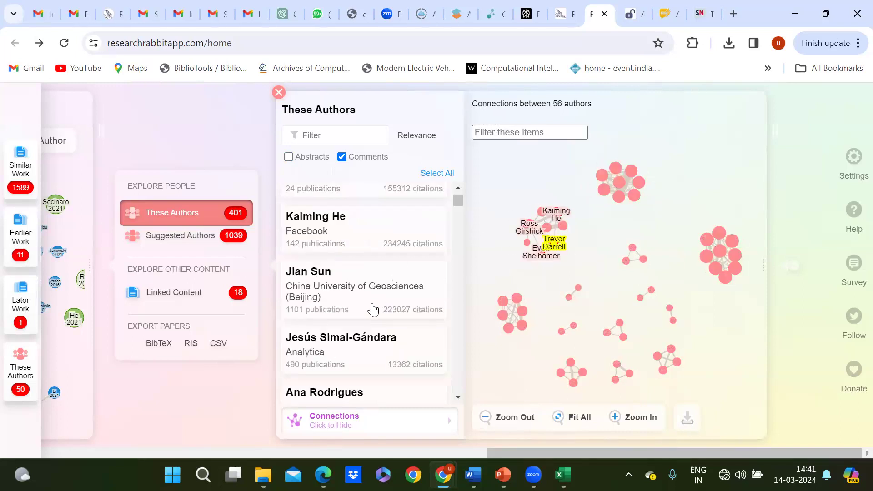
{"action": "scroll", "coordinate": [373, 309], "scroll_direction": "down", "scroll_amount": 3}
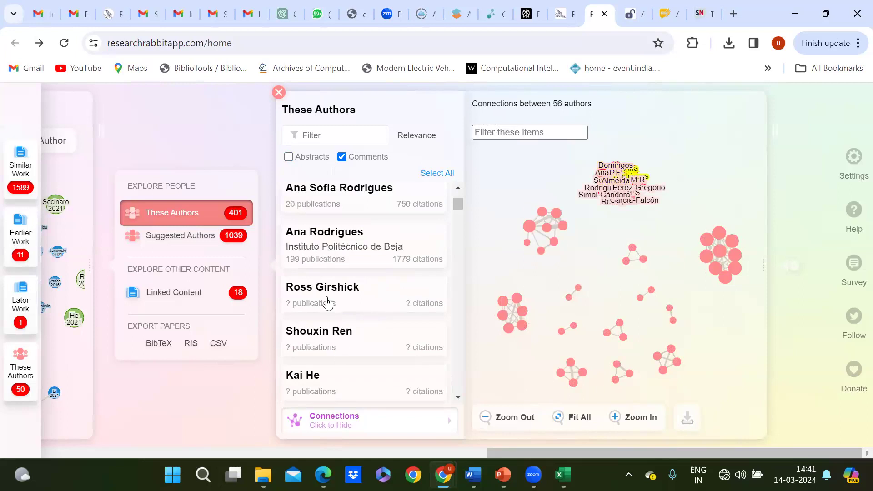
{"action": "scroll", "coordinate": [334, 328], "scroll_direction": "down", "scroll_amount": 3}
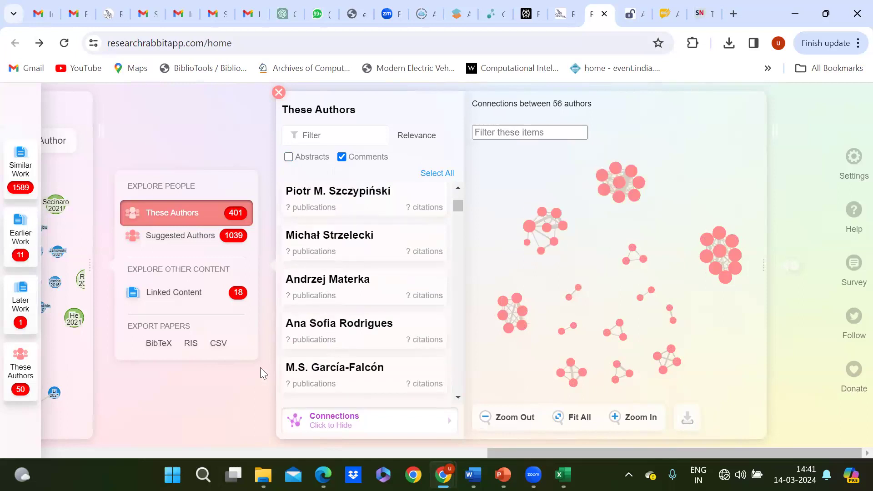
- Export the similar papers as CSV, open the exported file in Excel and review its rows from start to end
{"action": "left_click", "coordinate": [222, 345]}
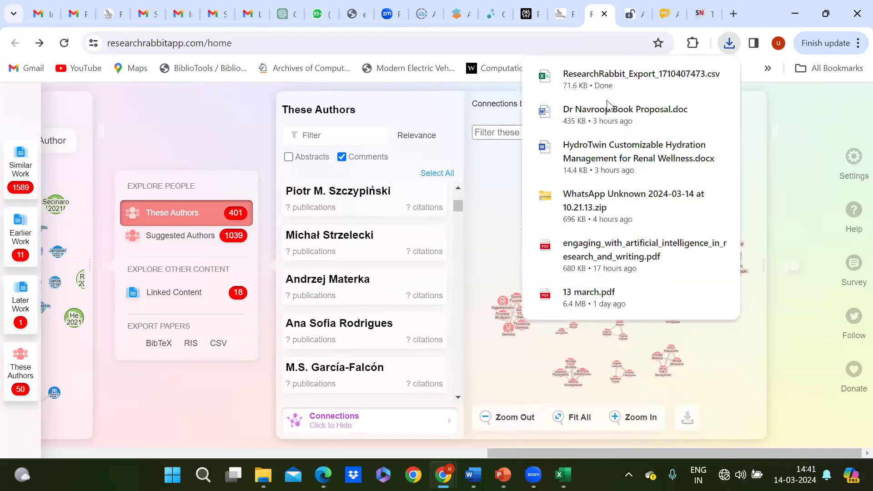
{"action": "key", "text": "alt+Tab"}
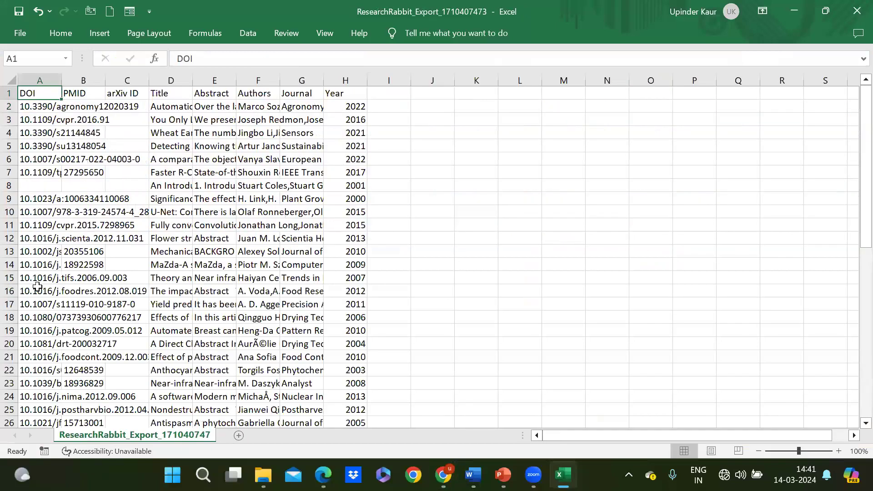
{"action": "scroll", "coordinate": [23, 304], "scroll_direction": "down", "scroll_amount": 11}
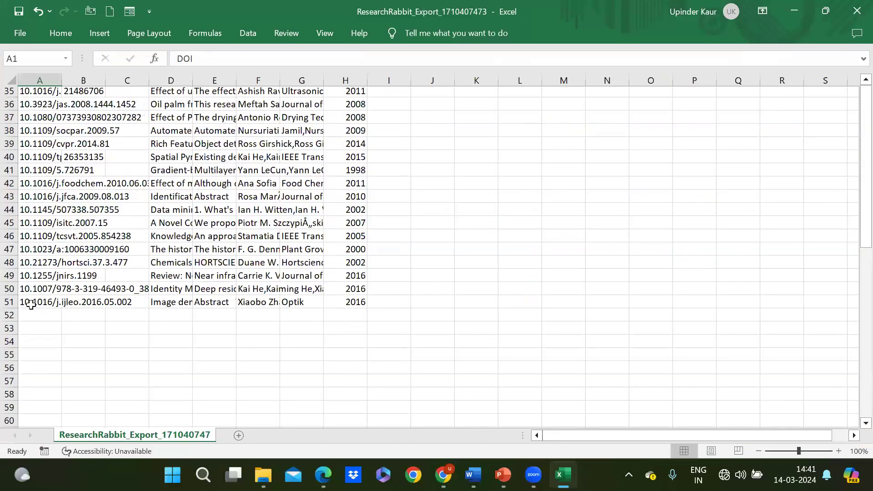
{"action": "scroll", "coordinate": [67, 246], "scroll_direction": "up", "scroll_amount": 1}
{"action": "scroll", "coordinate": [67, 196], "scroll_direction": "up", "scroll_amount": 3}
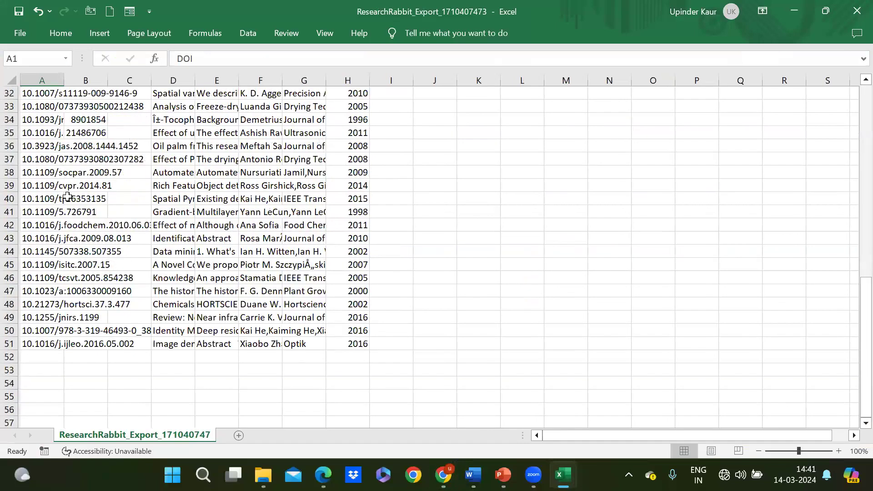
{"action": "scroll", "coordinate": [67, 196], "scroll_direction": "up", "scroll_amount": 8}
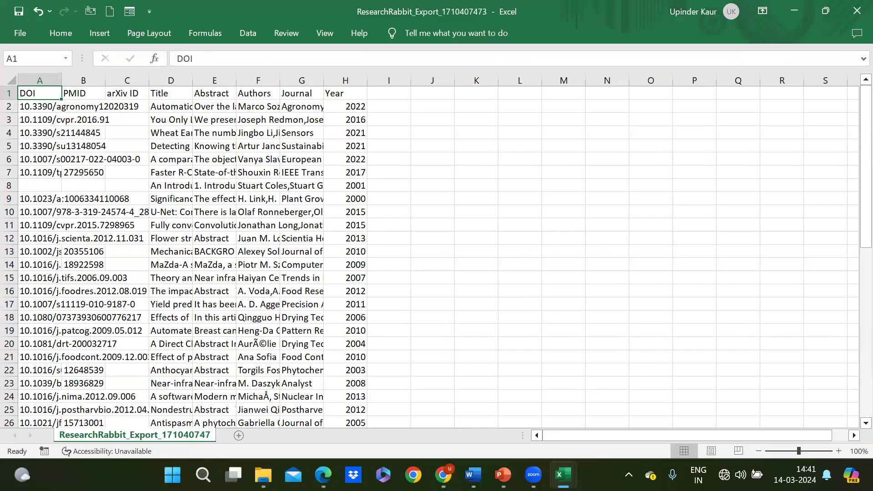
- Switch back to Research Rabbit, review the author, similar work and mycollection columns with their explore and export options, and dismiss the antivirus notification
{"action": "left_click", "coordinate": [444, 475]}
{"action": "left_click", "coordinate": [394, 411]}
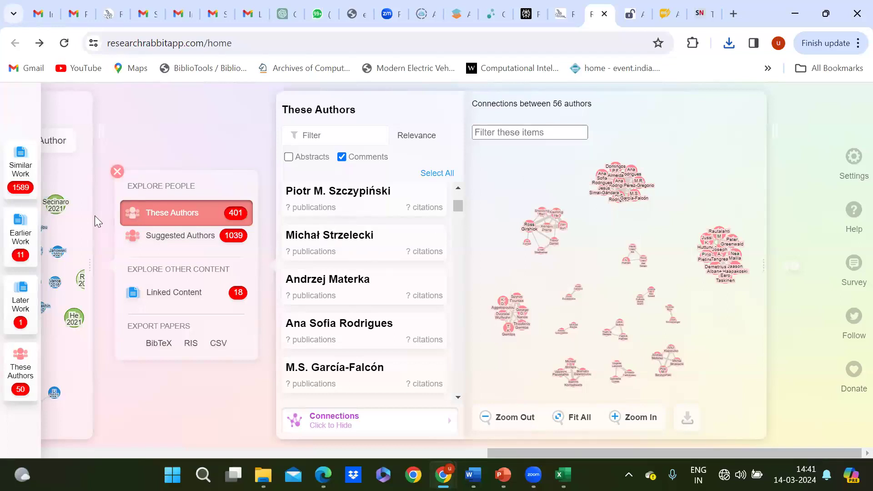
{"action": "scroll", "coordinate": [179, 305], "scroll_direction": "left", "scroll_amount": 15}
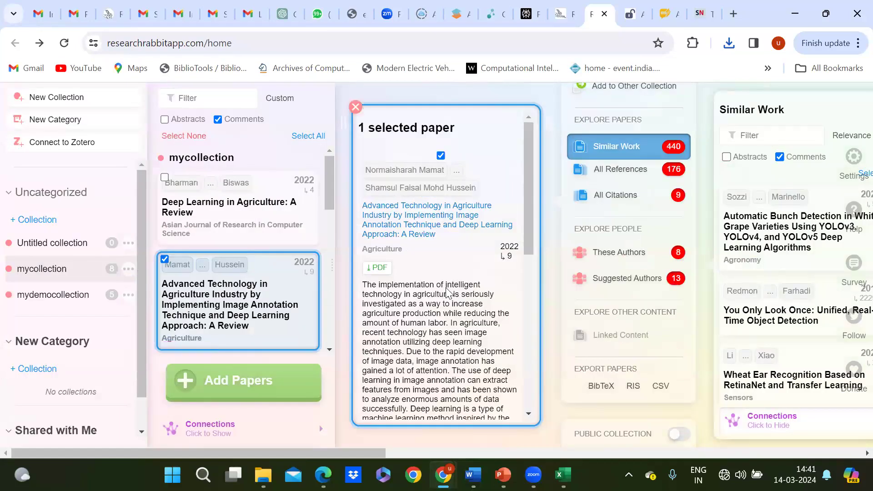
{"action": "scroll", "coordinate": [446, 294], "scroll_direction": "right", "scroll_amount": 15}
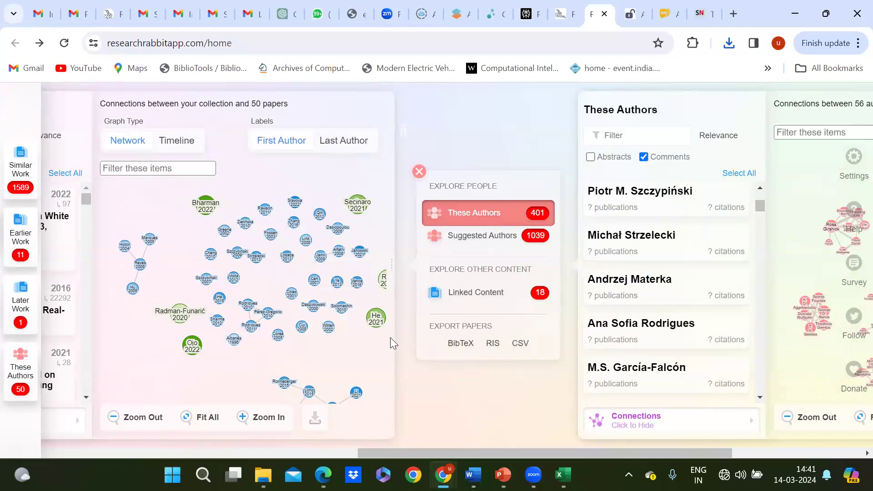
{"action": "scroll", "coordinate": [390, 338], "scroll_direction": "left", "scroll_amount": 3}
{"action": "scroll", "coordinate": [257, 315], "scroll_direction": "left", "scroll_amount": 4}
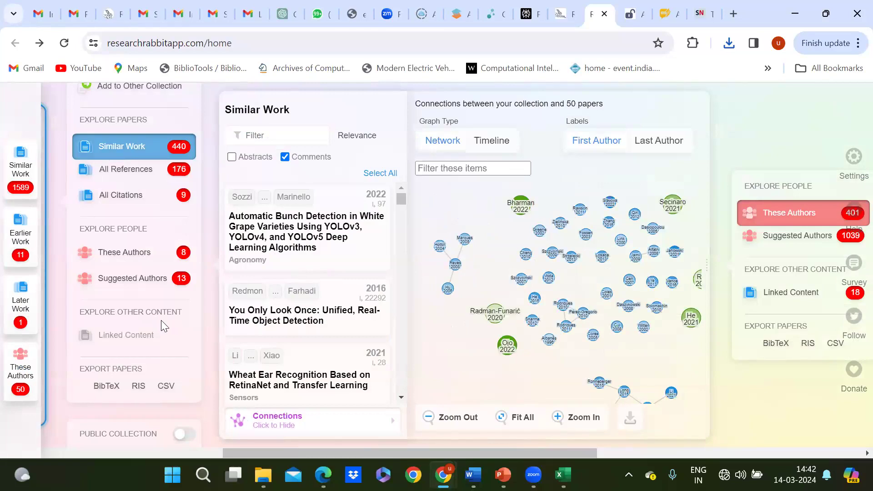
{"action": "scroll", "coordinate": [221, 391], "scroll_direction": "left", "scroll_amount": 3}
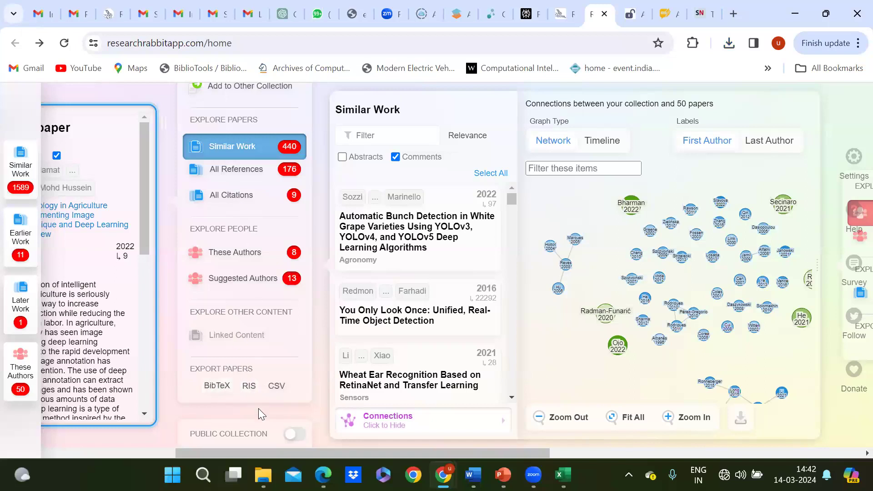
{"action": "left_click", "coordinate": [222, 169]}
{"action": "scroll", "coordinate": [129, 220], "scroll_direction": "left", "scroll_amount": 6}
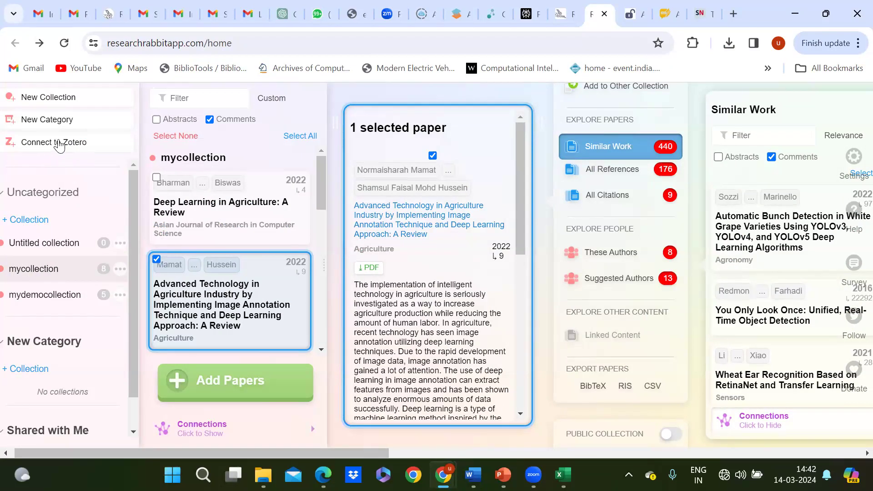
{"action": "mouse_move", "coordinate": [455, 257]}
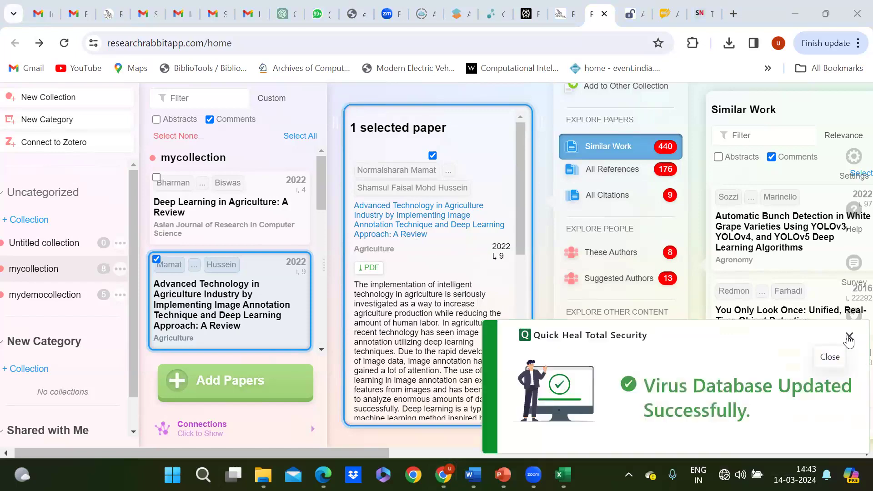
{"action": "left_click", "coordinate": [848, 337]}
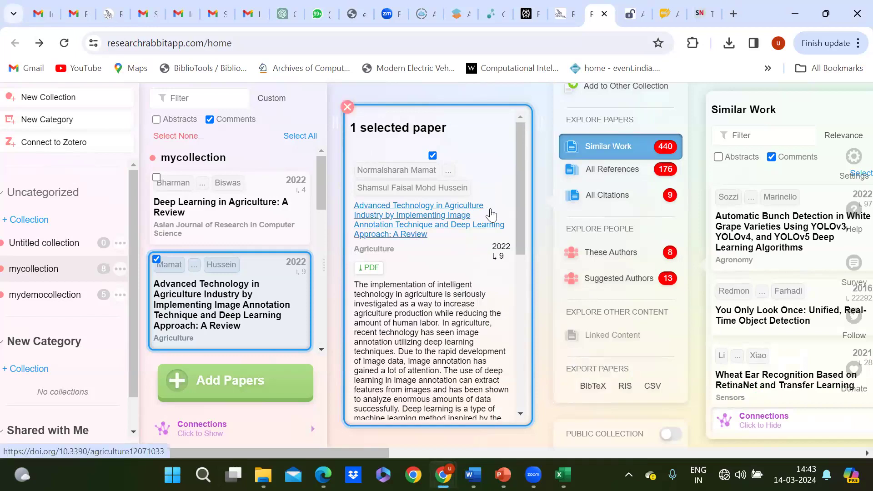
{"action": "left_click", "coordinate": [501, 19]}
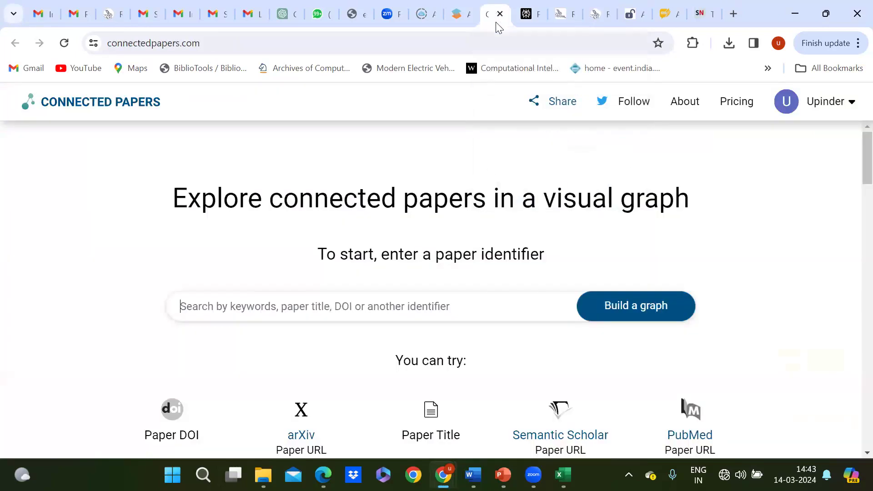
{"action": "scroll", "coordinate": [298, 331], "scroll_direction": "down", "scroll_amount": 1}
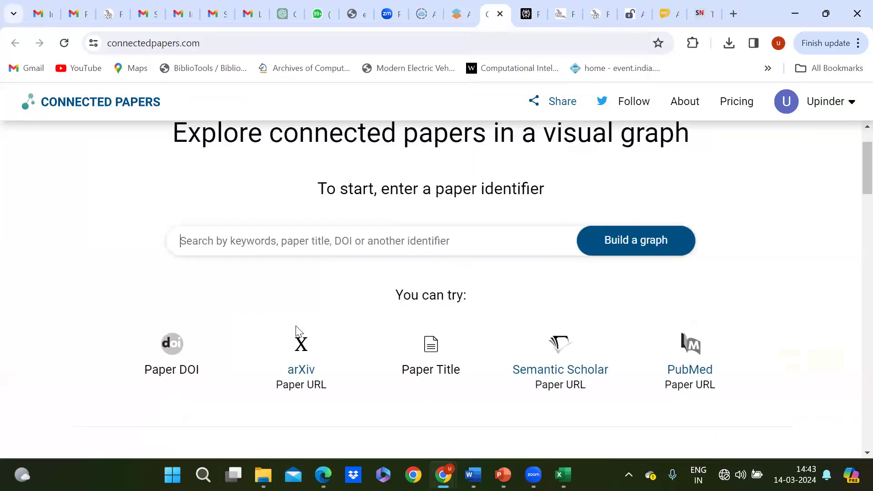
{"action": "scroll", "coordinate": [296, 331], "scroll_direction": "down", "scroll_amount": 1}
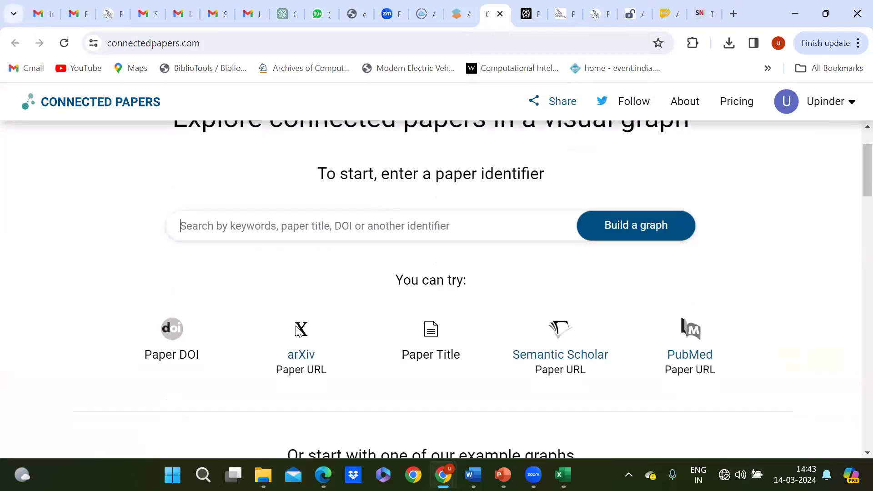
{"action": "left_click", "coordinate": [267, 224]}
{"action": "key", "text": "ctrl+v"}
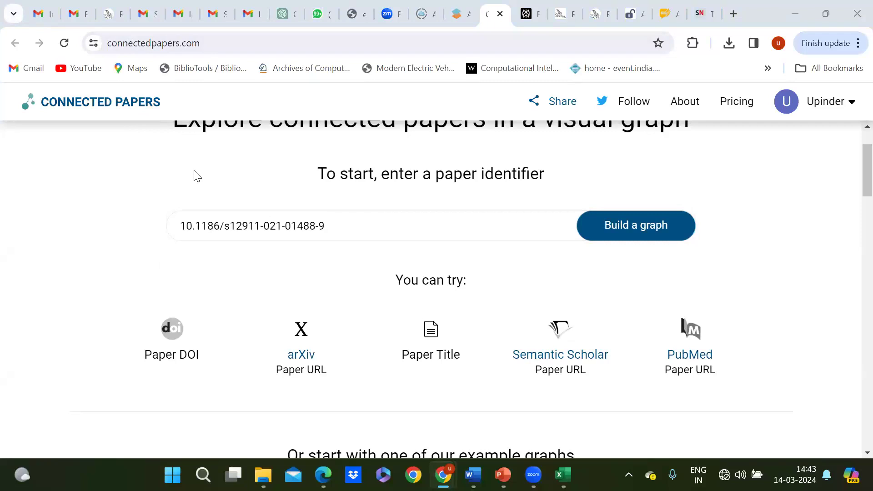
{"action": "left_click", "coordinate": [630, 226]}
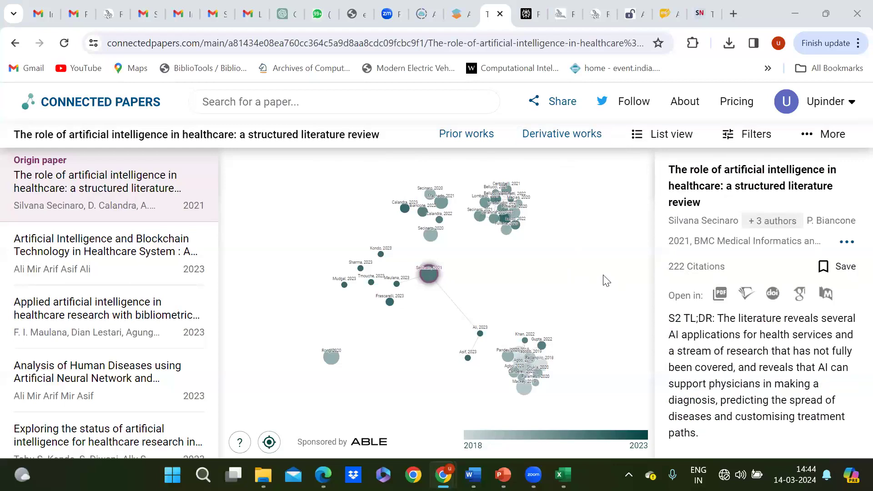
- Show the connected papers in list view and examine their authors, years, citations, references and similarity to the origin paper
{"action": "left_click", "coordinate": [636, 135]}
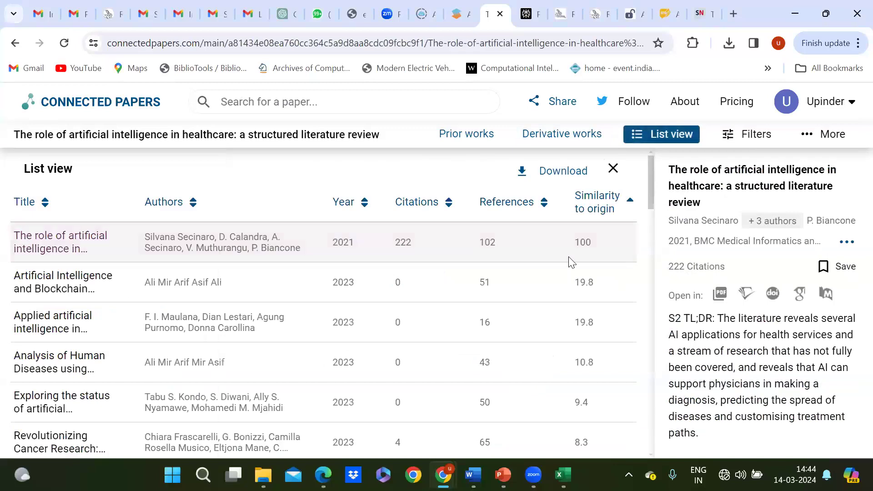
{"action": "scroll", "coordinate": [166, 319], "scroll_direction": "down", "scroll_amount": 10}
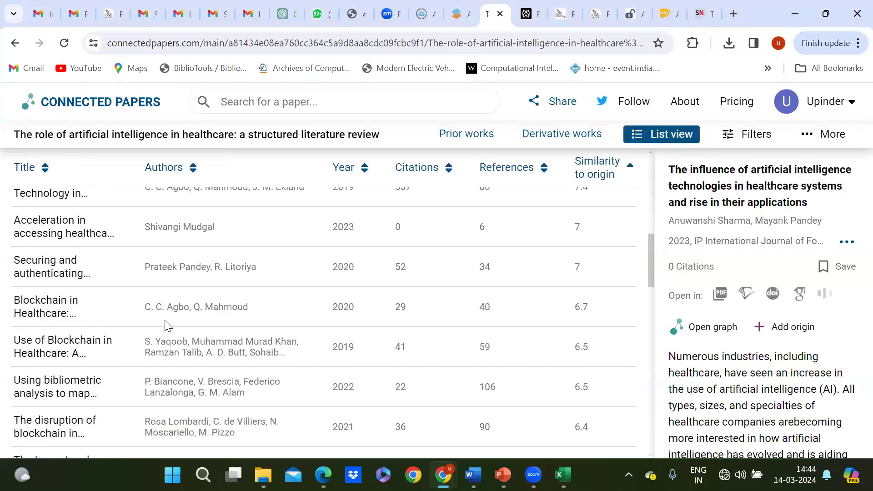
{"action": "scroll", "coordinate": [165, 326], "scroll_direction": "down", "scroll_amount": 10}
{"action": "scroll", "coordinate": [166, 326], "scroll_direction": "down", "scroll_amount": 8}
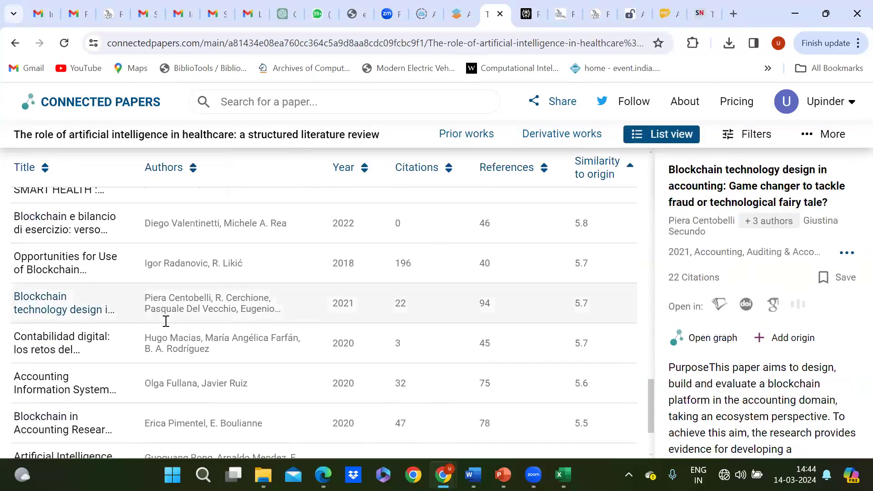
{"action": "scroll", "coordinate": [165, 321], "scroll_direction": "down", "scroll_amount": 1}
{"action": "scroll", "coordinate": [165, 321], "scroll_direction": "up", "scroll_amount": 6}
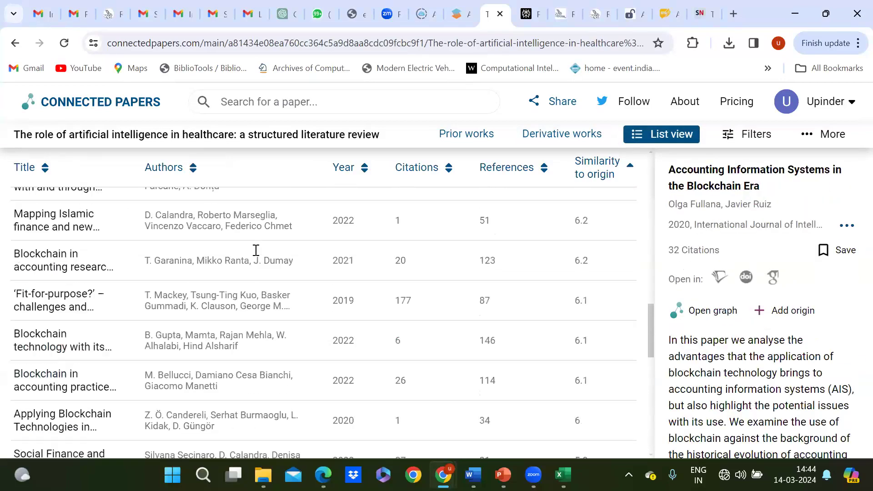
{"action": "scroll", "coordinate": [401, 250], "scroll_direction": "up", "scroll_amount": 20}
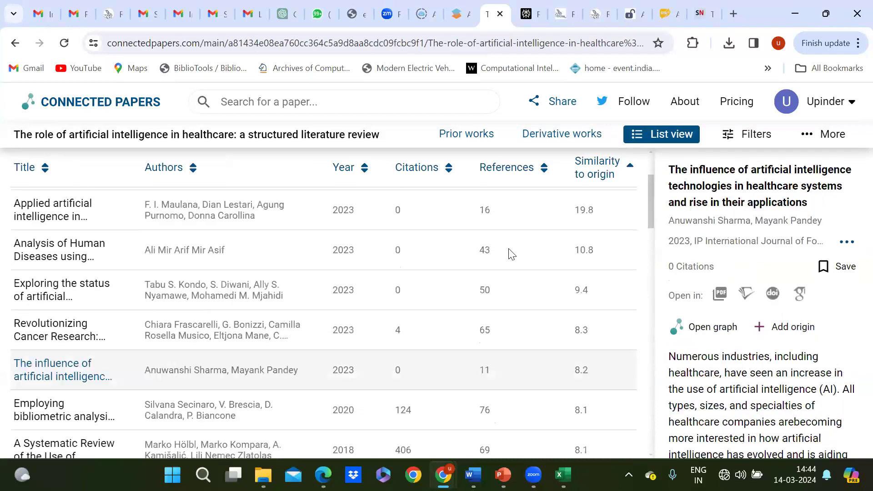
{"action": "scroll", "coordinate": [510, 251], "scroll_direction": "up", "scroll_amount": 3}
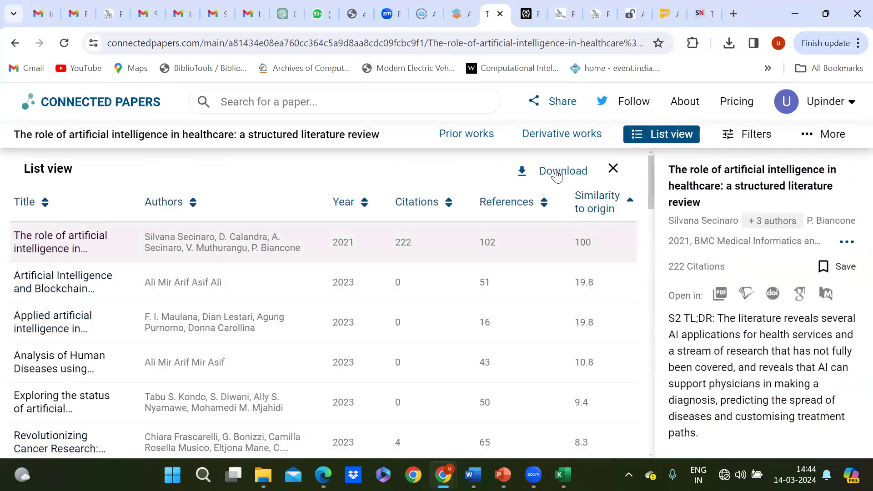
- Switch between the list view and the graph of connected papers, finishing on the graph
{"action": "left_click", "coordinate": [639, 138]}
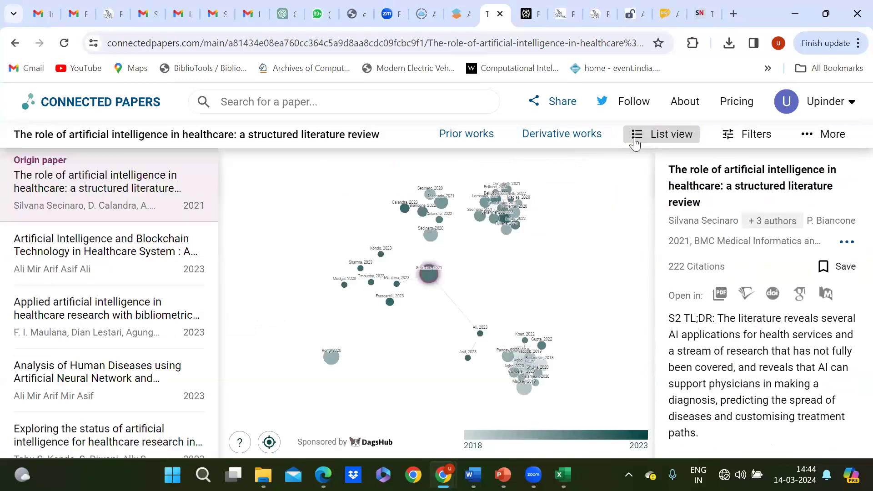
{"action": "left_click", "coordinate": [639, 135]}
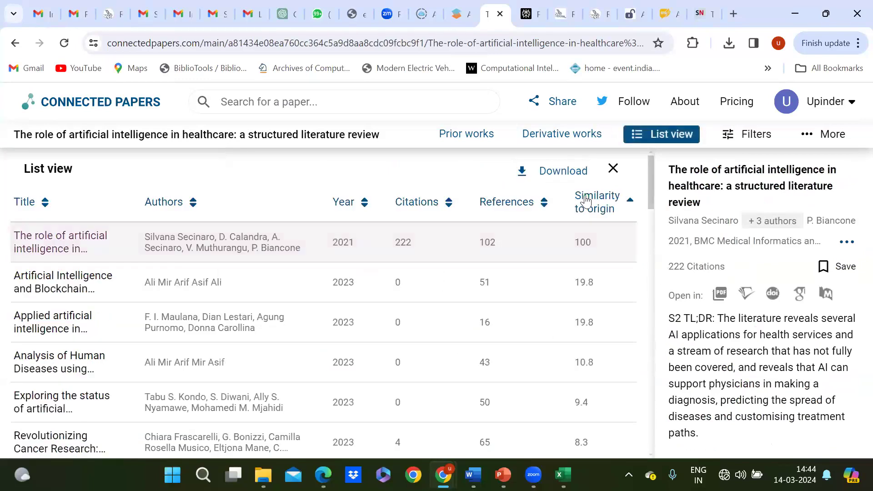
{"action": "left_click", "coordinate": [643, 138]}
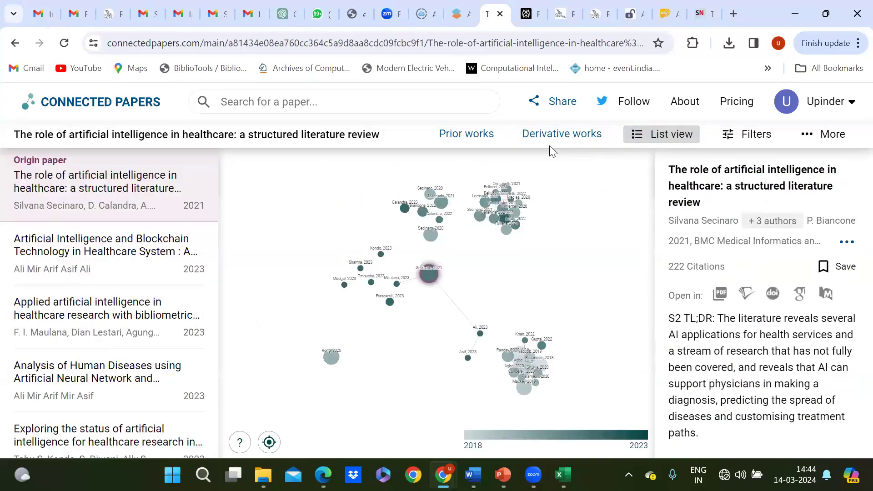
- Examine the prior works and derivative works lists of the graph, viewing their explanations and listed papers and finishing on derivative works
{"action": "left_click", "coordinate": [466, 132]}
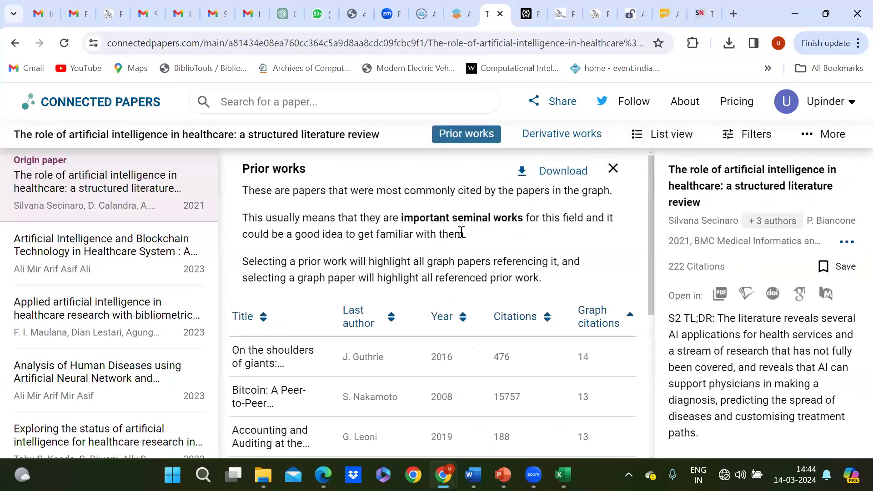
{"action": "left_click", "coordinate": [400, 362]}
{"action": "scroll", "coordinate": [401, 364], "scroll_direction": "down", "scroll_amount": 3}
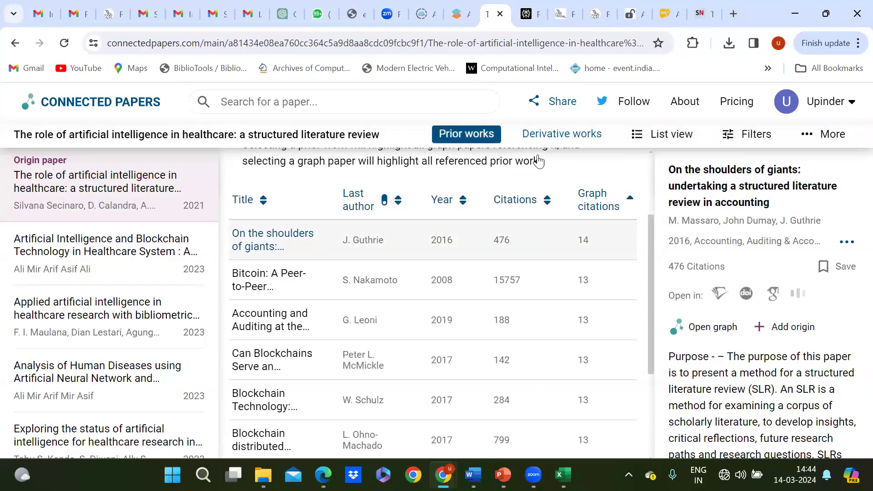
{"action": "left_click", "coordinate": [543, 138]}
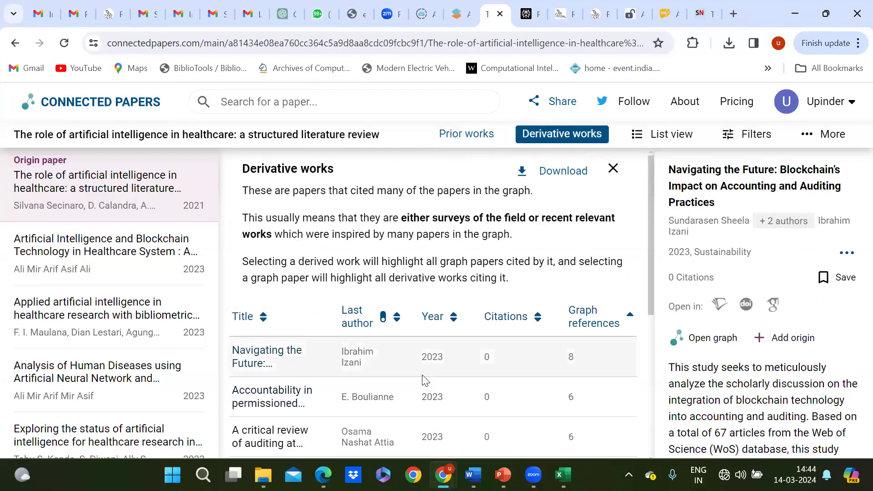
{"action": "scroll", "coordinate": [422, 378], "scroll_direction": "down", "scroll_amount": 3}
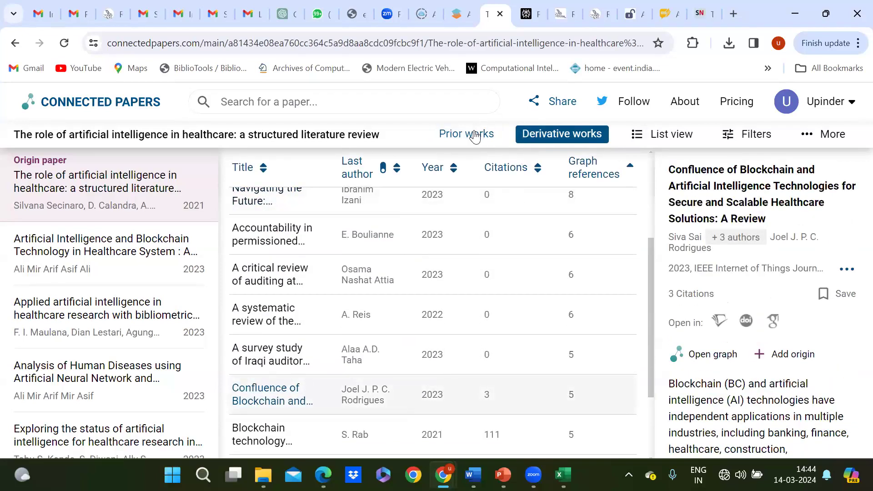
{"action": "left_click", "coordinate": [475, 137]}
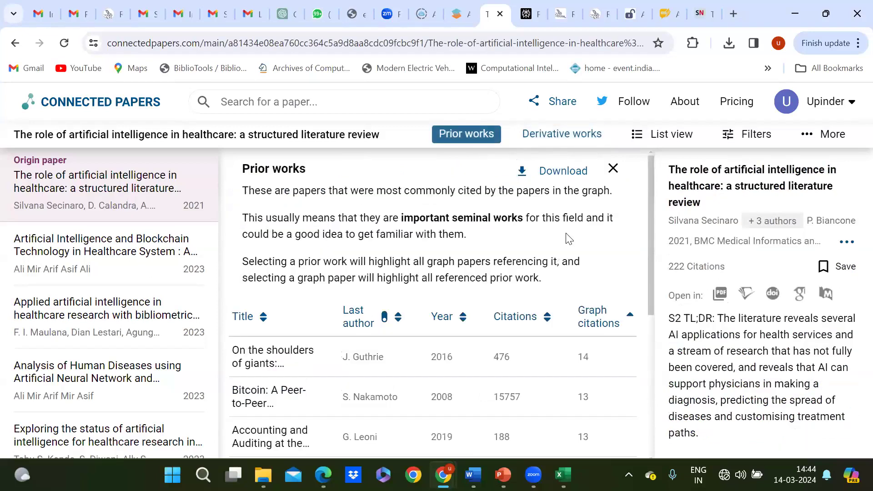
{"action": "left_click", "coordinate": [541, 136]}
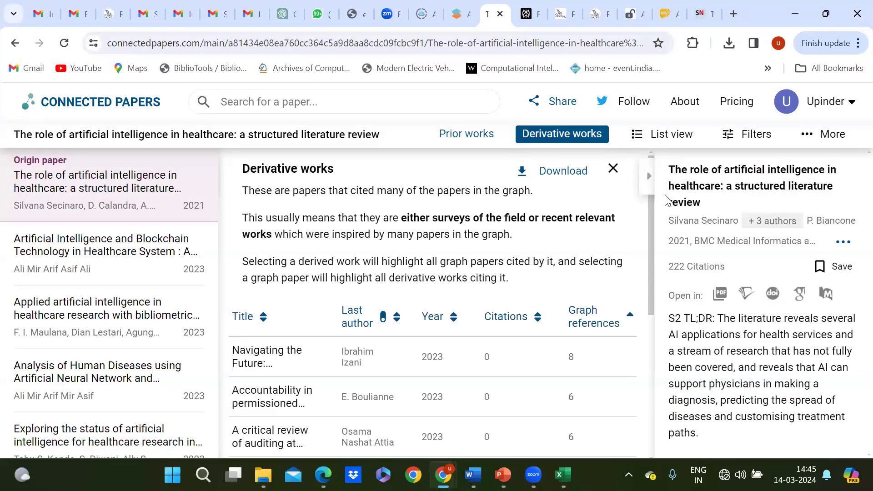
- Open the filters and try the PDF available, Open access and Code available options, leaving all three cleared
{"action": "left_click", "coordinate": [727, 133]}
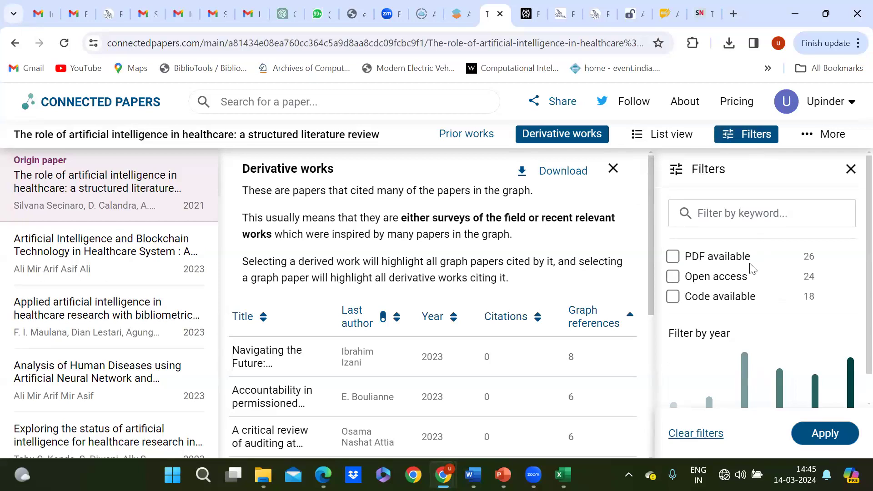
{"action": "left_click", "coordinate": [673, 257]}
{"action": "left_click", "coordinate": [673, 258]}
{"action": "left_click", "coordinate": [673, 277]}
{"action": "left_click", "coordinate": [674, 297]}
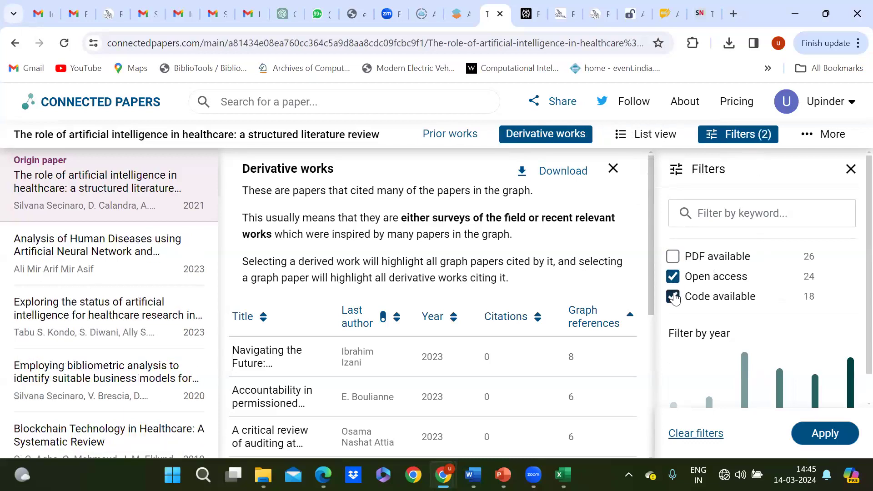
{"action": "left_click", "coordinate": [673, 277]}
{"action": "scroll", "coordinate": [726, 292], "scroll_direction": "down", "scroll_amount": 1}
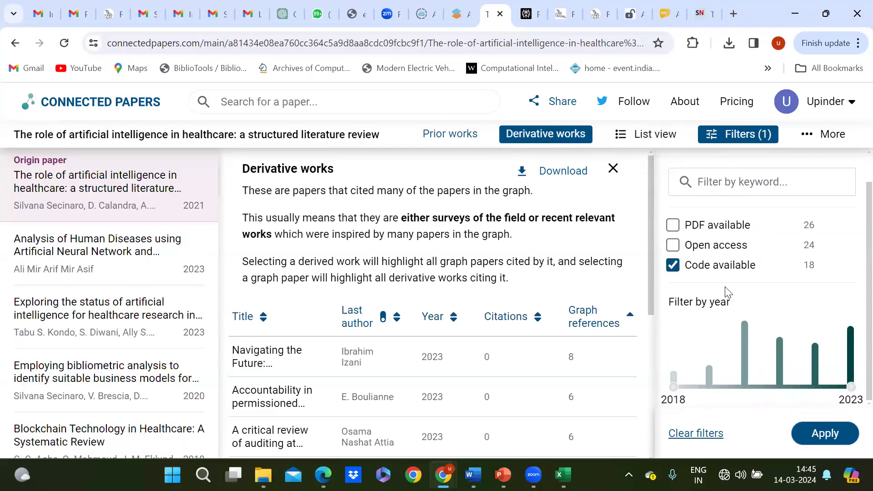
{"action": "left_click", "coordinate": [674, 268]}
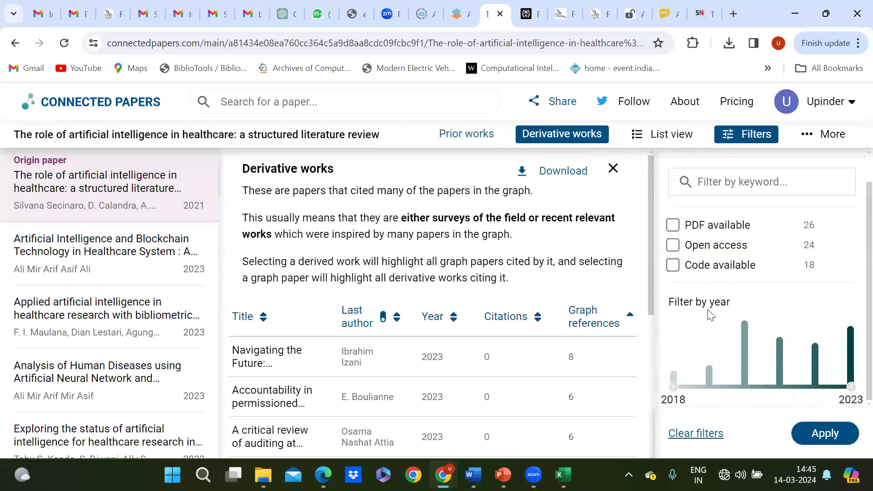
- Filter the connected papers by year to the range 2020 to 2023
{"action": "left_click", "coordinate": [756, 384]}
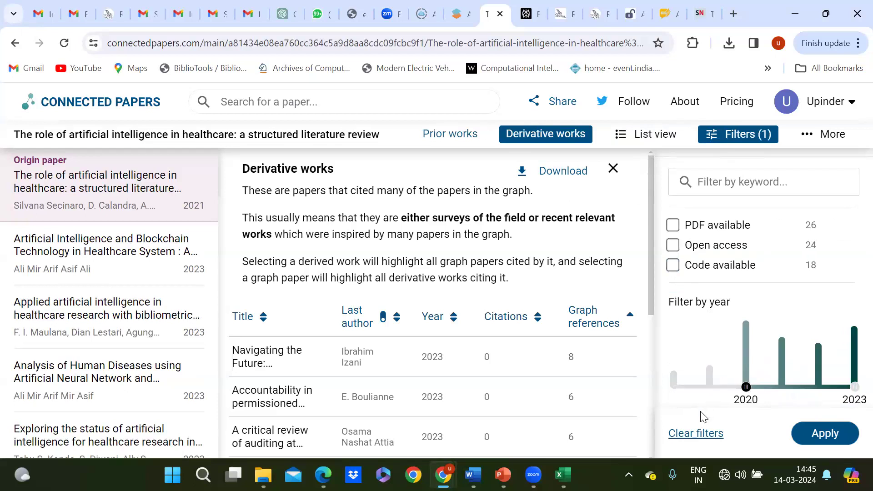
{"action": "scroll", "coordinate": [739, 315], "scroll_direction": "up", "scroll_amount": 1}
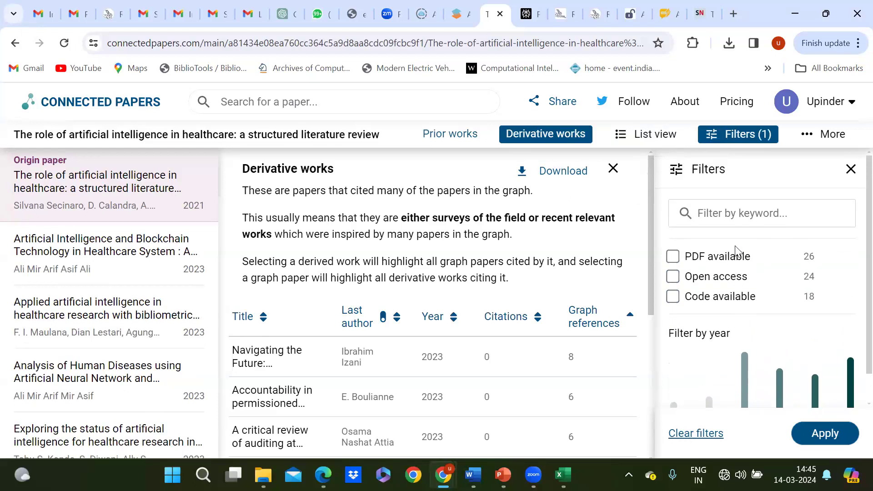
{"action": "scroll", "coordinate": [696, 268], "scroll_direction": "down", "scroll_amount": 1}
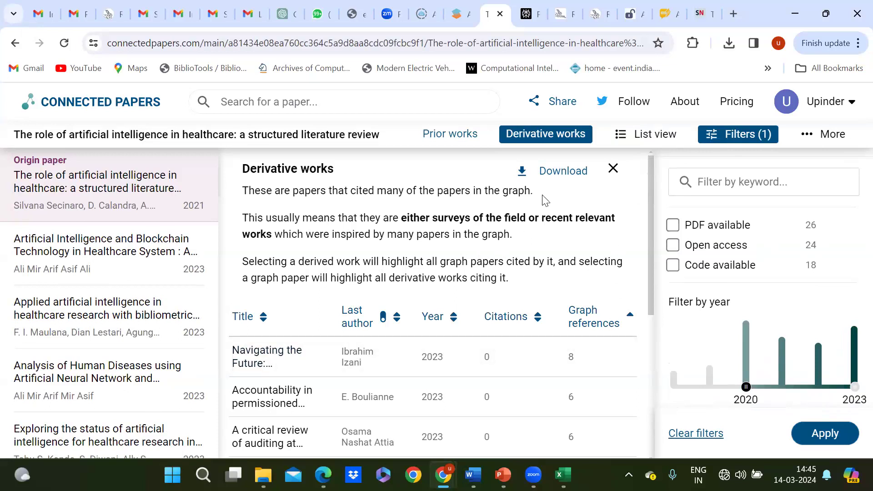
- Review the additional graph options, including graph versions, and return to the graph by way of the list view
{"action": "left_click", "coordinate": [805, 139]}
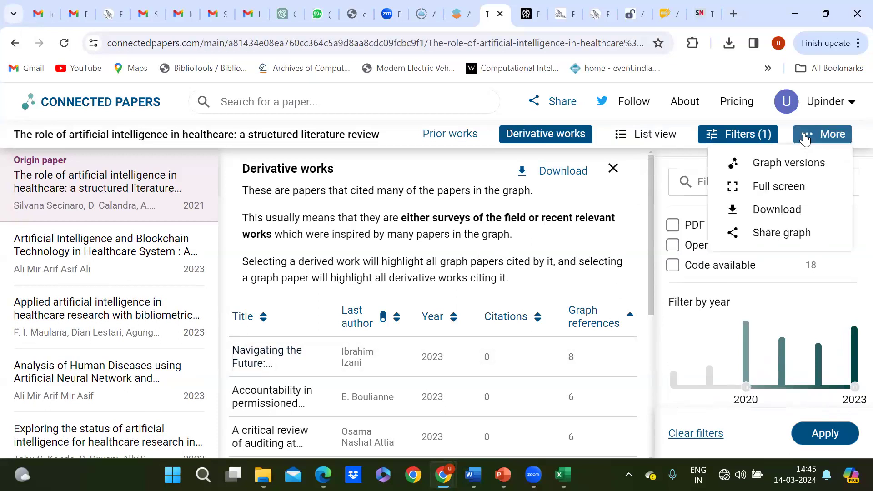
{"action": "left_click", "coordinate": [782, 165]}
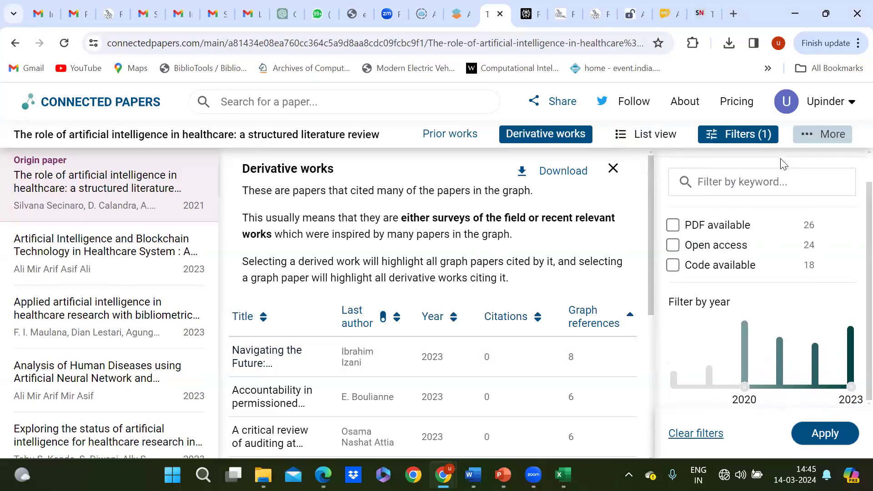
{"action": "left_click", "coordinate": [809, 136]}
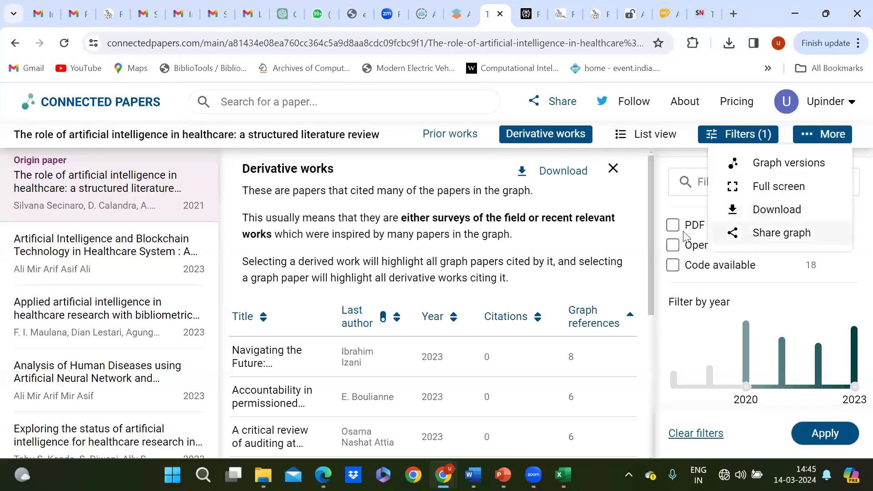
{"action": "left_click", "coordinate": [659, 139]}
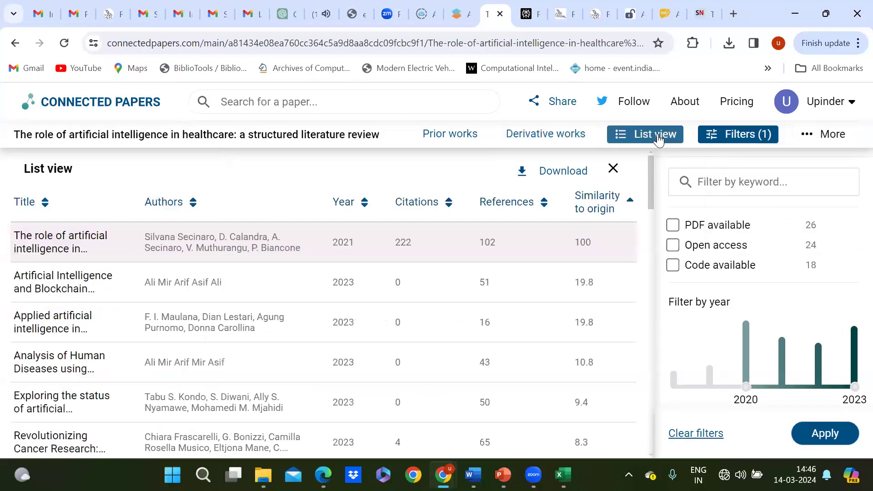
{"action": "left_click", "coordinate": [655, 137]}
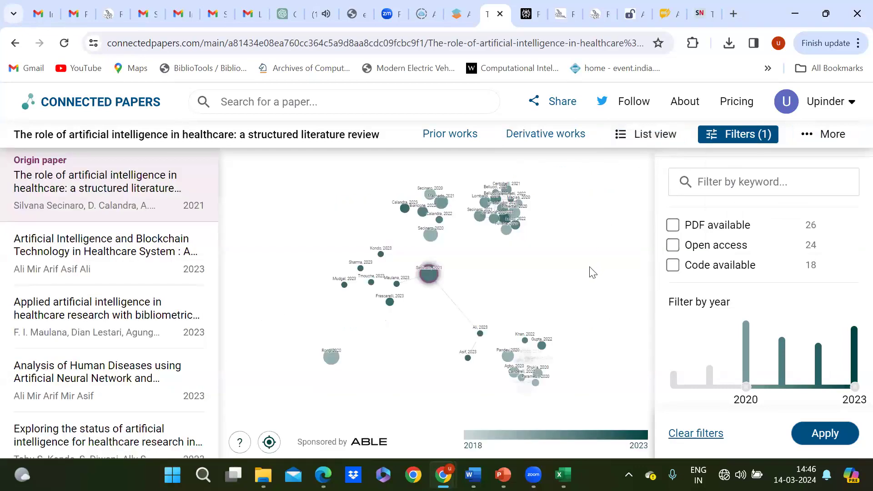
- Check the graph's full screen, download and share options, and inspect the filtered graph at different zoom levels
{"action": "left_click", "coordinate": [814, 137]}
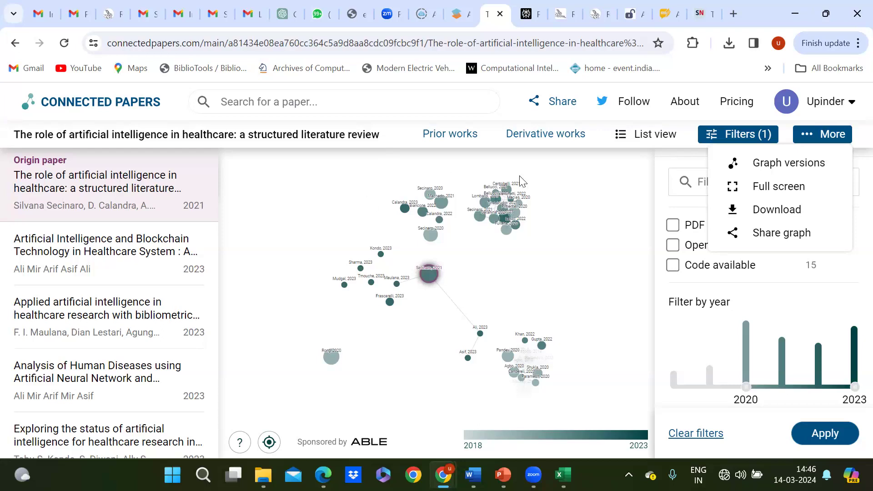
{"action": "left_click", "coordinate": [243, 227]}
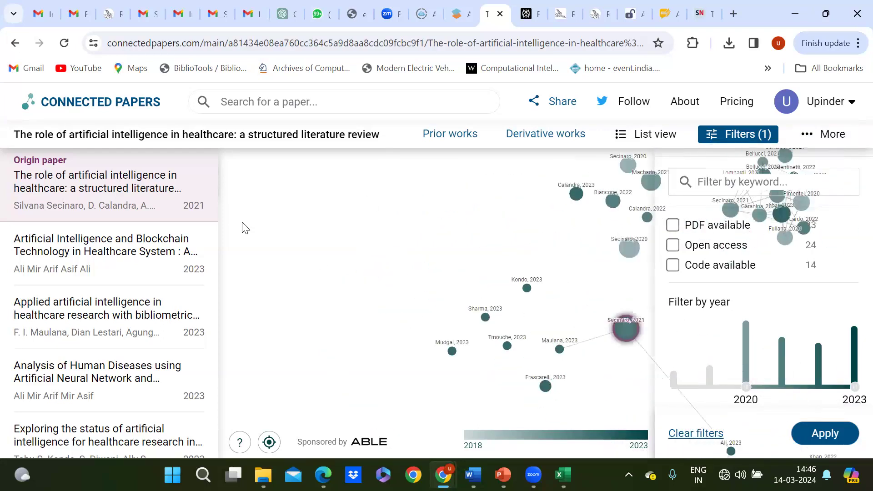
{"action": "scroll", "coordinate": [243, 227], "scroll_direction": "down", "scroll_amount": 5}
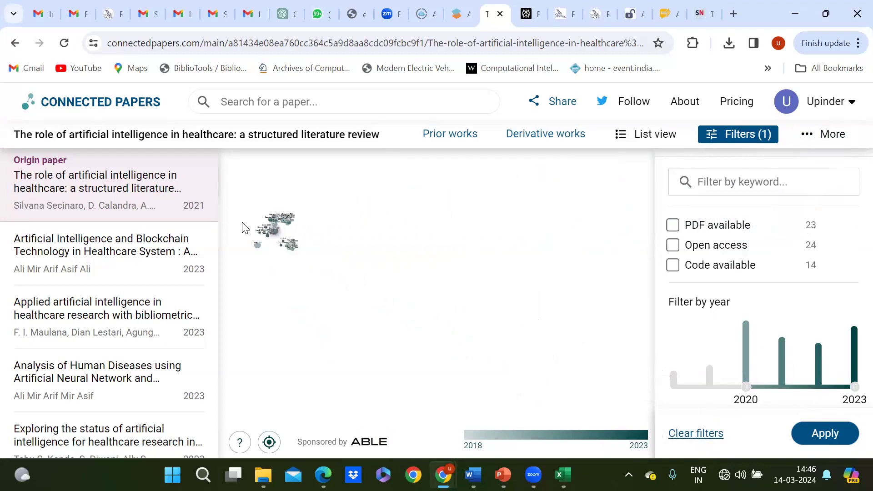
{"action": "scroll", "coordinate": [263, 201], "scroll_direction": "up", "scroll_amount": 5}
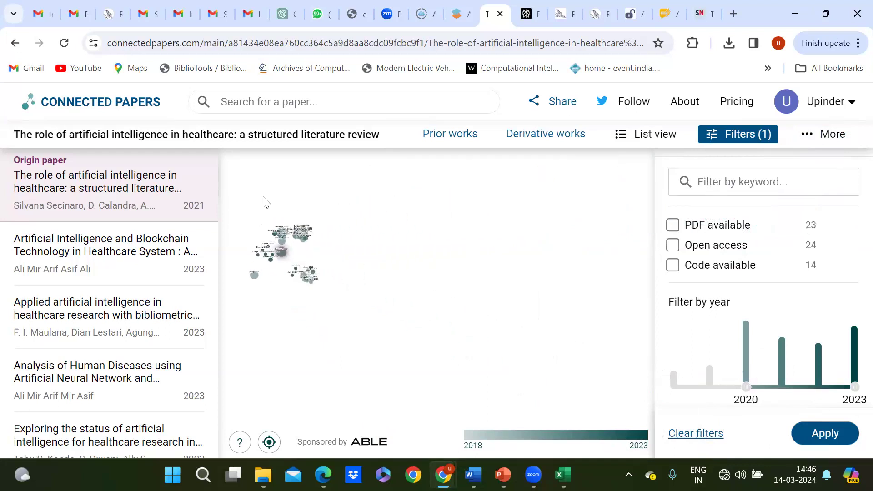
{"action": "scroll", "coordinate": [263, 201], "scroll_direction": "up", "scroll_amount": 3}
{"action": "scroll", "coordinate": [263, 200], "scroll_direction": "down", "scroll_amount": 5}
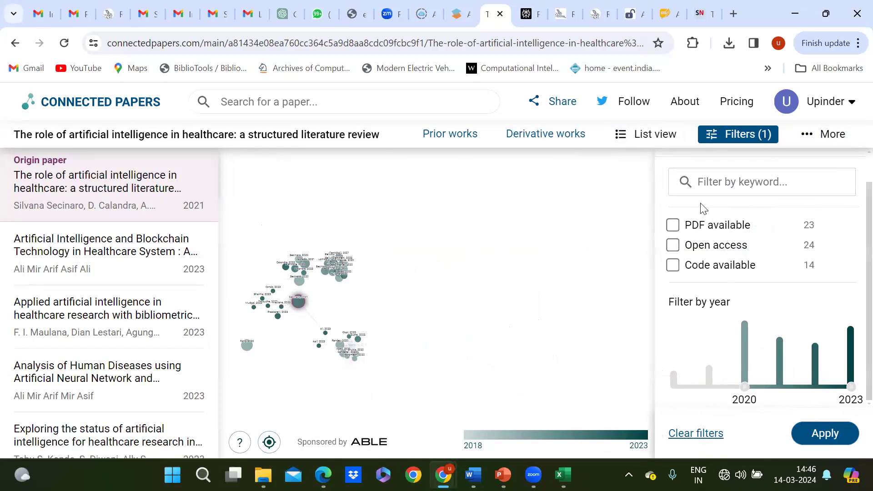
- Switch briefly to Perplexity and on to AskYourPDF, and look through the pages of sparrow 8.pdf, returning to its first page
{"action": "left_click", "coordinate": [530, 14]}
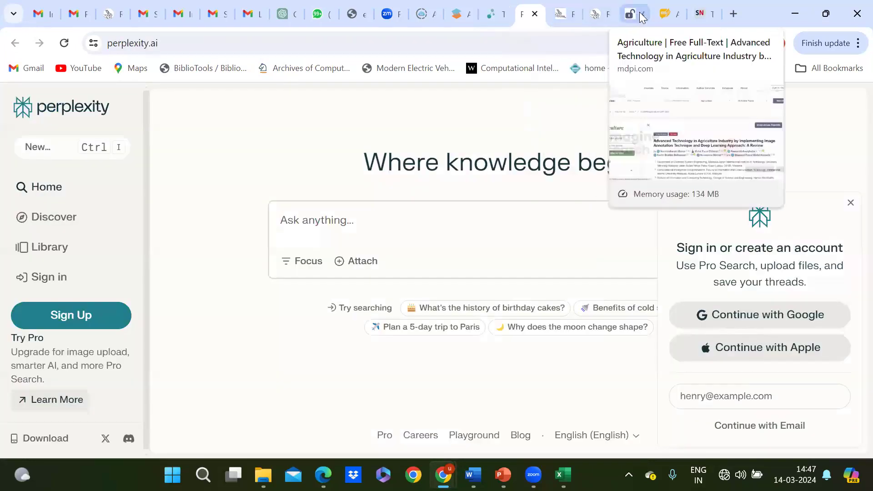
{"action": "left_click", "coordinate": [664, 14]}
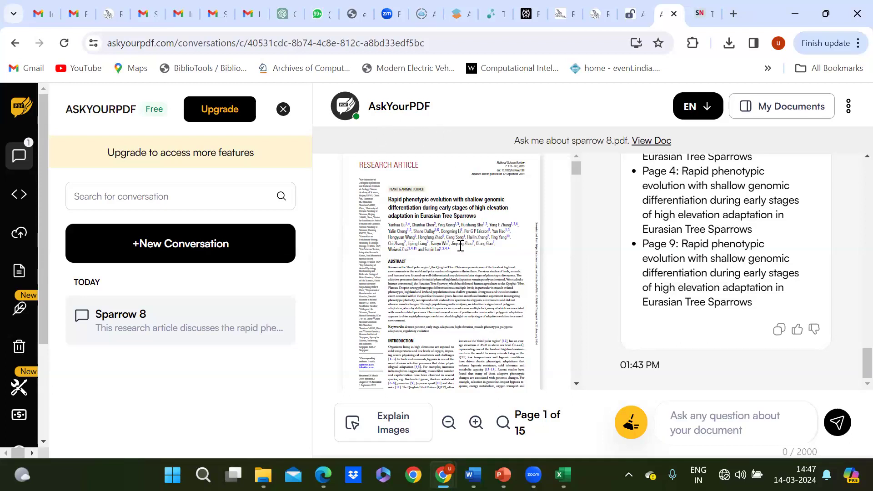
{"action": "scroll", "coordinate": [430, 325], "scroll_direction": "down", "scroll_amount": 3}
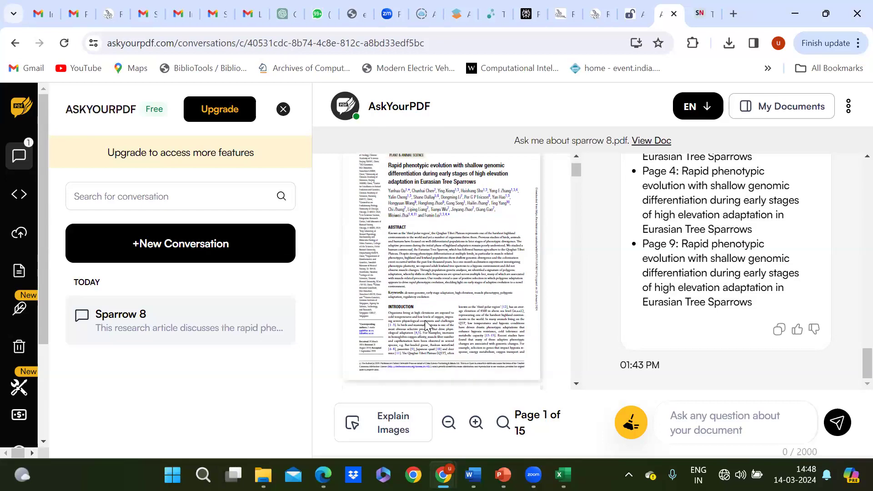
{"action": "scroll", "coordinate": [425, 321], "scroll_direction": "down", "scroll_amount": 10}
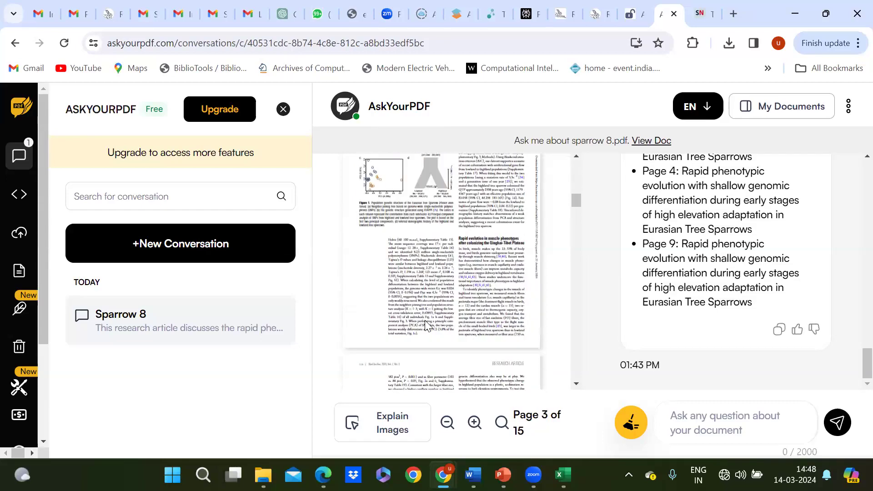
{"action": "scroll", "coordinate": [425, 321], "scroll_direction": "down", "scroll_amount": 8}
{"action": "scroll", "coordinate": [425, 320], "scroll_direction": "up", "scroll_amount": 7}
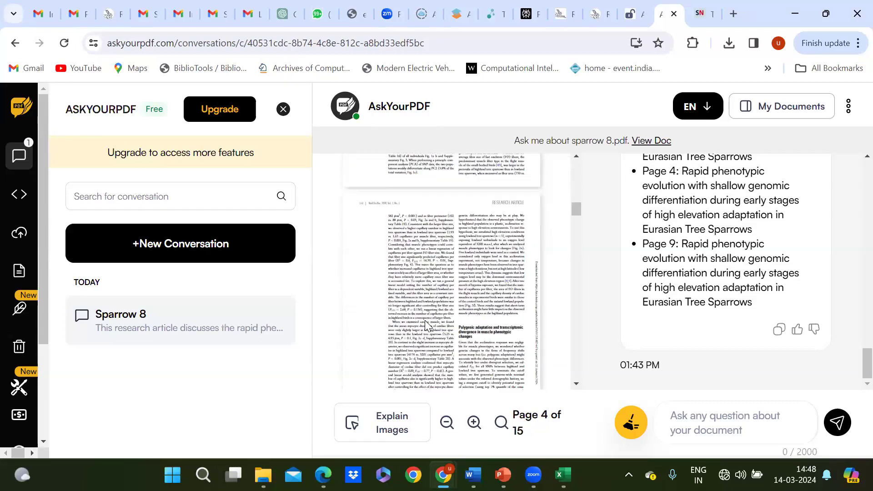
{"action": "scroll", "coordinate": [423, 266], "scroll_direction": "up", "scroll_amount": 12}
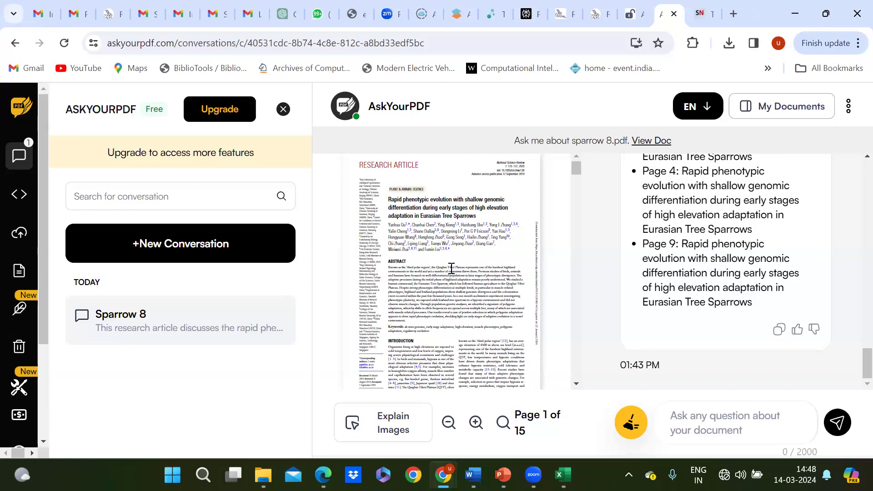
{"action": "scroll", "coordinate": [451, 269], "scroll_direction": "down", "scroll_amount": 1}
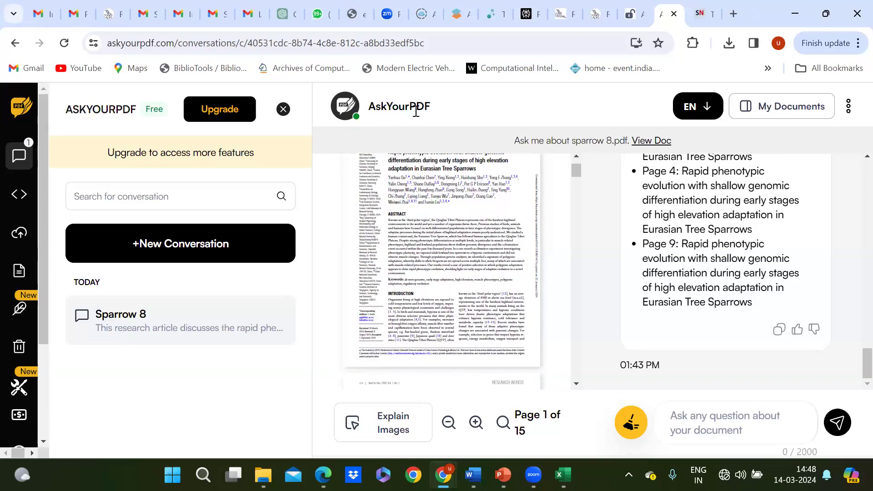
{"action": "scroll", "coordinate": [467, 265], "scroll_direction": "up", "scroll_amount": 1}
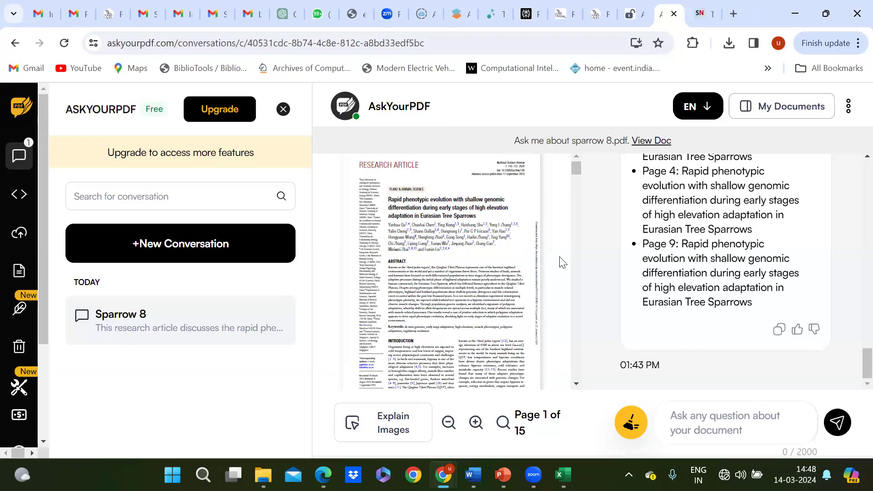
- Ask the suggested question "What were the key findings of the research article?" from the conversation's opening message about sparrow 8.pdf
{"action": "scroll", "coordinate": [712, 253], "scroll_direction": "up", "scroll_amount": 15}
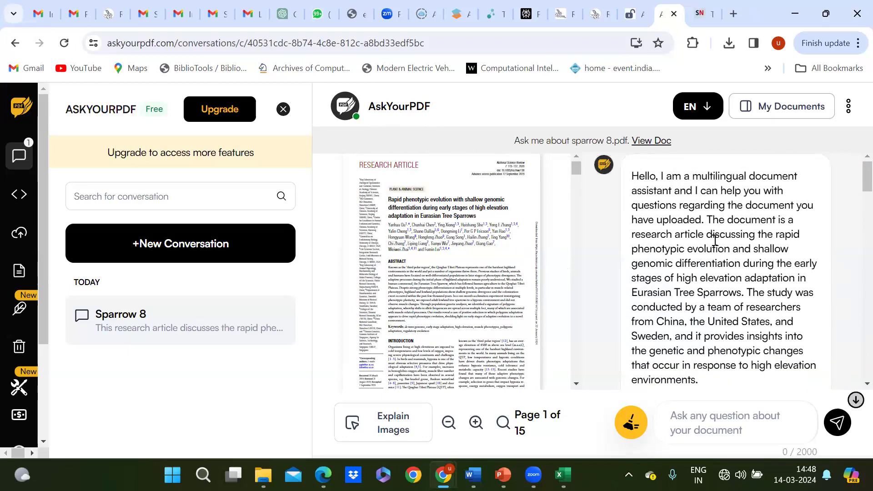
{"action": "scroll", "coordinate": [693, 207], "scroll_direction": "down", "scroll_amount": 1}
{"action": "scroll", "coordinate": [692, 207], "scroll_direction": "down", "scroll_amount": 1}
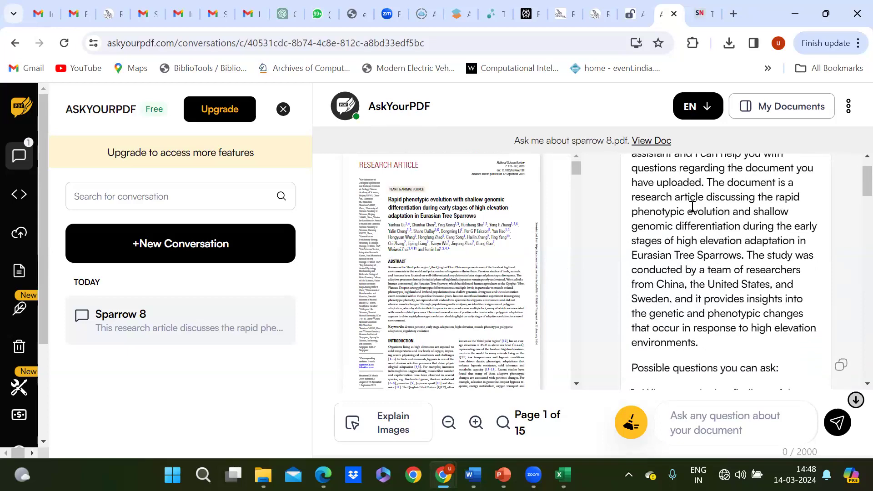
{"action": "scroll", "coordinate": [692, 207], "scroll_direction": "down", "scroll_amount": 1}
{"action": "left_click", "coordinate": [705, 421]}
{"action": "type", "text": "i"}
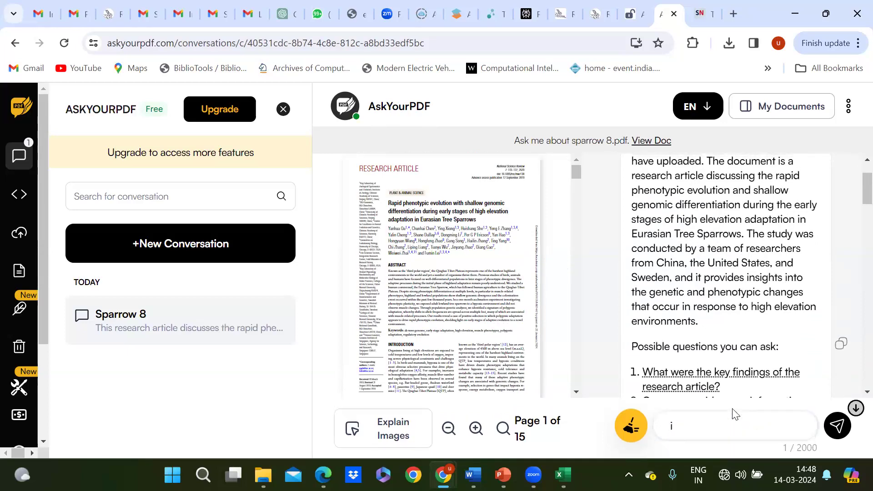
{"action": "scroll", "coordinate": [715, 362], "scroll_direction": "down", "scroll_amount": 3}
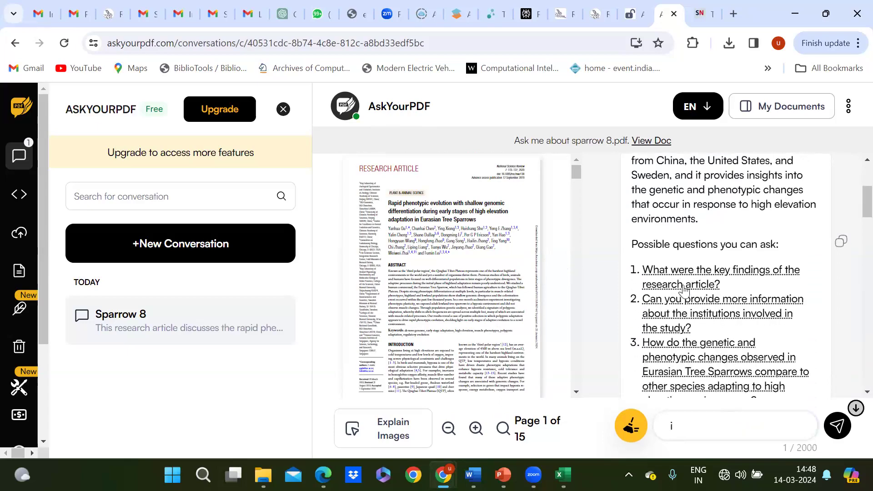
{"action": "scroll", "coordinate": [678, 299], "scroll_direction": "down", "scroll_amount": 1}
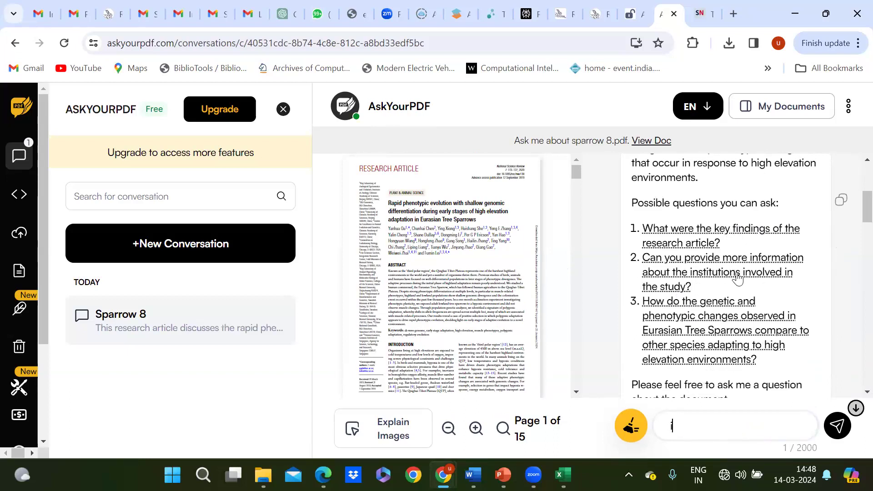
{"action": "scroll", "coordinate": [721, 303], "scroll_direction": "down", "scroll_amount": 1}
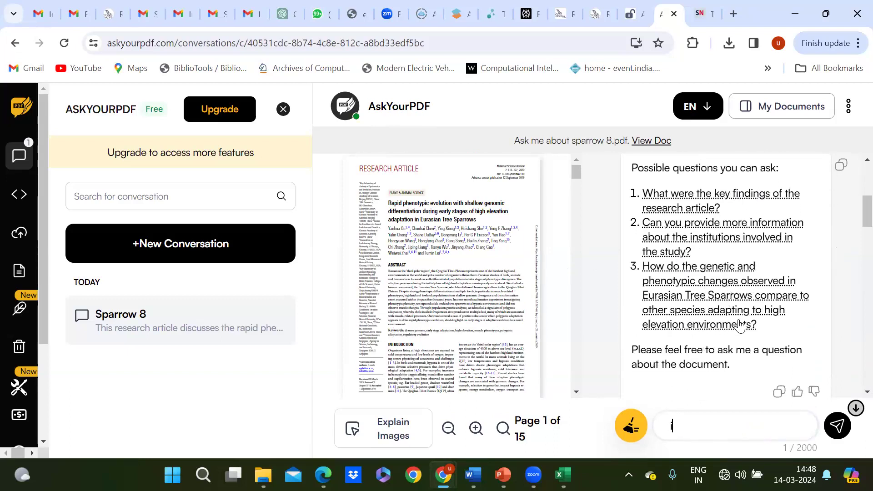
{"action": "left_click", "coordinate": [681, 212]}
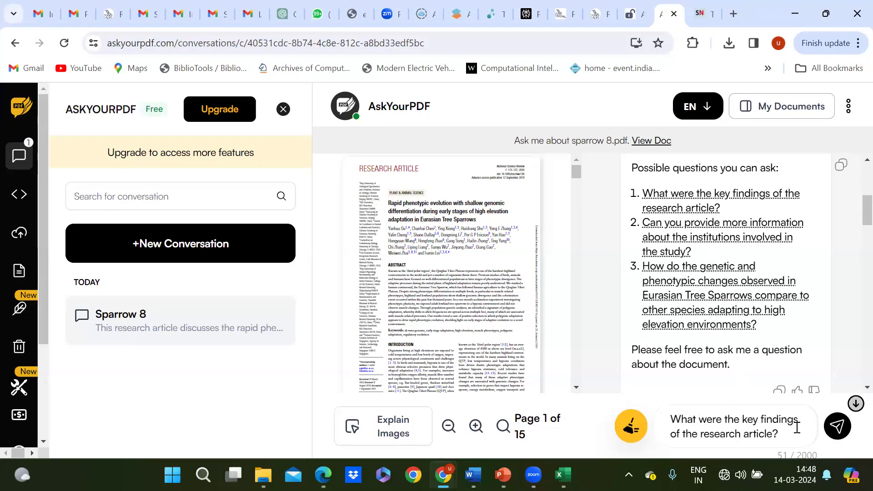
{"action": "left_click", "coordinate": [841, 434]}
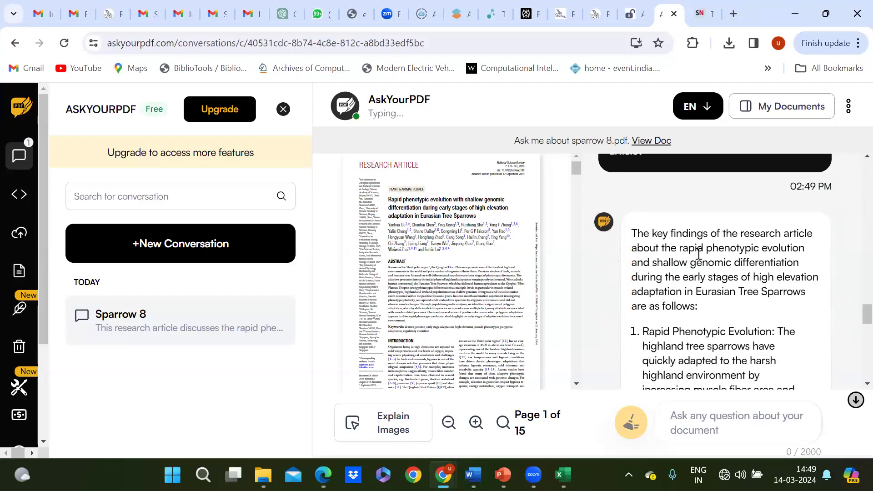
- Read the key-findings answer down to its sources, and look through the PDF pages up to page 6, returning to the first page
{"action": "scroll", "coordinate": [741, 241], "scroll_direction": "down", "scroll_amount": 5}
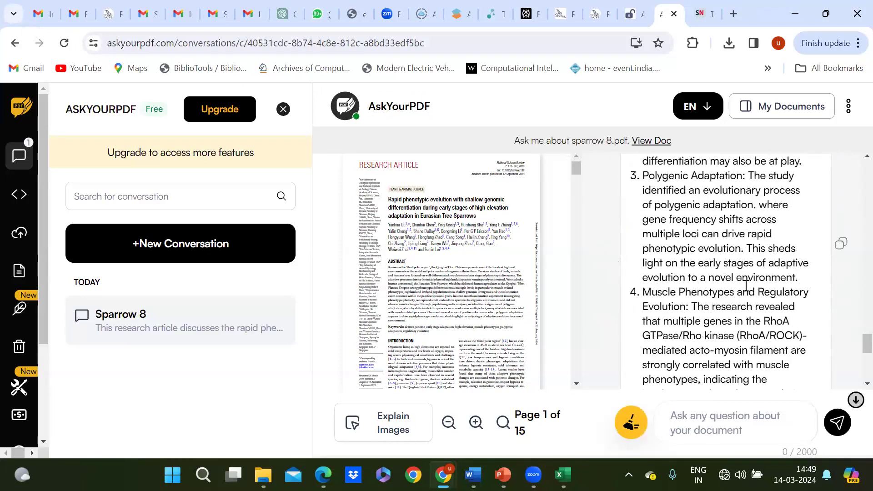
{"action": "scroll", "coordinate": [703, 224], "scroll_direction": "up", "scroll_amount": 3}
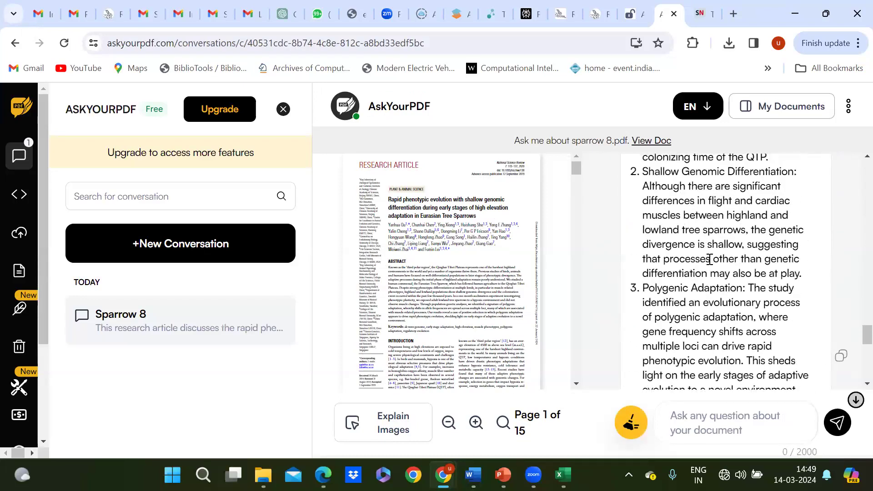
{"action": "scroll", "coordinate": [710, 253], "scroll_direction": "up", "scroll_amount": 3}
{"action": "scroll", "coordinate": [723, 300], "scroll_direction": "down", "scroll_amount": 5}
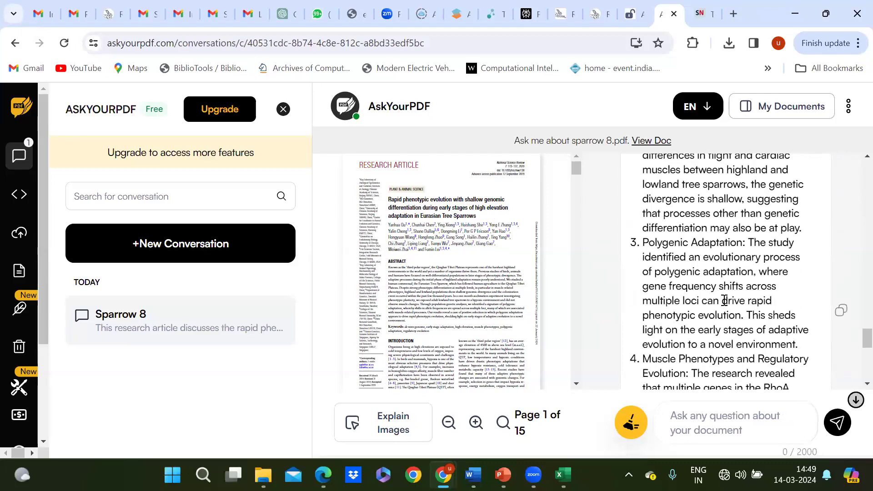
{"action": "scroll", "coordinate": [724, 300], "scroll_direction": "down", "scroll_amount": 5}
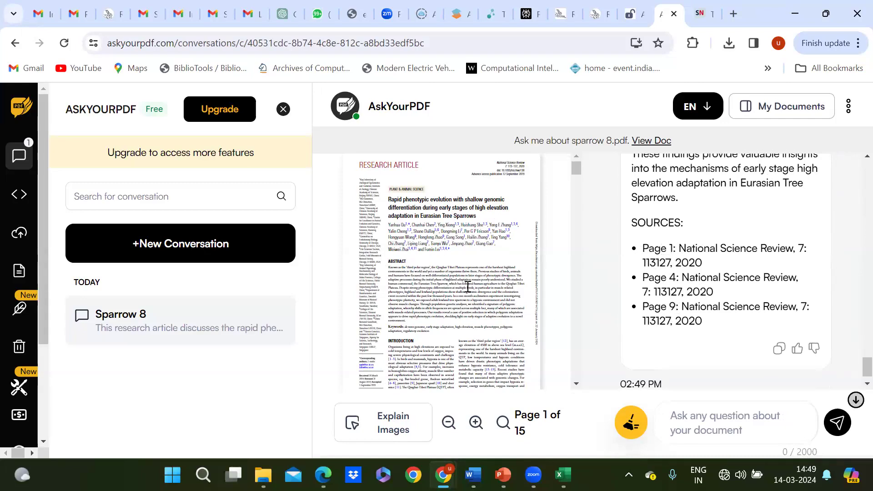
{"action": "scroll", "coordinate": [466, 287], "scroll_direction": "down", "scroll_amount": 5}
{"action": "scroll", "coordinate": [467, 286], "scroll_direction": "down", "scroll_amount": 20}
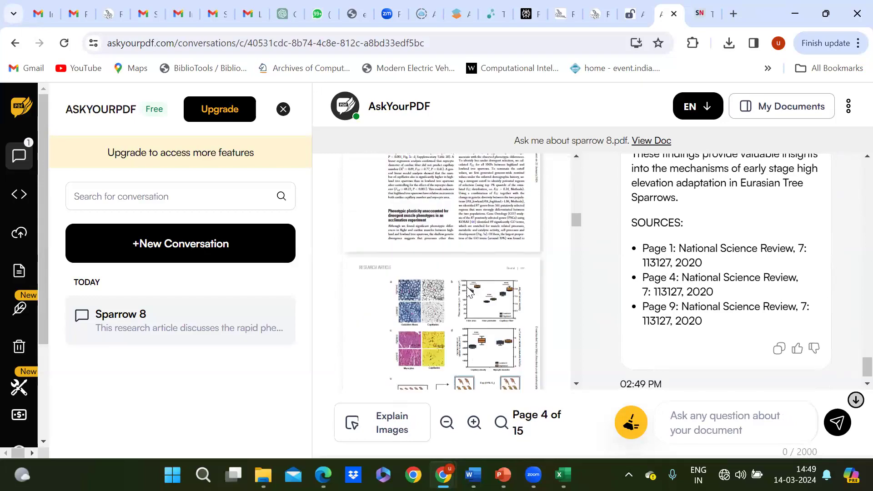
{"action": "scroll", "coordinate": [468, 286], "scroll_direction": "down", "scroll_amount": 3}
{"action": "scroll", "coordinate": [468, 287], "scroll_direction": "down", "scroll_amount": 5}
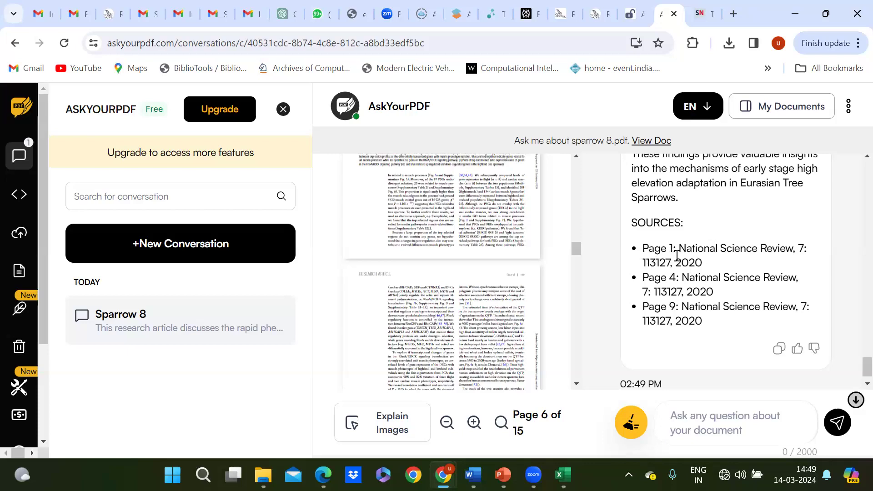
{"action": "scroll", "coordinate": [497, 248], "scroll_direction": "up", "scroll_amount": 6}
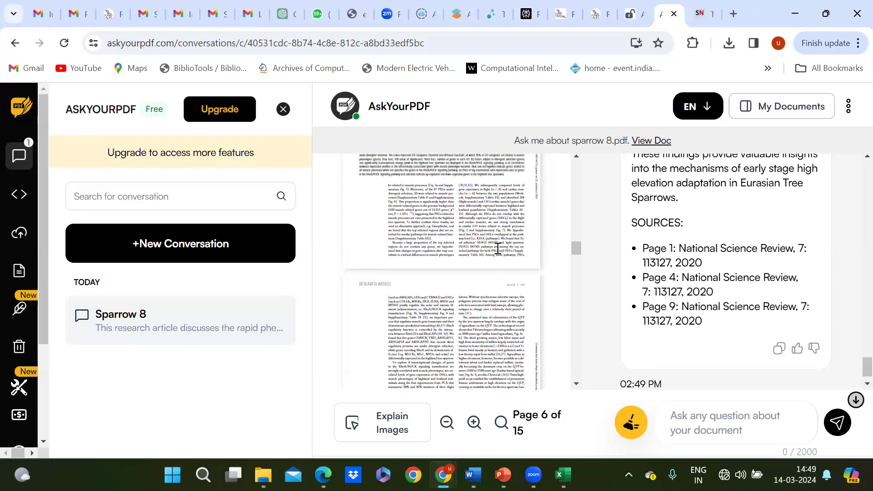
{"action": "scroll", "coordinate": [498, 248], "scroll_direction": "up", "scroll_amount": 10}
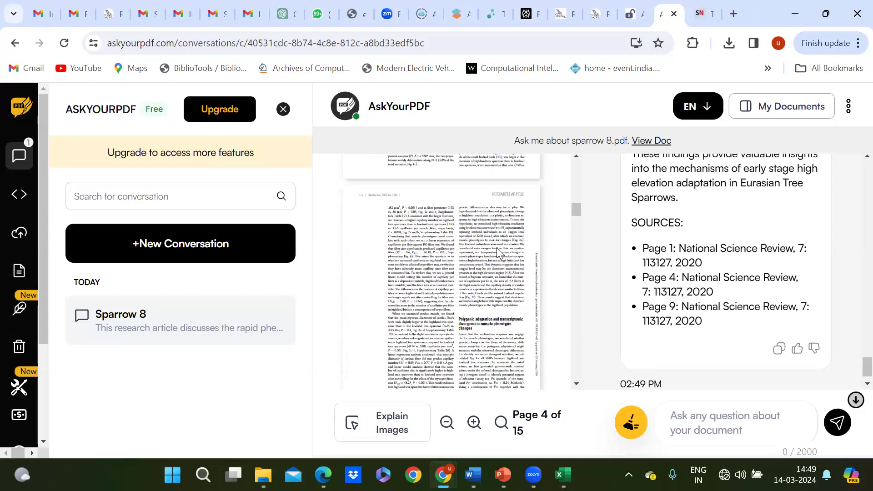
{"action": "scroll", "coordinate": [374, 190], "scroll_direction": "up", "scroll_amount": 8}
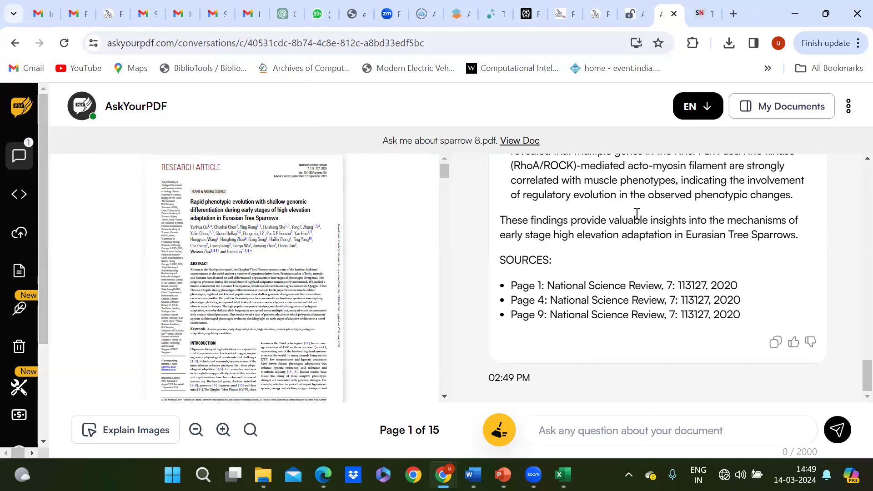
- Ask the document "is there any finding in this" and read the answer through to its sources
{"action": "scroll", "coordinate": [638, 217], "scroll_direction": "up", "scroll_amount": 5}
{"action": "scroll", "coordinate": [636, 213], "scroll_direction": "up", "scroll_amount": 5}
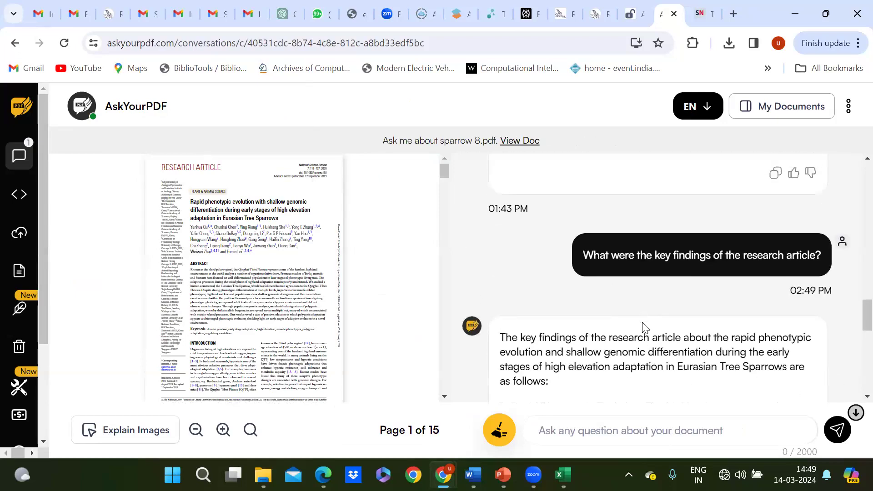
{"action": "scroll", "coordinate": [643, 325], "scroll_direction": "up", "scroll_amount": 3}
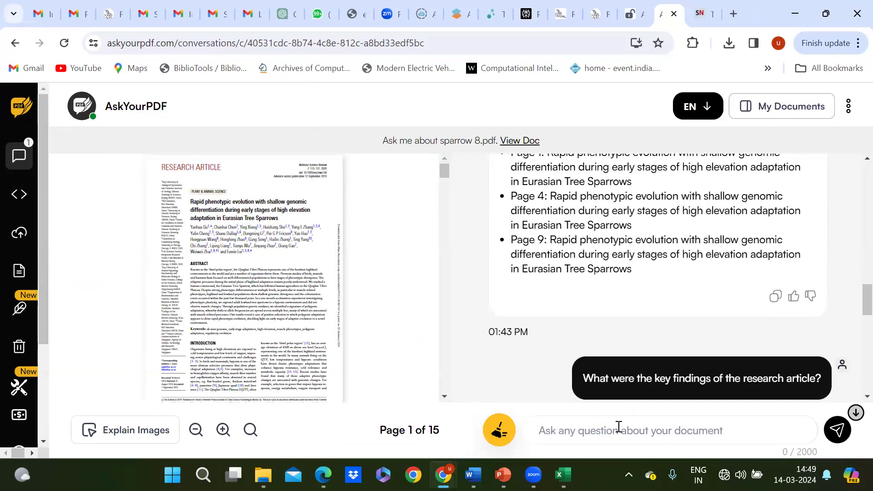
{"action": "left_click", "coordinate": [618, 427]}
{"action": "type", "text": "is there any"}
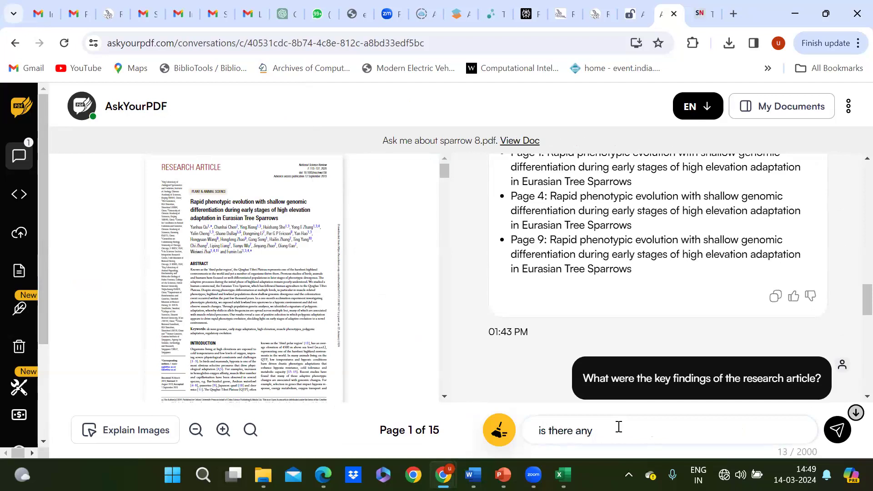
{"action": "type", "text": " finding in this"}
{"action": "key", "text": "Return"}
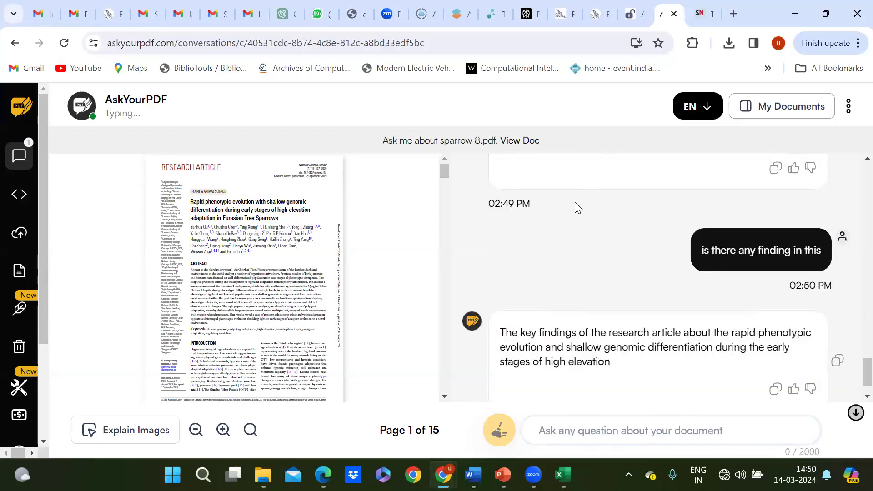
{"action": "scroll", "coordinate": [570, 319], "scroll_direction": "down", "scroll_amount": 3}
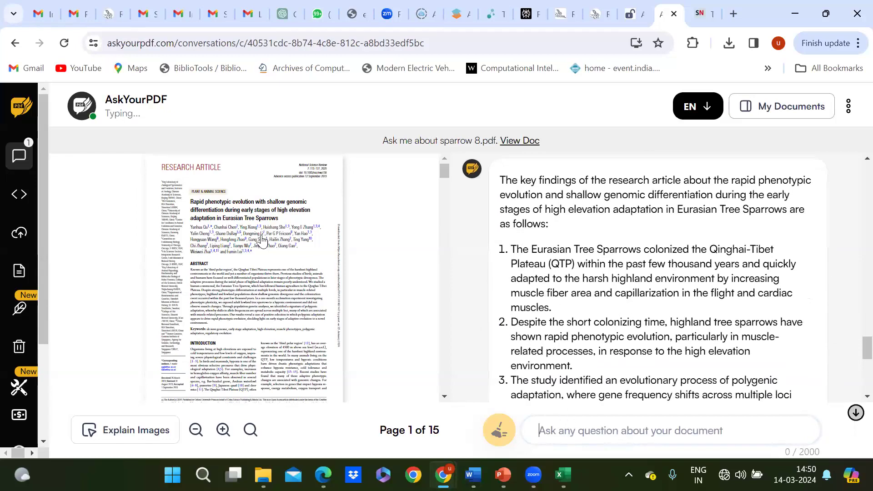
{"action": "scroll", "coordinate": [622, 317], "scroll_direction": "down", "scroll_amount": 10}
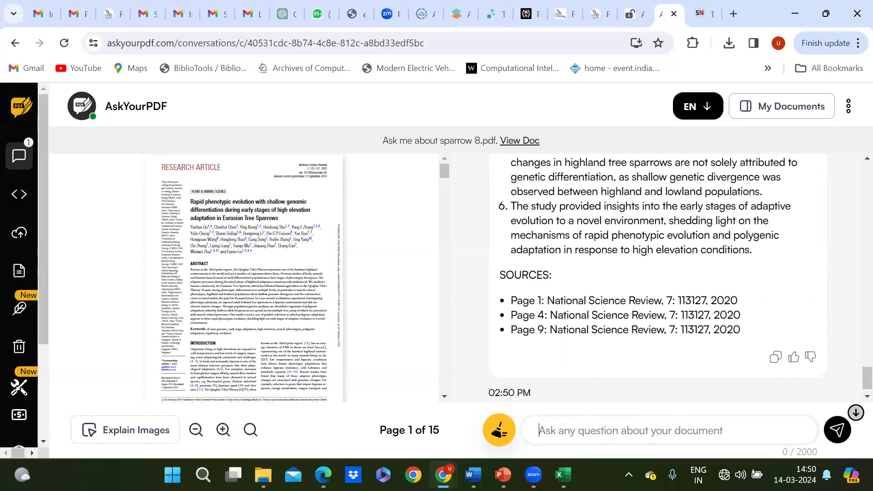
- Switch to the ChatPDF conversation for sparrow 10.pdf in Edge, and compare its web address with that of AskYourPDF
{"action": "mouse_move", "coordinate": [324, 475]}
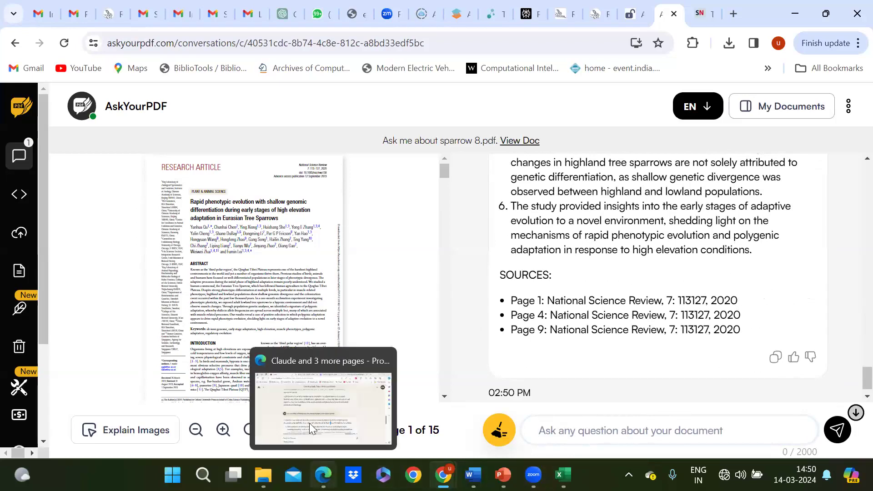
{"action": "left_click", "coordinate": [306, 409]}
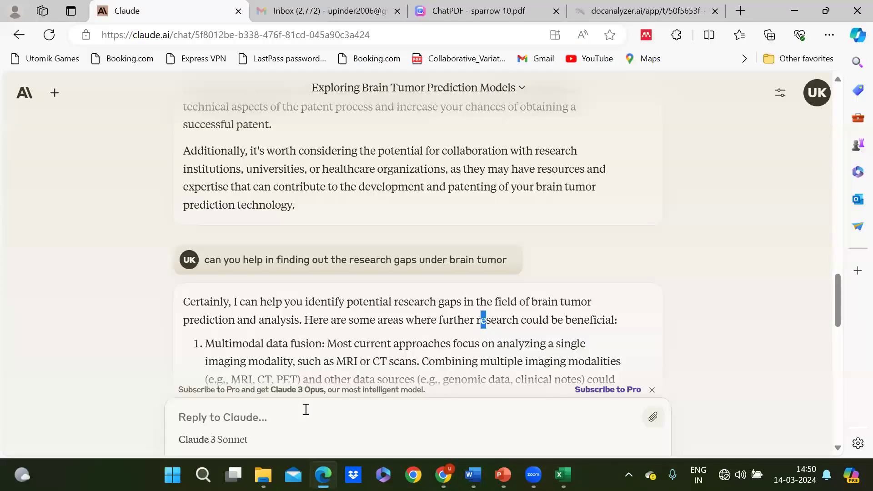
{"action": "left_click", "coordinate": [468, 15]}
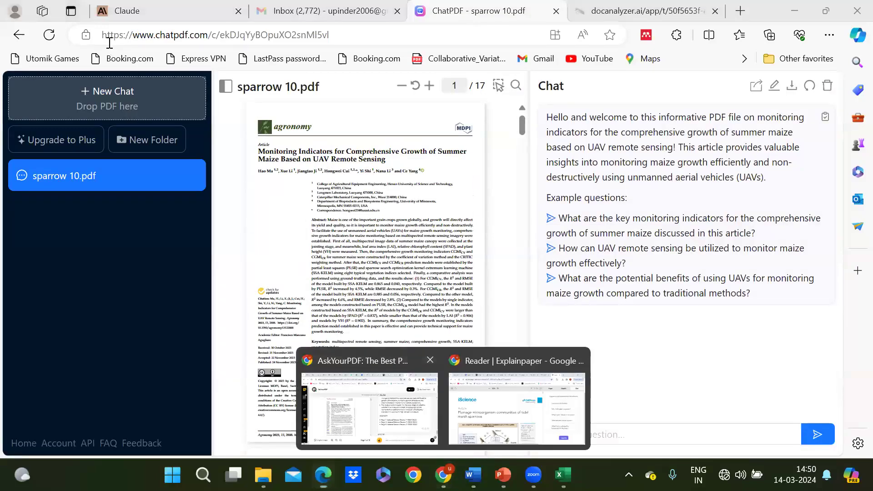
{"action": "key", "text": "alt+Tab"}
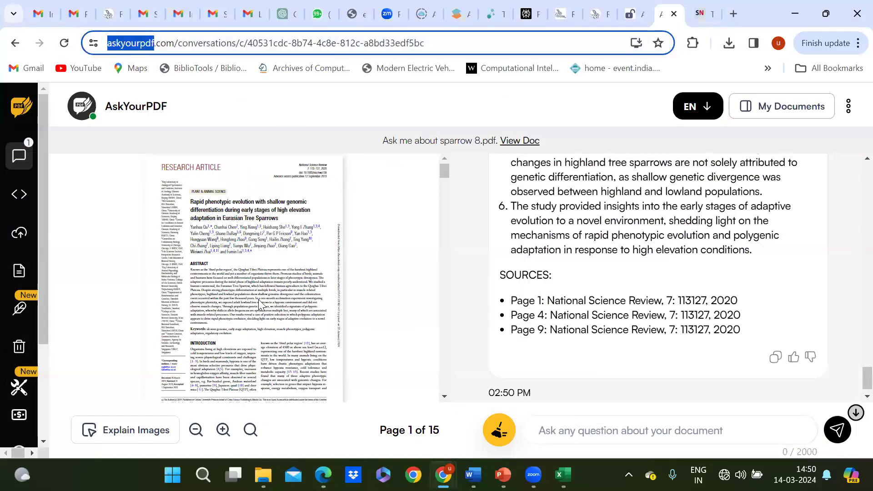
{"action": "key", "text": "alt+Tab"}
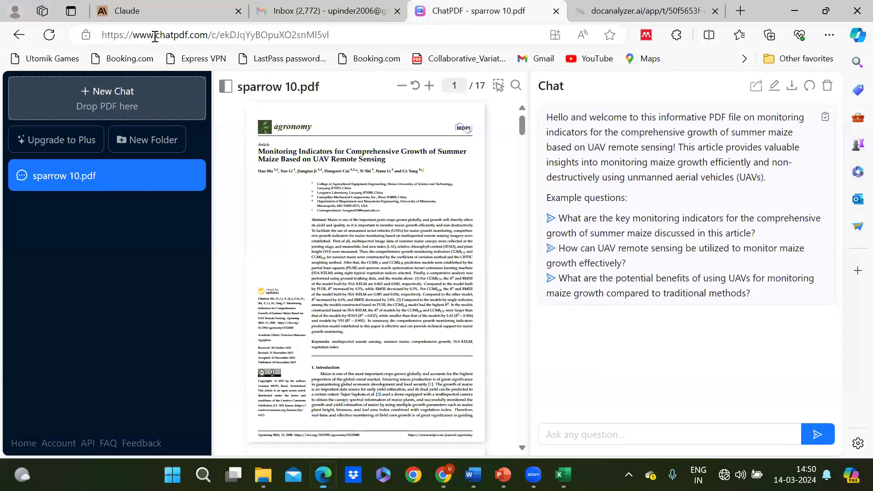
{"action": "double_click", "coordinate": [212, 34]}
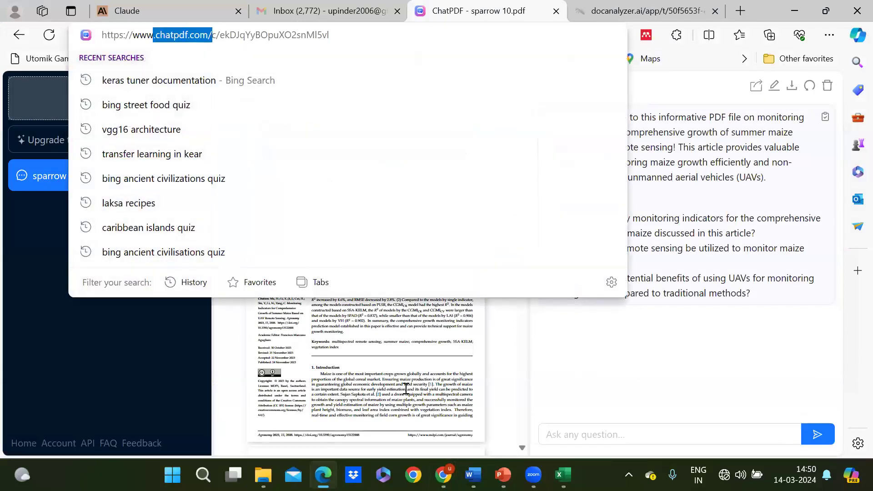
{"action": "key", "text": "Escape"}
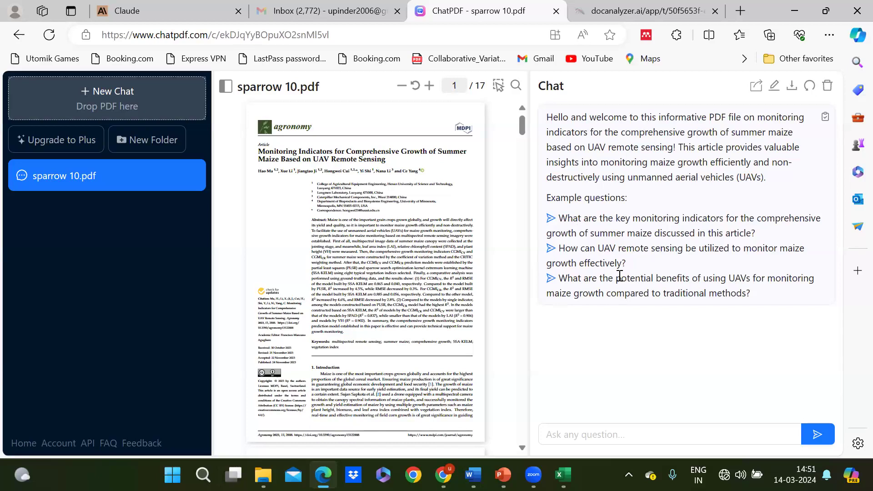
- Ask ChatPDF for the "conclusion of this" about sparrow 10.pdf
{"action": "left_click", "coordinate": [743, 426]}
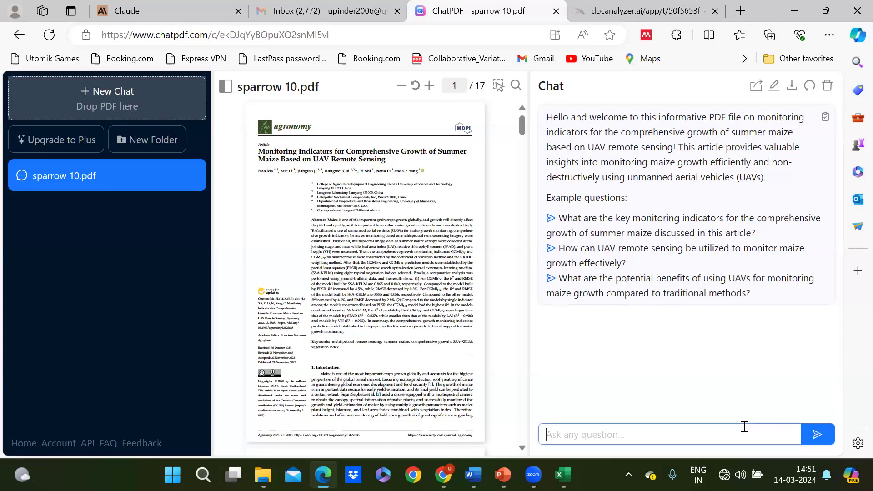
{"action": "type", "text": "conclusion of this"}
{"action": "key", "text": "Return"}
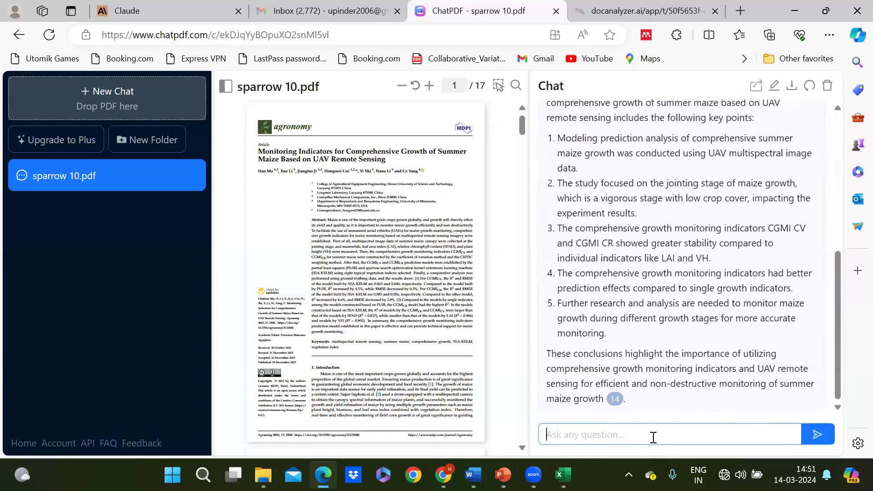
- Ask ChatPDF about "research gaps" in sparrow 10.pdf, and look over the answer and the PDF's following page
{"action": "type", "text": "researc"}
{"action": "type", "text": "h gaps"}
{"action": "key", "text": "Return"}
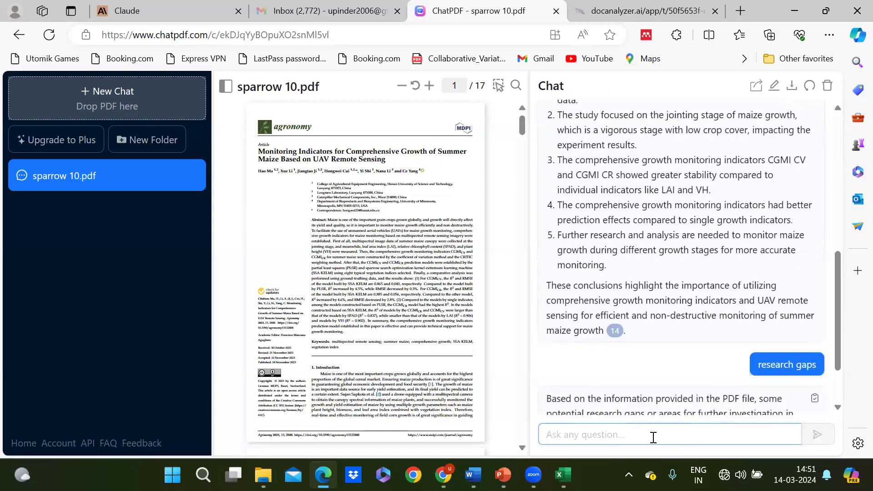
{"action": "scroll", "coordinate": [645, 389], "scroll_direction": "down", "scroll_amount": 5}
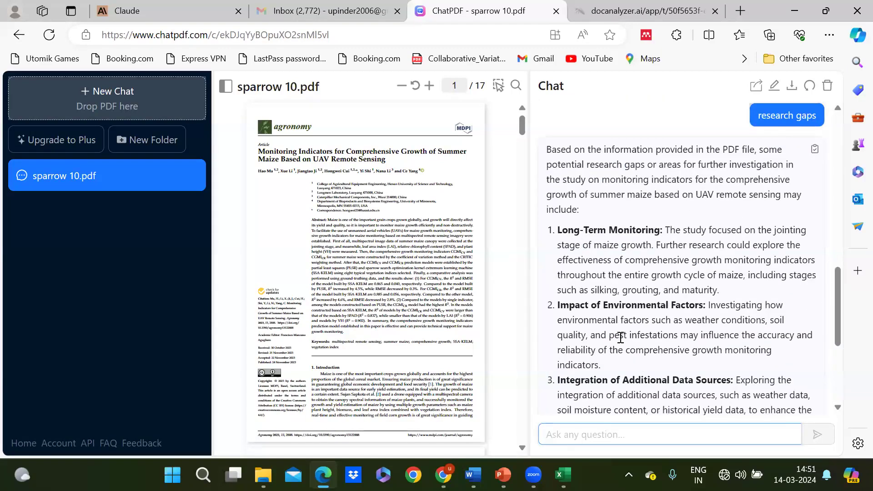
{"action": "scroll", "coordinate": [624, 279], "scroll_direction": "down", "scroll_amount": 3}
{"action": "scroll", "coordinate": [624, 279], "scroll_direction": "up", "scroll_amount": 3}
{"action": "scroll", "coordinate": [326, 307], "scroll_direction": "down", "scroll_amount": 10}
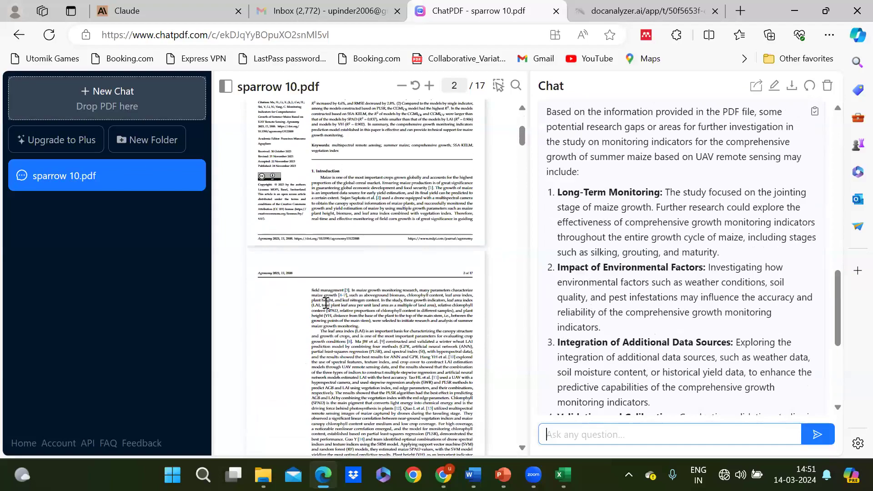
- Read ChatPDF's research-gaps answer to its end and skim the pages of sparrow 10.pdf
{"action": "scroll", "coordinate": [325, 307], "scroll_direction": "down", "scroll_amount": 20}
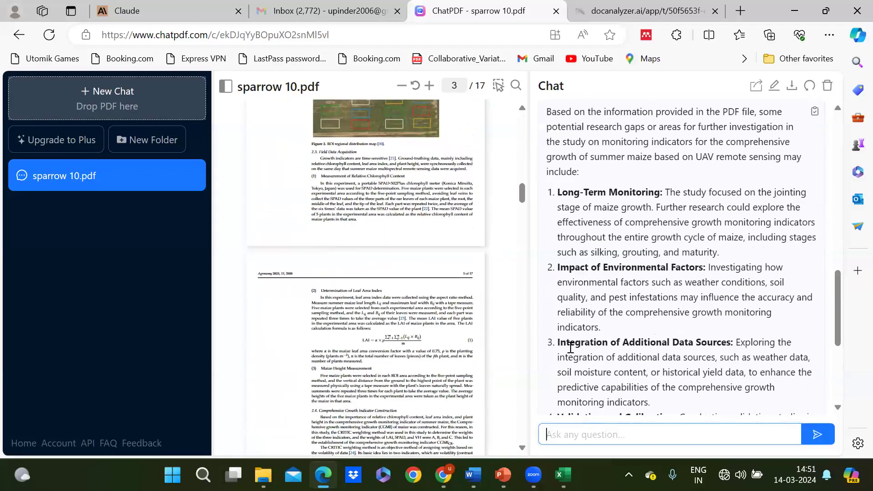
{"action": "scroll", "coordinate": [570, 347], "scroll_direction": "down", "scroll_amount": 5}
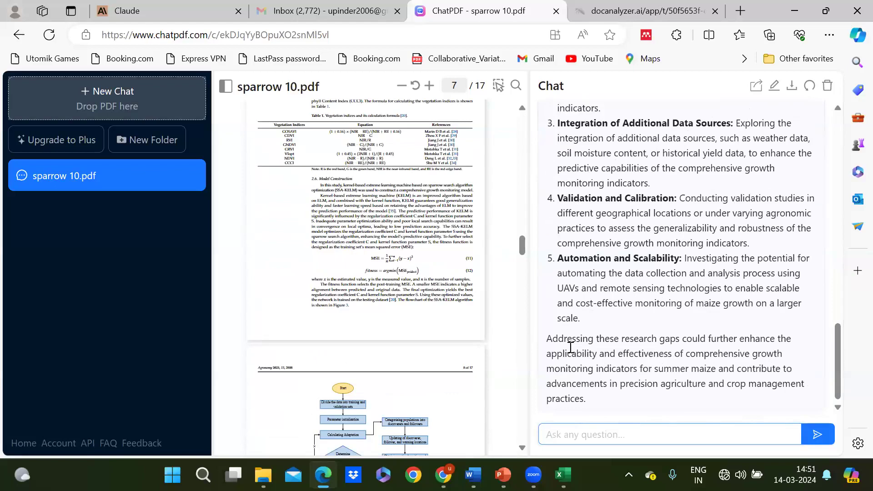
{"action": "scroll", "coordinate": [379, 330], "scroll_direction": "up", "scroll_amount": 3}
{"action": "scroll", "coordinate": [378, 329], "scroll_direction": "up", "scroll_amount": 18}
- Switch to the docAnalyzer.AI chat for electronics-12-01810.pdf, dismiss the analysis notice, and review its web address, file name and earlier question
{"action": "left_click", "coordinate": [651, 15]}
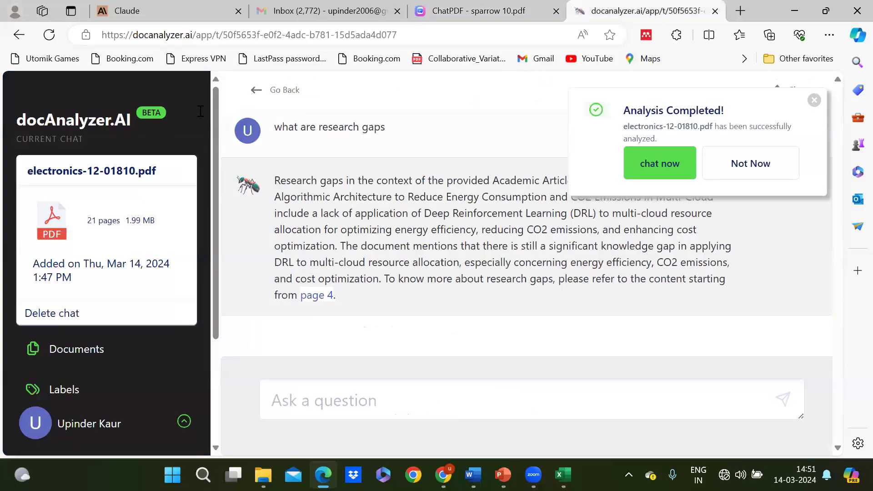
{"action": "double_click", "coordinate": [193, 34]}
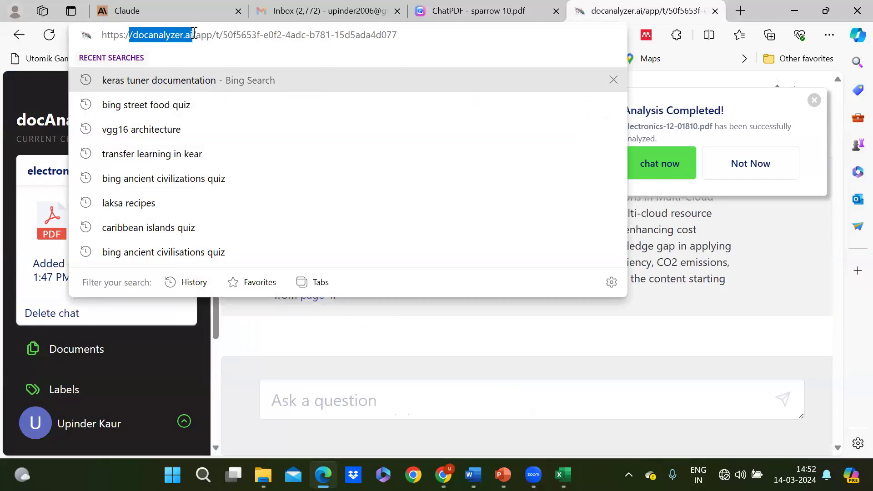
{"action": "left_click", "coordinate": [697, 260]}
{"action": "scroll", "coordinate": [400, 242], "scroll_direction": "down", "scroll_amount": 1}
{"action": "scroll", "coordinate": [400, 243], "scroll_direction": "up", "scroll_amount": 1}
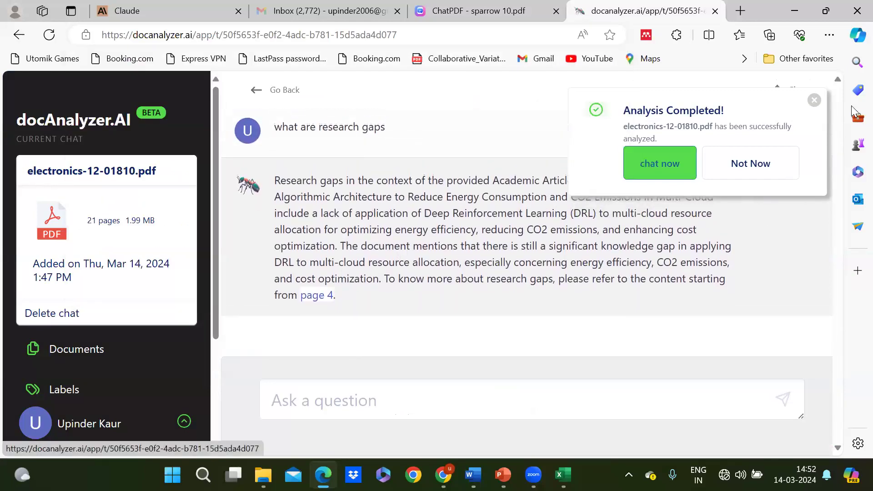
{"action": "left_click", "coordinate": [814, 101]}
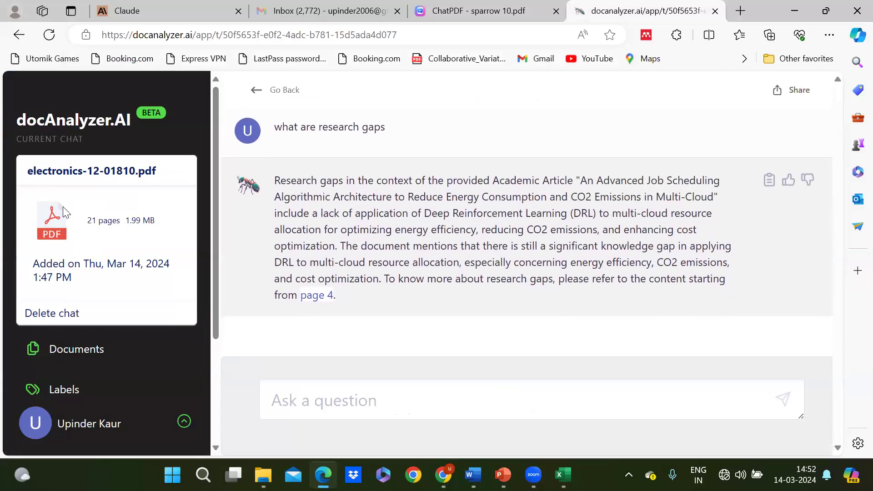
{"action": "left_click_drag", "start_coordinate": [27, 170], "coordinate": [166, 173]}
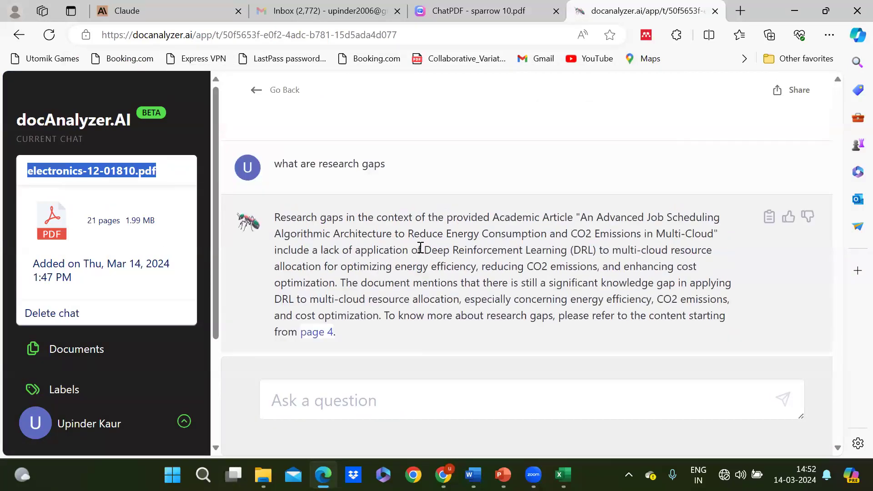
{"action": "left_click_drag", "start_coordinate": [282, 127], "coordinate": [421, 132]}
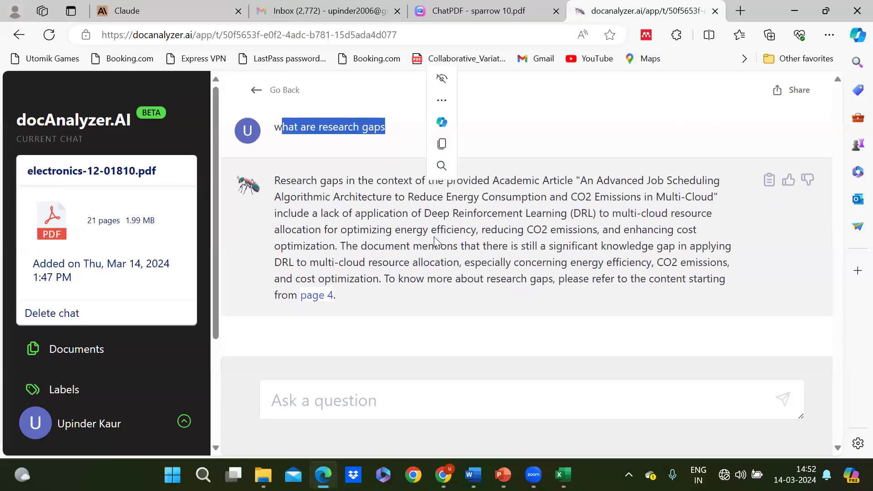
- Ask docAnalyzer.AI "i want to check the results of this" about electronics-12-01810.pdf
{"action": "left_click", "coordinate": [409, 406]}
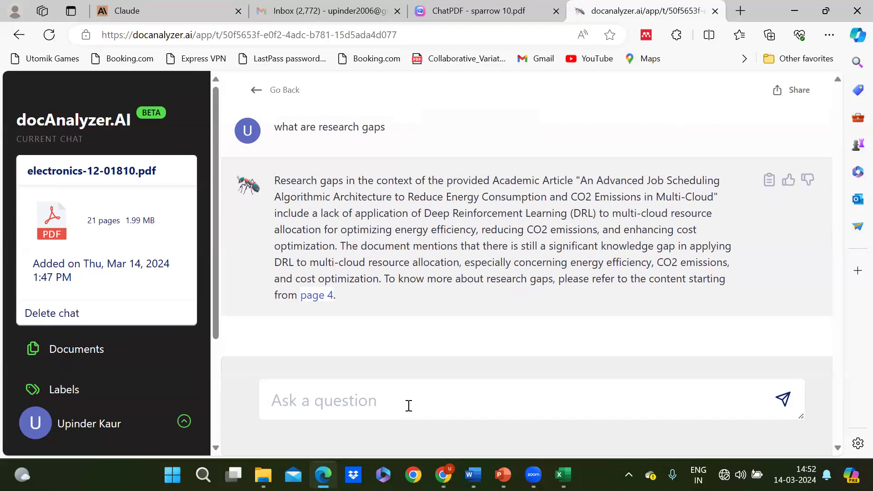
{"action": "type", "text": "i want t"}
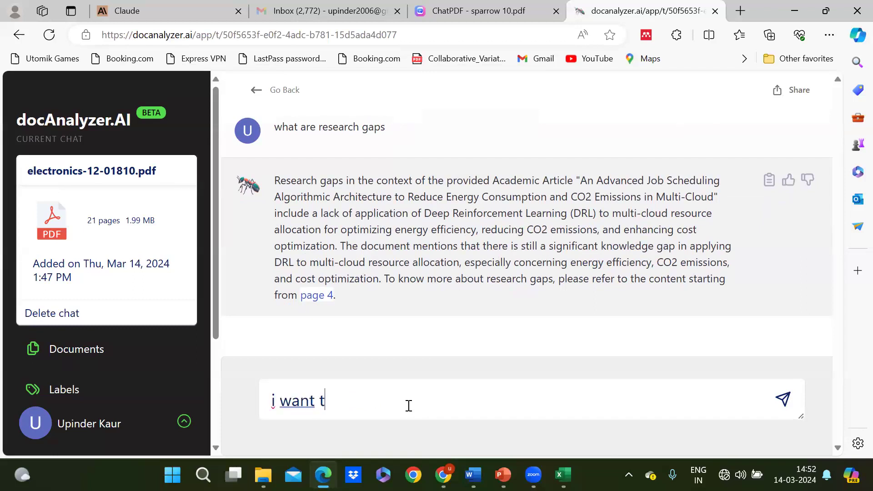
{"action": "type", "text": "o check the res"}
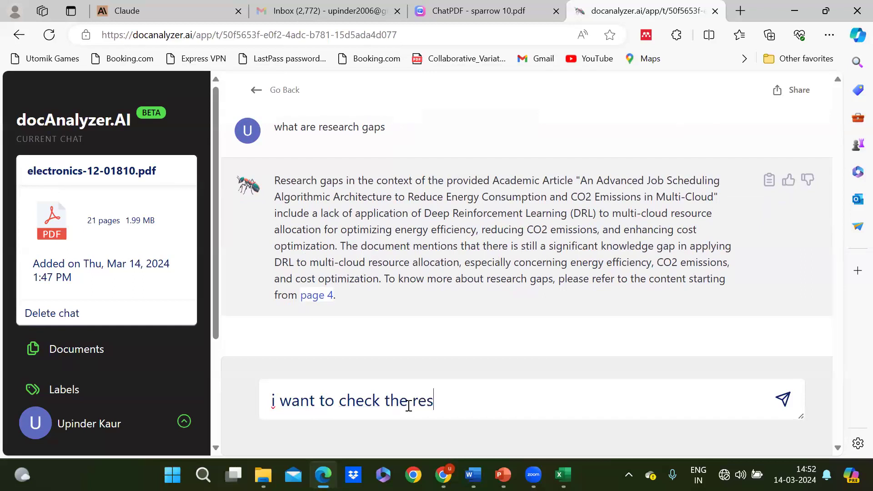
{"action": "type", "text": "ults"}
{"action": "key", "text": "Tab"}
{"action": "type", "text": "the"}
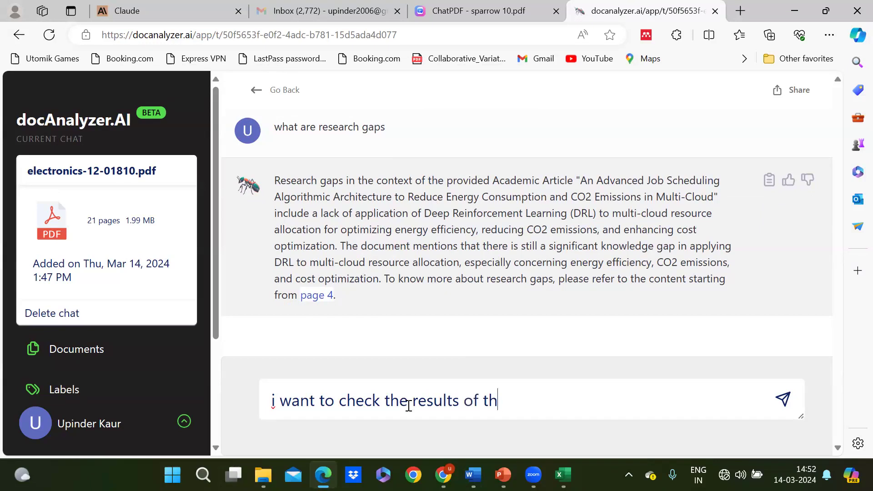
{"action": "key", "text": "Return"}
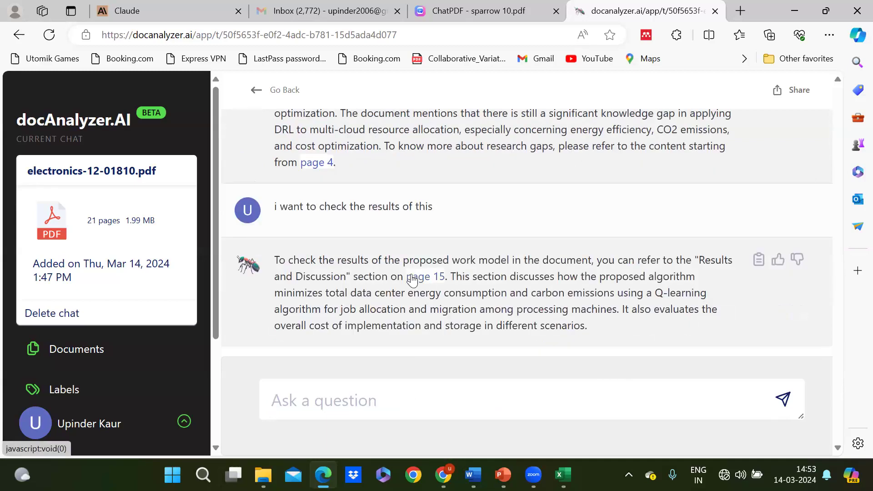
- Open the page 15 reference from the answer and read the Results and Discussion section
{"action": "left_click", "coordinate": [422, 277]}
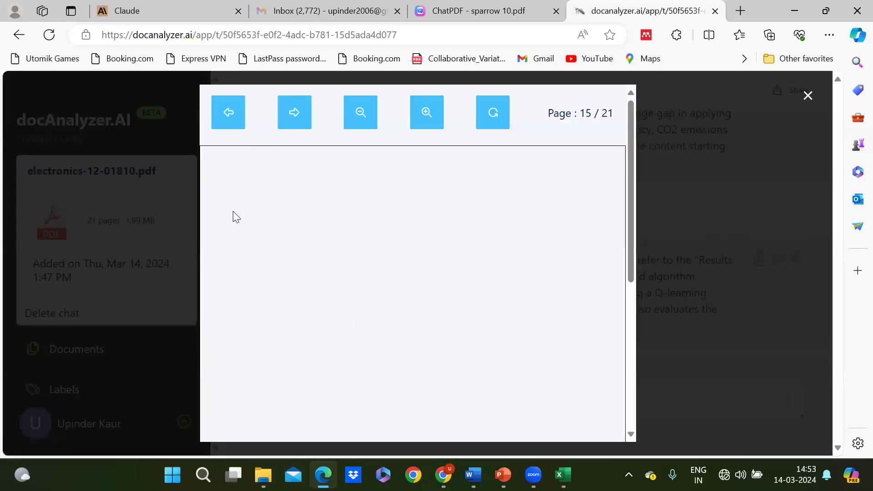
{"action": "scroll", "coordinate": [337, 247], "scroll_direction": "down", "scroll_amount": 6}
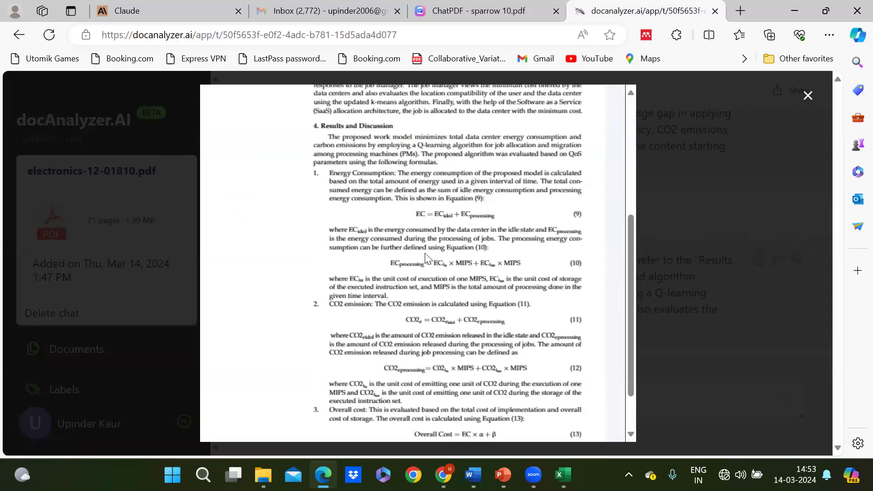
{"action": "scroll", "coordinate": [398, 253], "scroll_direction": "up", "scroll_amount": 5}
{"action": "scroll", "coordinate": [399, 253], "scroll_direction": "down", "scroll_amount": 4}
{"action": "scroll", "coordinate": [399, 253], "scroll_direction": "up", "scroll_amount": 1}
{"action": "scroll", "coordinate": [399, 254], "scroll_direction": "down", "scroll_amount": 1}
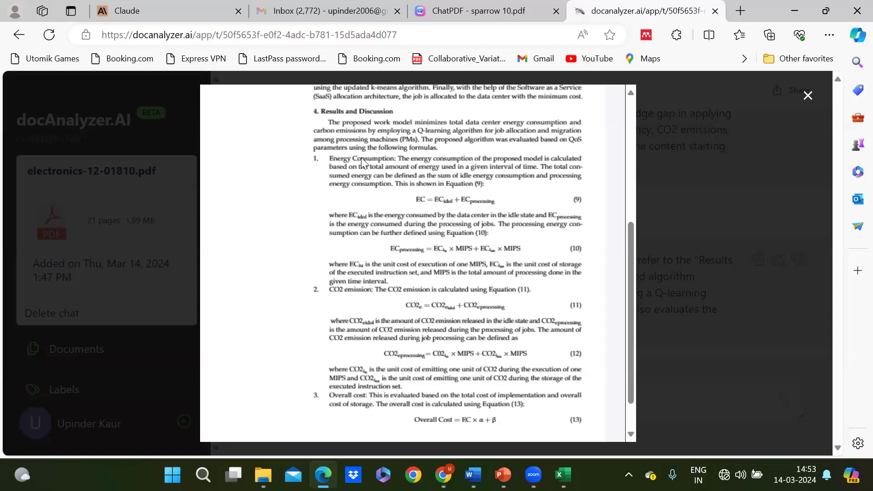
{"action": "scroll", "coordinate": [537, 200], "scroll_direction": "up", "scroll_amount": 5}
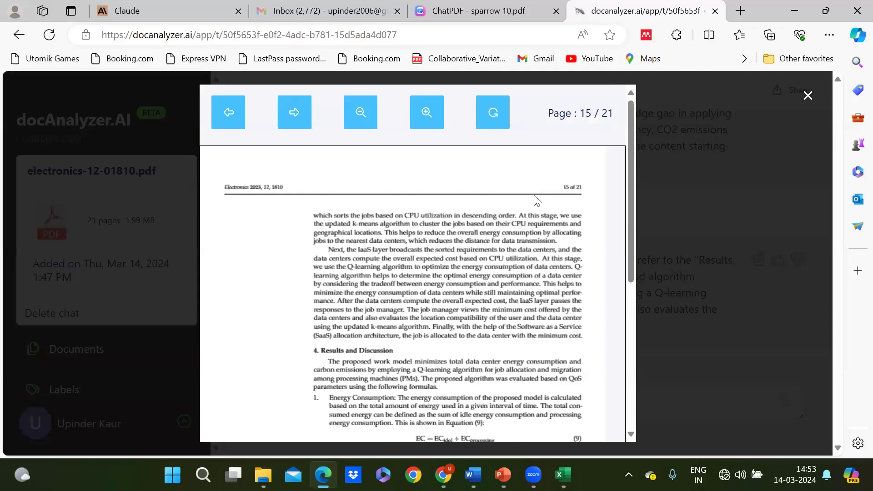
- Return to the ChatPDF conversation and go back to the first page of sparrow 10.pdf, comparing it with the docAnalyzer.AI chat
{"action": "left_click", "coordinate": [490, 6]}
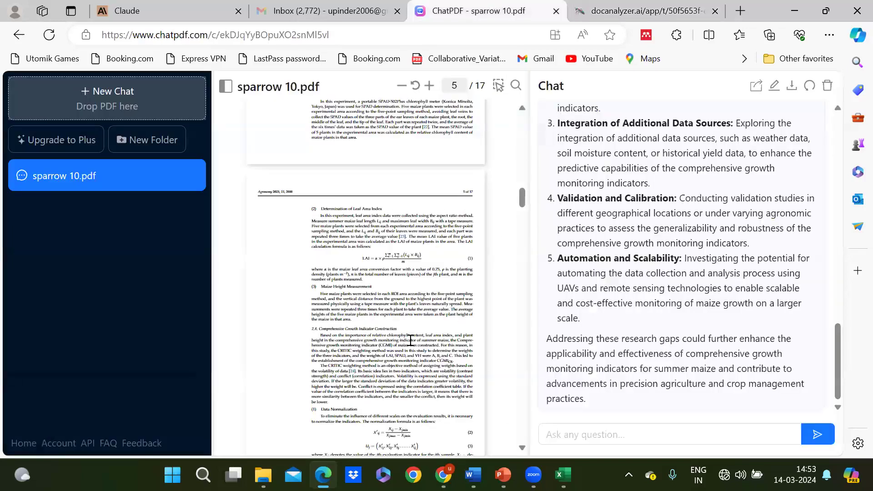
{"action": "scroll", "coordinate": [411, 346], "scroll_direction": "up", "scroll_amount": 6}
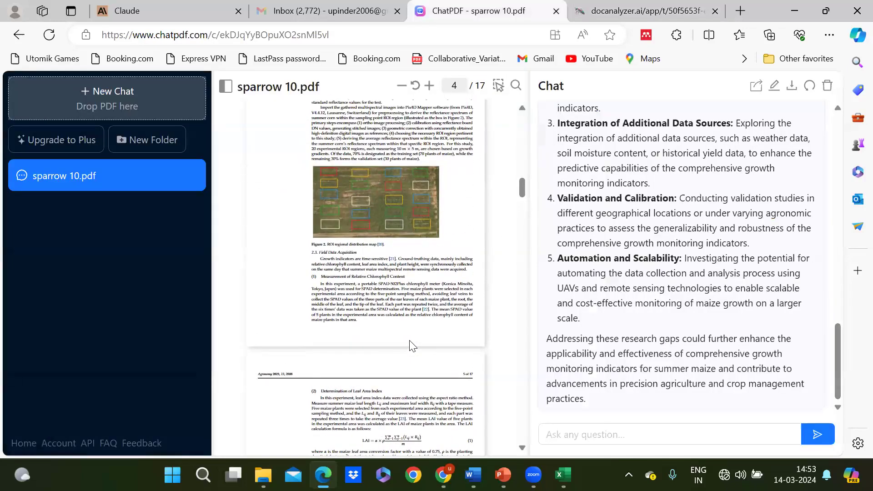
{"action": "scroll", "coordinate": [412, 347], "scroll_direction": "up", "scroll_amount": 15}
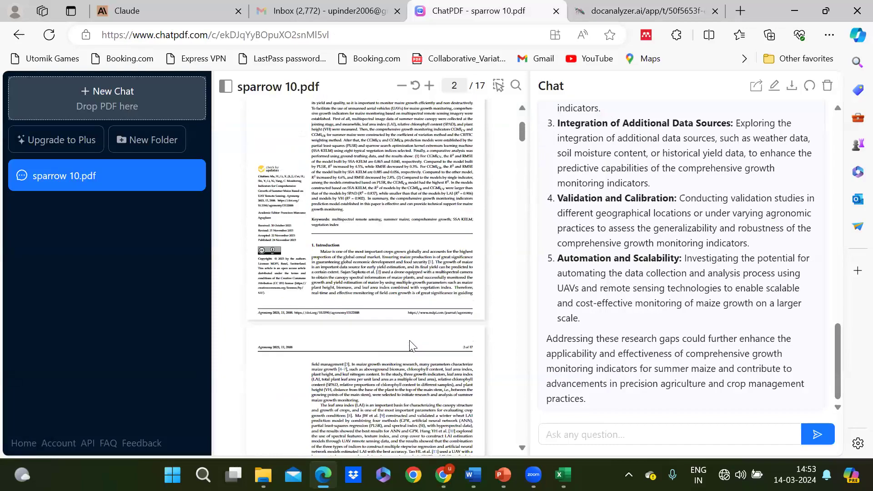
{"action": "left_click", "coordinate": [636, 14]}
{"action": "left_click", "coordinate": [482, 11]}
- Switch to Chrome and bring up the Texas Tech library guide of AI tools in the second browser window
{"action": "mouse_move", "coordinate": [509, 471]}
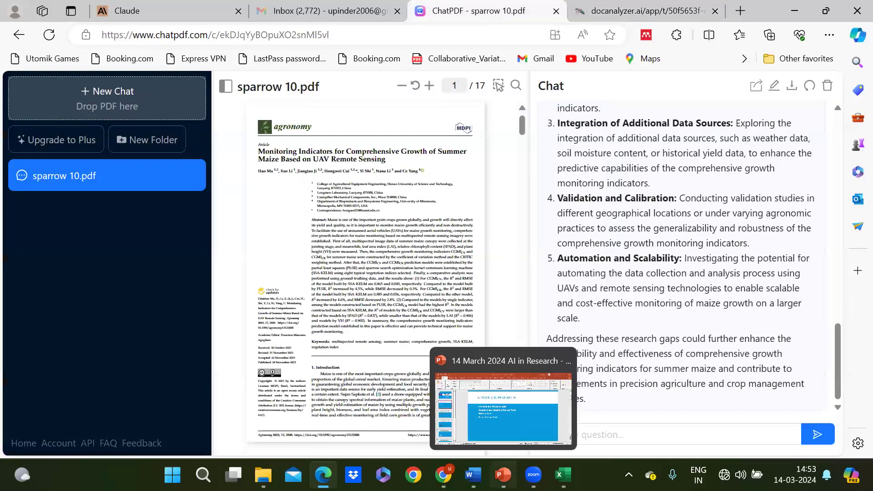
{"action": "mouse_move", "coordinate": [444, 475]}
{"action": "left_click", "coordinate": [387, 412]}
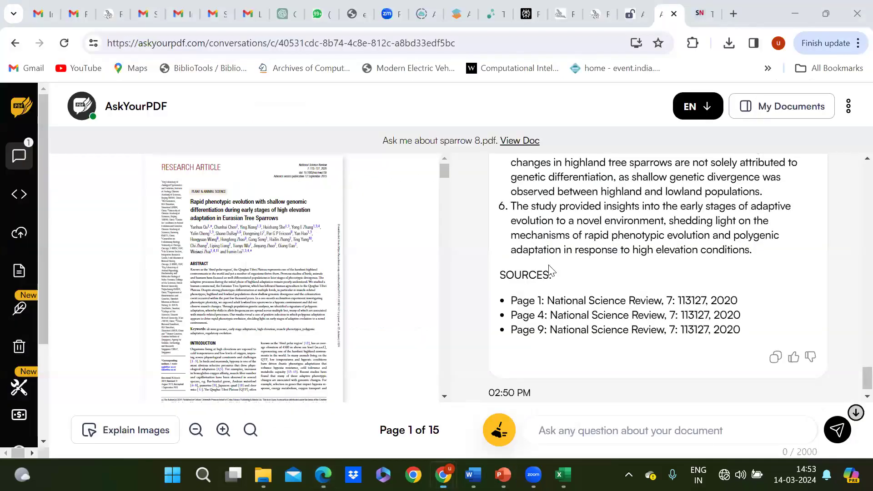
{"action": "left_click", "coordinate": [593, 14]}
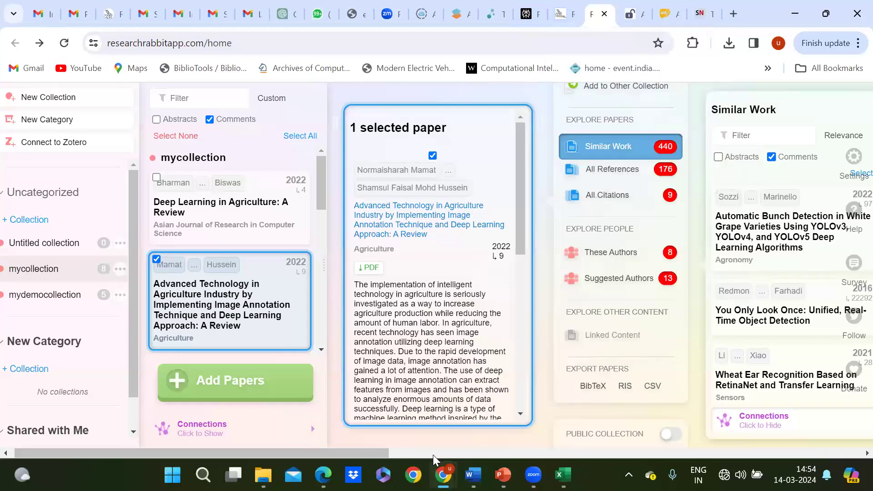
{"action": "mouse_move", "coordinate": [443, 475]}
{"action": "left_click", "coordinate": [375, 417]}
{"action": "mouse_move", "coordinate": [444, 475]}
{"action": "left_click", "coordinate": [489, 425]}
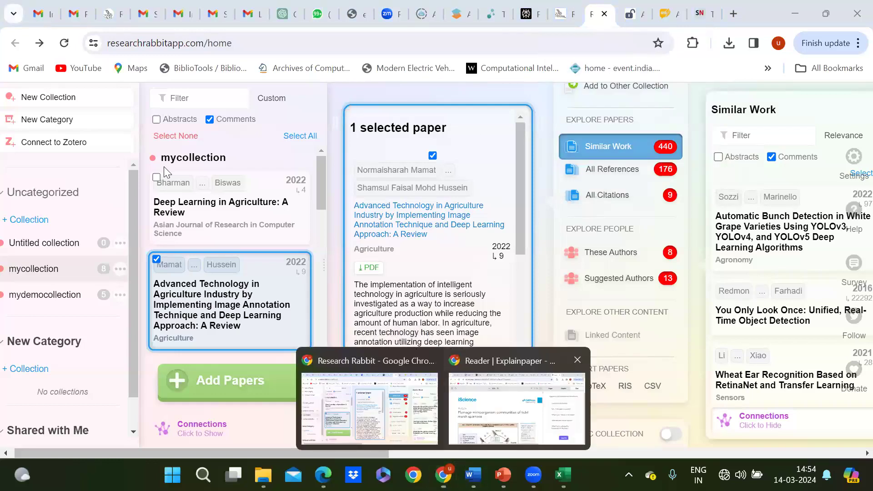
{"action": "left_click", "coordinate": [43, 15]}
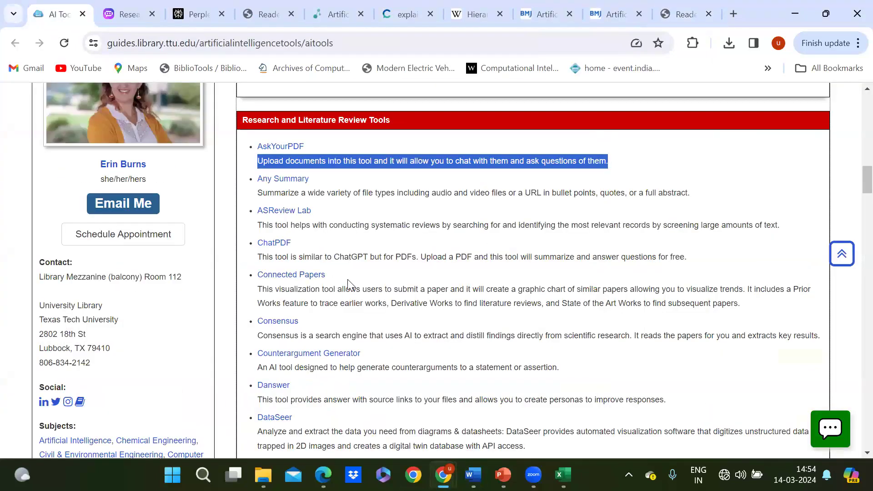
- Browse the guide's Research and Literature Review Tools list and open Litmaps from it
{"action": "scroll", "coordinate": [317, 323], "scroll_direction": "down", "scroll_amount": 2}
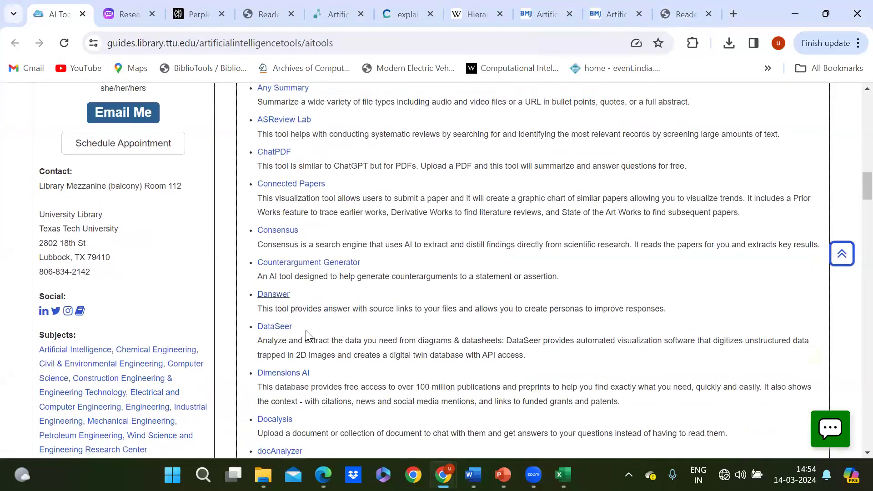
{"action": "scroll", "coordinate": [341, 388], "scroll_direction": "down", "scroll_amount": 1}
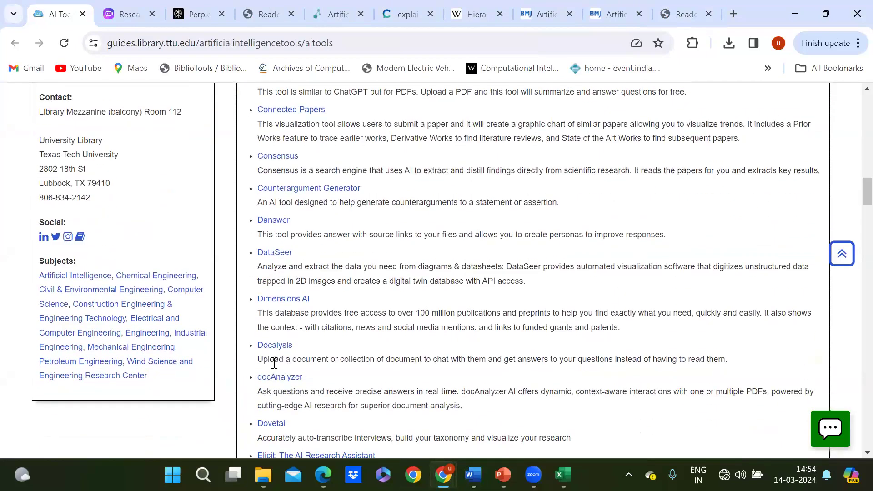
{"action": "scroll", "coordinate": [318, 386], "scroll_direction": "down", "scroll_amount": 2}
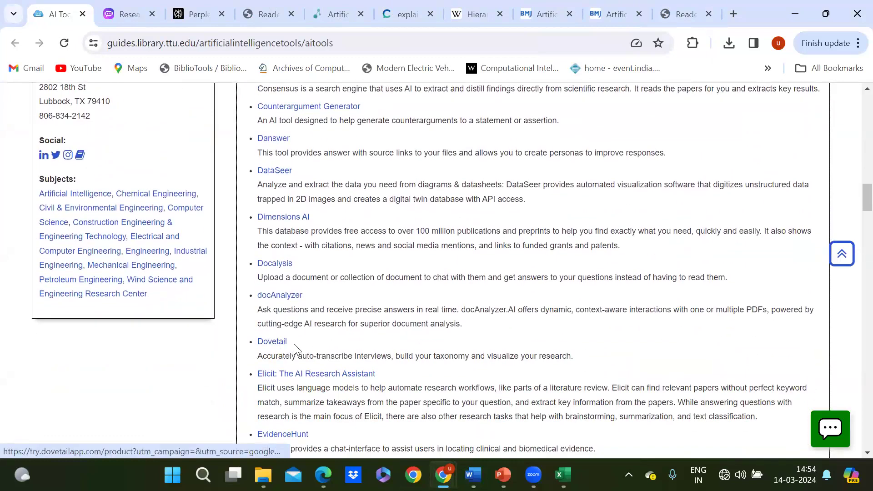
{"action": "scroll", "coordinate": [294, 344], "scroll_direction": "down", "scroll_amount": 2}
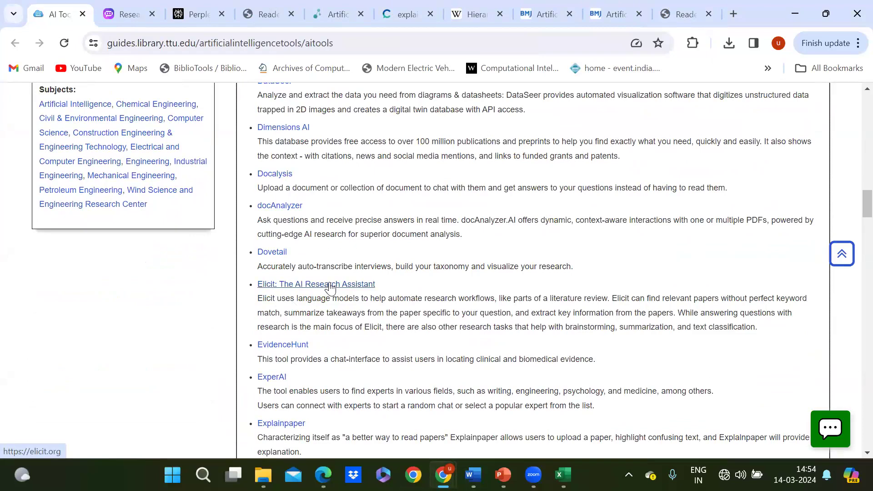
{"action": "scroll", "coordinate": [330, 286], "scroll_direction": "down", "scroll_amount": 5}
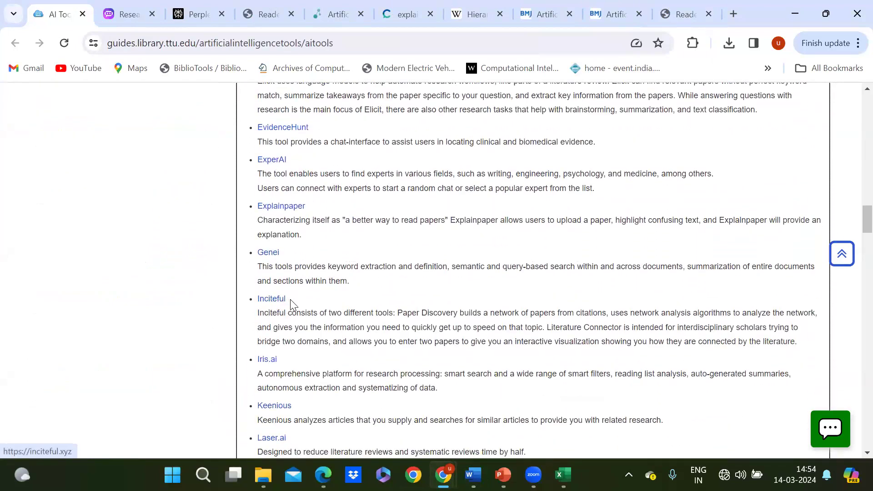
{"action": "scroll", "coordinate": [320, 345], "scroll_direction": "down", "scroll_amount": 1}
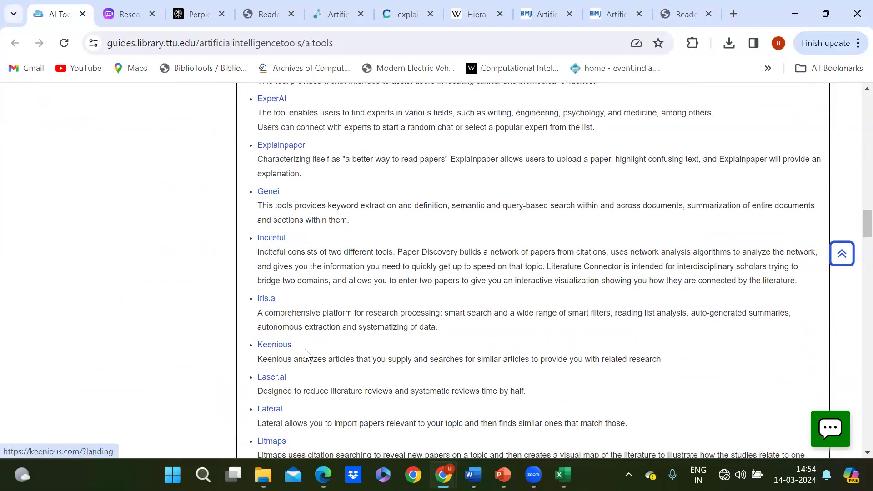
{"action": "scroll", "coordinate": [291, 345], "scroll_direction": "down", "scroll_amount": 2}
{"action": "left_click", "coordinate": [276, 332]}
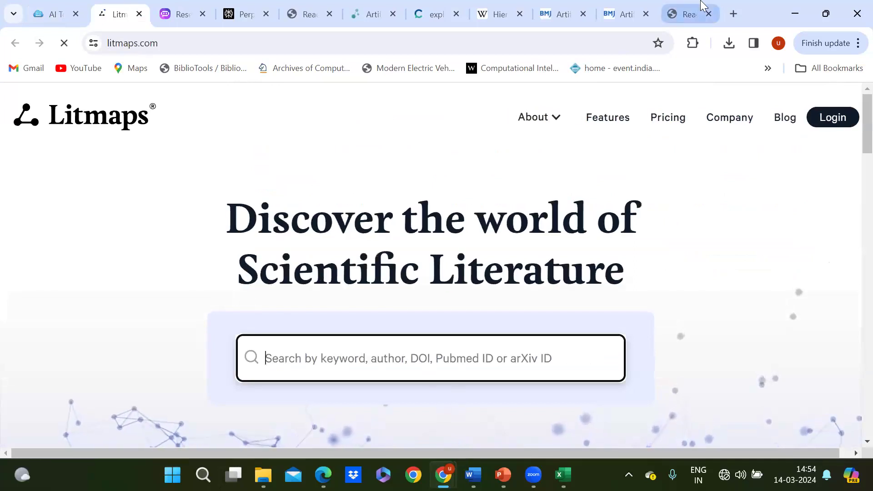
{"action": "mouse_move", "coordinate": [444, 475]}
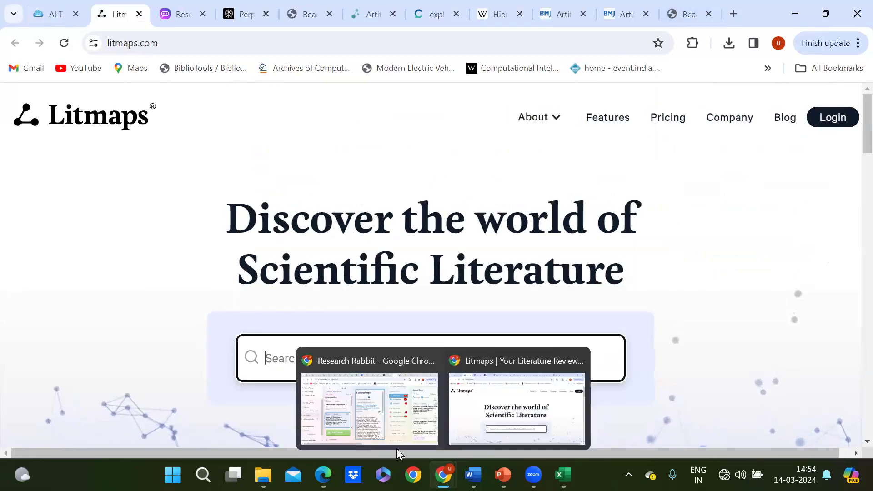
{"action": "left_click", "coordinate": [377, 438]}
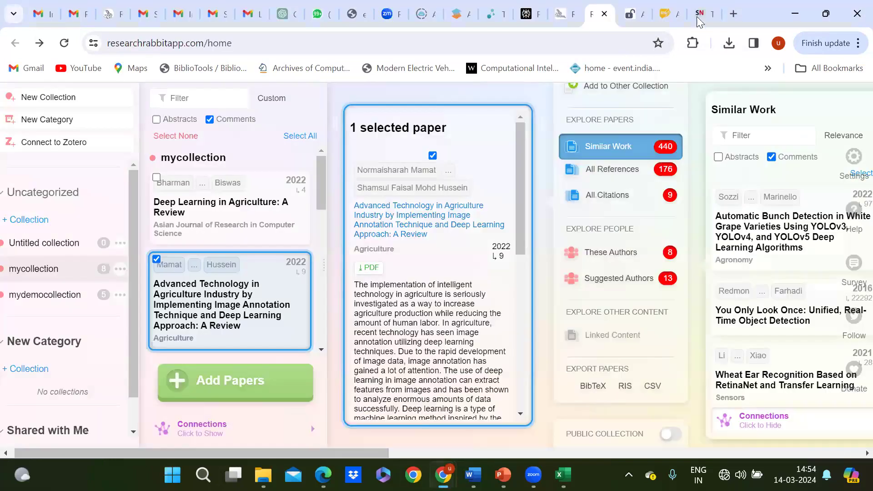
{"action": "key", "text": "alt+Tab"}
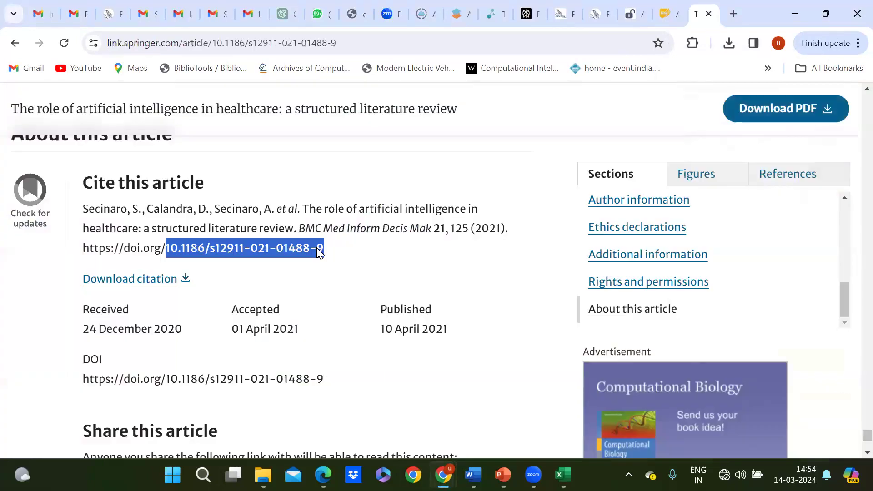
{"action": "mouse_move", "coordinate": [443, 475]}
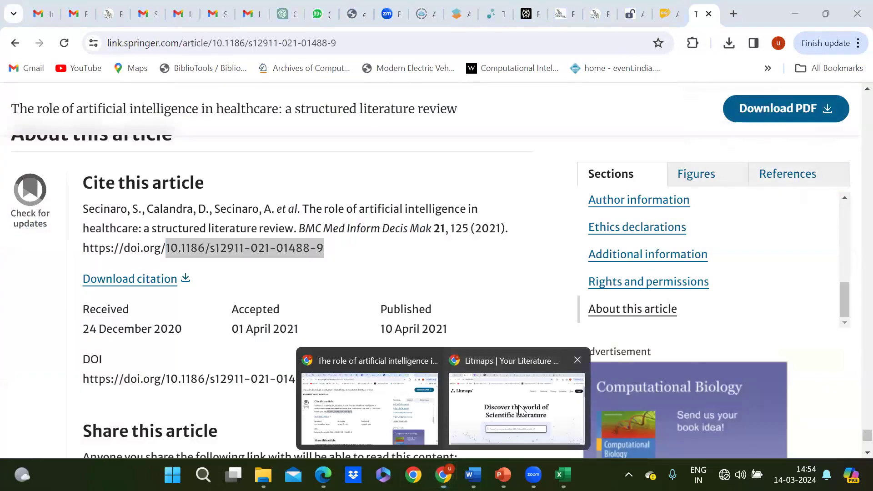
{"action": "left_click", "coordinate": [521, 407]}
{"action": "key", "text": "ctrl+v"}
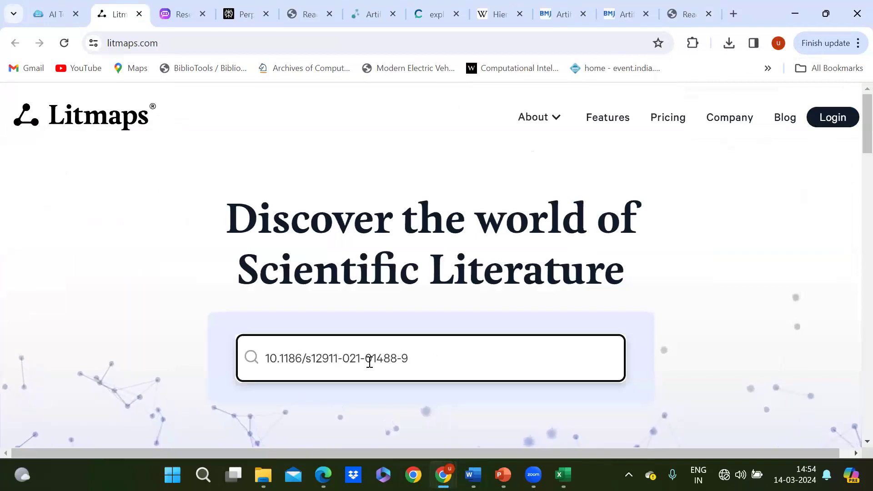
{"action": "key", "text": "Return"}
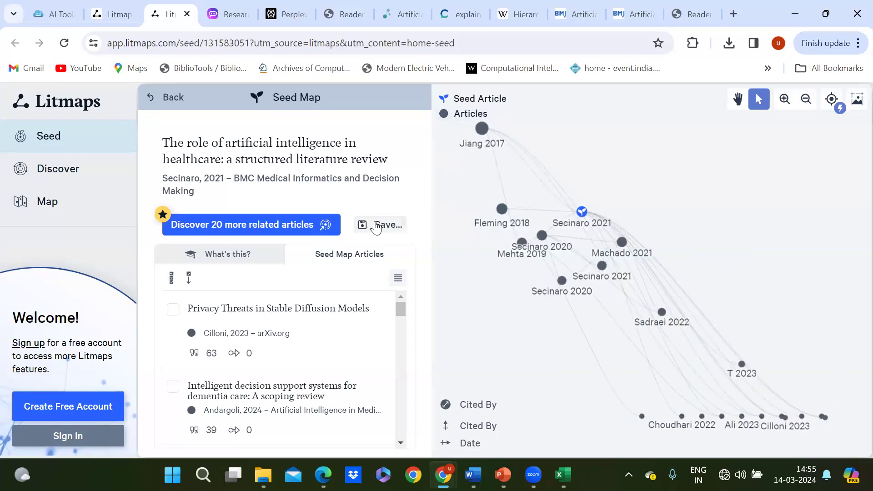
- Browse the list of seed map articles and return to its beginning
{"action": "scroll", "coordinate": [313, 371], "scroll_direction": "down", "scroll_amount": 5}
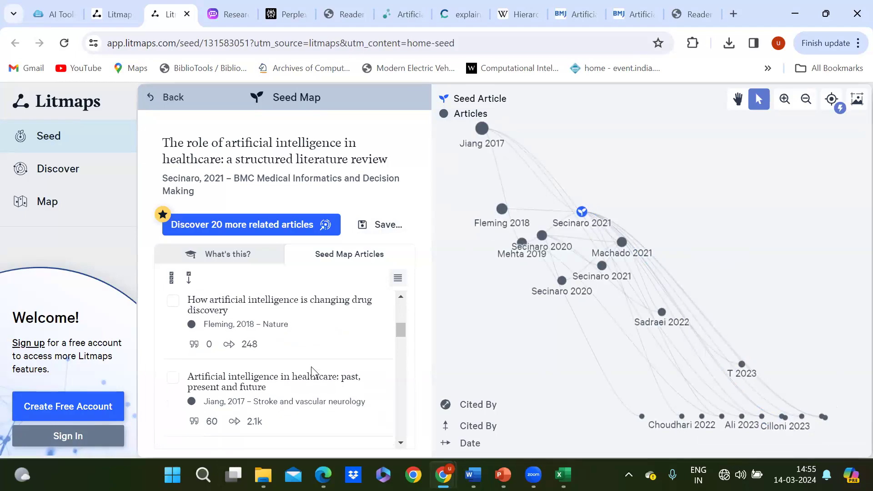
{"action": "scroll", "coordinate": [313, 372], "scroll_direction": "down", "scroll_amount": 6}
{"action": "scroll", "coordinate": [313, 373], "scroll_direction": "up", "scroll_amount": 4}
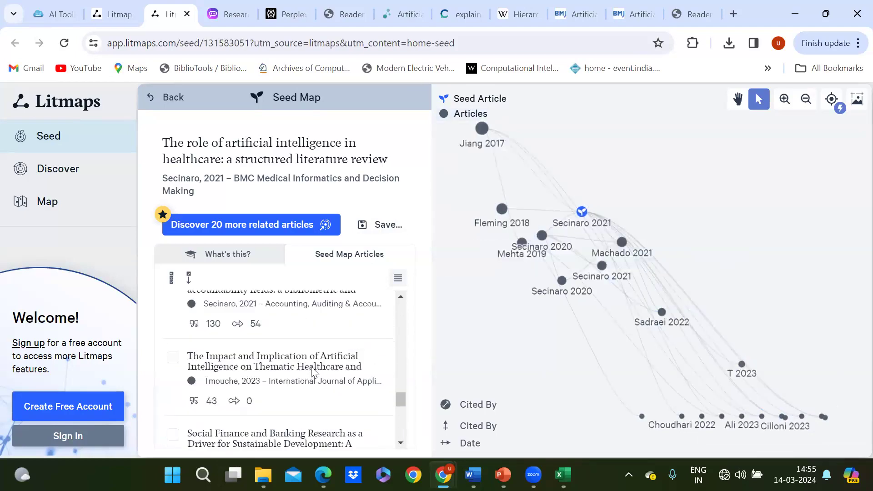
{"action": "scroll", "coordinate": [313, 372], "scroll_direction": "up", "scroll_amount": 8}
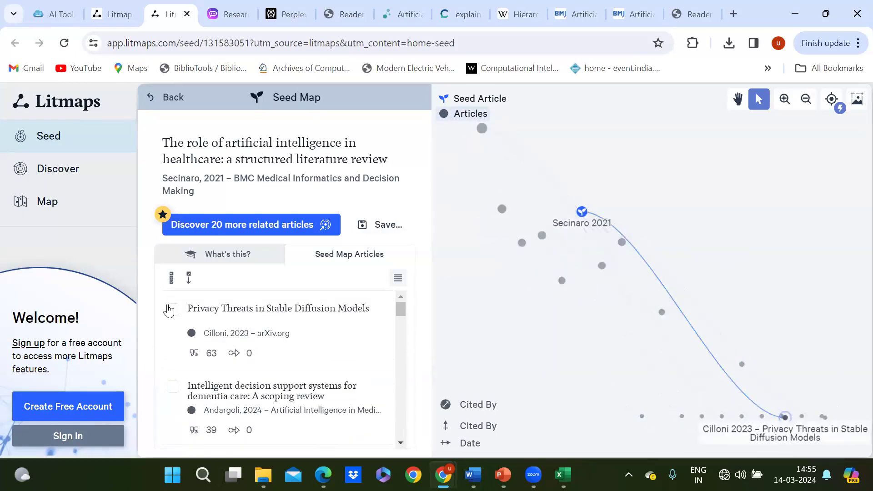
- Select the first two seed map articles, then clear both selections
{"action": "left_click", "coordinate": [173, 310]}
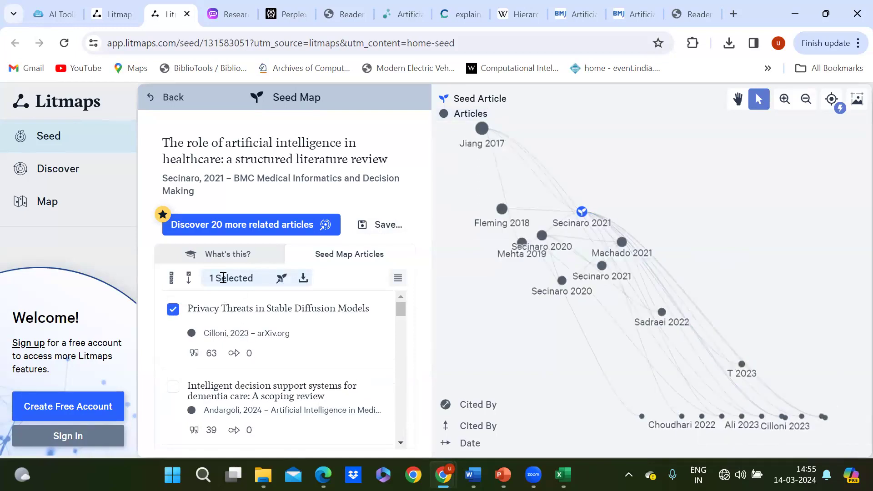
{"action": "left_click", "coordinate": [173, 387]}
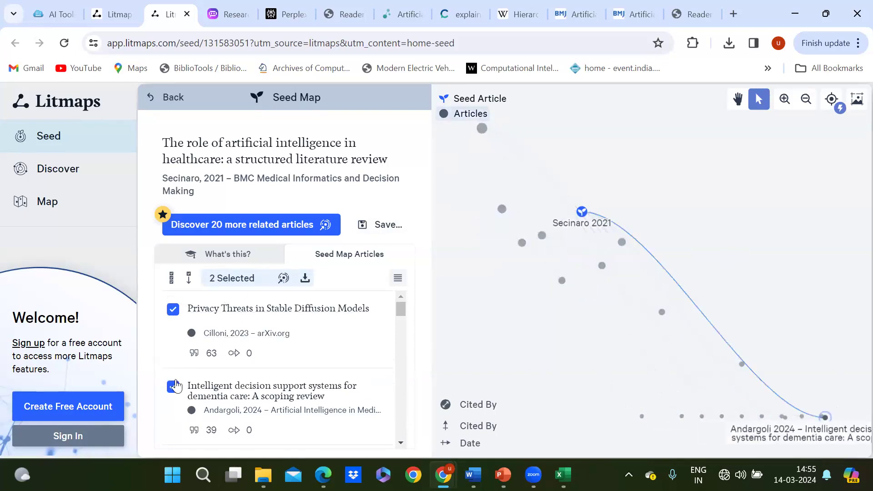
{"action": "left_click", "coordinate": [173, 309]}
{"action": "left_click", "coordinate": [173, 387]}
- Examine more of the seed map articles and the citation graph that links them
{"action": "scroll", "coordinate": [334, 353], "scroll_direction": "down", "scroll_amount": 10}
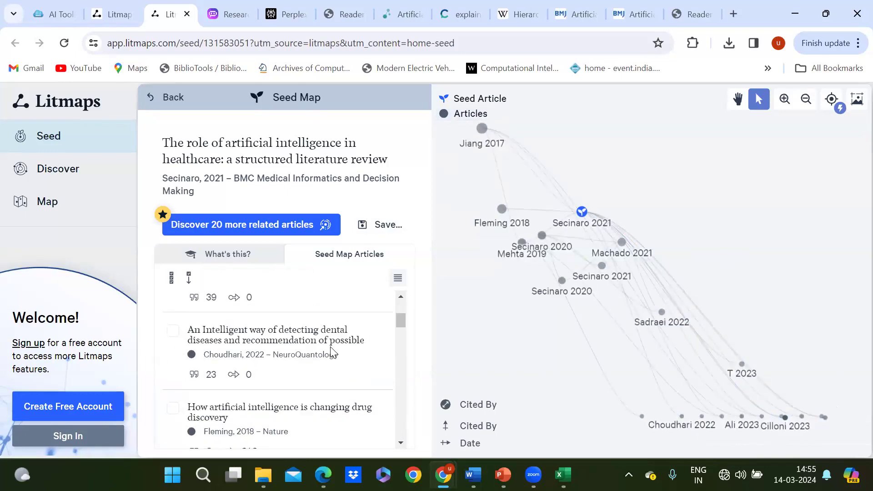
{"action": "scroll", "coordinate": [334, 352], "scroll_direction": "down", "scroll_amount": 1}
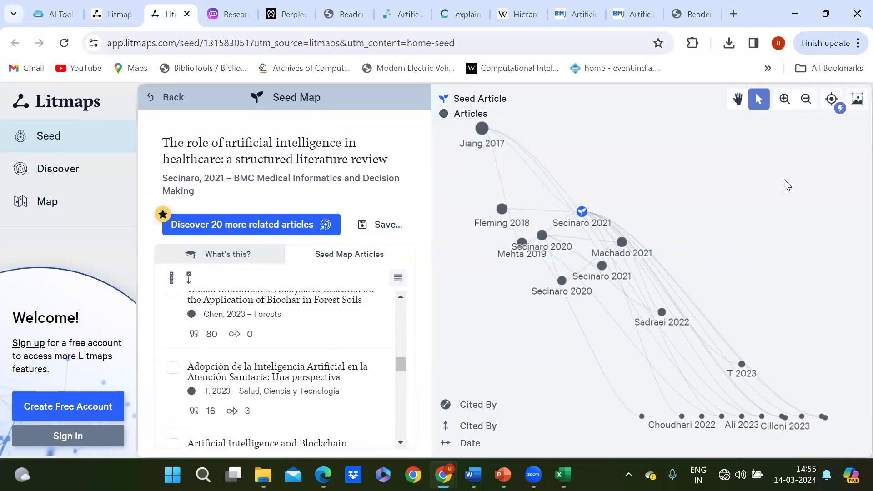
{"action": "scroll", "coordinate": [695, 177], "scroll_direction": "up", "scroll_amount": 3}
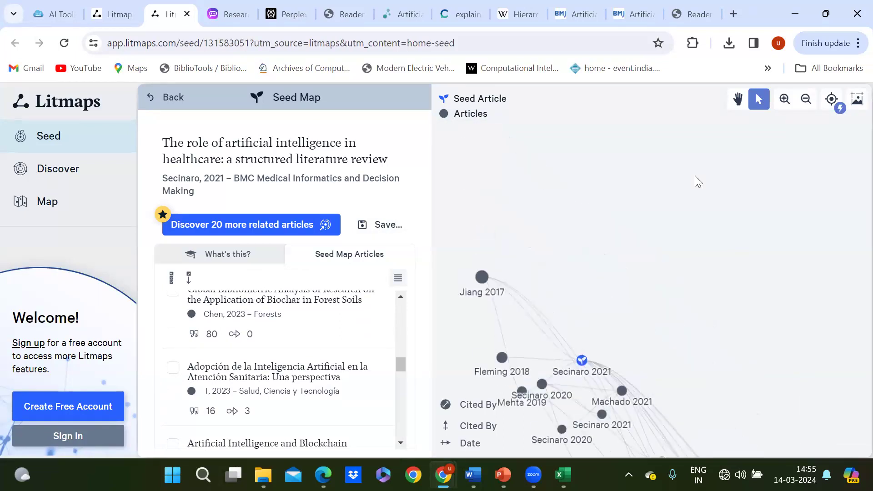
{"action": "scroll", "coordinate": [638, 245], "scroll_direction": "down", "scroll_amount": 3}
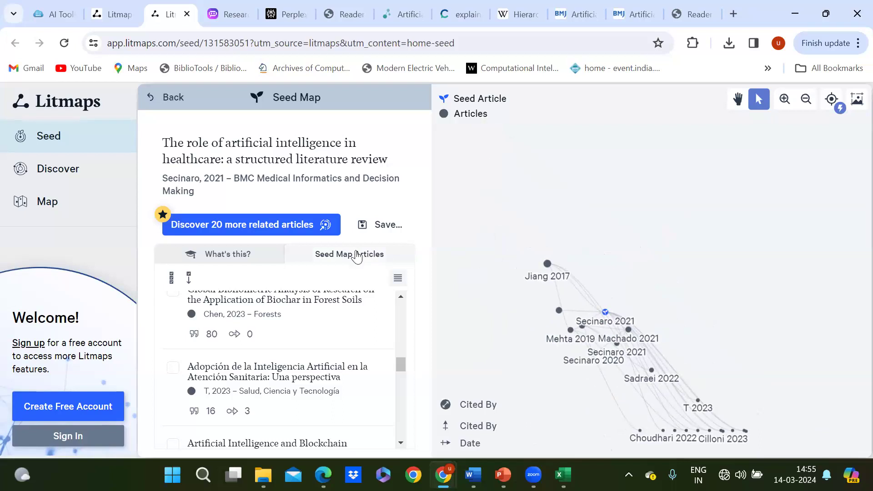
- Read the explanation of what seed maps show, then return to the results and look through the articles
{"action": "left_click", "coordinate": [235, 264]}
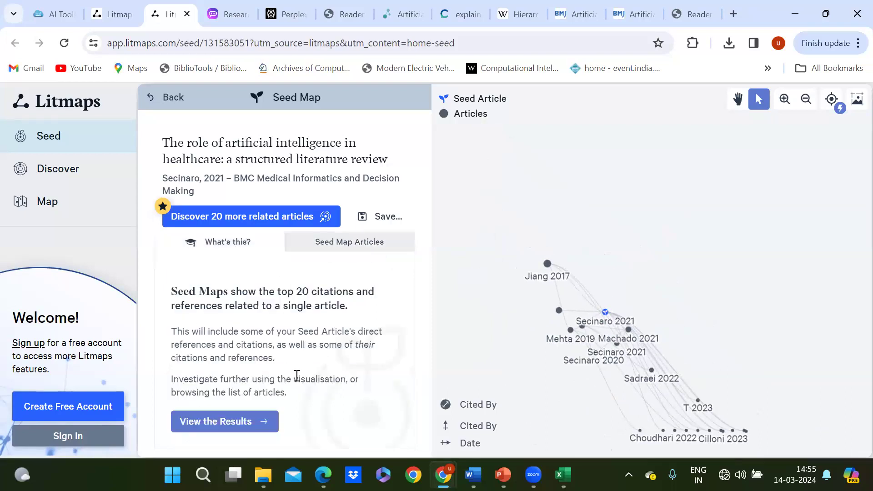
{"action": "left_click", "coordinate": [246, 428]}
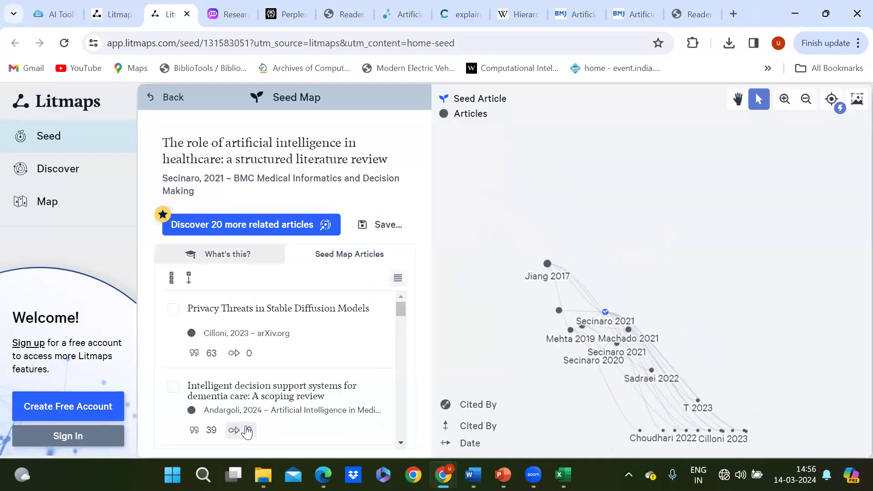
{"action": "scroll", "coordinate": [262, 317], "scroll_direction": "down", "scroll_amount": 5}
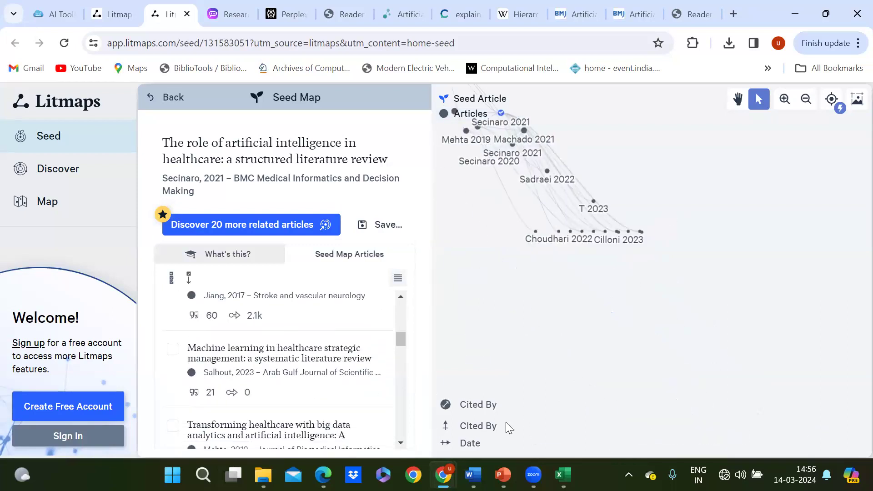
- Size the articles in the graph by Map Relevance and view the article position settings
{"action": "left_click", "coordinate": [473, 409]}
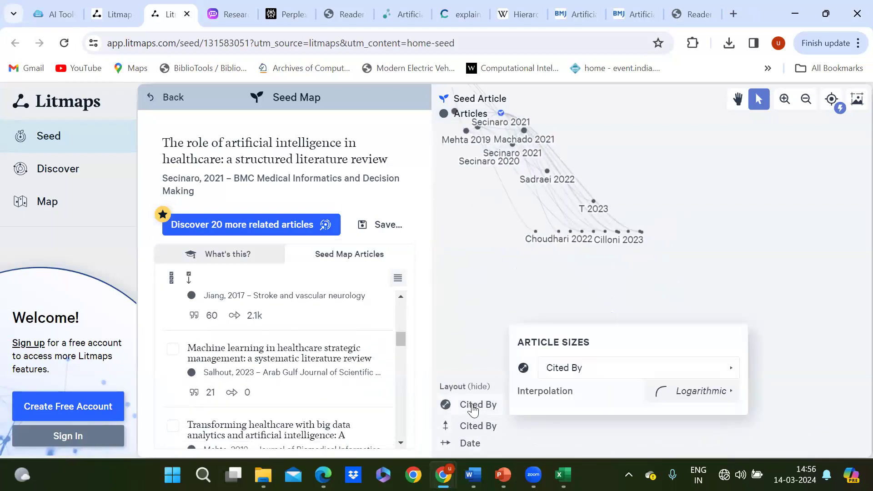
{"action": "left_click", "coordinate": [643, 369]}
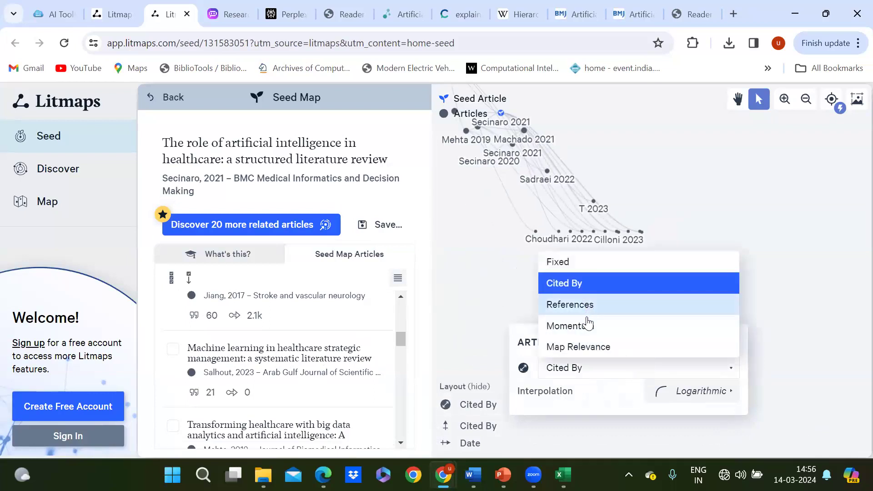
{"action": "left_click", "coordinate": [590, 347]}
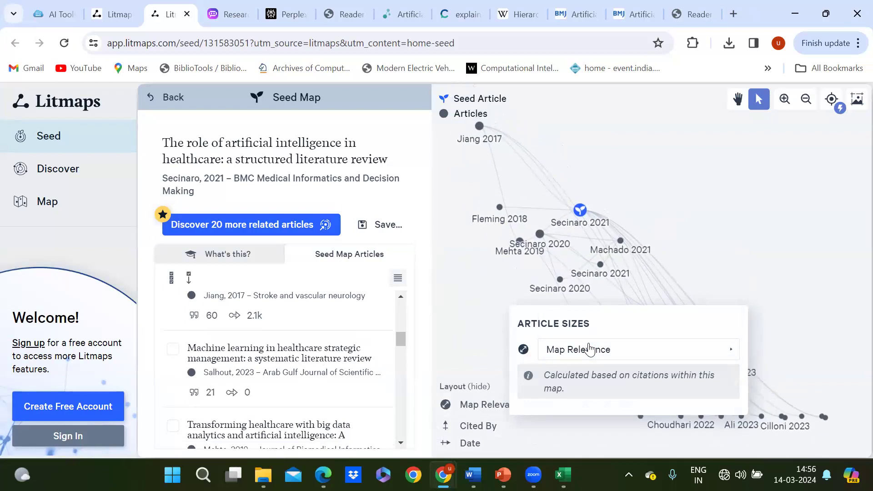
{"action": "left_click", "coordinate": [461, 447]}
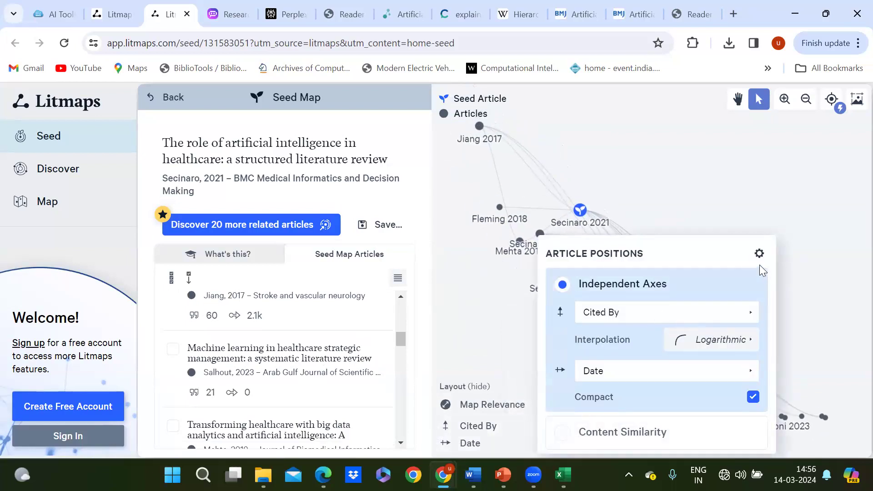
{"action": "left_click", "coordinate": [838, 372]}
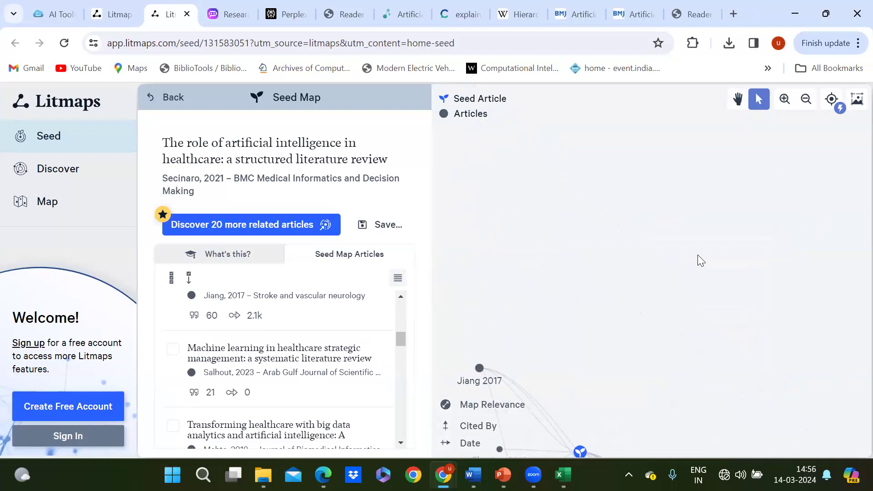
- Return to the Texas Tech library guide and examine the remaining research and literature review tools down to Zeta Alpha
{"action": "left_click", "coordinate": [44, 12]}
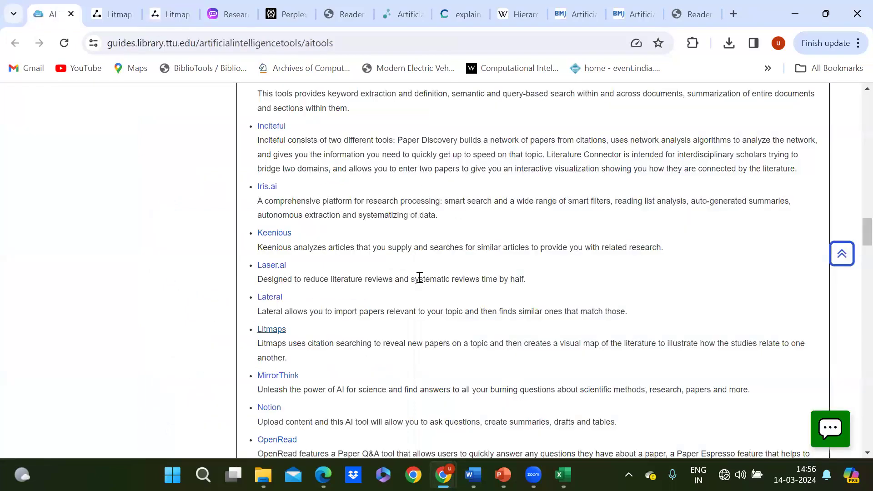
{"action": "scroll", "coordinate": [419, 277], "scroll_direction": "down", "scroll_amount": 8}
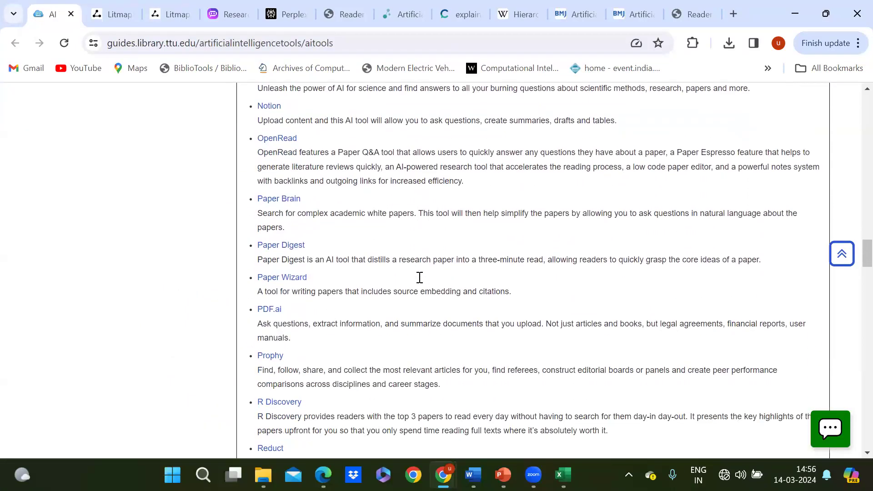
{"action": "scroll", "coordinate": [419, 282], "scroll_direction": "down", "scroll_amount": 2}
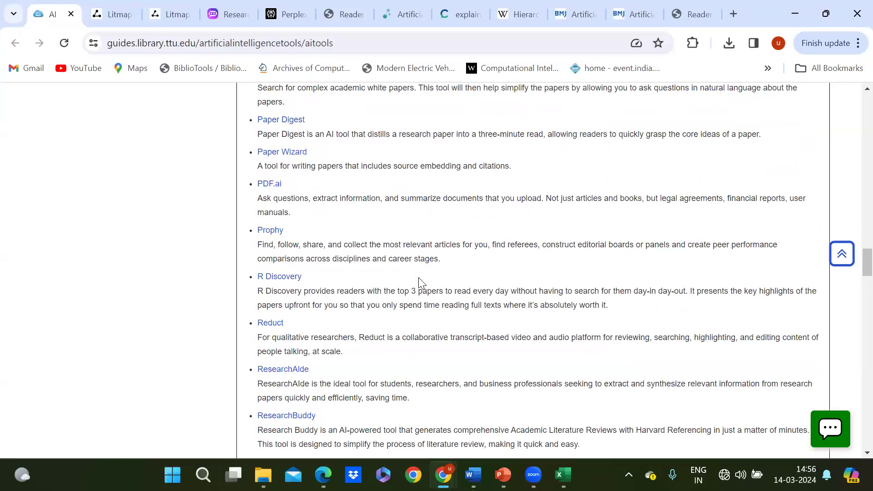
{"action": "scroll", "coordinate": [380, 290], "scroll_direction": "down", "scroll_amount": 4}
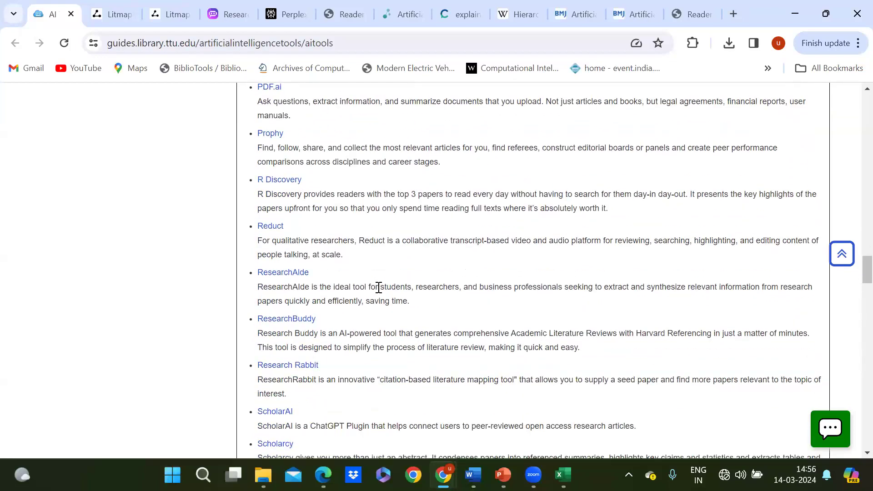
{"action": "scroll", "coordinate": [380, 291], "scroll_direction": "down", "scroll_amount": 1}
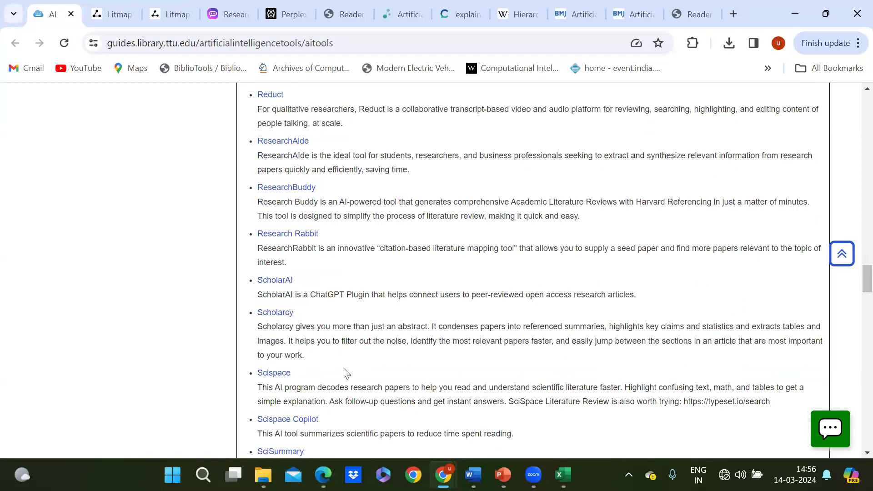
{"action": "scroll", "coordinate": [343, 373], "scroll_direction": "down", "scroll_amount": 2}
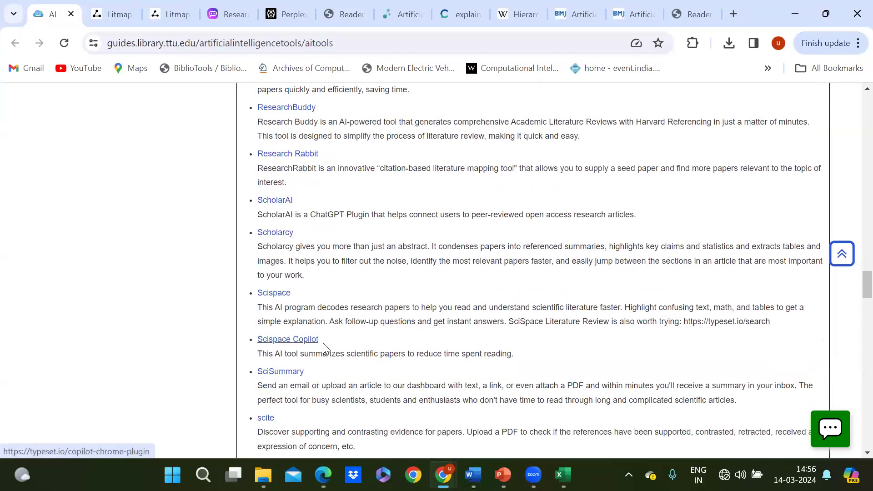
{"action": "scroll", "coordinate": [309, 418], "scroll_direction": "down", "scroll_amount": 2}
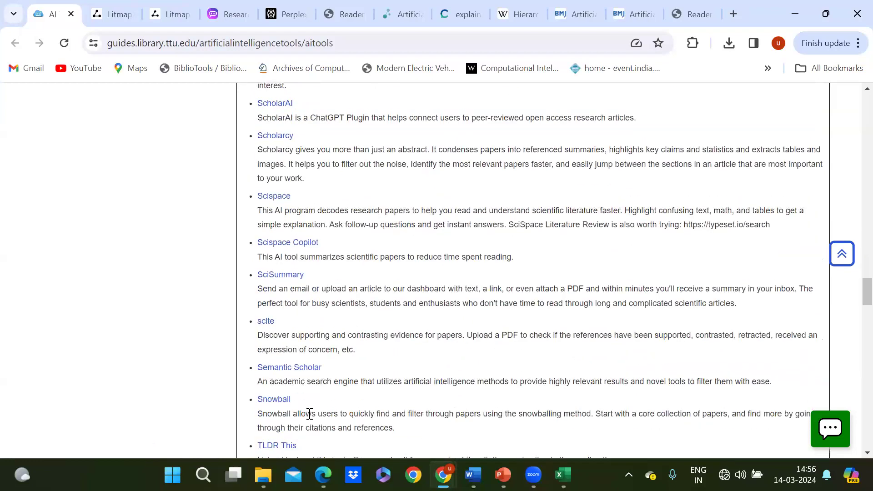
{"action": "scroll", "coordinate": [304, 400], "scroll_direction": "down", "scroll_amount": 2}
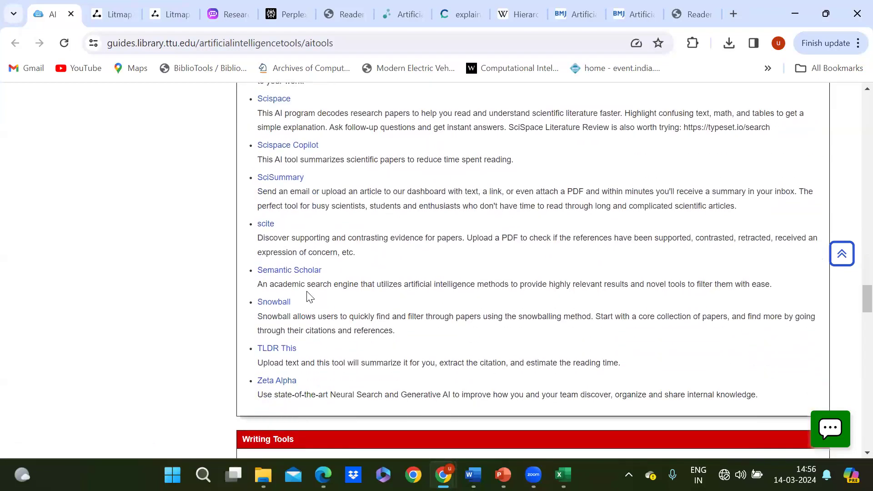
- Go back through the guide to the start of the Research and Literature Review Tools list at AskYourPDF
{"action": "scroll", "coordinate": [301, 382], "scroll_direction": "up", "scroll_amount": 6}
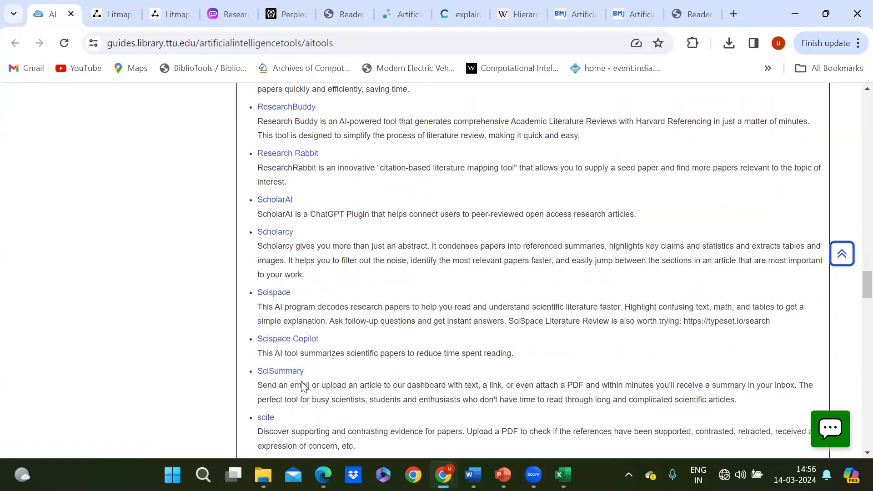
{"action": "scroll", "coordinate": [301, 381], "scroll_direction": "up", "scroll_amount": 20}
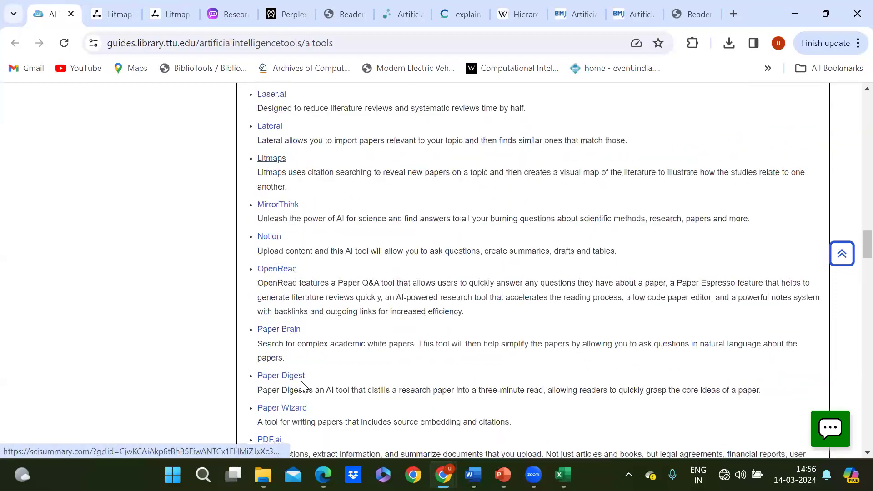
{"action": "scroll", "coordinate": [295, 275], "scroll_direction": "up", "scroll_amount": 12}
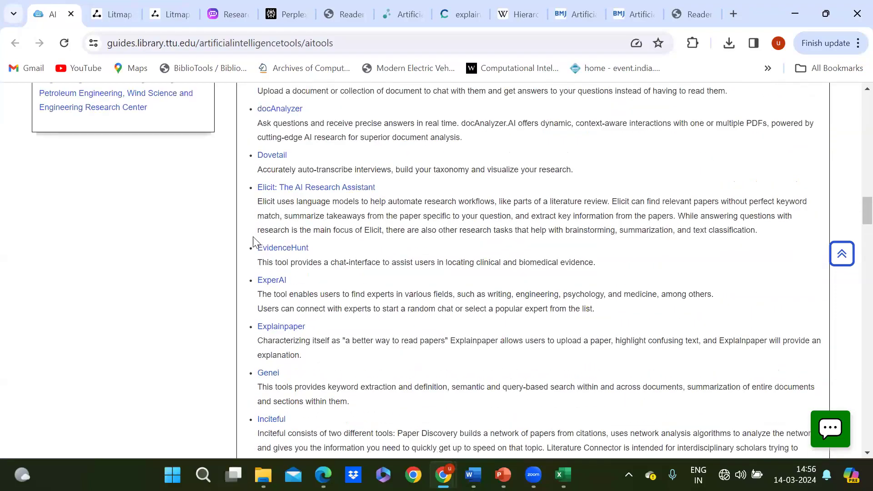
{"action": "scroll", "coordinate": [375, 246], "scroll_direction": "up", "scroll_amount": 10}
{"action": "scroll", "coordinate": [375, 246], "scroll_direction": "down", "scroll_amount": 4}
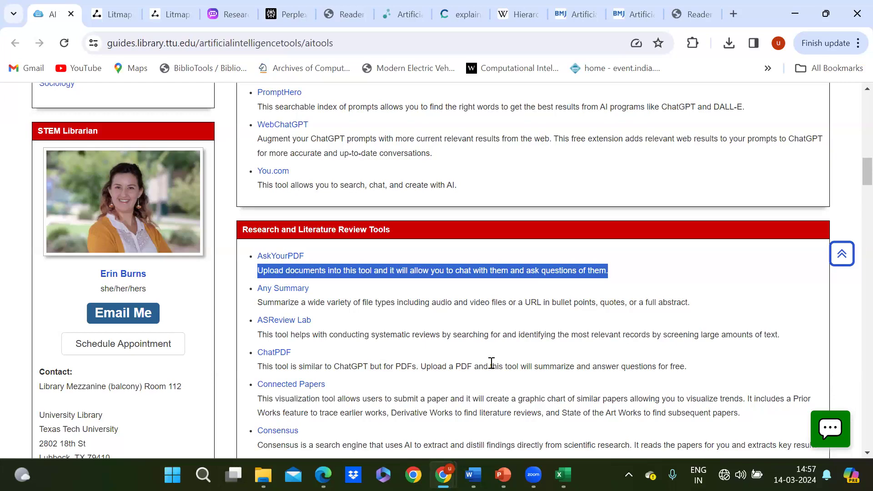
- Open the QuillBot website from the Writing Tools list of the library's AI tools guide
{"action": "scroll", "coordinate": [361, 353], "scroll_direction": "down", "scroll_amount": 1}
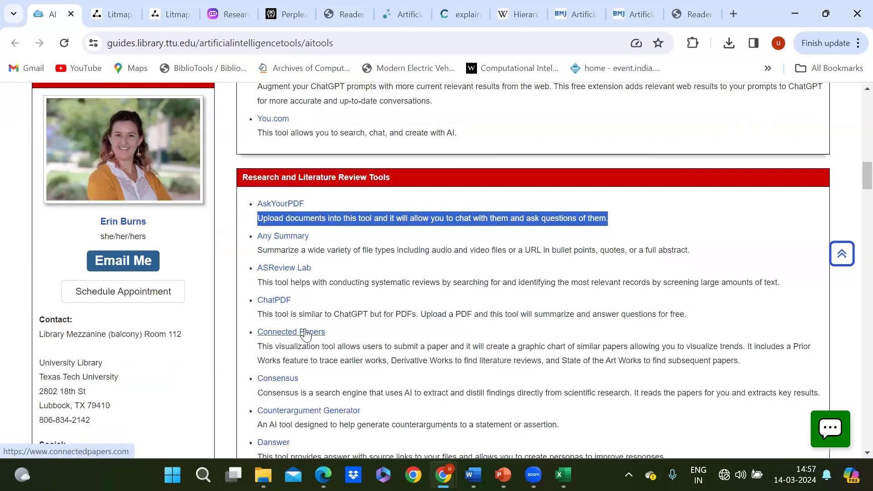
{"action": "scroll", "coordinate": [305, 334], "scroll_direction": "down", "scroll_amount": 1}
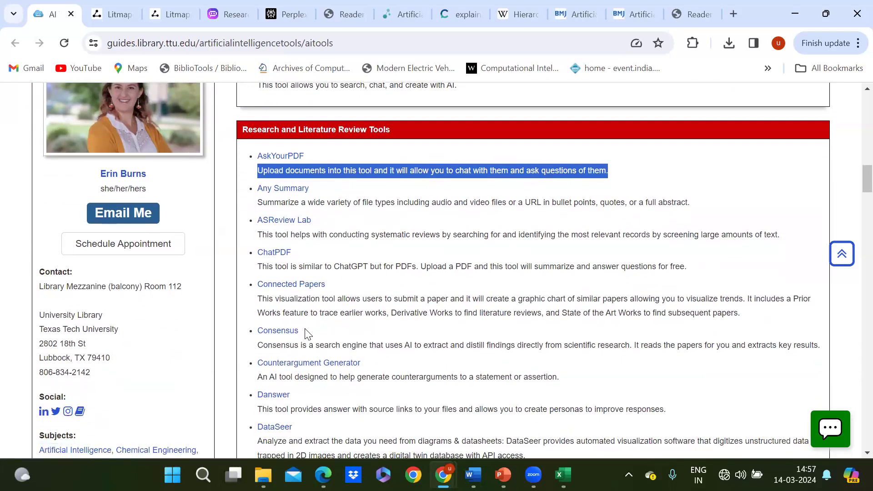
{"action": "scroll", "coordinate": [305, 334], "scroll_direction": "down", "scroll_amount": 5}
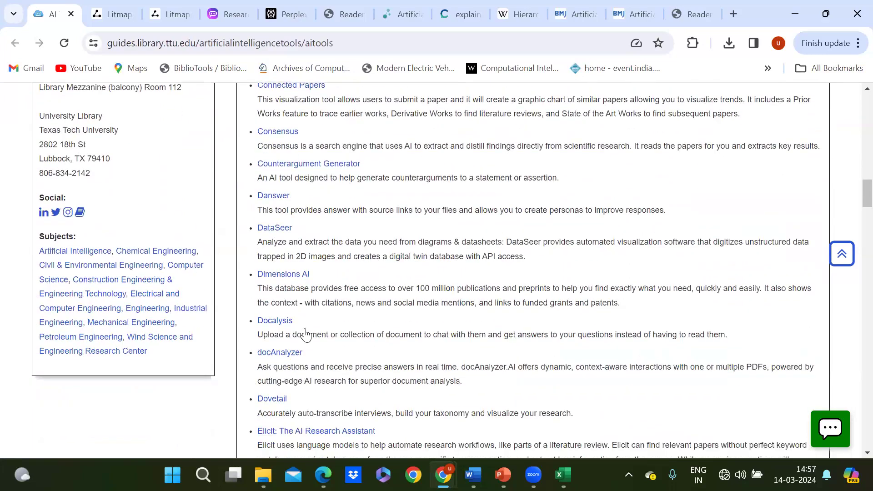
{"action": "scroll", "coordinate": [306, 329], "scroll_direction": "down", "scroll_amount": 7}
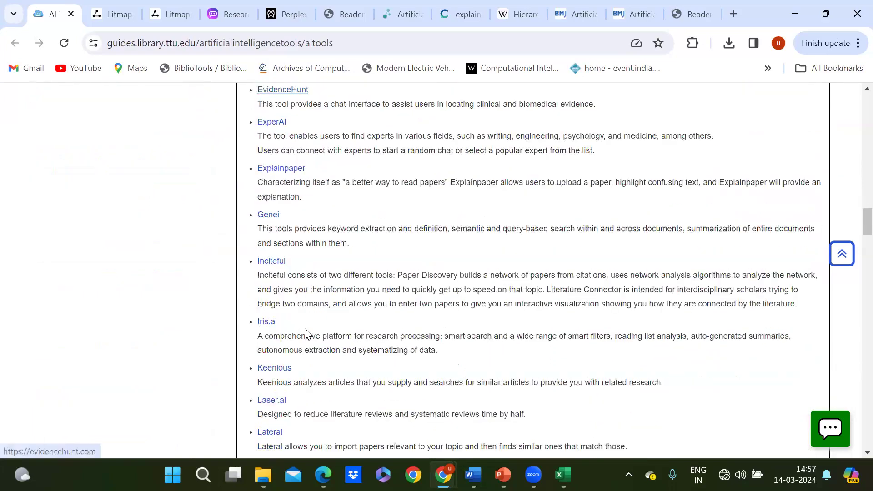
{"action": "scroll", "coordinate": [305, 330], "scroll_direction": "down", "scroll_amount": 15}
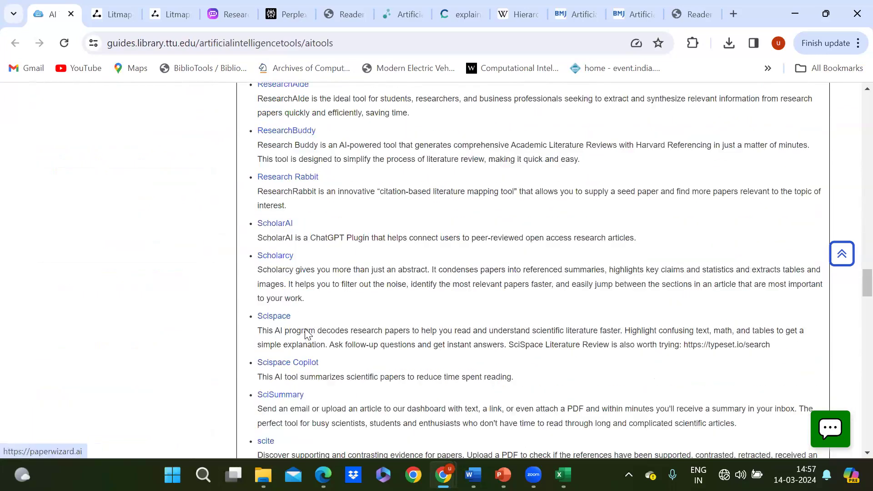
{"action": "scroll", "coordinate": [305, 334], "scroll_direction": "down", "scroll_amount": 9}
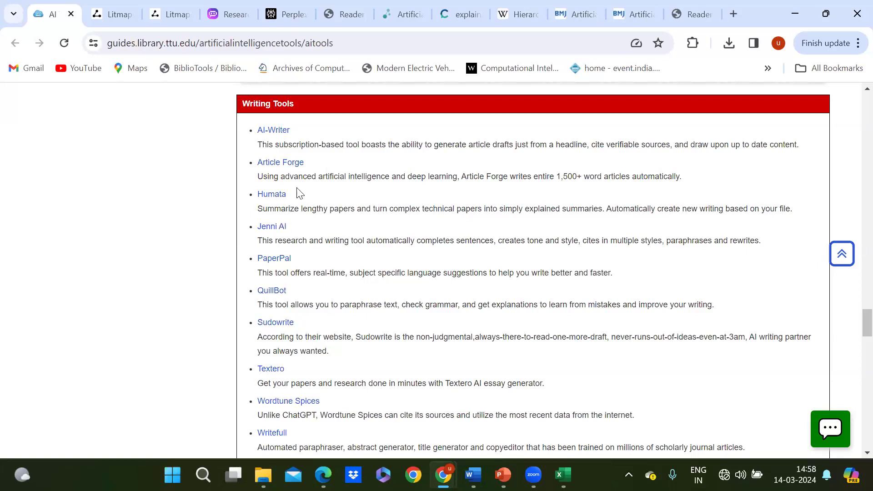
{"action": "left_click", "coordinate": [276, 295]}
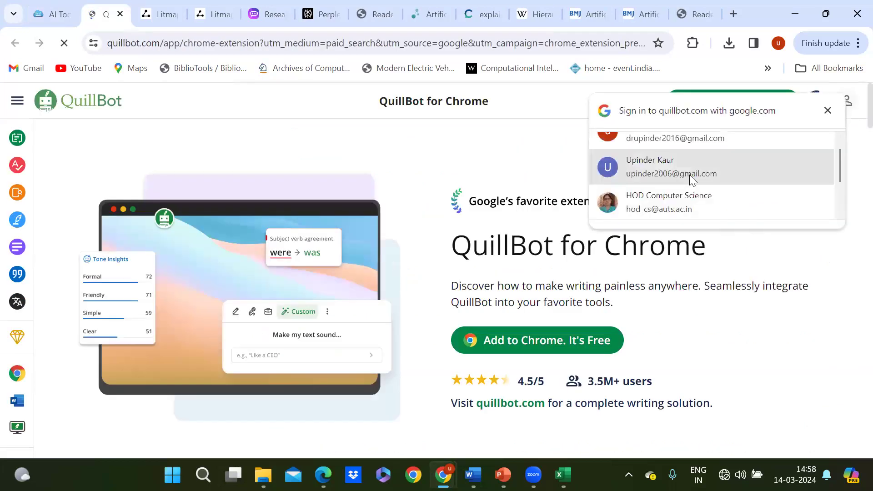
- Sign in to QuillBot with the second listed Google account and open the Paraphraser
{"action": "left_click", "coordinate": [689, 175]}
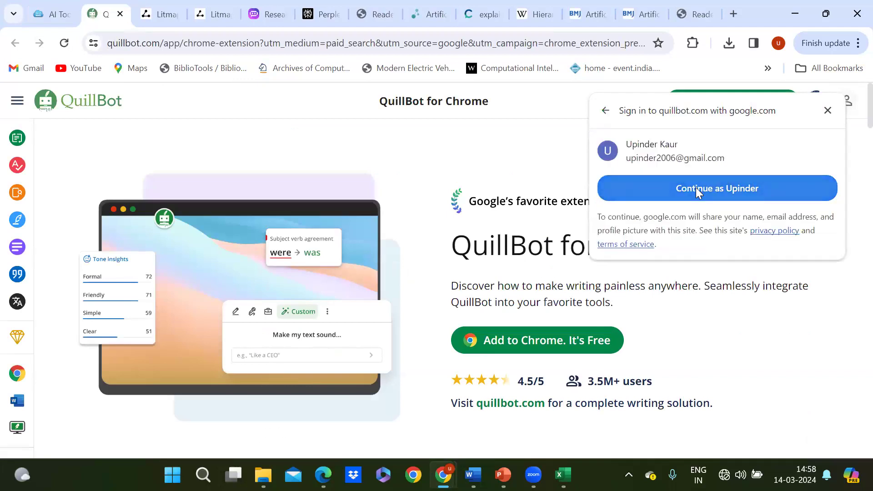
{"action": "left_click", "coordinate": [697, 188]}
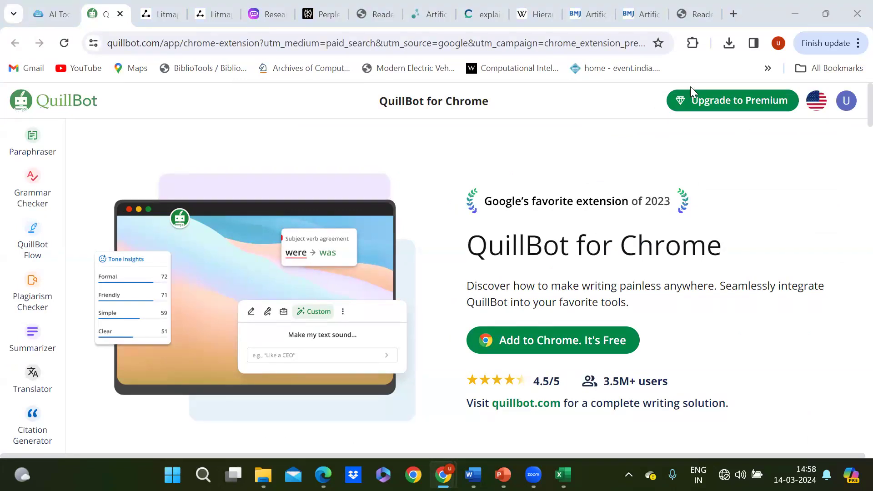
{"action": "left_click", "coordinate": [36, 150]}
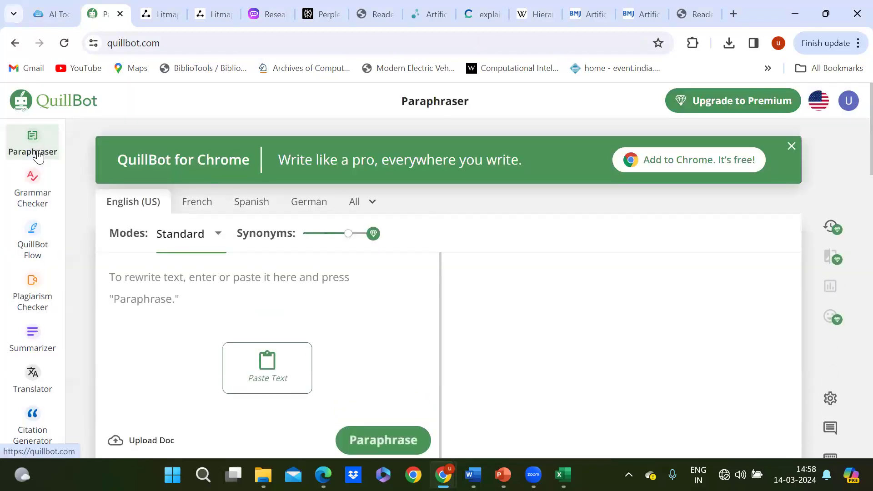
- Try to select a passage from the introduction of the tidal marsh sparrows paper in Explainpaper
{"action": "mouse_move", "coordinate": [473, 475]}
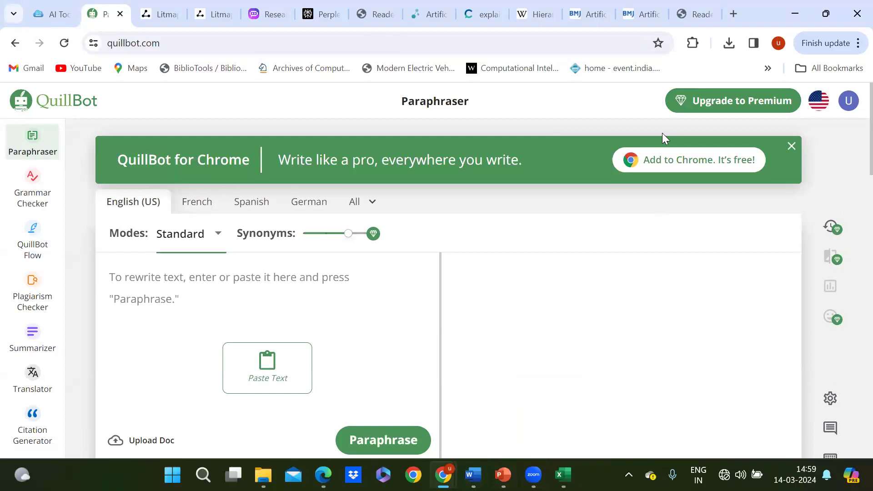
{"action": "left_click", "coordinate": [697, 15]}
{"action": "scroll", "coordinate": [280, 391], "scroll_direction": "down", "scroll_amount": 15}
{"action": "scroll", "coordinate": [279, 394], "scroll_direction": "down", "scroll_amount": 6}
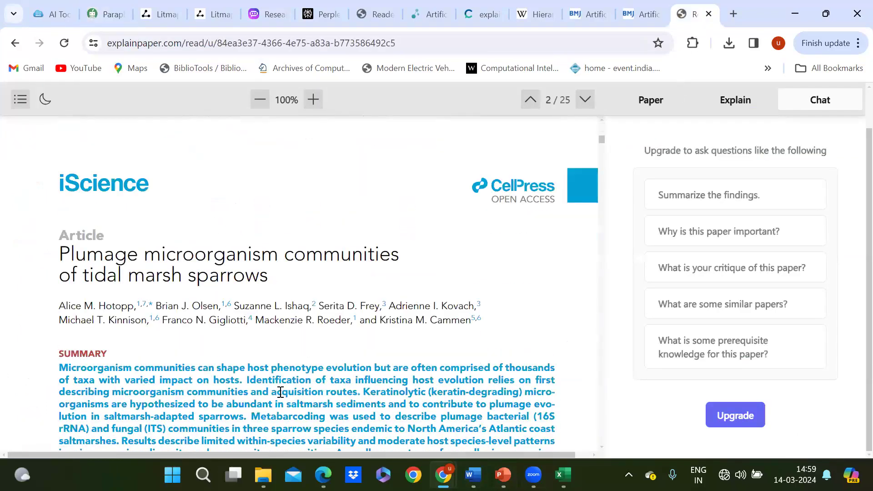
{"action": "scroll", "coordinate": [70, 264], "scroll_direction": "down", "scroll_amount": 3}
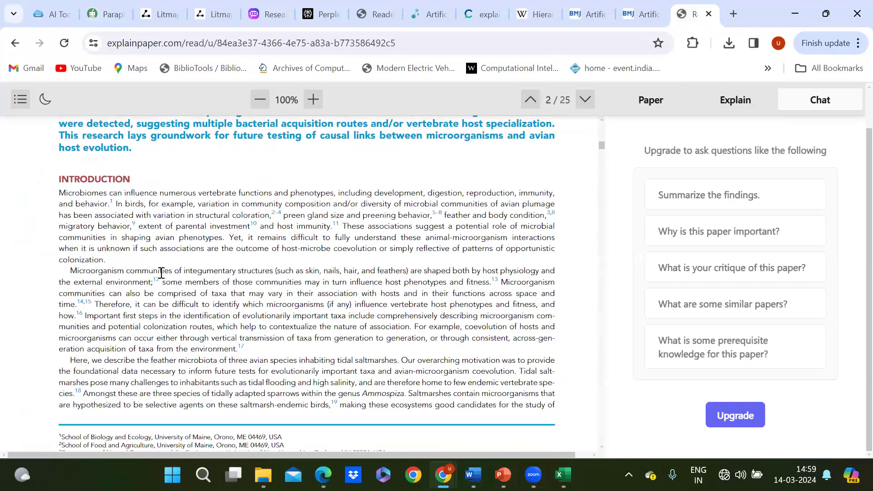
{"action": "left_click_drag", "start_coordinate": [71, 317], "coordinate": [302, 387]}
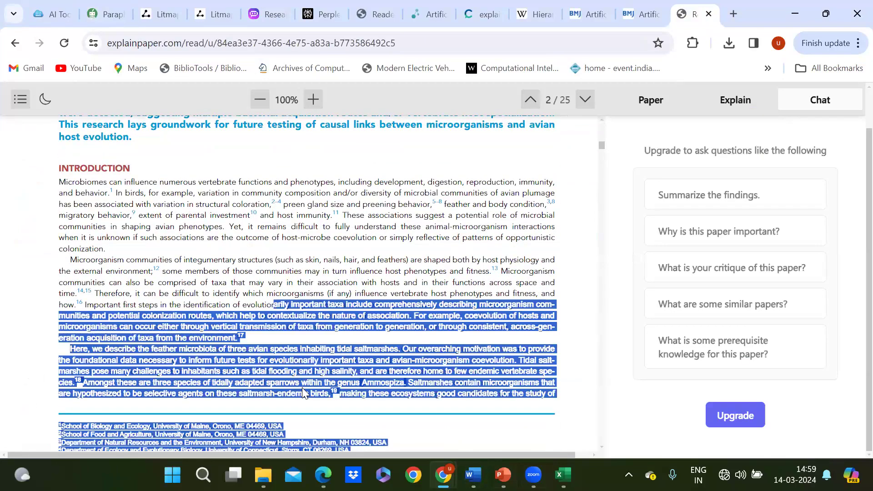
{"action": "left_click_drag", "start_coordinate": [76, 262], "coordinate": [218, 237]}
{"action": "left_click", "coordinate": [454, 208]}
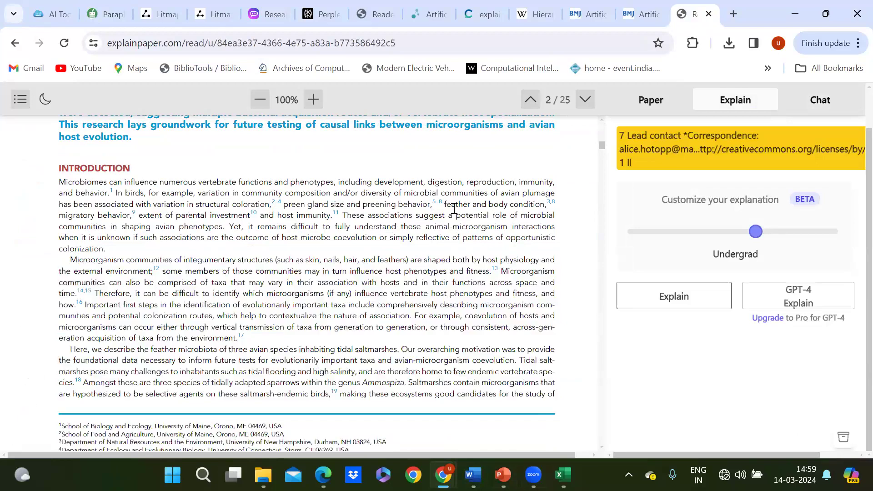
- Copy the first paragraph of the Definition section from the Wikipedia article Hierarchy of evidence
{"action": "left_click", "coordinate": [532, 14]}
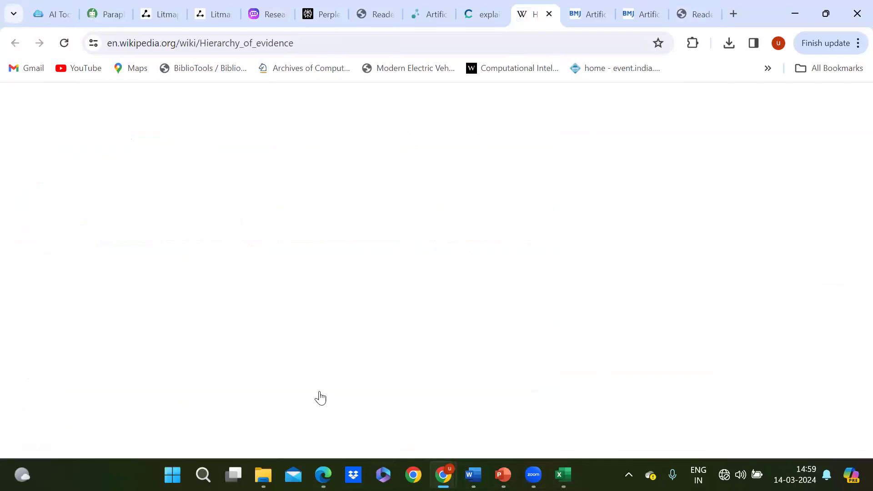
{"action": "scroll", "coordinate": [224, 331], "scroll_direction": "down", "scroll_amount": 4}
{"action": "triple_click", "coordinate": [559, 332]}
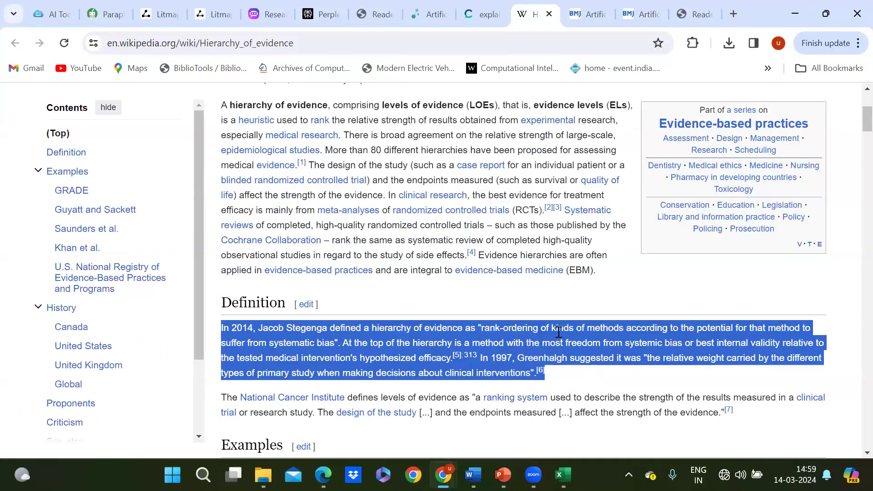
{"action": "right_click", "coordinate": [558, 332]}
{"action": "left_click", "coordinate": [268, 189]}
{"action": "mouse_move", "coordinate": [324, 474]}
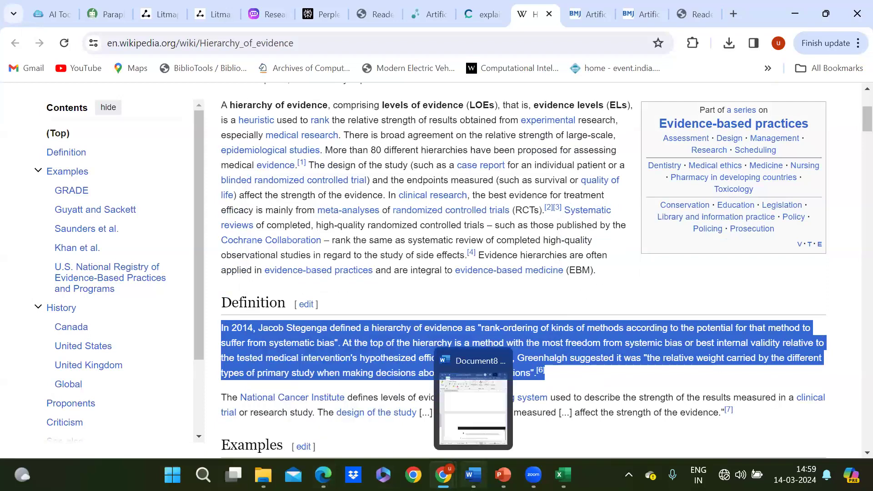
{"action": "mouse_move", "coordinate": [443, 475]}
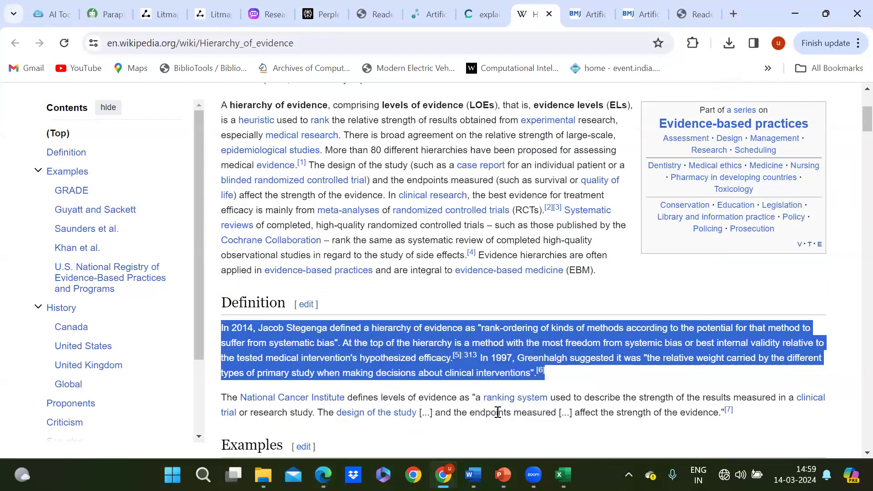
{"action": "key", "text": "alt+Tab"}
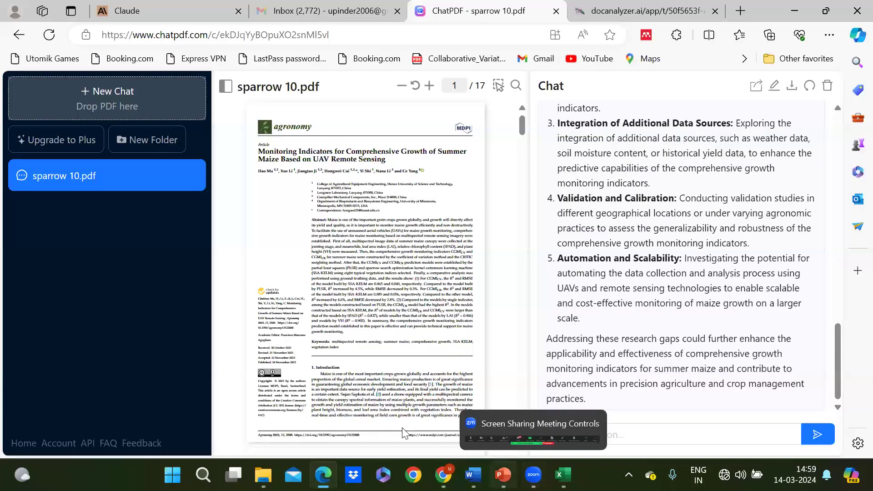
{"action": "key", "text": "alt+Tab"}
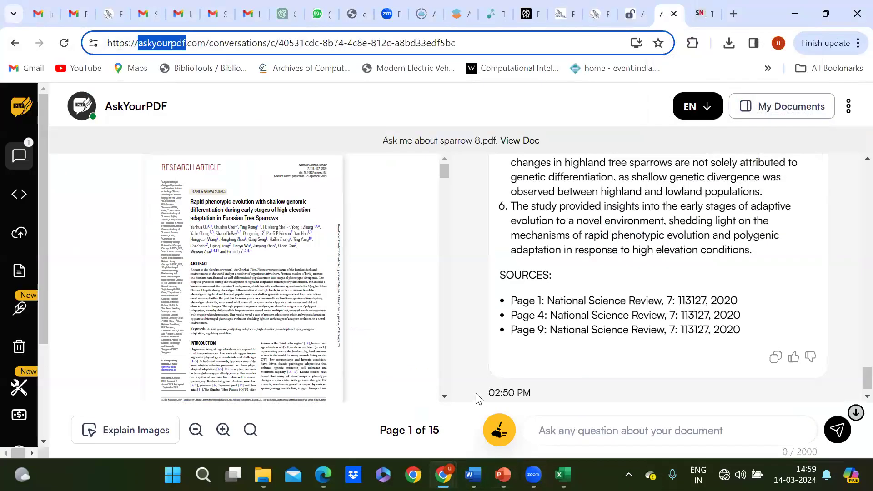
{"action": "left_click", "coordinate": [443, 476]}
{"action": "left_click", "coordinate": [517, 407]}
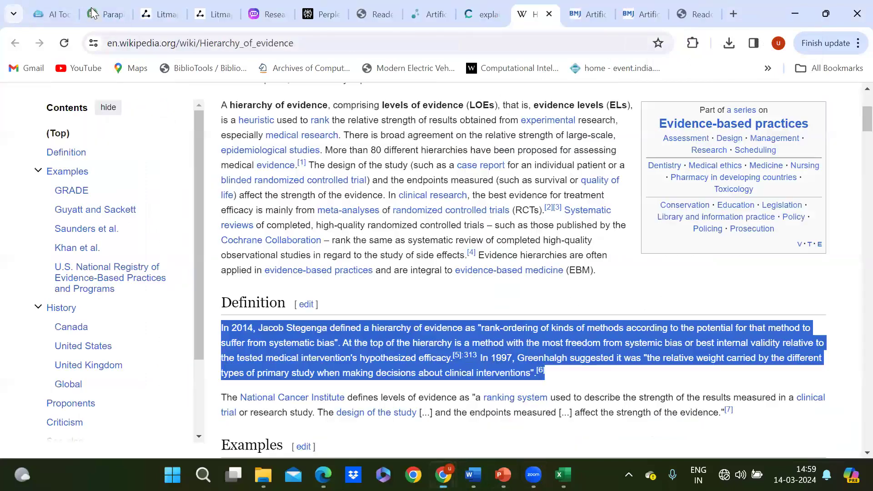
- Paraphrase the copied definition paragraph in QuillBot's Standard mode, and look through the available languages and modes
{"action": "key", "text": "ctrl+2"}
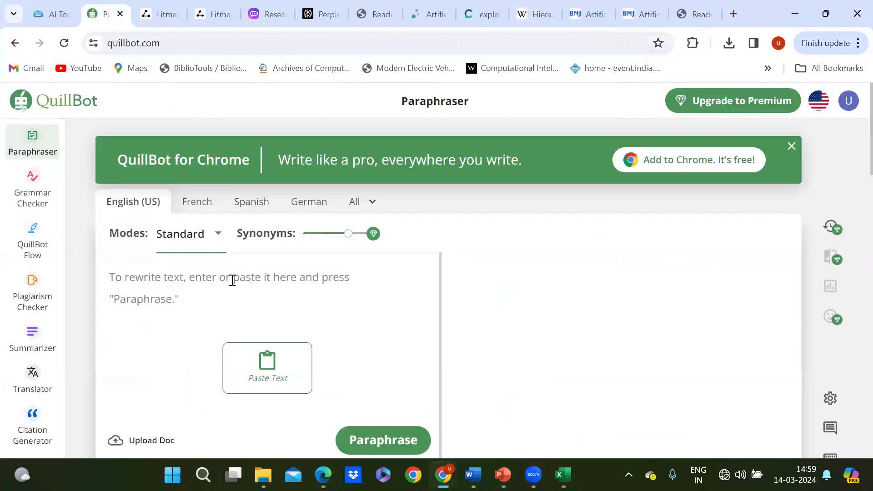
{"action": "key", "text": "ctrl+v"}
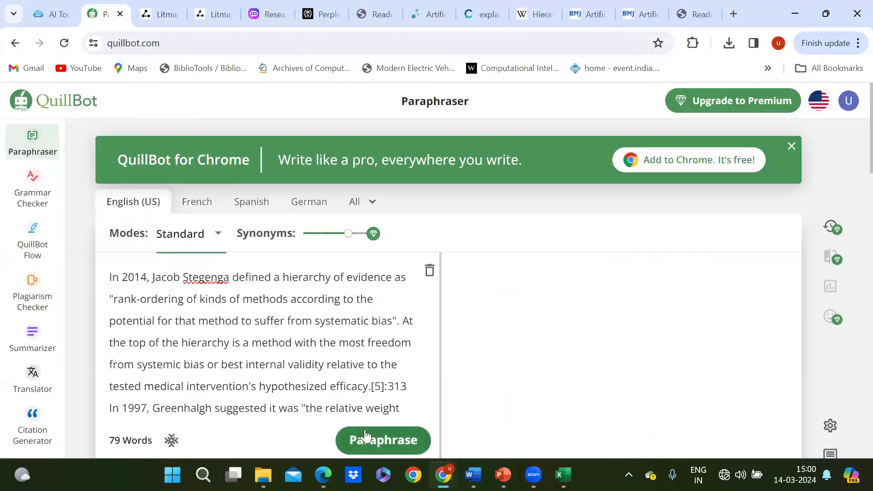
{"action": "left_click", "coordinate": [365, 436]}
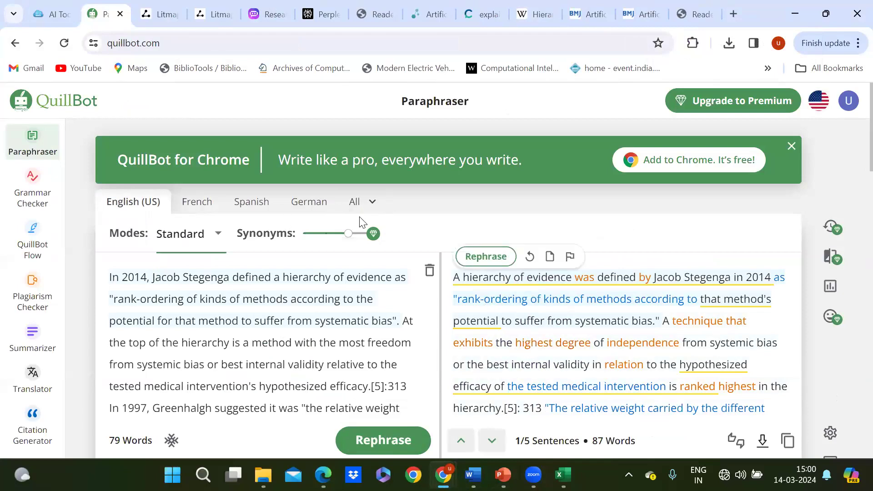
{"action": "left_click", "coordinate": [371, 205]}
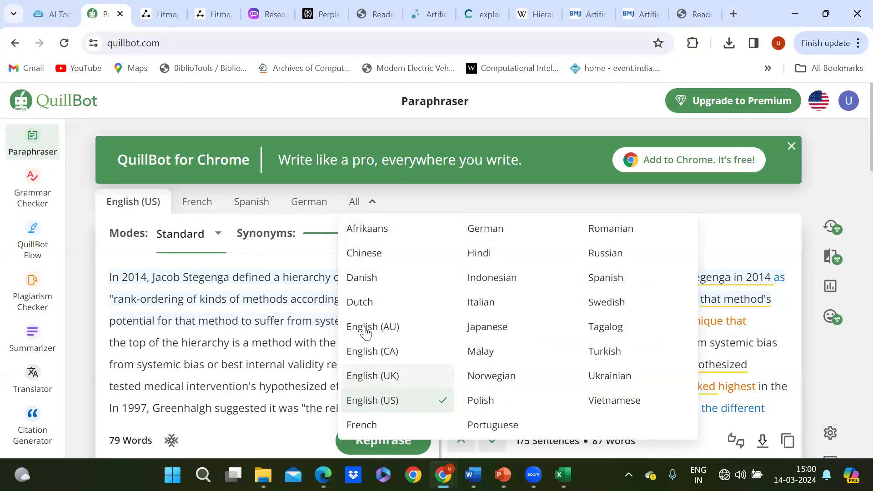
{"action": "left_click", "coordinate": [181, 242]}
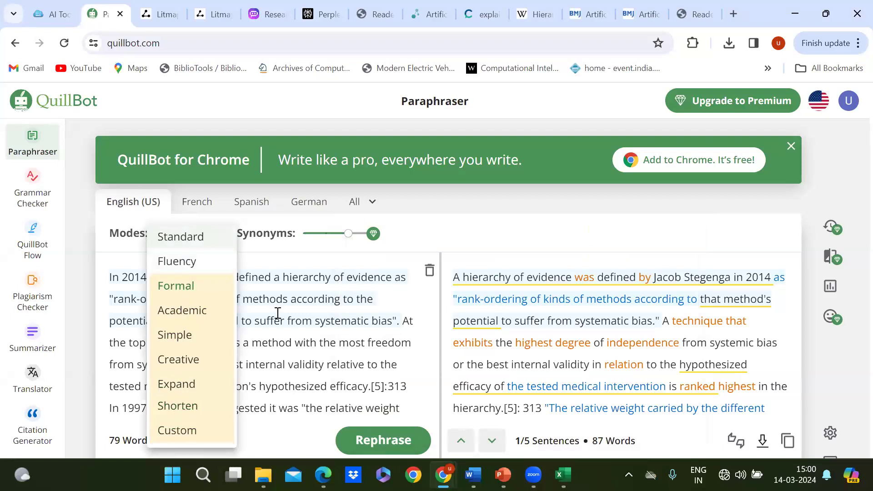
- Check the copied paragraph in QuillBot's Grammar Checker and fix all flagged errors
{"action": "left_click", "coordinate": [28, 182]}
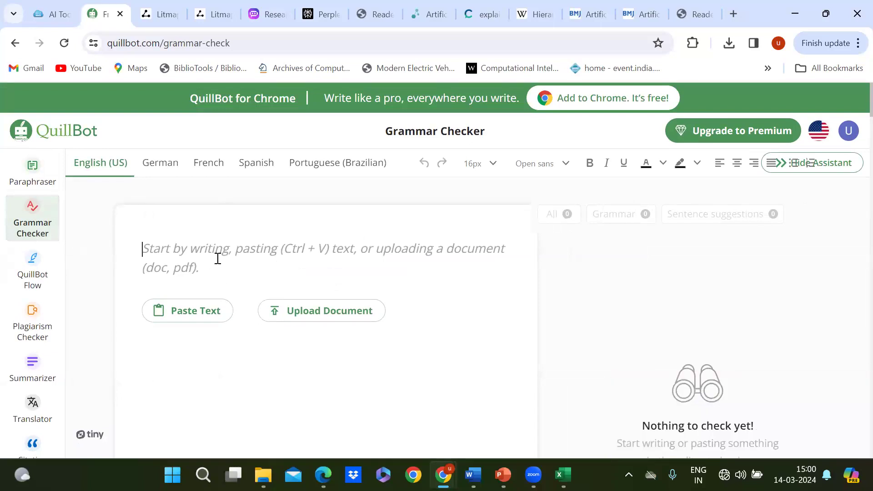
{"action": "key", "text": "ctrl+v"}
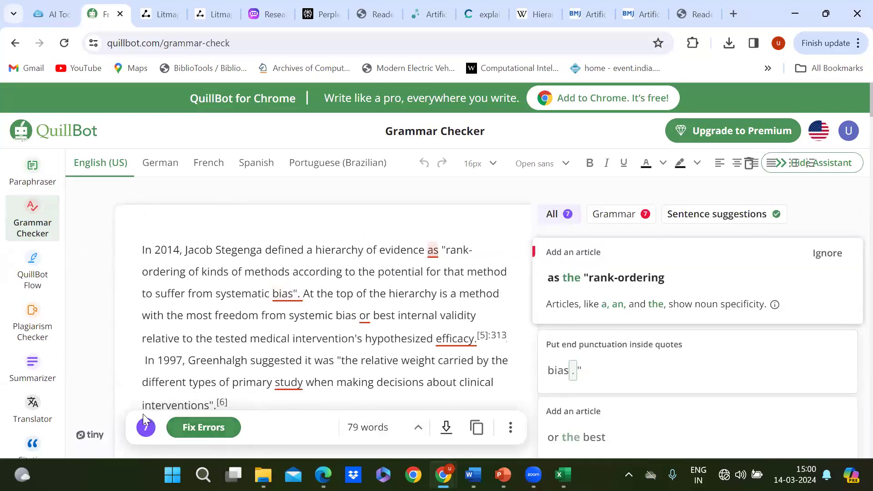
{"action": "left_click", "coordinate": [196, 428]}
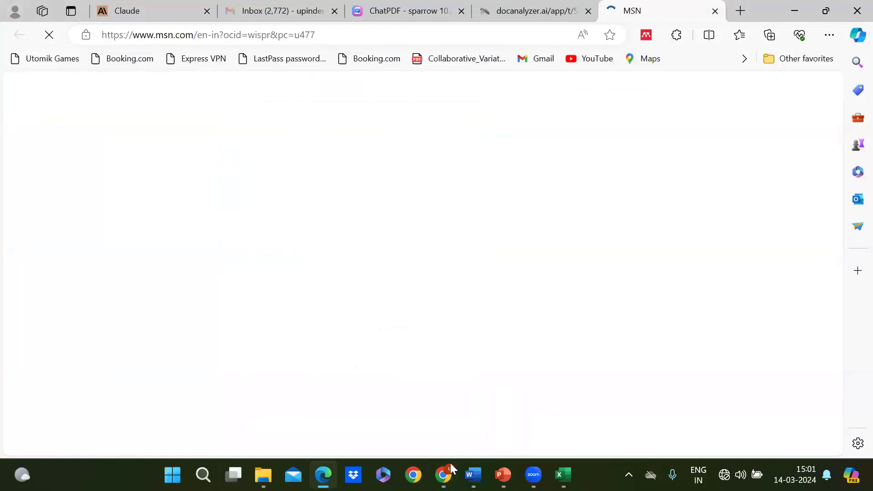
{"action": "mouse_move", "coordinate": [451, 463]}
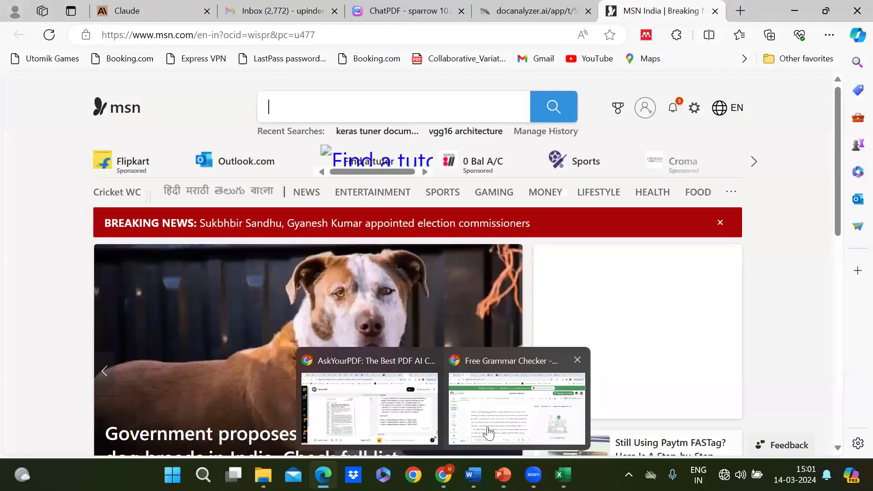
{"action": "key", "text": "alt+Tab"}
{"action": "scroll", "coordinate": [295, 291], "scroll_direction": "down", "scroll_amount": 2}
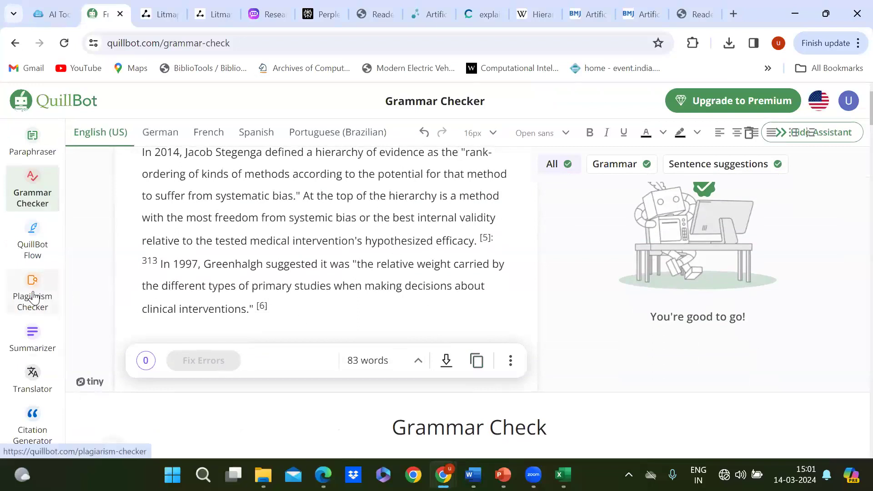
- View the Summarizer, and open the Citation Generator with the copied paragraph pasted as the webpage source
{"action": "left_click", "coordinate": [36, 335]}
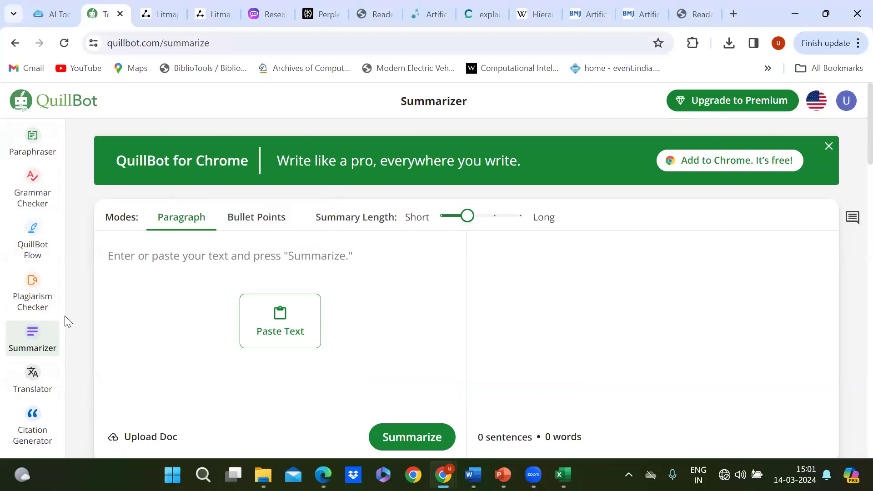
{"action": "left_click", "coordinate": [34, 417]}
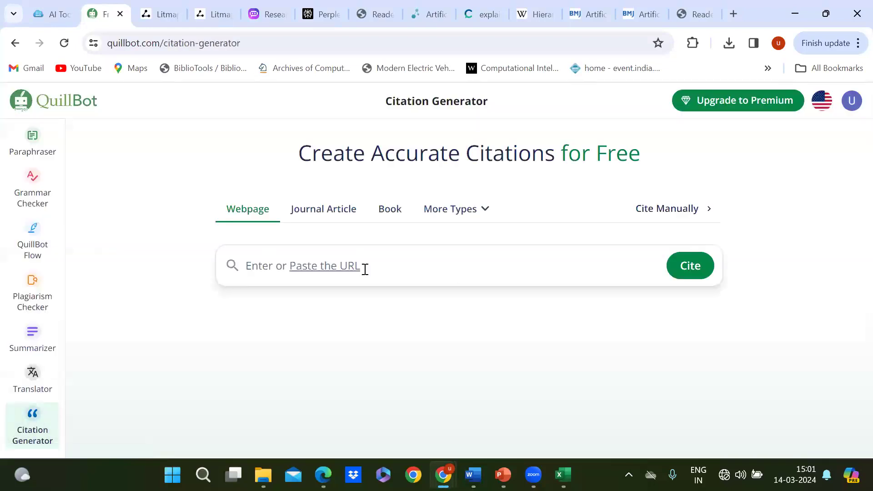
{"action": "left_click", "coordinate": [365, 269]}
{"action": "key", "text": "ctrl+v"}
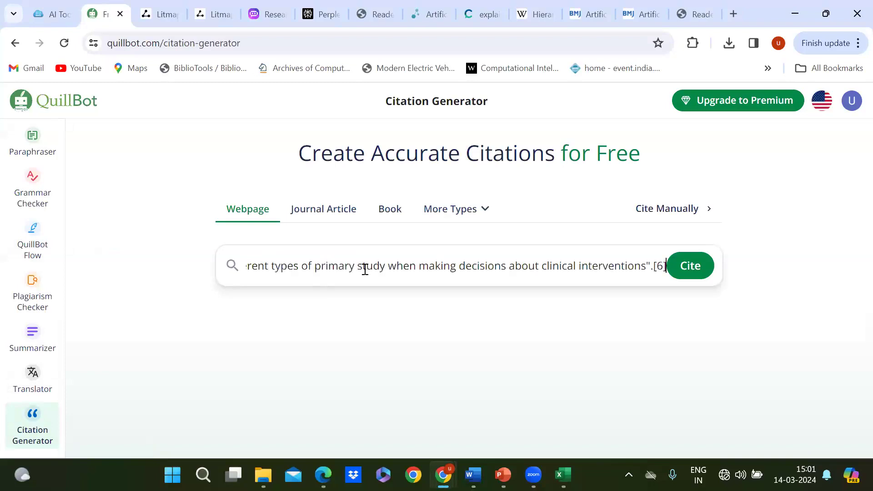
{"action": "key", "text": "ctrl+a"}
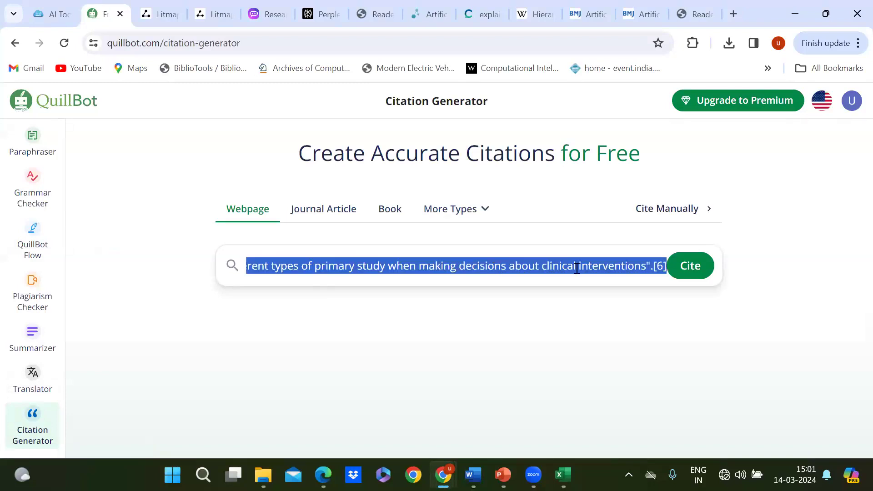
{"action": "mouse_move", "coordinate": [562, 475]}
{"action": "mouse_move", "coordinate": [444, 475]}
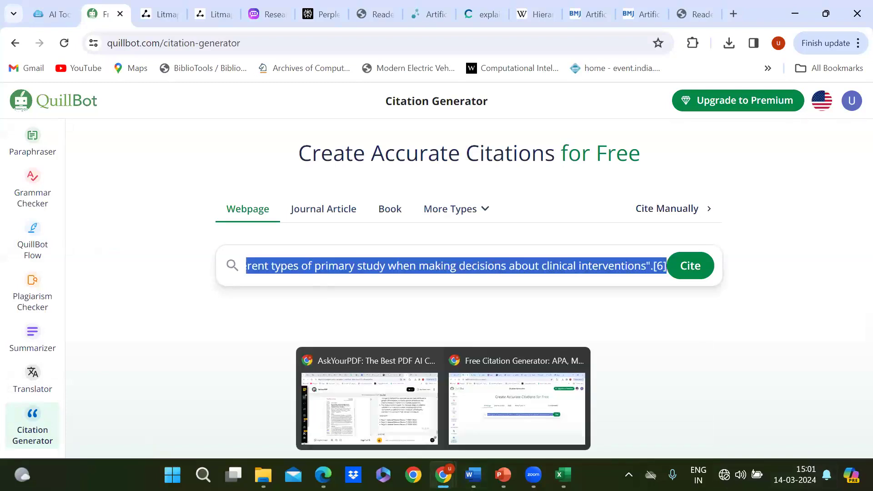
{"action": "left_click", "coordinate": [402, 411]}
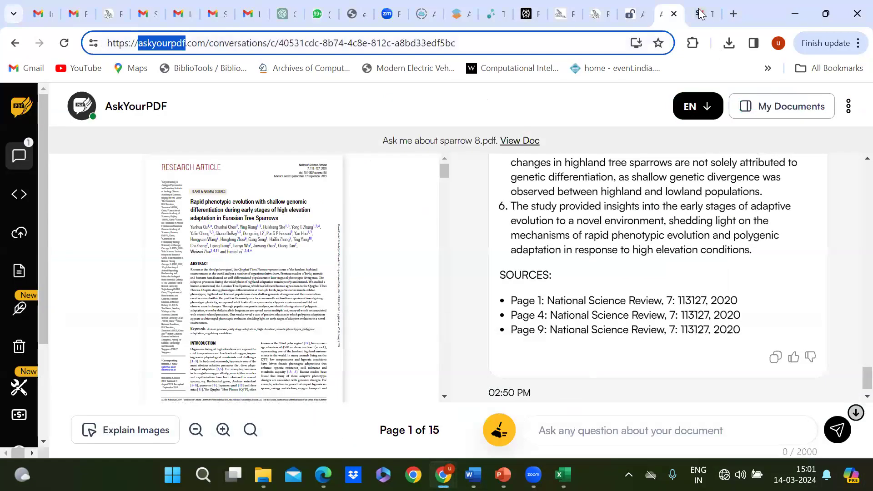
{"action": "key", "text": "alt+Tab"}
{"action": "right_click", "coordinate": [253, 248]}
{"action": "left_click", "coordinate": [273, 259]}
{"action": "mouse_move", "coordinate": [444, 475]}
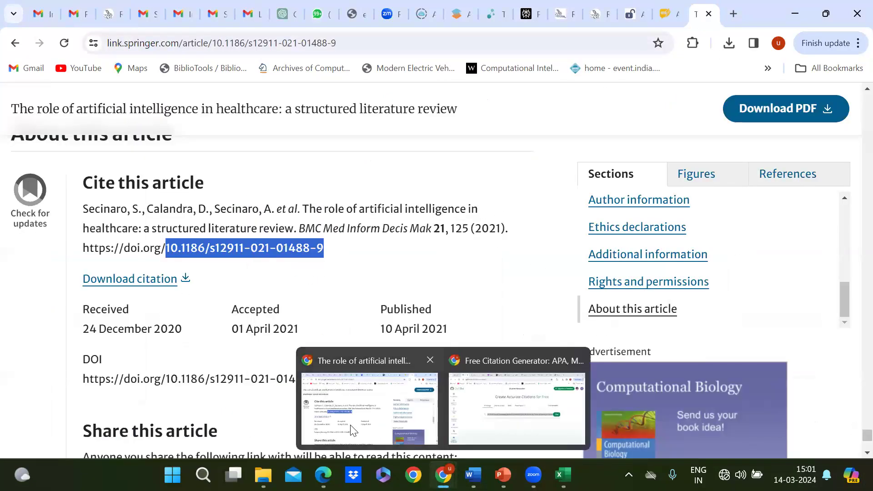
{"action": "left_click", "coordinate": [502, 421]}
{"action": "key", "text": "ctrl+v"}
{"action": "left_click", "coordinate": [695, 268]}
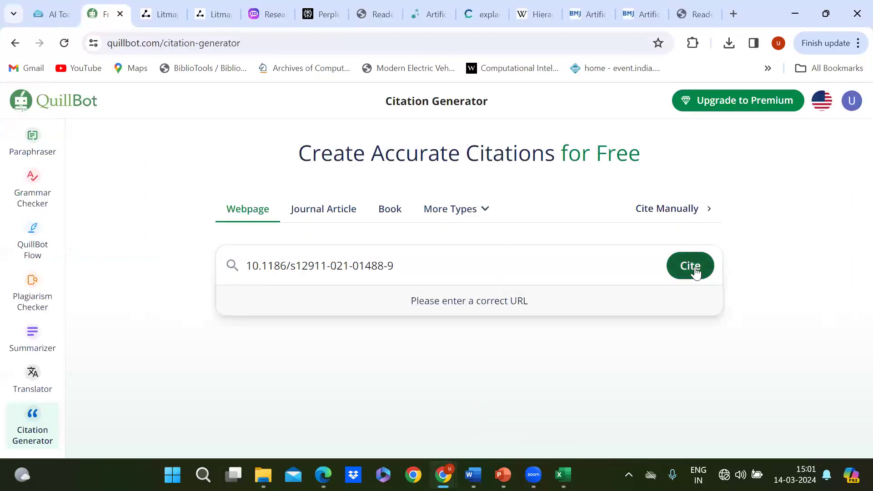
{"action": "mouse_move", "coordinate": [473, 475]}
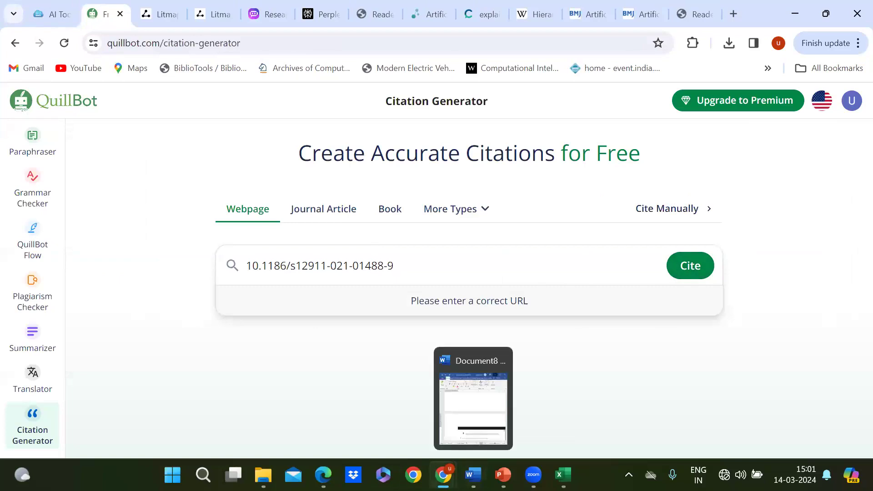
{"action": "left_click", "coordinate": [373, 420]}
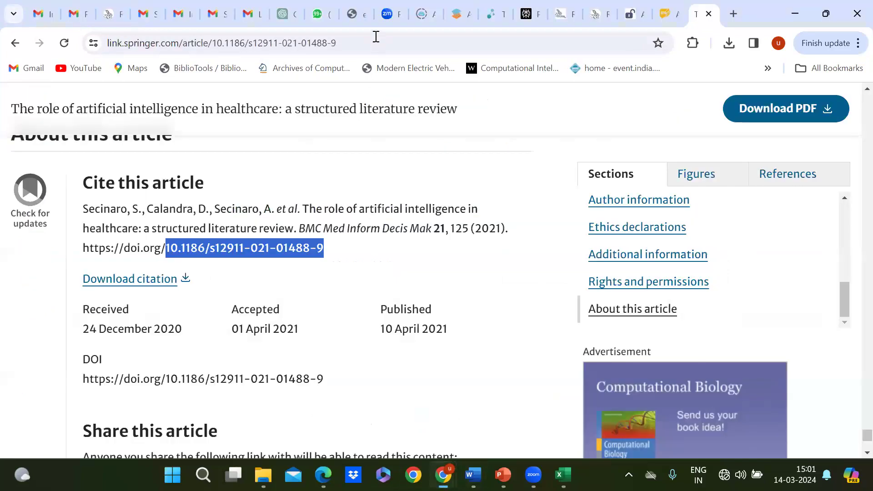
{"action": "left_click", "coordinate": [376, 39]}
{"action": "key", "text": "ctrl+c"}
{"action": "key", "text": "alt+Tab"}
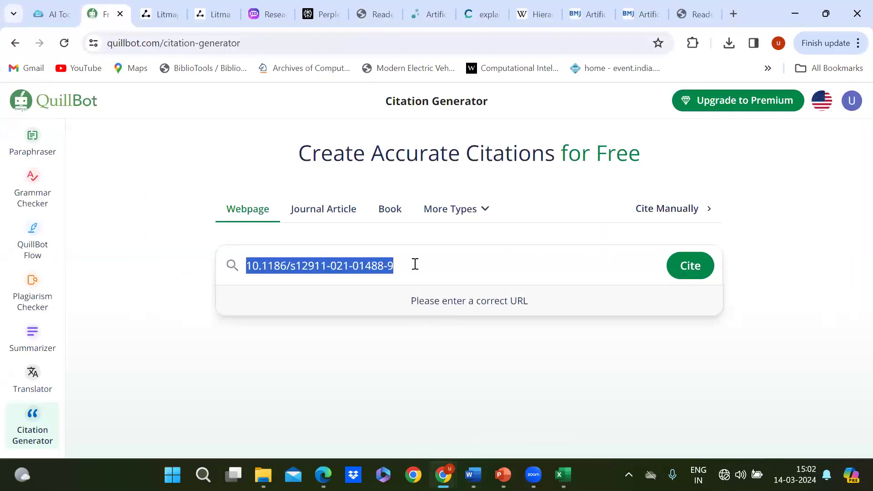
{"action": "key", "text": "ctrl+v"}
{"action": "left_click", "coordinate": [675, 267]}
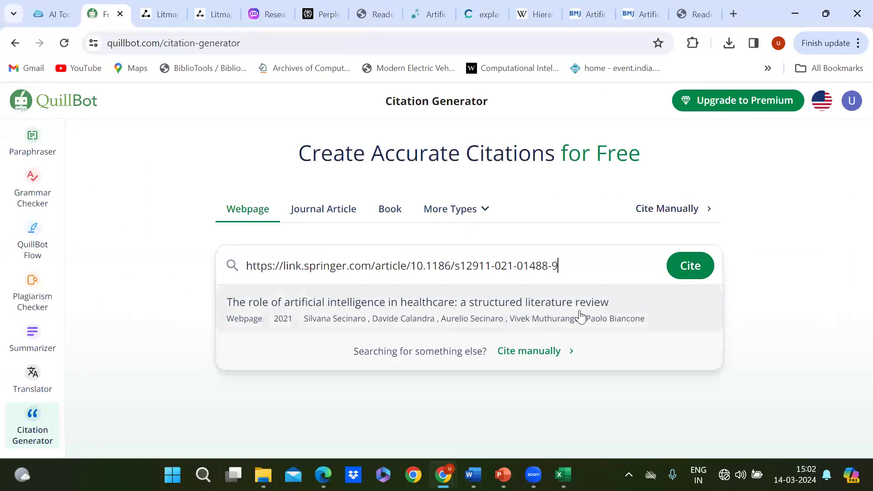
- View the manual citation form for a webpage and close it without saving a citation
{"action": "left_click", "coordinate": [525, 353]}
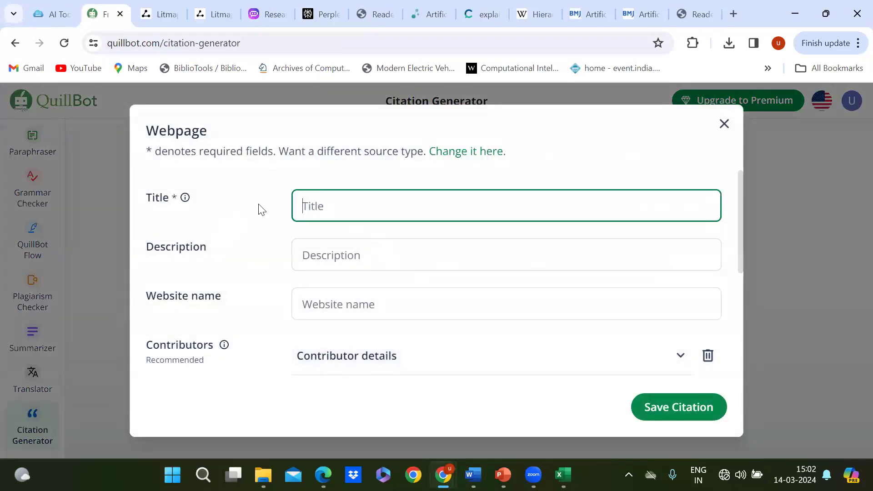
{"action": "left_click", "coordinate": [347, 255]}
{"action": "left_click", "coordinate": [359, 316]}
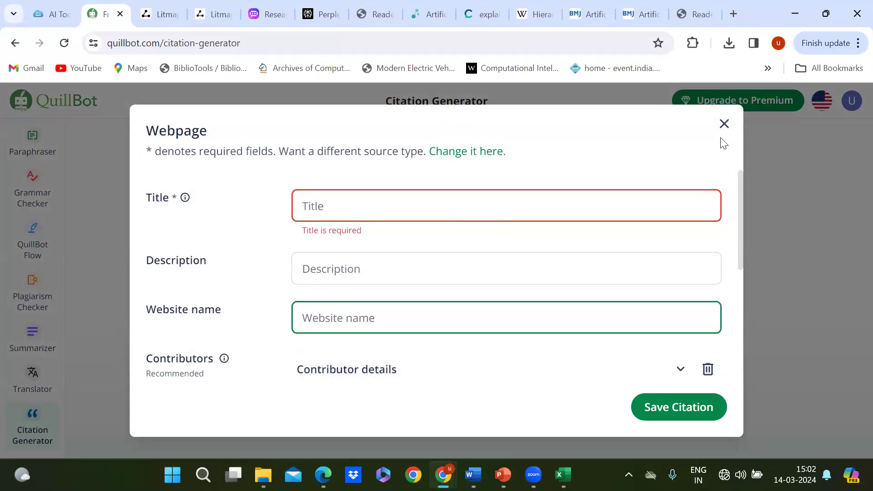
{"action": "left_click", "coordinate": [723, 124]}
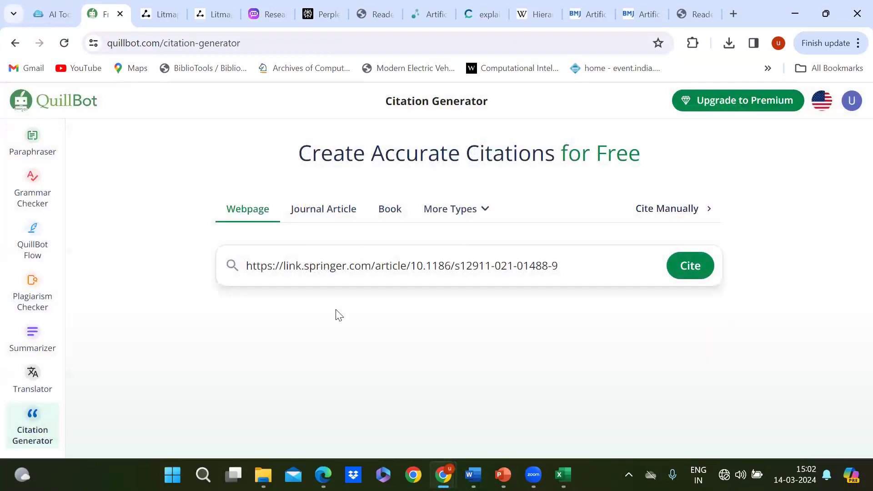
- View the citation inputs for journal articles and books, and look through the list of all source types
{"action": "left_click", "coordinate": [314, 211]}
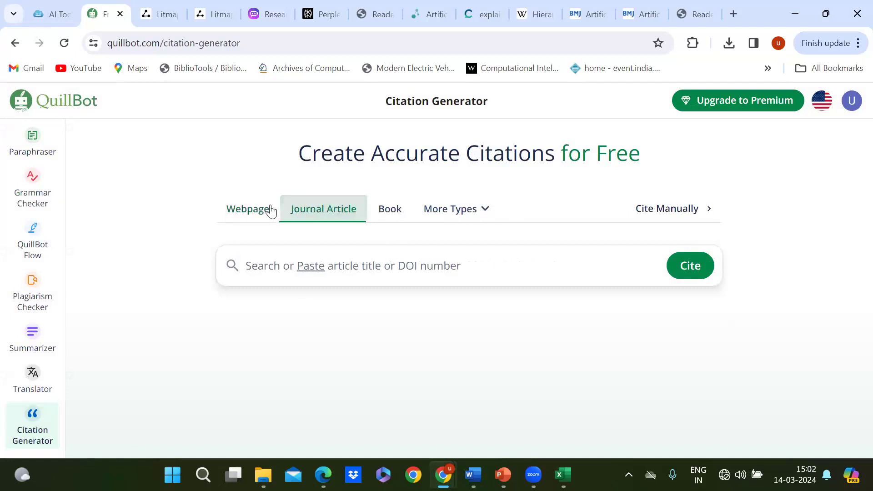
{"action": "left_click", "coordinate": [266, 208]}
{"action": "left_click", "coordinate": [403, 210]}
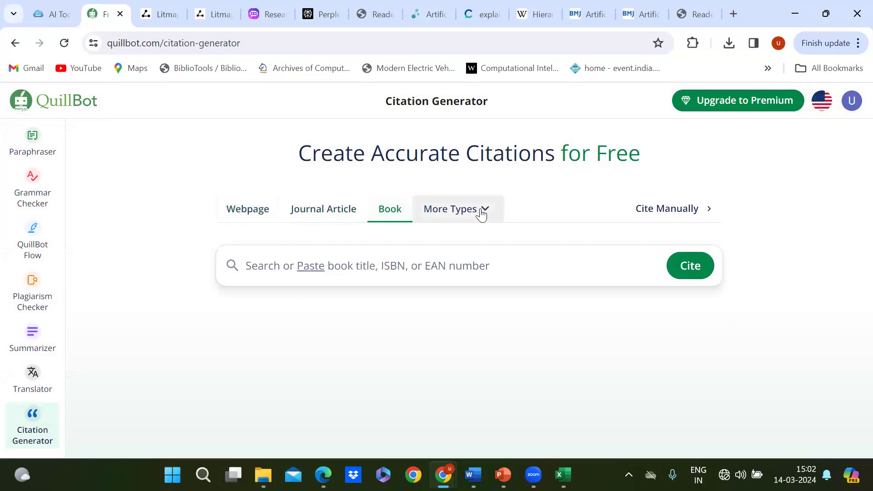
{"action": "left_click", "coordinate": [481, 212]}
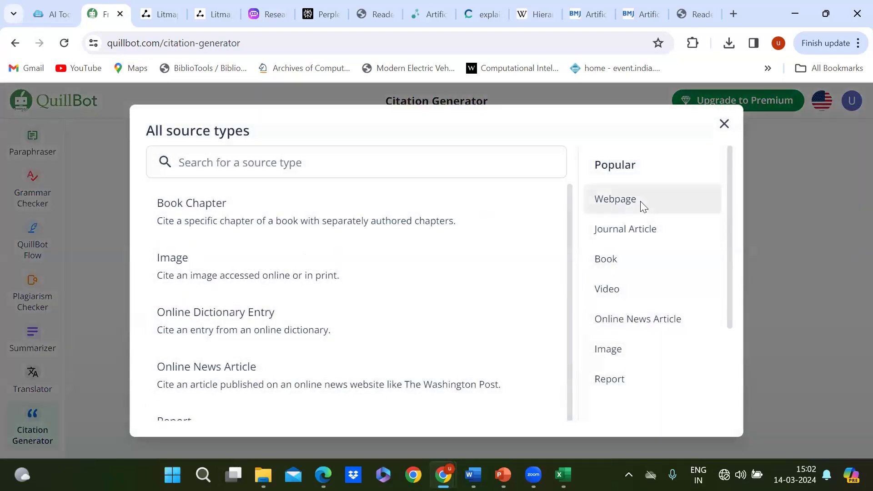
{"action": "left_click", "coordinate": [725, 124]}
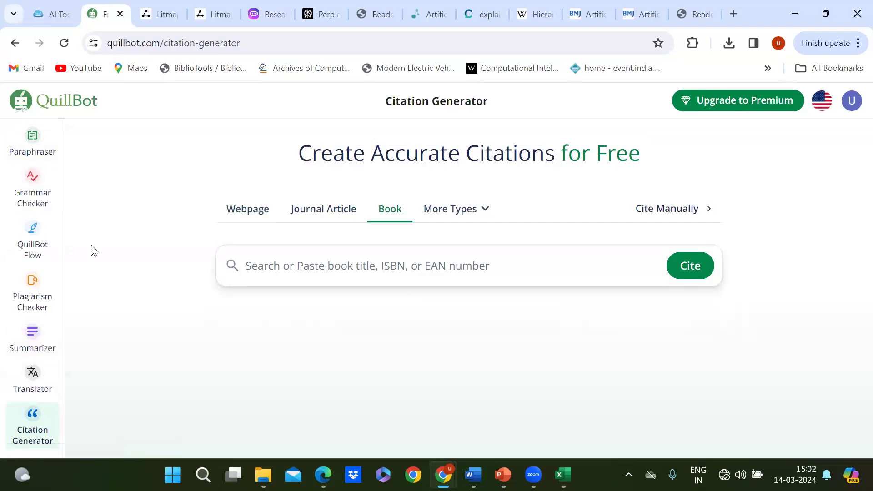
- Return to the library guide of AI tools and open Wordtune Spices from its Writing Tools list
{"action": "mouse_move", "coordinate": [444, 475]}
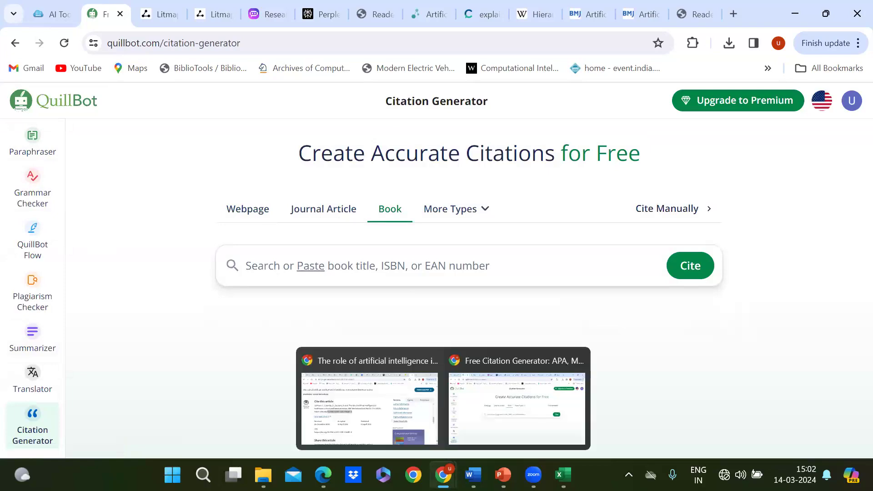
{"action": "left_click", "coordinate": [43, 3]}
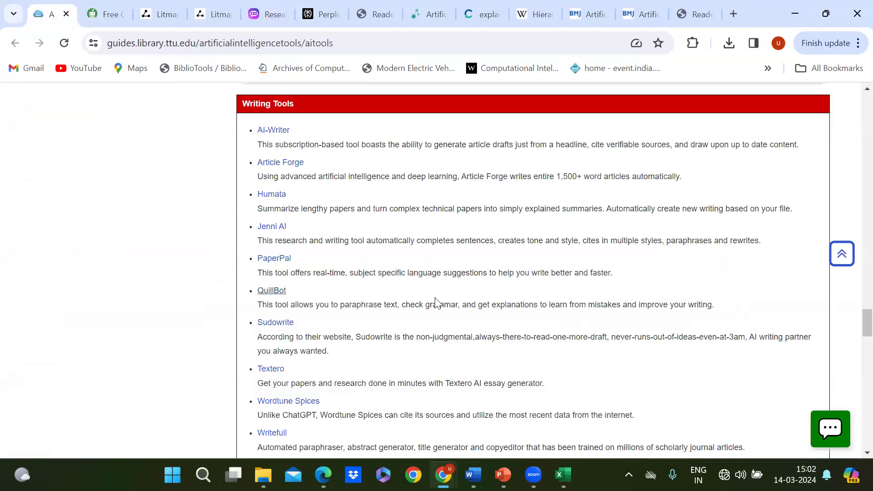
{"action": "scroll", "coordinate": [435, 301], "scroll_direction": "up", "scroll_amount": 2}
{"action": "scroll", "coordinate": [436, 300], "scroll_direction": "down", "scroll_amount": 1}
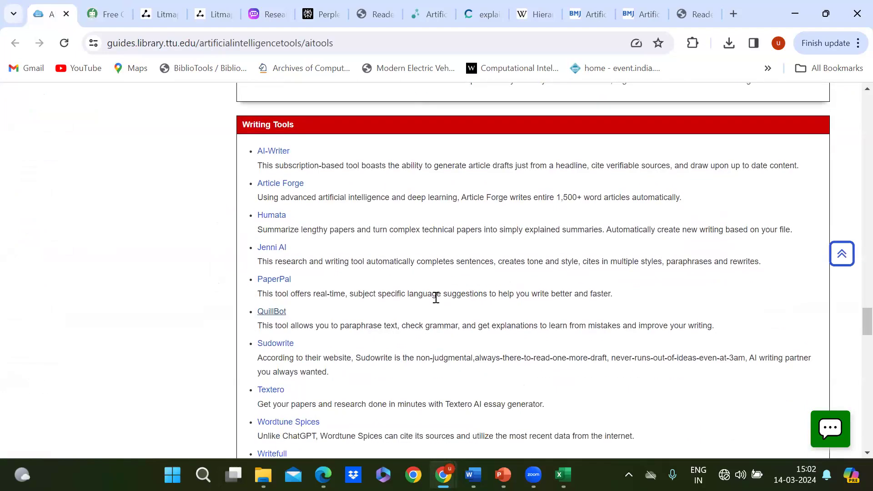
{"action": "scroll", "coordinate": [435, 297], "scroll_direction": "down", "scroll_amount": 1}
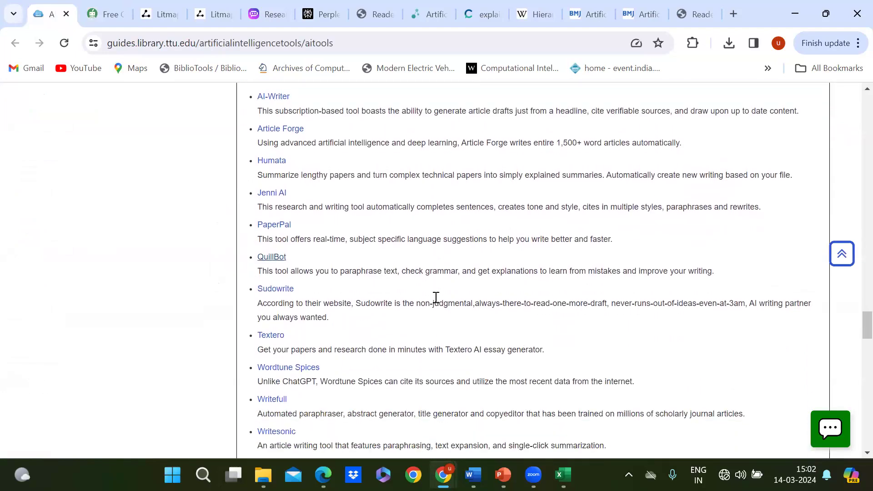
{"action": "left_click", "coordinate": [275, 370]}
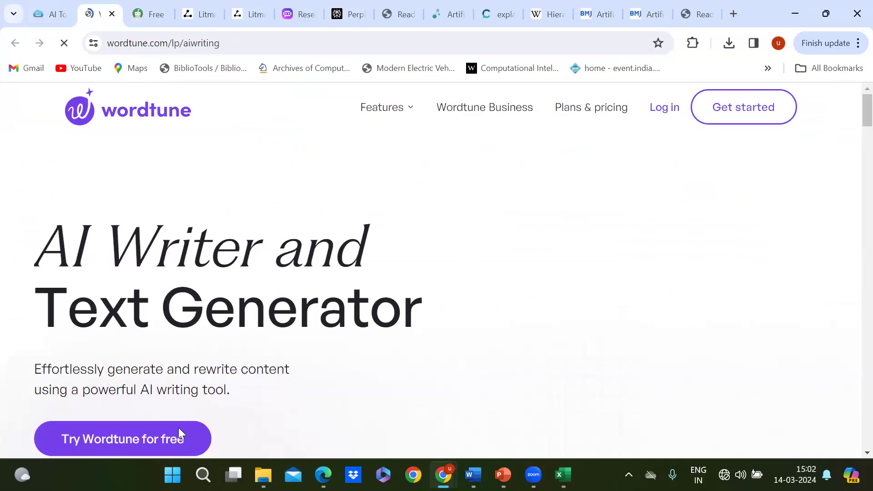
- Start the free Wordtune sign-up and sign in with the second listed Google account
{"action": "left_click", "coordinate": [161, 444]}
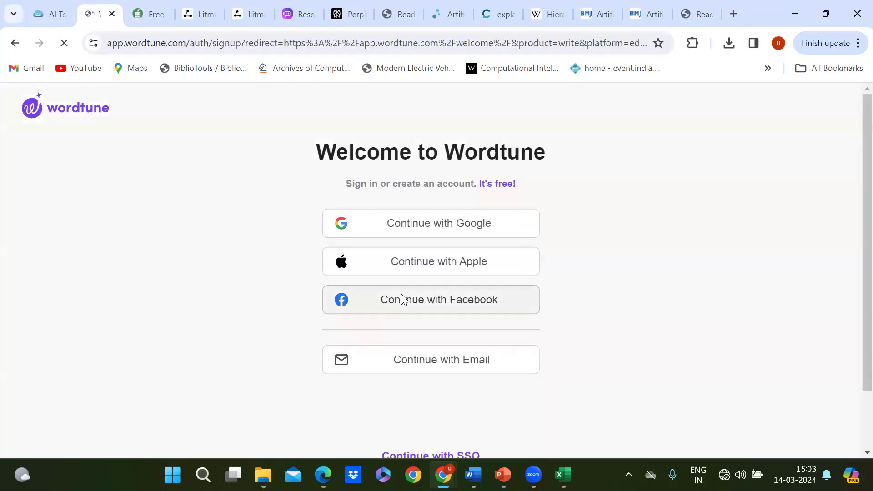
{"action": "left_click", "coordinate": [394, 226]}
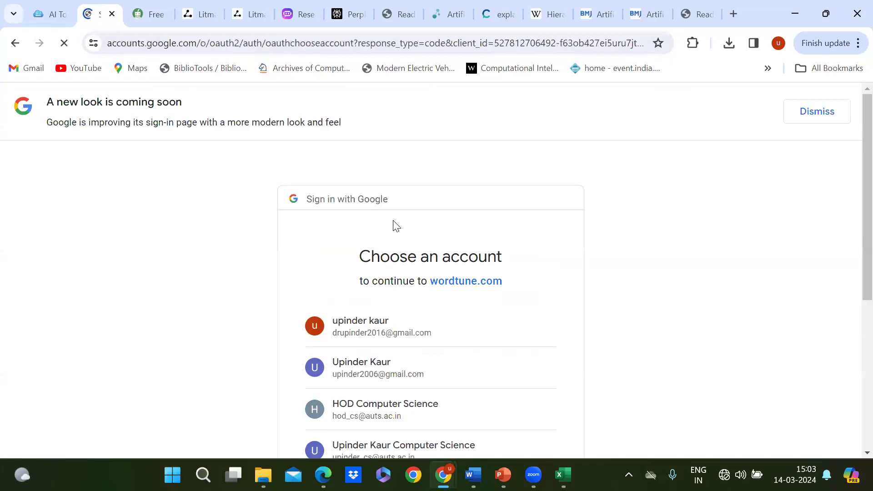
{"action": "left_click", "coordinate": [373, 378]}
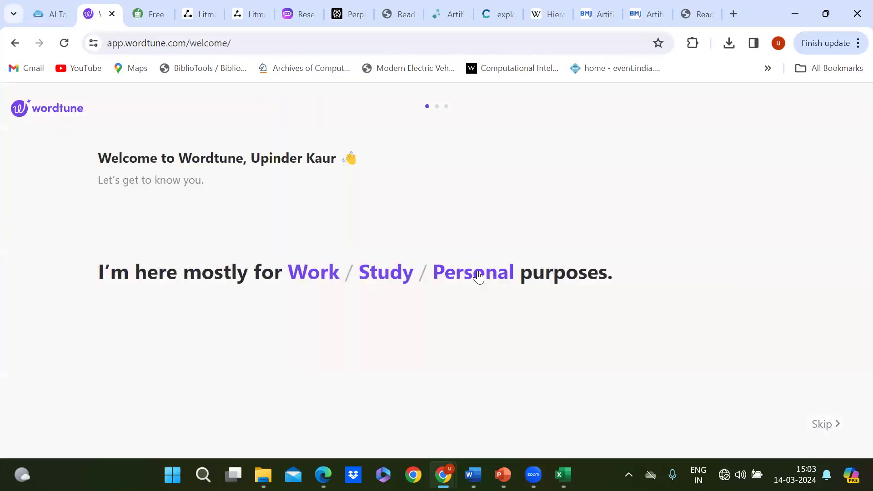
- Set the Wordtune purpose to Study and the native language to English, and open the web-based AI Workspace
{"action": "left_click", "coordinate": [393, 274]}
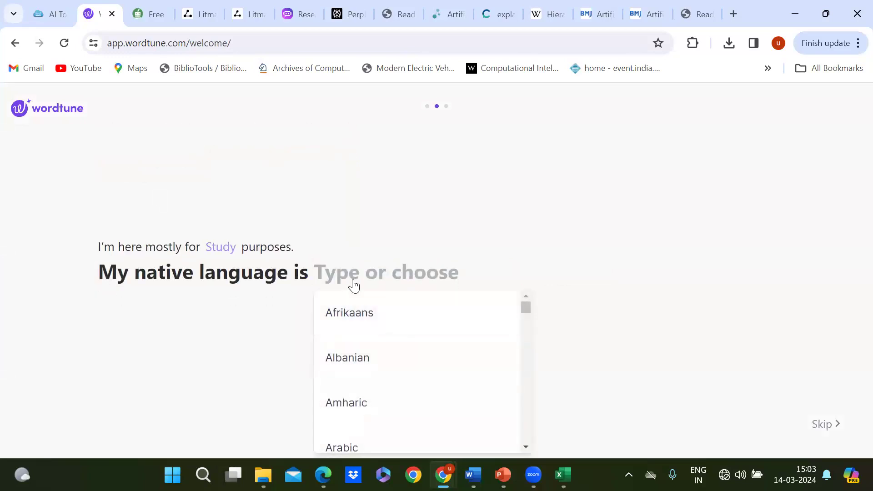
{"action": "type", "text": "e"}
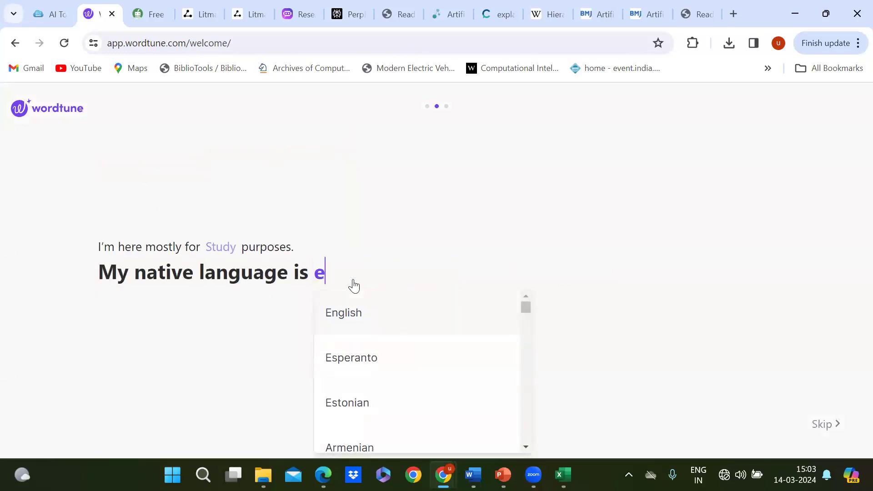
{"action": "left_click", "coordinate": [358, 320]}
{"action": "left_click", "coordinate": [358, 318]}
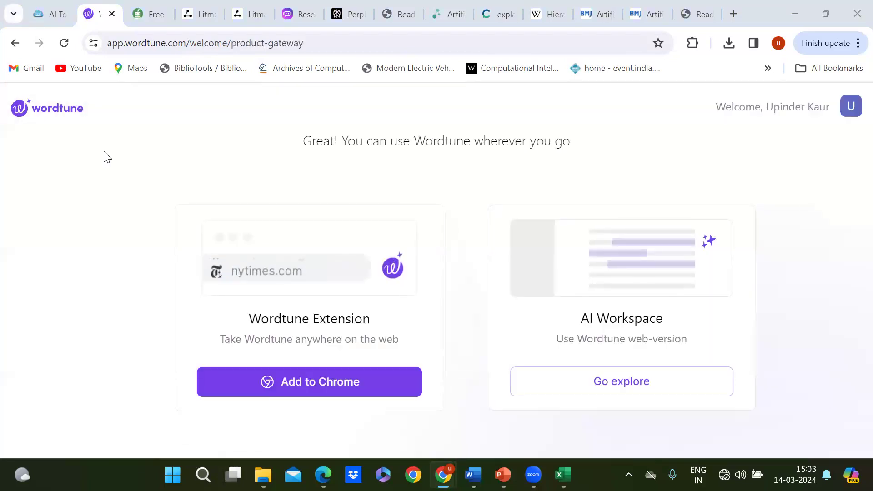
{"action": "left_click", "coordinate": [569, 390]}
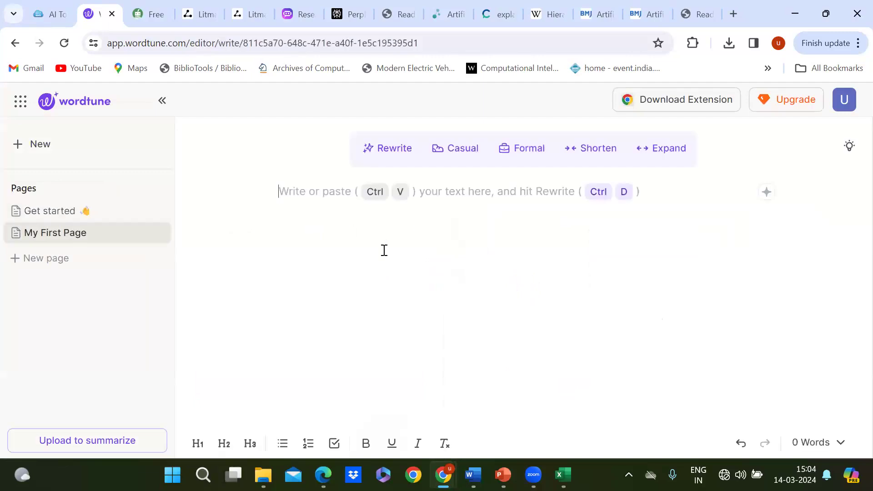
- Copy the highlighted first paragraph of the Definition section from the Wikipedia article on hierarchy of evidence
{"action": "key", "text": "ctrl+v"}
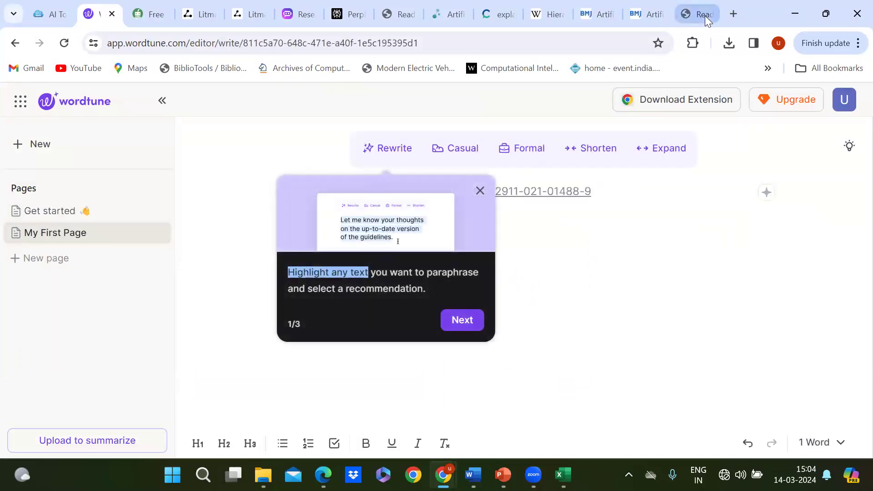
{"action": "left_click", "coordinate": [705, 15]}
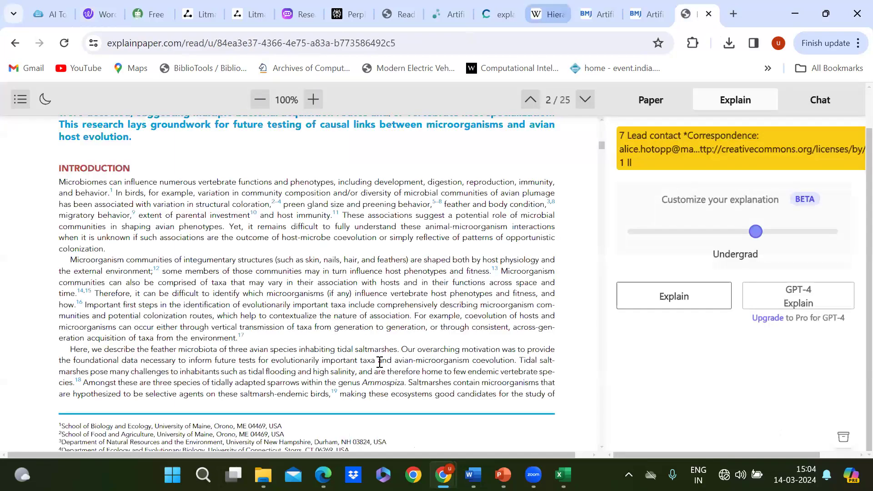
{"action": "key", "text": "ctrl+shift+Tab"}
{"action": "key", "text": "ctrl+shift+Tab"}
{"action": "key", "text": "ctrl+shift+Tab"}
{"action": "right_click", "coordinate": [379, 364]}
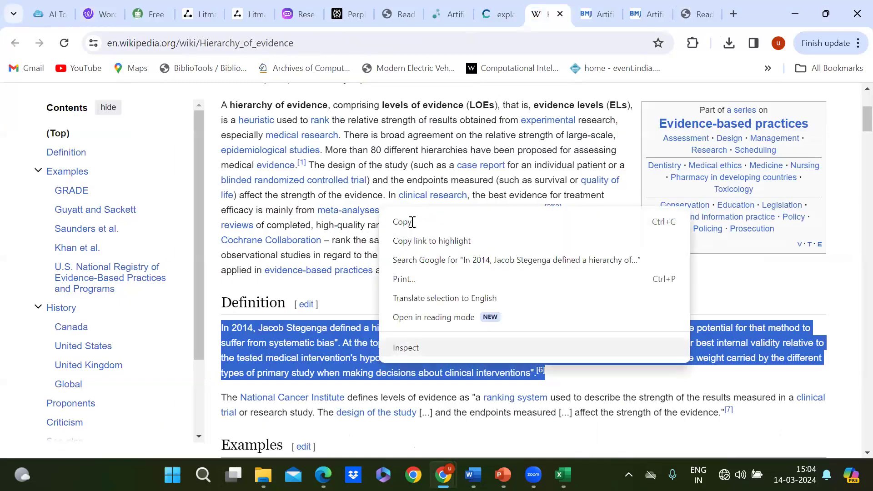
{"action": "left_click", "coordinate": [664, 8]}
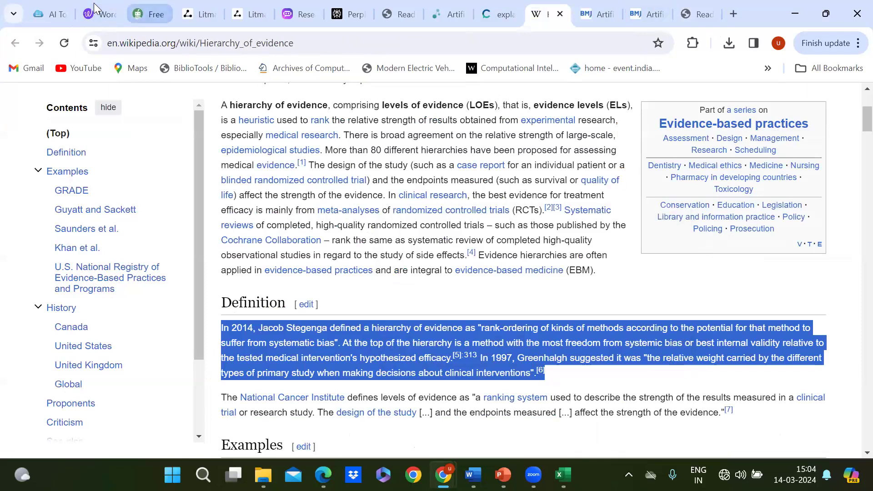
- Dismiss the Wordtune introduction tip and replace the link on My First Page with the copied definition paragraph
{"action": "left_click", "coordinate": [94, 8]}
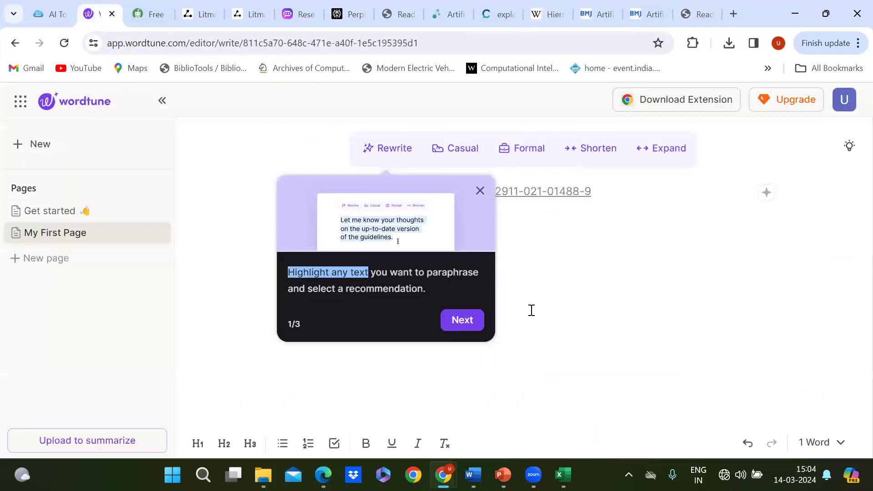
{"action": "left_click", "coordinate": [480, 190]}
{"action": "key", "text": "ctrl+a"}
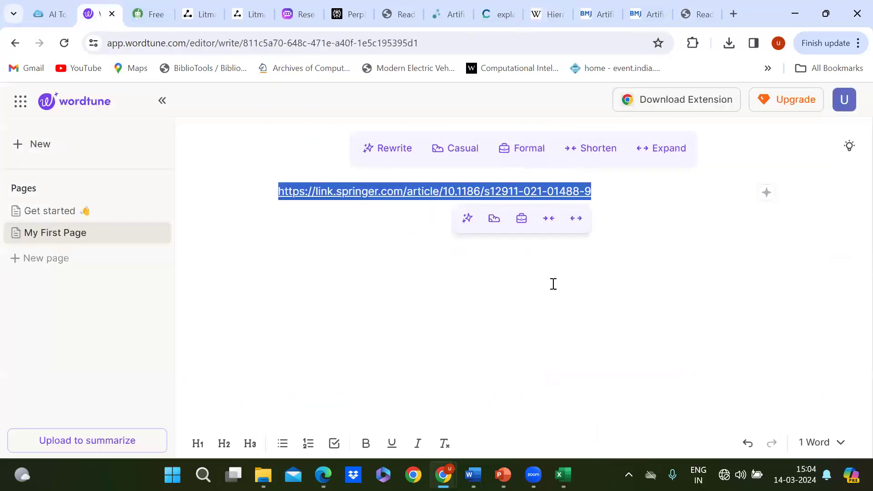
{"action": "type", "text": "In 2014, Jacob Stegenga defined a hierarchy of evidence as \"rank-ordering of kinds of methods according to the potential for that method to suffer from systematic bias\". At the top of the hierarchy is a method with the most freedom from systemic bias or best internal validity relative to the tested medical intervention's hypothesized efficacy.[5]:313 In 1997, Greenhalgh suggested it was \"the relative weight carried by the different types of primary study when making decisions about clinical interventions\".[6]"}
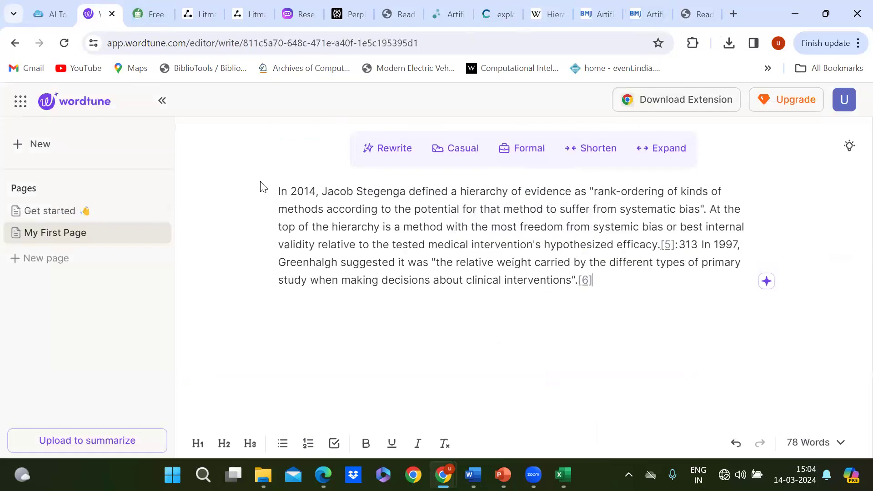
- Rewrite the passage starting "At the top of the hierarchy" with the suggestion beginning "Based on the hypothesised effectiveness of a medical intervention"
{"action": "left_click_drag", "start_coordinate": [262, 185], "coordinate": [567, 262]}
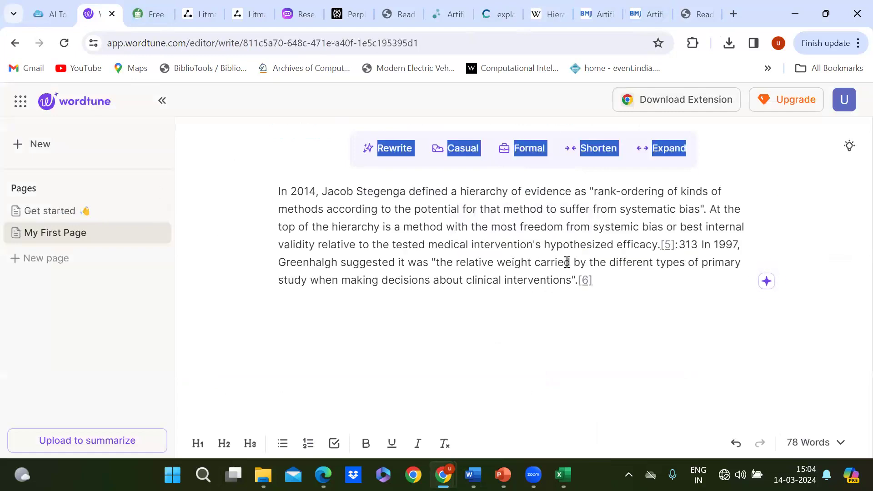
{"action": "left_click", "coordinate": [395, 150]}
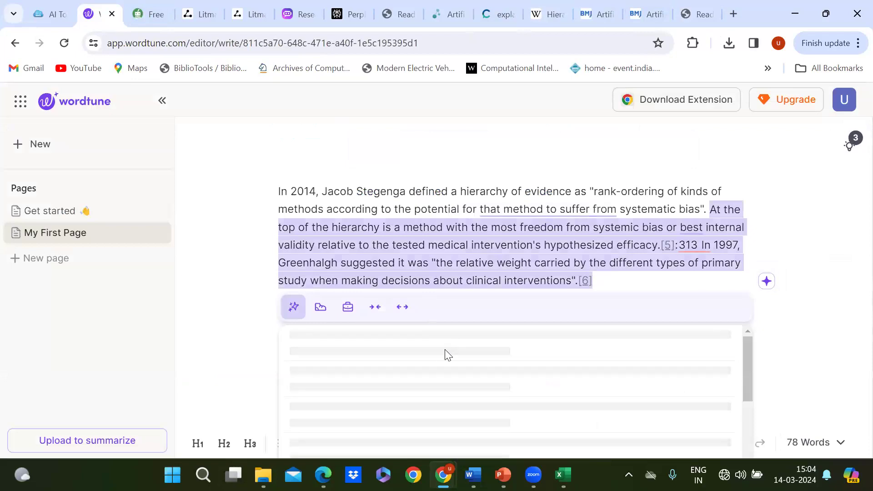
{"action": "scroll", "coordinate": [394, 410], "scroll_direction": "down", "scroll_amount": 5}
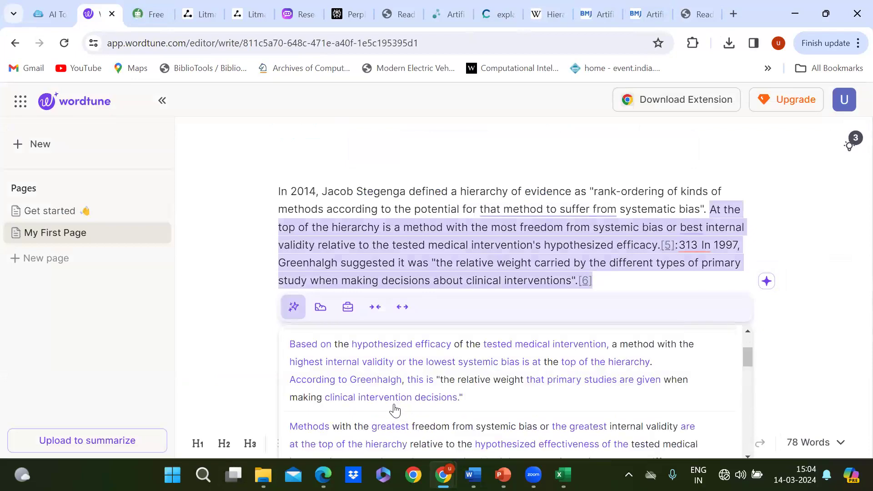
{"action": "scroll", "coordinate": [394, 410], "scroll_direction": "down", "scroll_amount": 5}
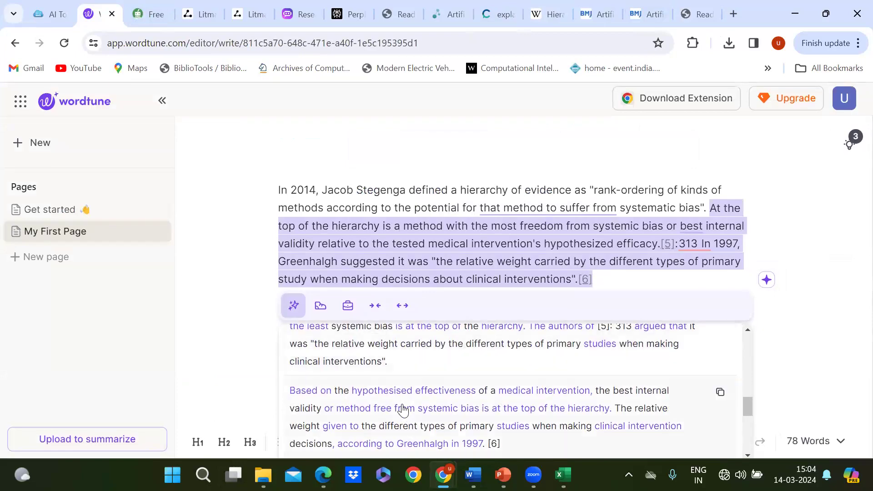
{"action": "left_click", "coordinate": [399, 409]}
- Extend the paragraph after "[6]" with Wordtune's Continue writing suggestion about randomised controlled trials and accept the generated text
{"action": "left_click", "coordinate": [758, 287]}
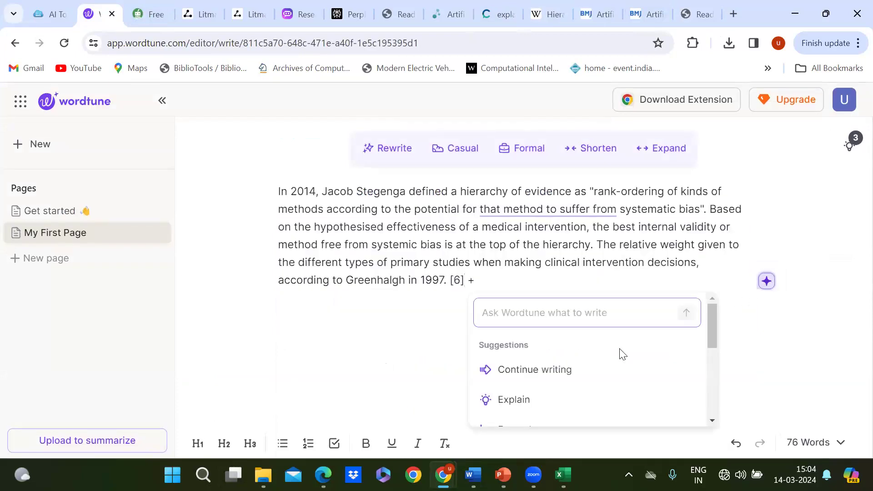
{"action": "left_click", "coordinate": [556, 370]}
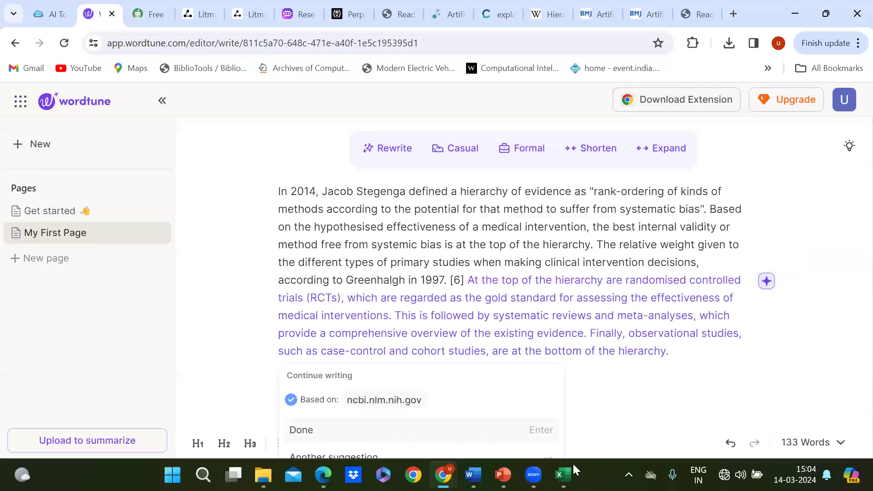
{"action": "mouse_move", "coordinate": [443, 475]}
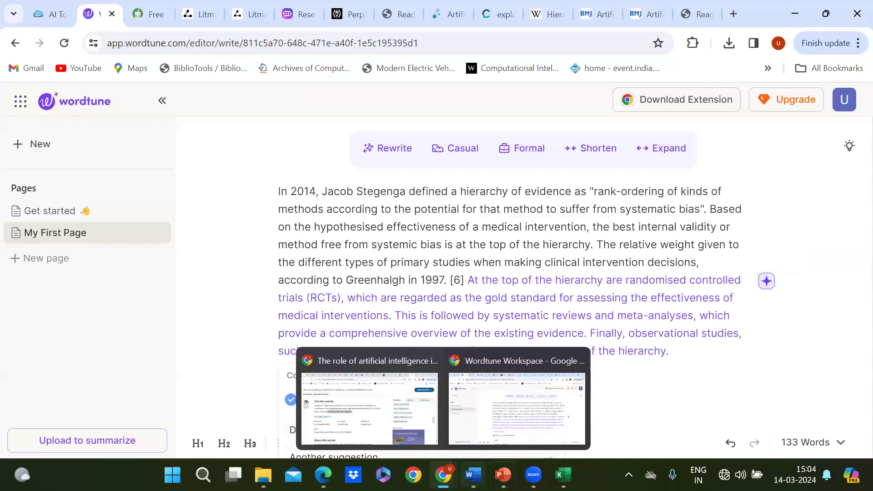
{"action": "left_click", "coordinate": [631, 378]}
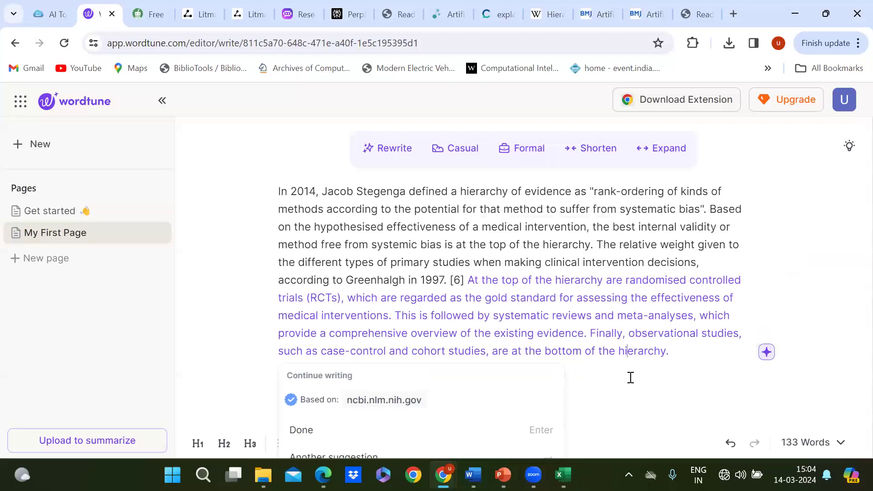
{"action": "left_click", "coordinate": [303, 431]}
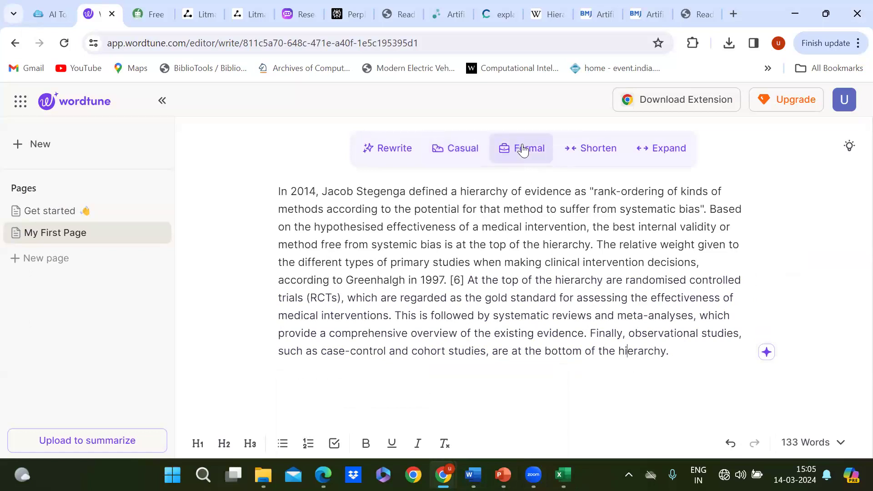
- Rewrite the final sentence in a casual tone using the suggestion beginning "The bottom of the pyramid is observational studies"
{"action": "left_click", "coordinate": [454, 148]}
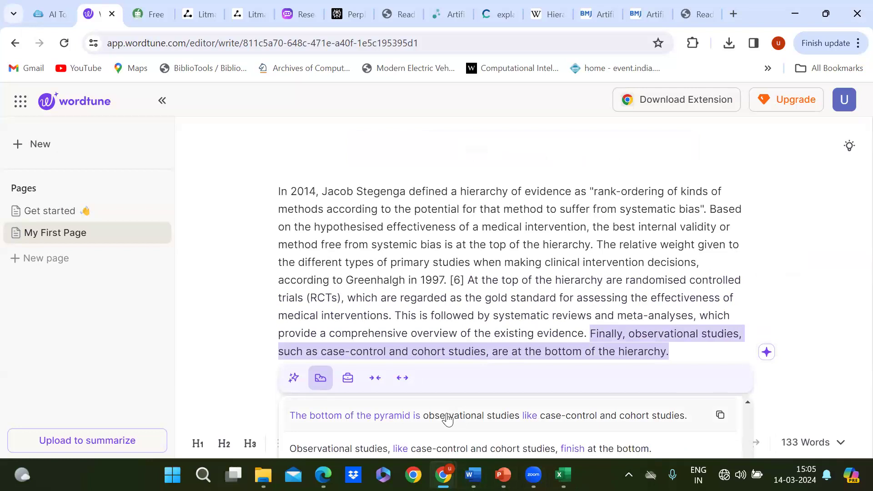
{"action": "left_click", "coordinate": [447, 416]}
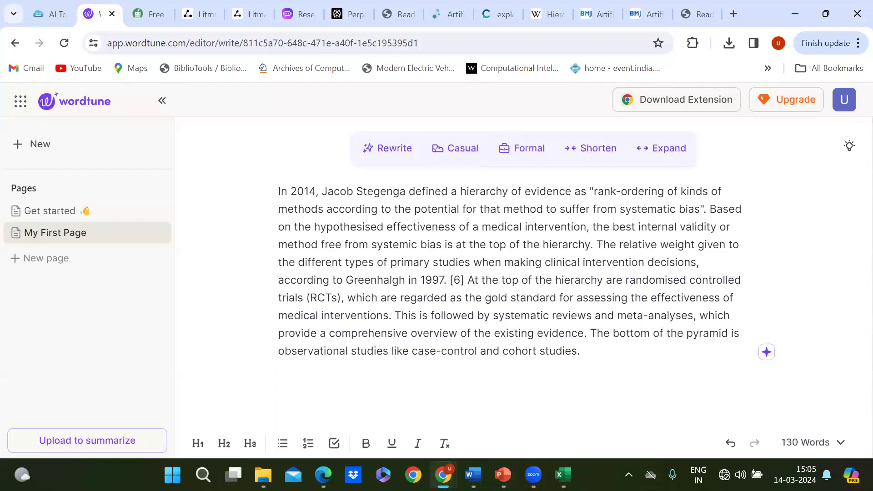
{"action": "mouse_move", "coordinate": [443, 475]}
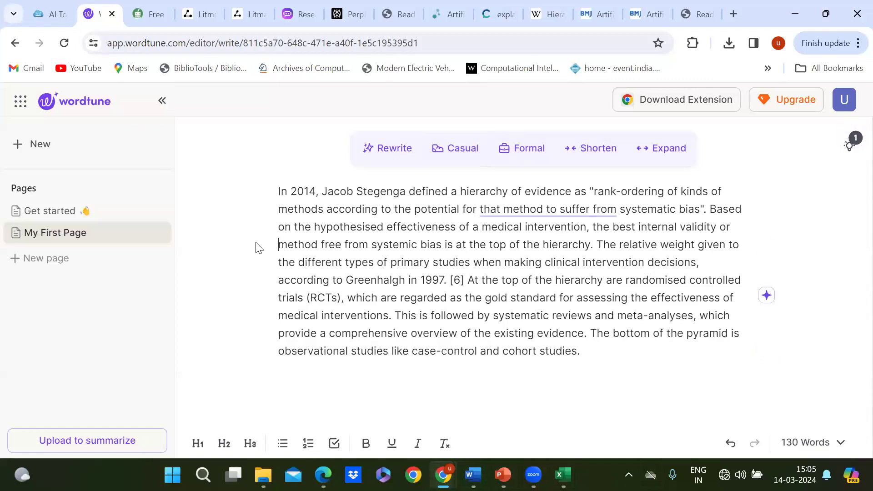
- Return to the library guide on AI tools and open the Humata site from its Writing Tools list
{"action": "left_click", "coordinate": [41, 13]}
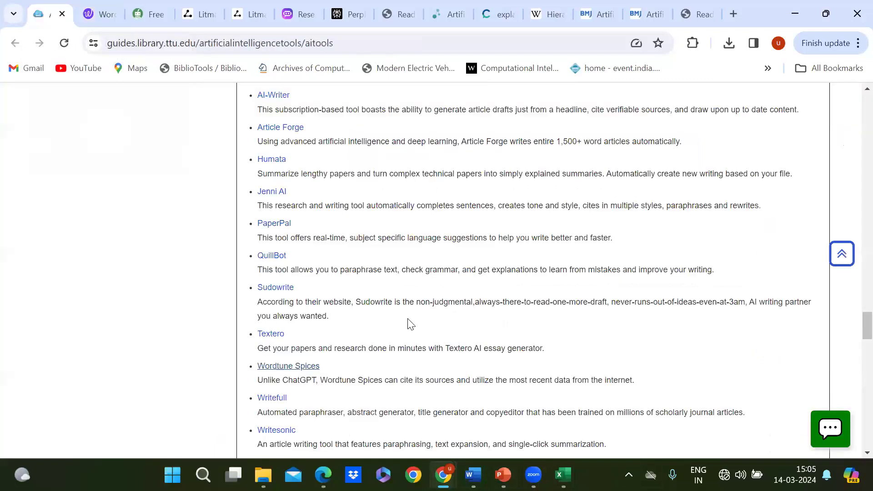
{"action": "scroll", "coordinate": [411, 324], "scroll_direction": "down", "scroll_amount": 1}
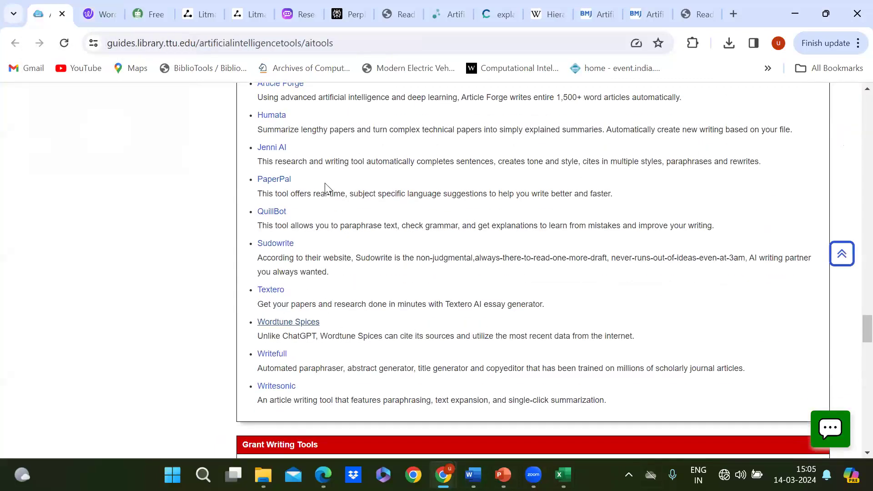
{"action": "scroll", "coordinate": [325, 182], "scroll_direction": "up", "scroll_amount": 1}
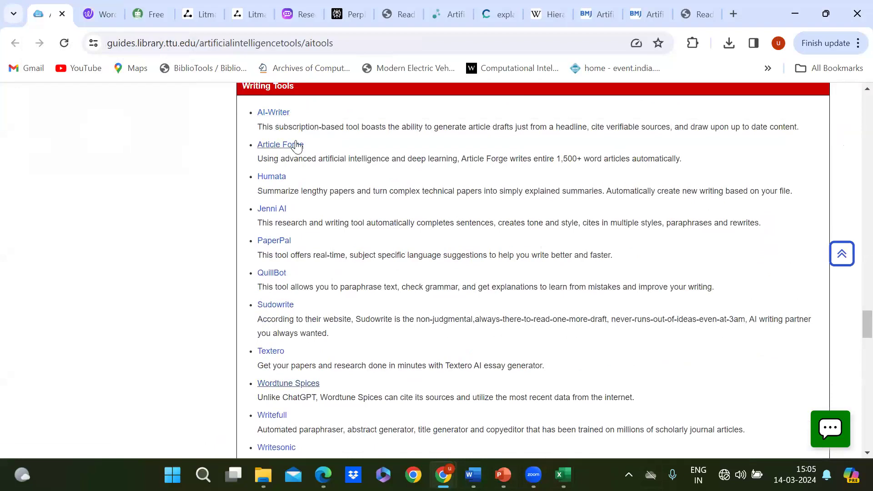
{"action": "left_click", "coordinate": [276, 178]}
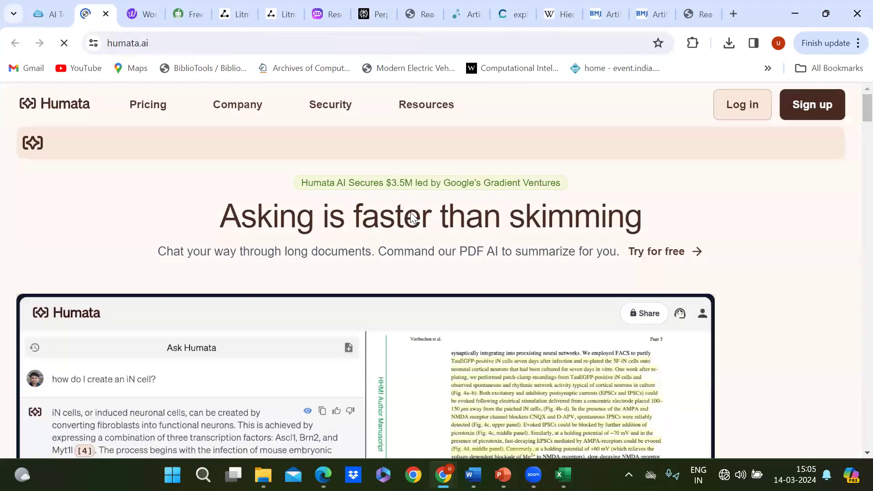
- Look over the Humata home page and its login page, and go back without signing in
{"action": "scroll", "coordinate": [445, 237], "scroll_direction": "down", "scroll_amount": 3}
{"action": "scroll", "coordinate": [445, 236], "scroll_direction": "up", "scroll_amount": 3}
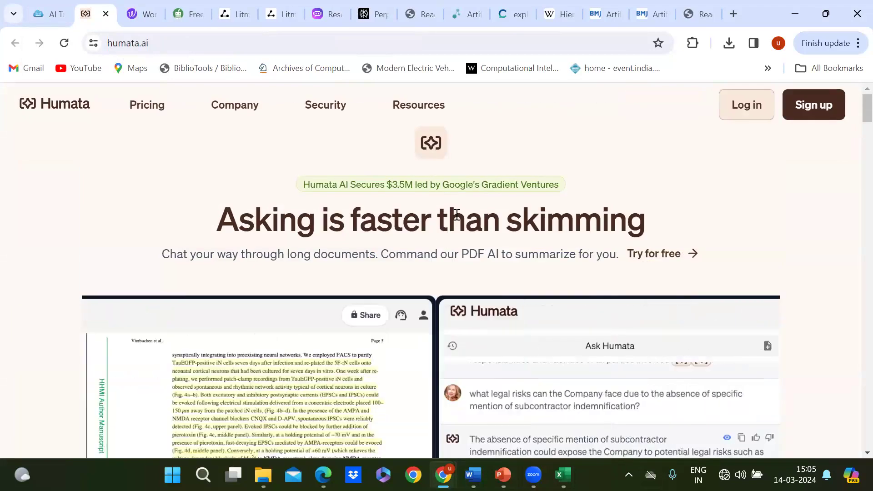
{"action": "scroll", "coordinate": [455, 204], "scroll_direction": "down", "scroll_amount": 1}
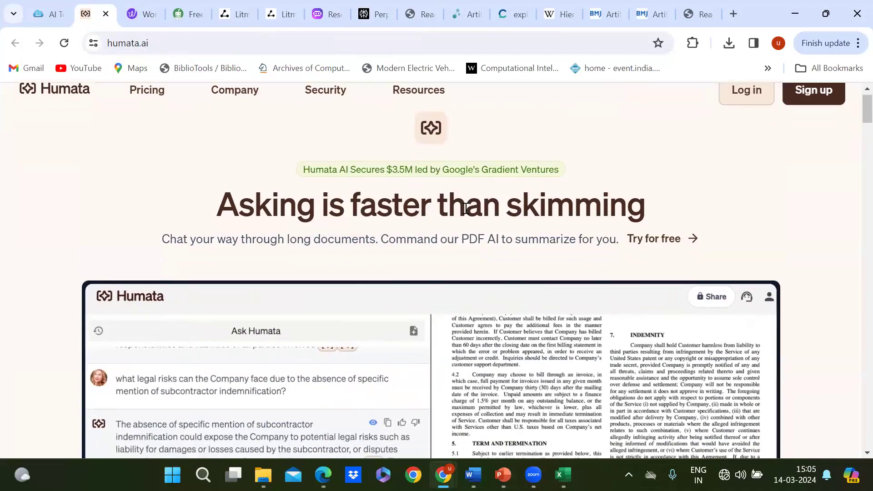
{"action": "scroll", "coordinate": [419, 181], "scroll_direction": "up", "scroll_amount": 1}
{"action": "scroll", "coordinate": [423, 182], "scroll_direction": "down", "scroll_amount": 2}
{"action": "scroll", "coordinate": [455, 173], "scroll_direction": "down", "scroll_amount": 2}
{"action": "scroll", "coordinate": [696, 137], "scroll_direction": "up", "scroll_amount": 4}
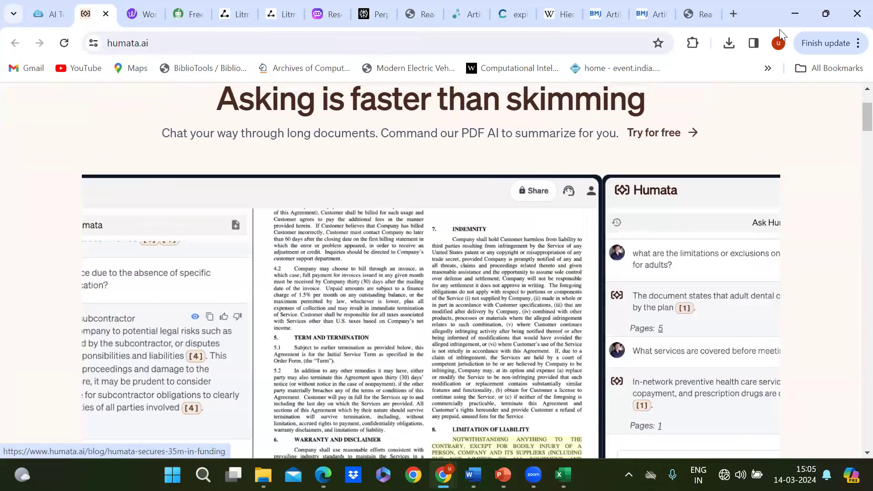
{"action": "left_click", "coordinate": [754, 107]}
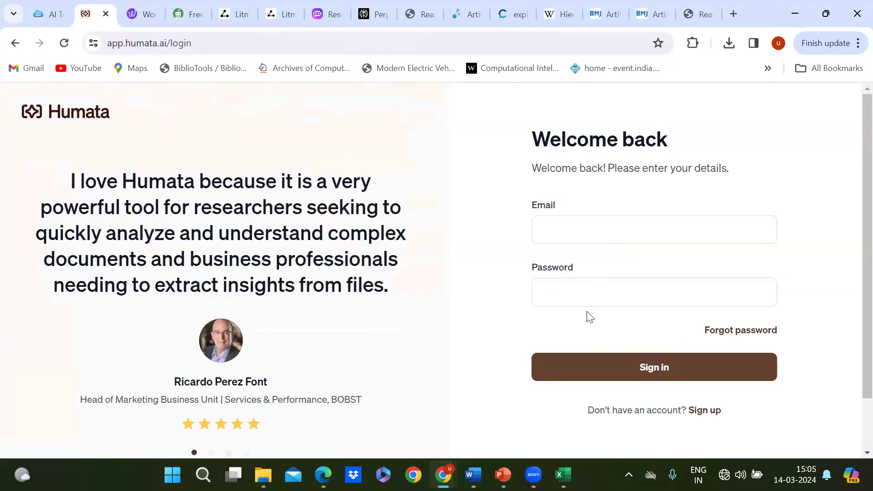
{"action": "left_click", "coordinate": [15, 43]}
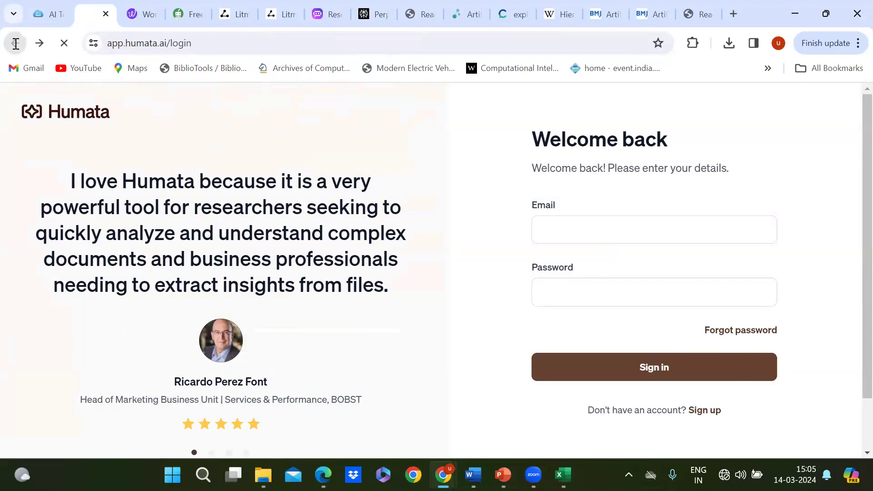
- Review the Writing Tools and Grant Writing Tools sections of the library's AI tools guide
{"action": "left_click", "coordinate": [44, 8]}
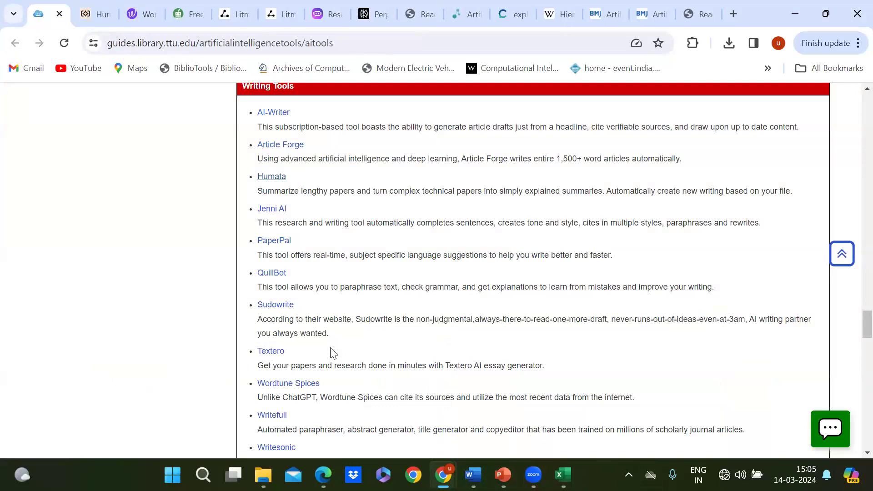
{"action": "scroll", "coordinate": [311, 327], "scroll_direction": "down", "scroll_amount": 2}
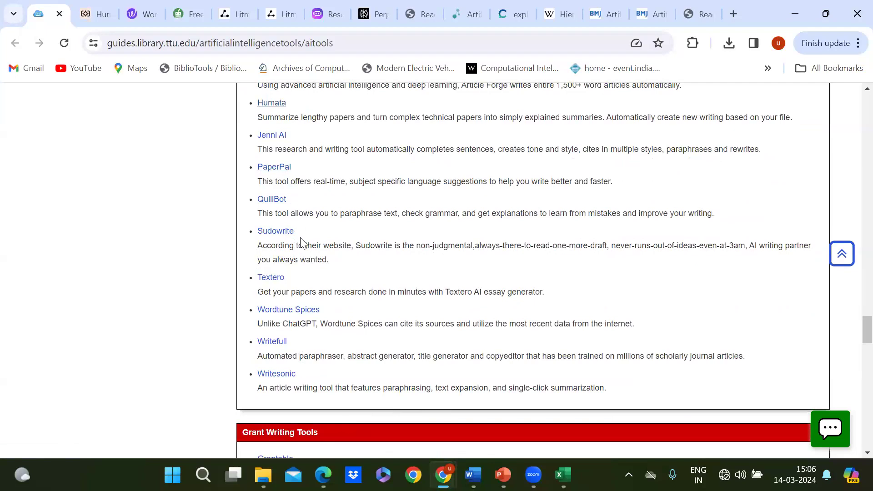
{"action": "scroll", "coordinate": [302, 242], "scroll_direction": "up", "scroll_amount": 2}
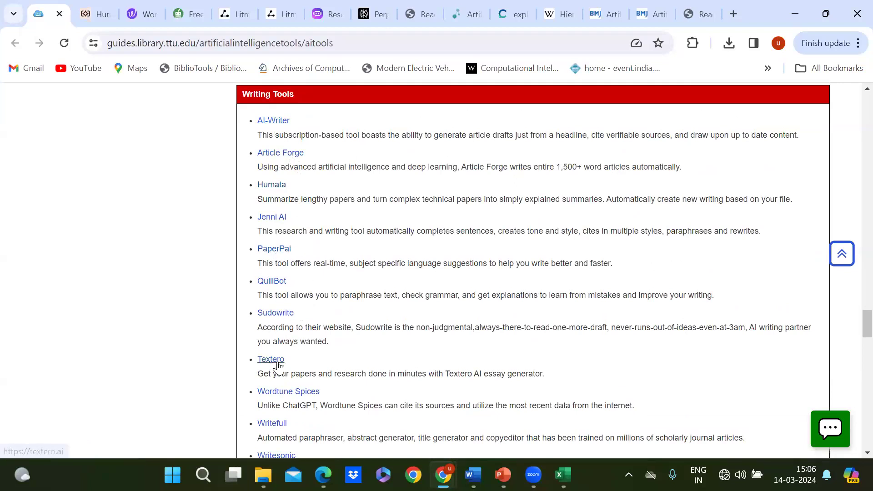
{"action": "scroll", "coordinate": [289, 361], "scroll_direction": "down", "scroll_amount": 1}
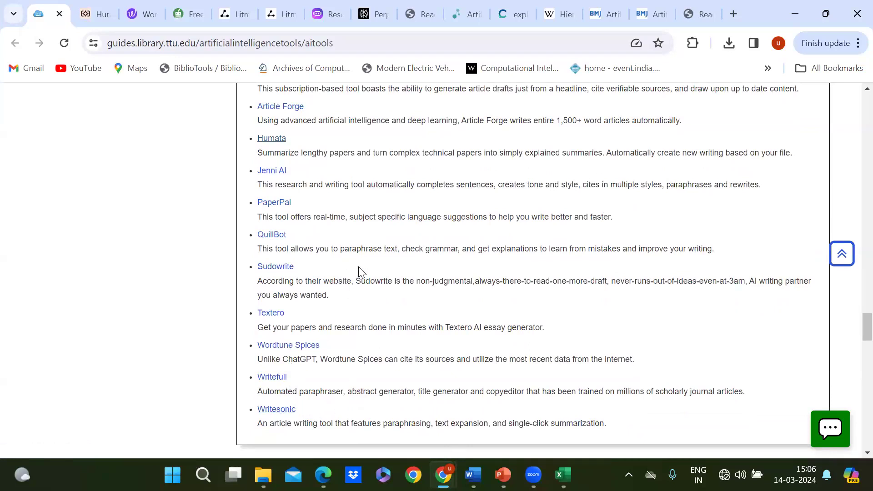
{"action": "scroll", "coordinate": [359, 271], "scroll_direction": "up", "scroll_amount": 2}
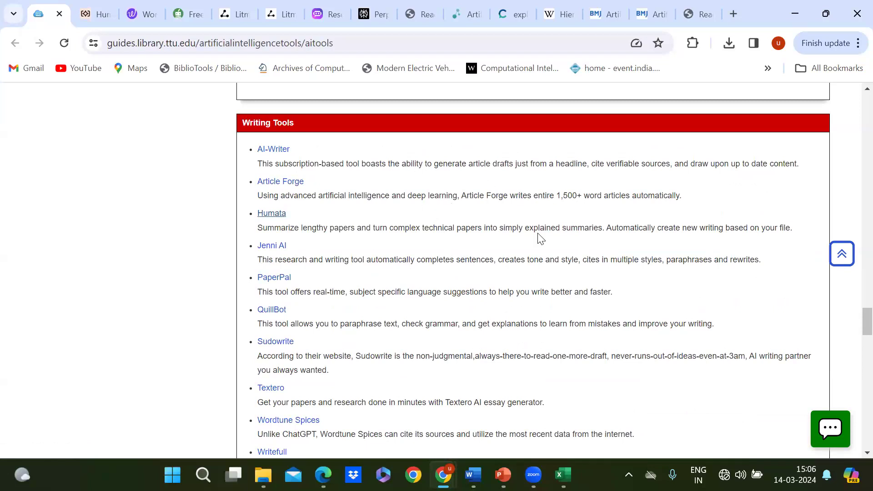
{"action": "scroll", "coordinate": [507, 275], "scroll_direction": "down", "scroll_amount": 1}
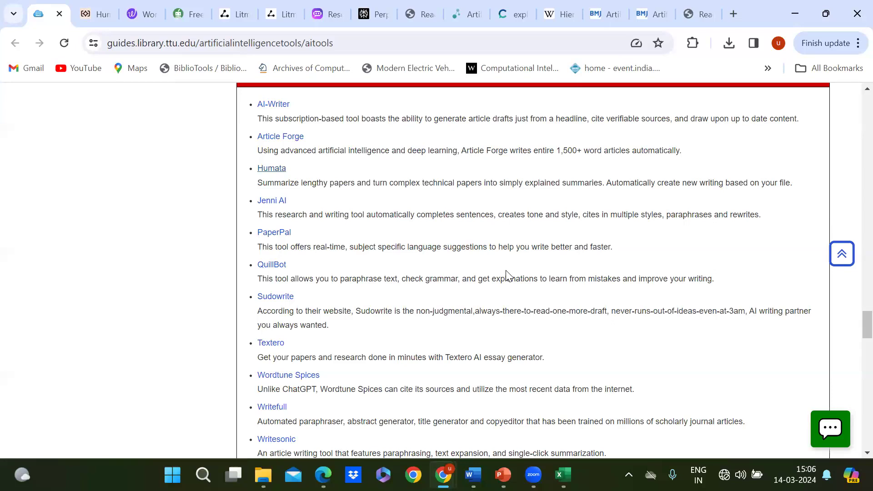
{"action": "scroll", "coordinate": [325, 228], "scroll_direction": "down", "scroll_amount": 2}
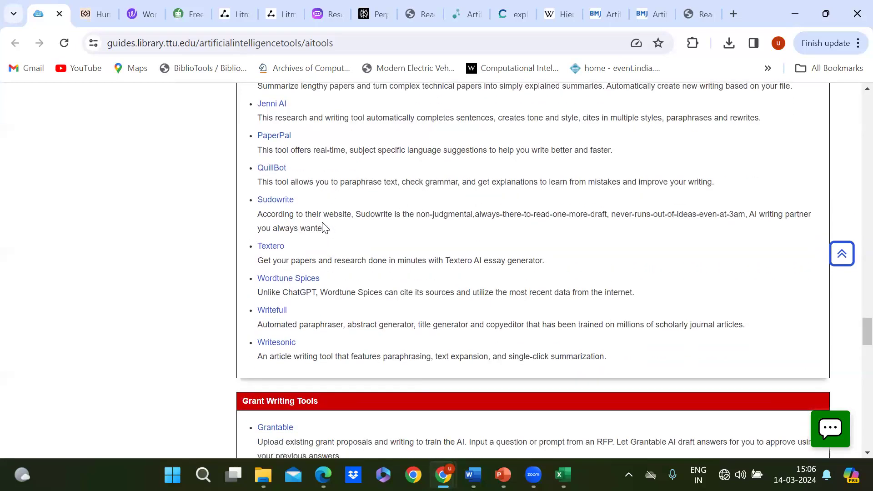
{"action": "scroll", "coordinate": [325, 227], "scroll_direction": "down", "scroll_amount": 5}
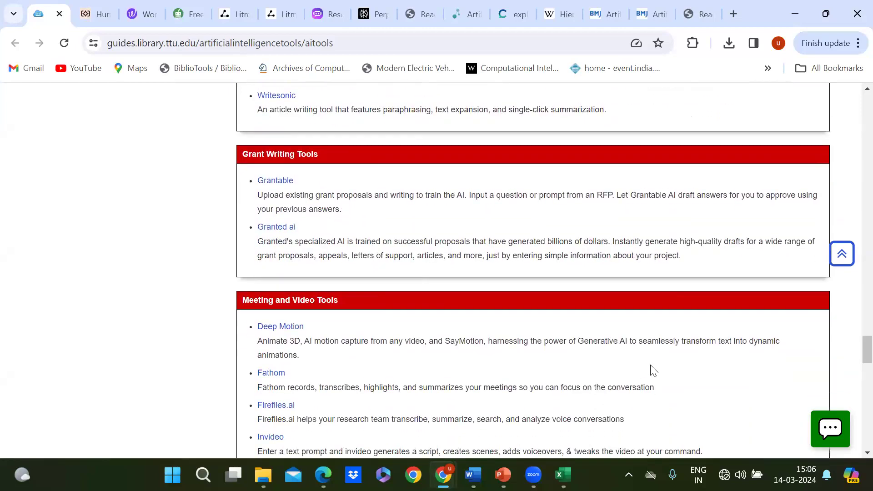
- Switch to the PowerPoint presentation "14 March 2024 AI in Research" and follow the gptminus1.com link on the Links for Paraphrasing slide in slide show view
{"action": "mouse_move", "coordinate": [503, 475]}
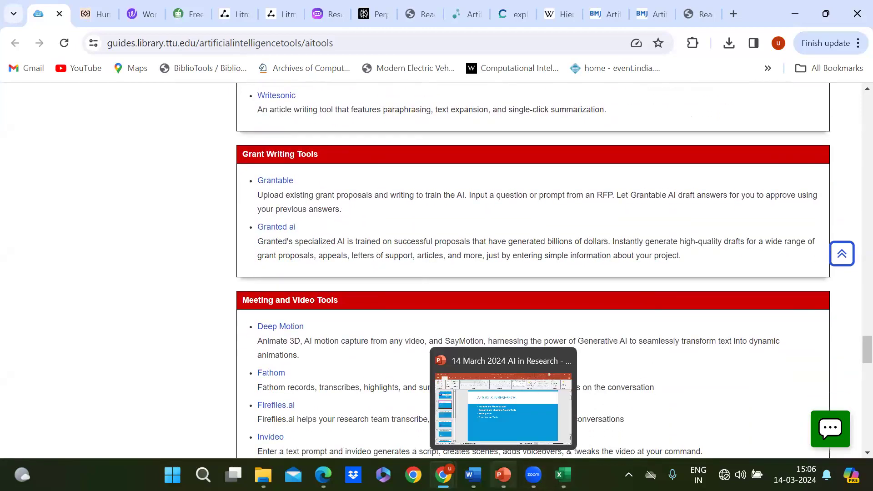
{"action": "left_click", "coordinate": [510, 427]}
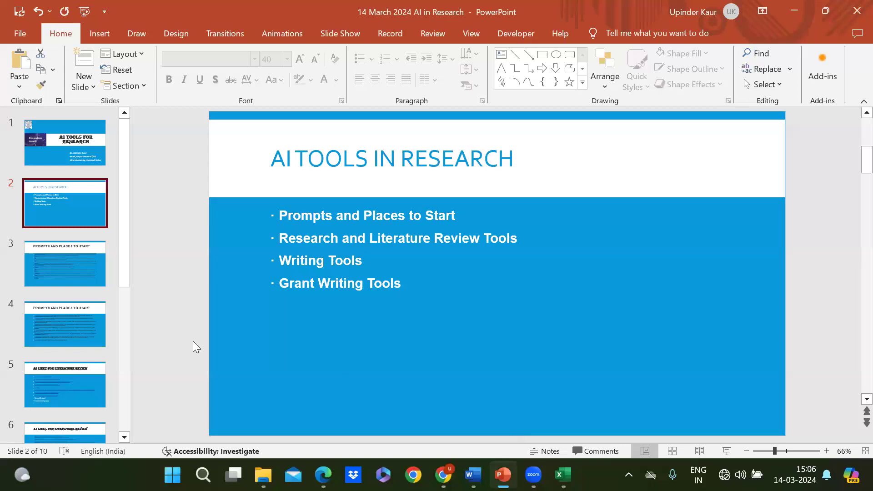
{"action": "scroll", "coordinate": [258, 342], "scroll_direction": "down", "scroll_amount": 3}
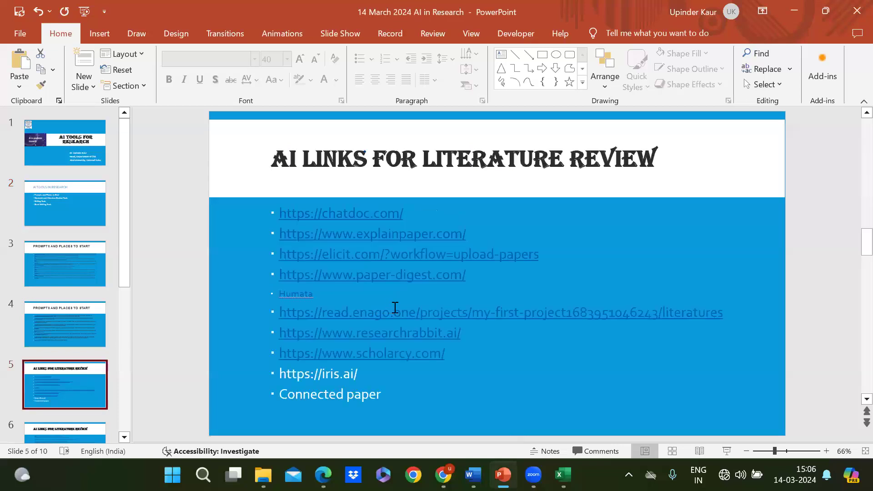
{"action": "scroll", "coordinate": [247, 322], "scroll_direction": "down", "scroll_amount": 3}
{"action": "left_click", "coordinate": [247, 322]}
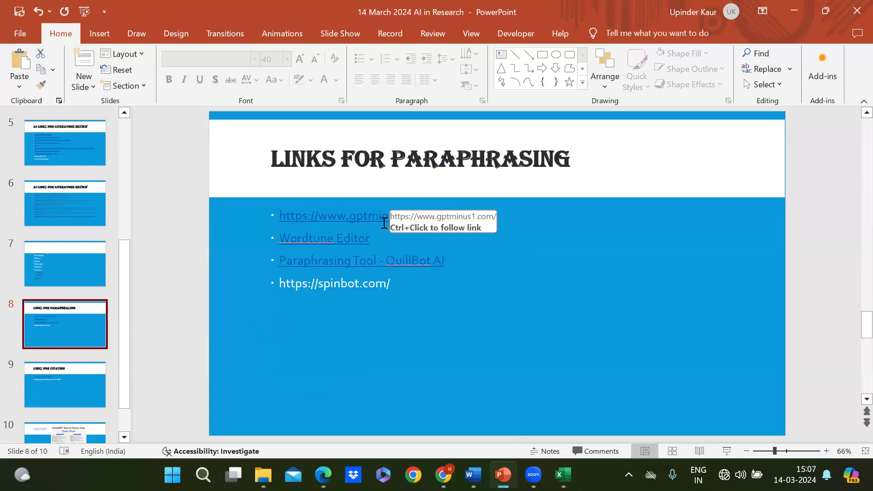
{"action": "left_click", "coordinate": [727, 451]}
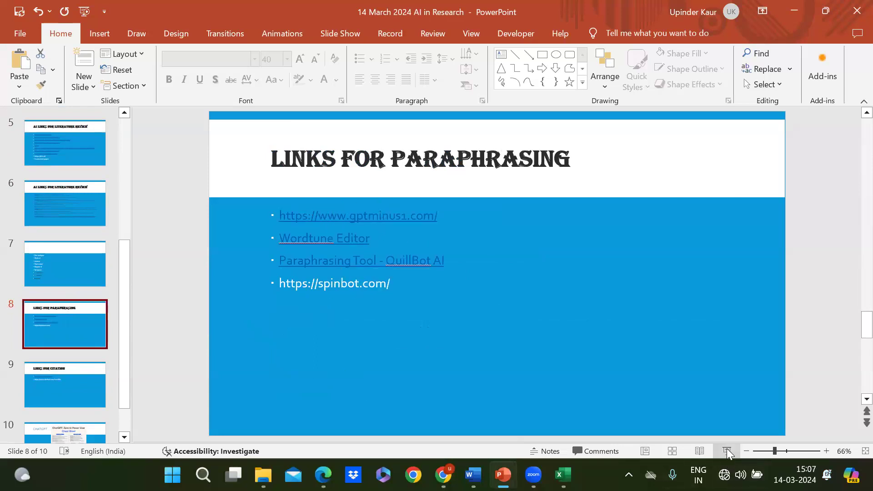
{"action": "left_click", "coordinate": [197, 159]}
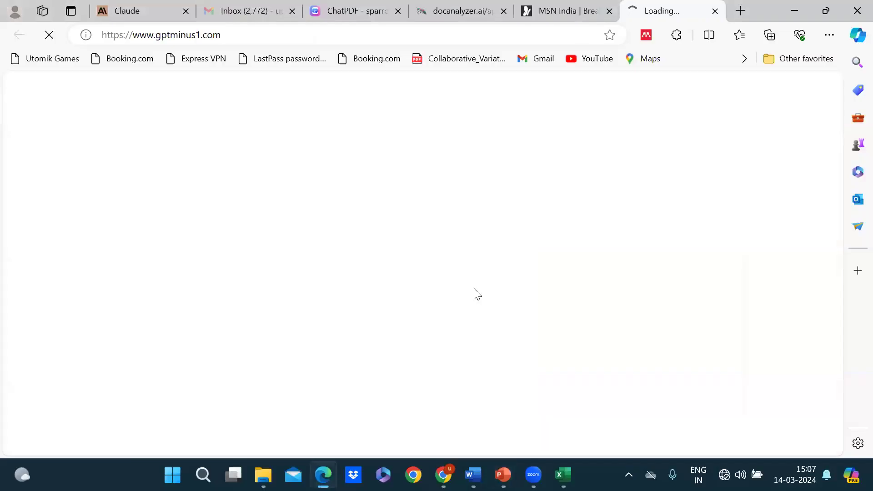
- Paste the copied hierarchy of evidence paragraph into the GPT-Minus1 text box and look through it
{"action": "left_click", "coordinate": [457, 316]}
{"action": "key", "text": "ctrl+v"}
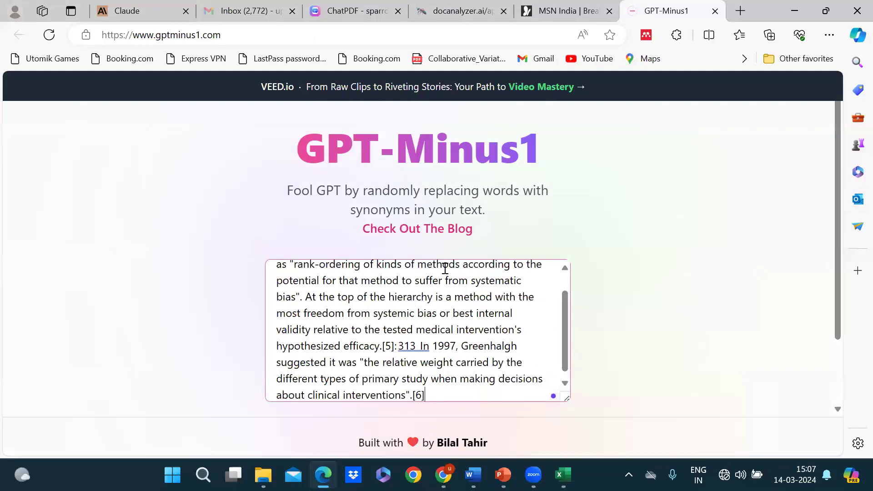
{"action": "scroll", "coordinate": [446, 268], "scroll_direction": "up", "scroll_amount": 1}
{"action": "scroll", "coordinate": [445, 269], "scroll_direction": "down", "scroll_amount": 1}
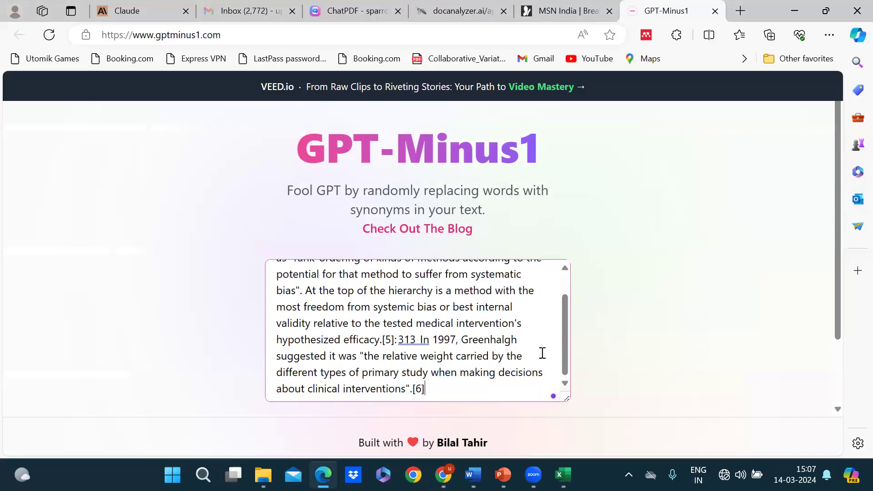
- Delete the last sentence of the pasted text, starting at "In 1997" and ending with "[6]"
{"action": "scroll", "coordinate": [512, 347], "scroll_direction": "up", "scroll_amount": 1}
{"action": "scroll", "coordinate": [482, 355], "scroll_direction": "down", "scroll_amount": 1}
{"action": "left_click_drag", "start_coordinate": [441, 388], "coordinate": [421, 339]}
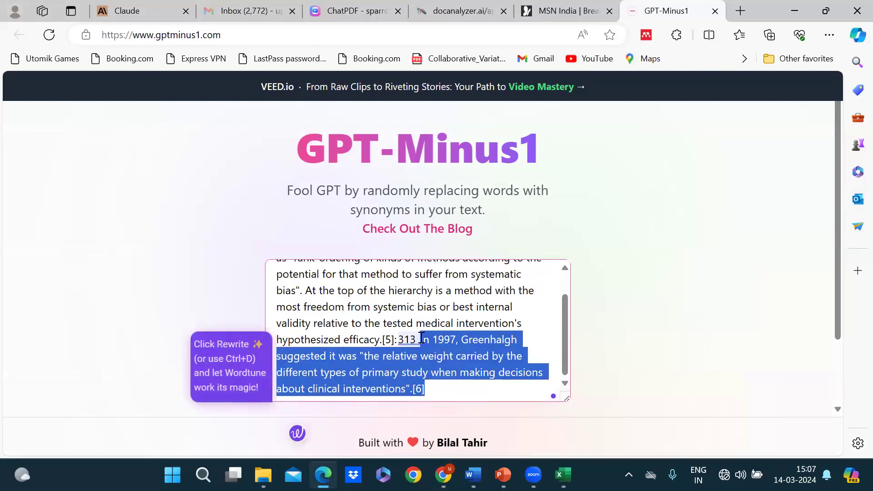
{"action": "key", "text": "BackSpace"}
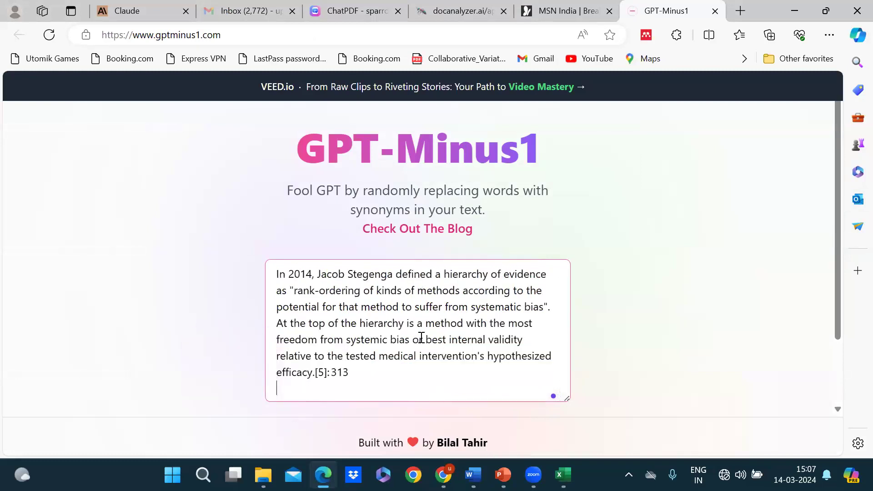
- Submit the shortened hierarchy of evidence paragraph to GPT-Minus1 for synonym replacement
{"action": "scroll", "coordinate": [421, 338], "scroll_direction": "down", "scroll_amount": 2}
{"action": "left_click", "coordinate": [298, 351]}
{"action": "scroll", "coordinate": [414, 350], "scroll_direction": "down", "scroll_amount": 1}
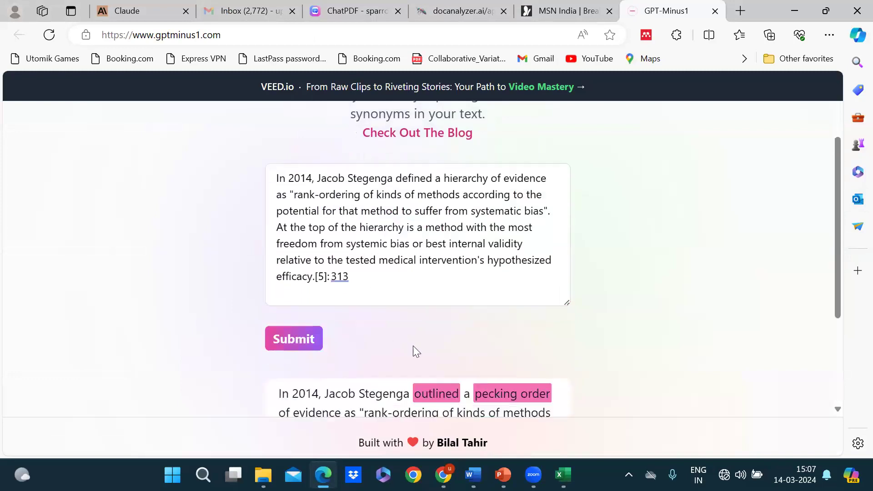
- Compare the highlighted synonym replacements in the GPT-Minus1 output with the original paragraph
{"action": "scroll", "coordinate": [413, 346], "scroll_direction": "down", "scroll_amount": 3}
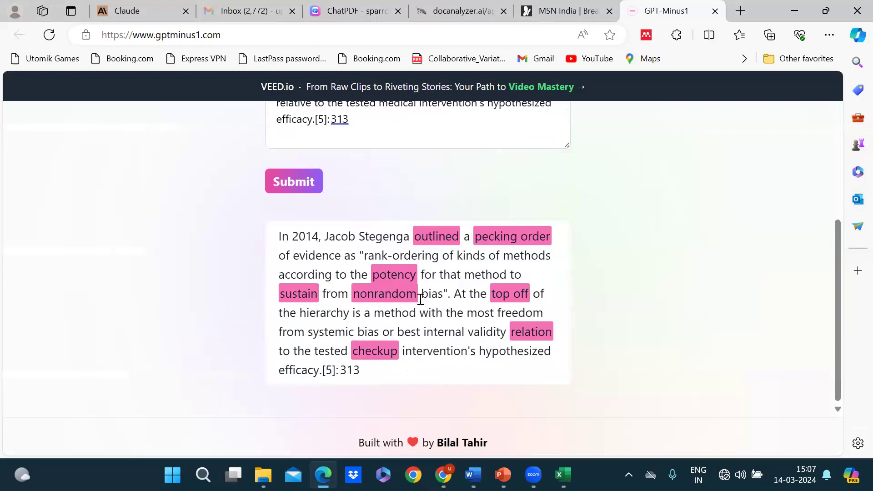
{"action": "scroll", "coordinate": [421, 299], "scroll_direction": "up", "scroll_amount": 4}
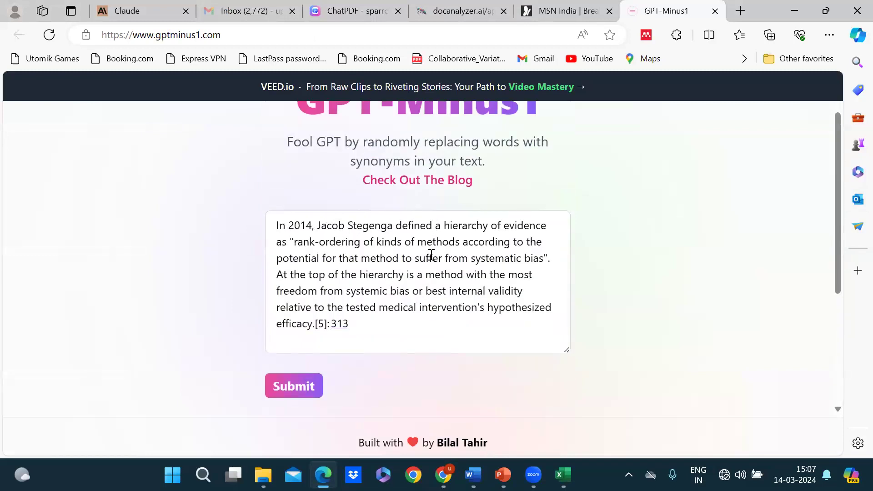
{"action": "scroll", "coordinate": [429, 273], "scroll_direction": "down", "scroll_amount": 3}
{"action": "scroll", "coordinate": [421, 264], "scroll_direction": "up", "scroll_amount": 2}
{"action": "scroll", "coordinate": [421, 264], "scroll_direction": "up", "scroll_amount": 1}
{"action": "scroll", "coordinate": [437, 379], "scroll_direction": "down", "scroll_amount": 1}
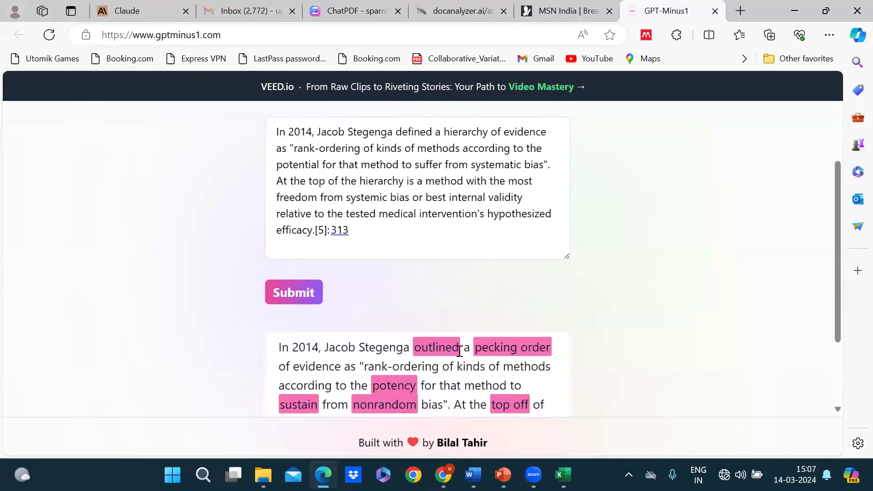
{"action": "scroll", "coordinate": [459, 352], "scroll_direction": "down", "scroll_amount": 1}
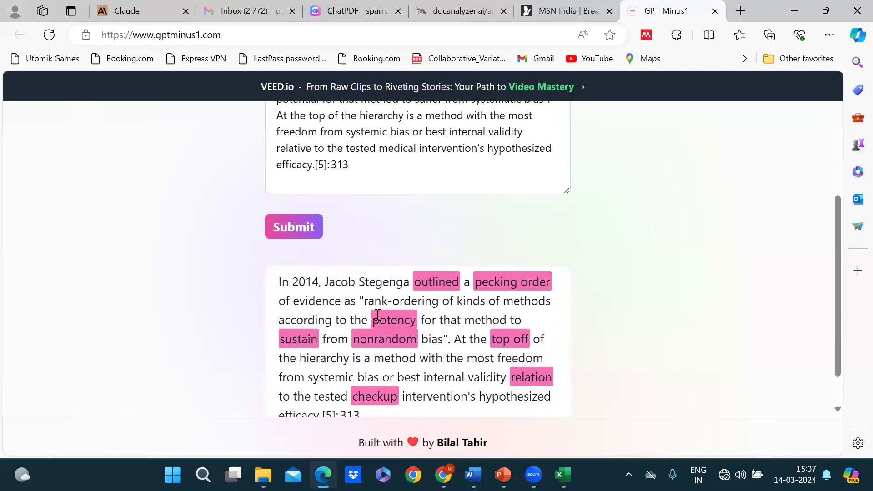
{"action": "scroll", "coordinate": [353, 285], "scroll_direction": "up", "scroll_amount": 3}
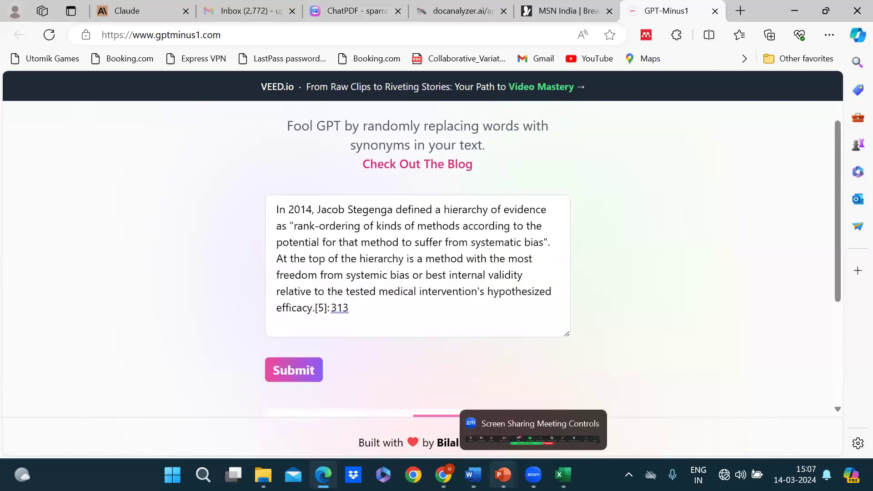
- Switch to the PowerPoint slide show and try to follow the spinbot.com address on the Links for Paraphrasing slide
{"action": "mouse_move", "coordinate": [502, 475]}
{"action": "left_click", "coordinate": [572, 409]}
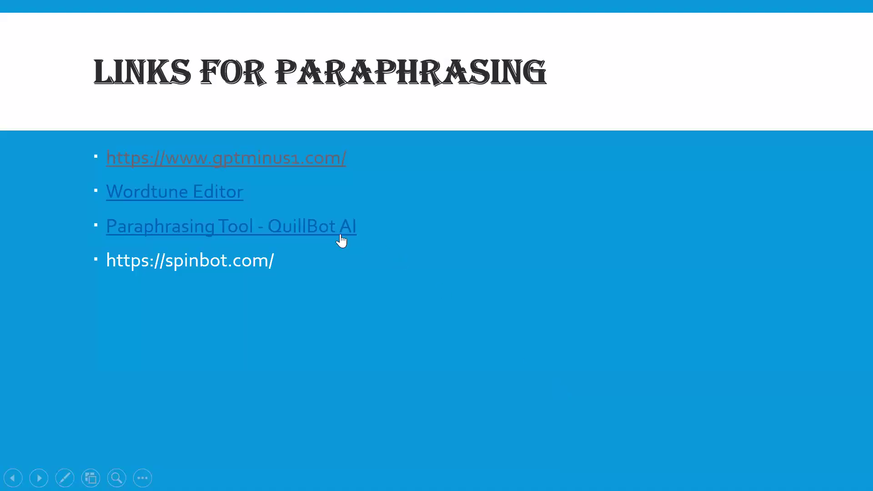
{"action": "left_click", "coordinate": [244, 268]}
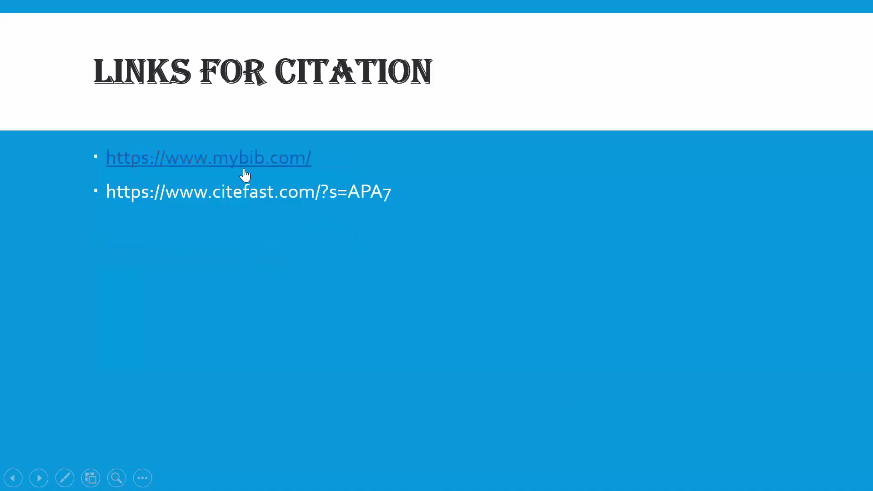
{"action": "key", "text": "Left"}
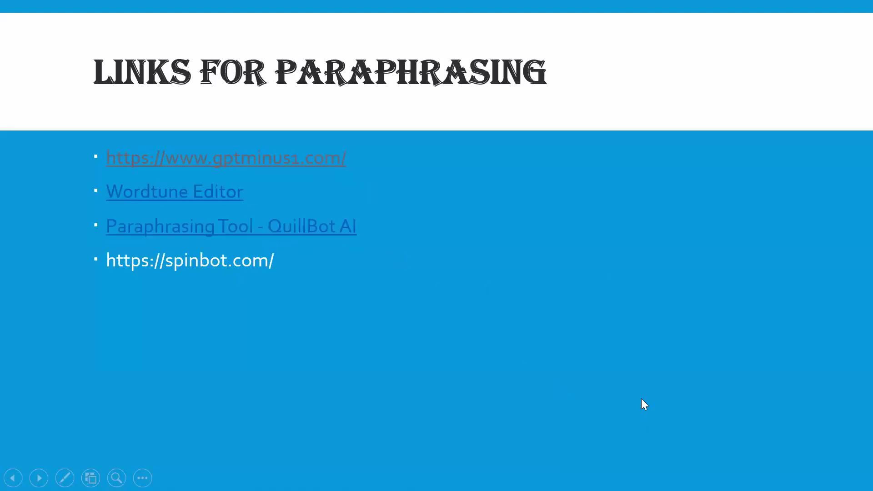
{"action": "key", "text": "alt+Tab"}
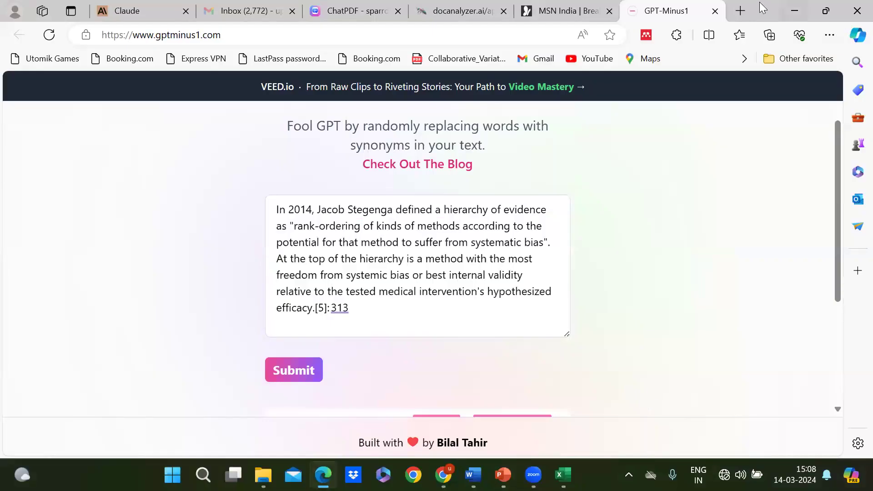
- Search for "spinbot paraphrasing tool" in a new Edge tab and open SpinBot's Paraphrasing Tool page from the results
{"action": "left_click", "coordinate": [741, 11]}
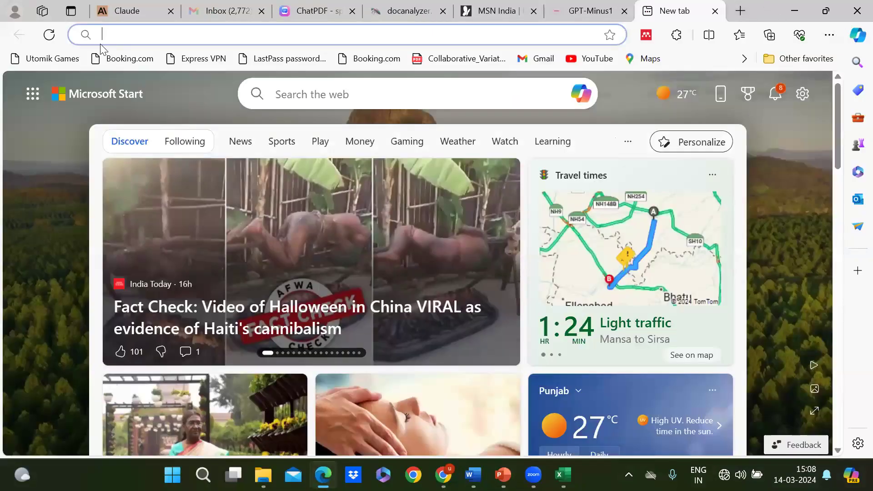
{"action": "left_click", "coordinate": [131, 33]}
{"action": "type", "text": "spinb"}
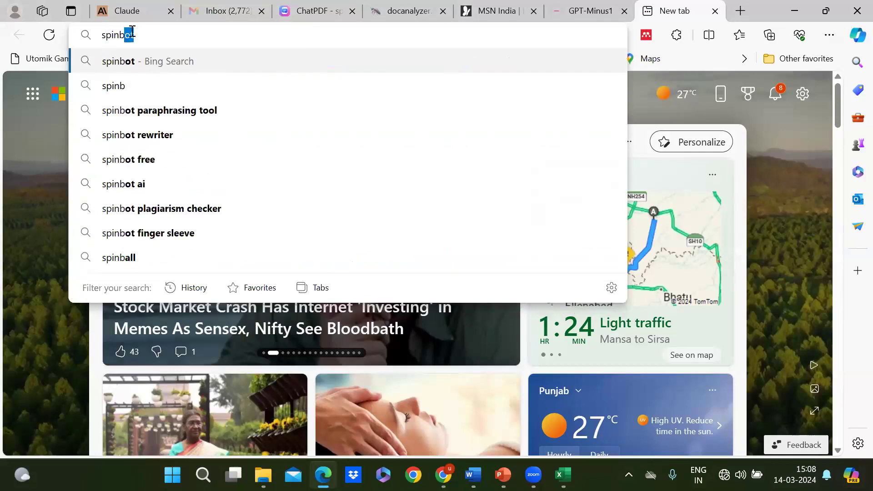
{"action": "type", "text": "ot"}
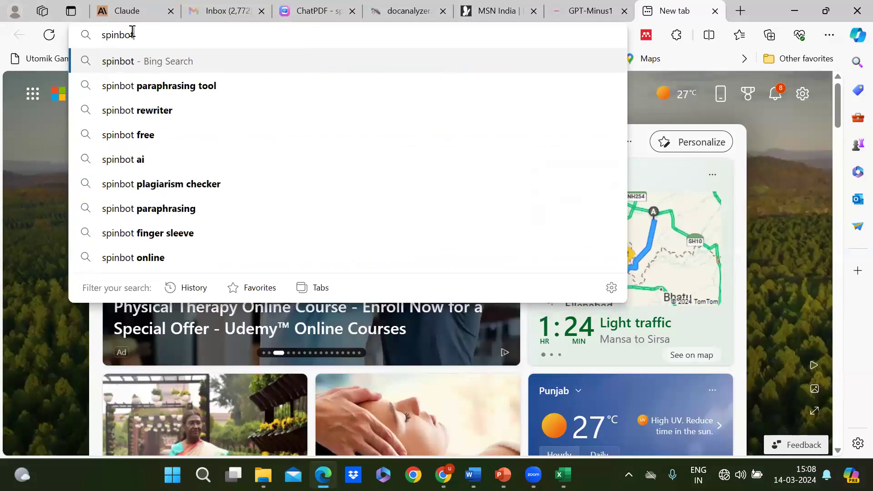
{"action": "key", "text": "Down"}
{"action": "left_click", "coordinate": [147, 86]}
{"action": "scroll", "coordinate": [222, 291], "scroll_direction": "down", "scroll_amount": 1}
{"action": "left_click", "coordinate": [224, 269]}
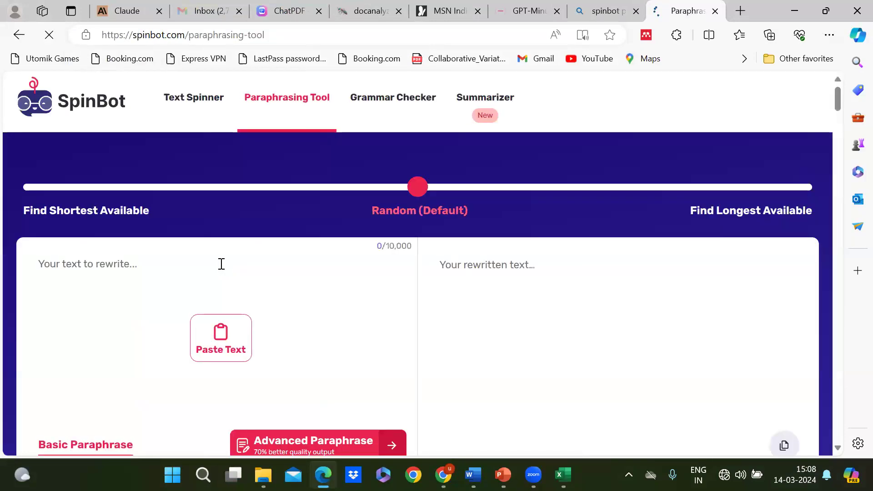
- Paste the full hierarchy of evidence paragraph as SpinBot's text to rewrite and run Basic Paraphrase
{"action": "left_click", "coordinate": [123, 290]}
{"action": "type", "text": "In 2014, Jacob Stegenga defined a hierarchy of evidence as \"rank-ordering of kinds of methods according to the potential for that method to suffer from systematic bias\". At the top of the hierarchy is a method with the most freedom from systemic bias or best internal validity relative to the tested medical intervention's hypothesized efficacy.[5]:313 In 1997, Greenhalgh suggested it was \"the relative weight carried by the different types of primary study when making decisions about clinical interventions\".[6]"}
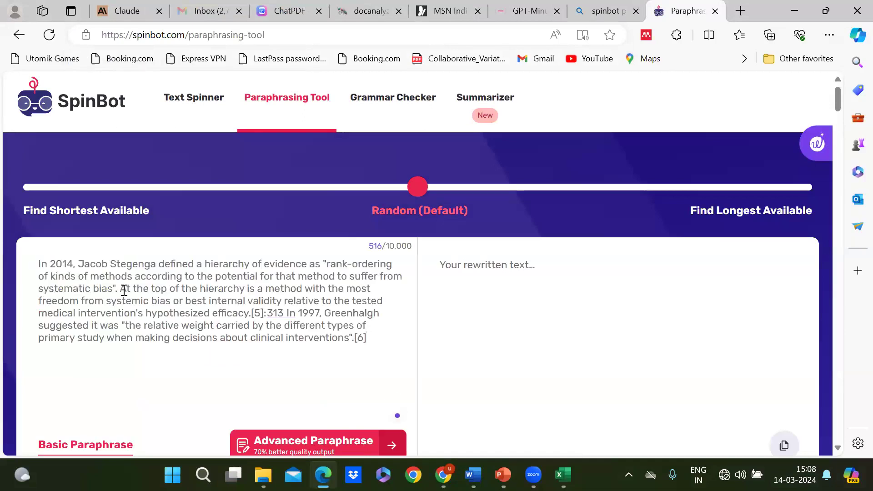
{"action": "scroll", "coordinate": [219, 255], "scroll_direction": "down", "scroll_amount": 3}
{"action": "left_click", "coordinate": [93, 289]}
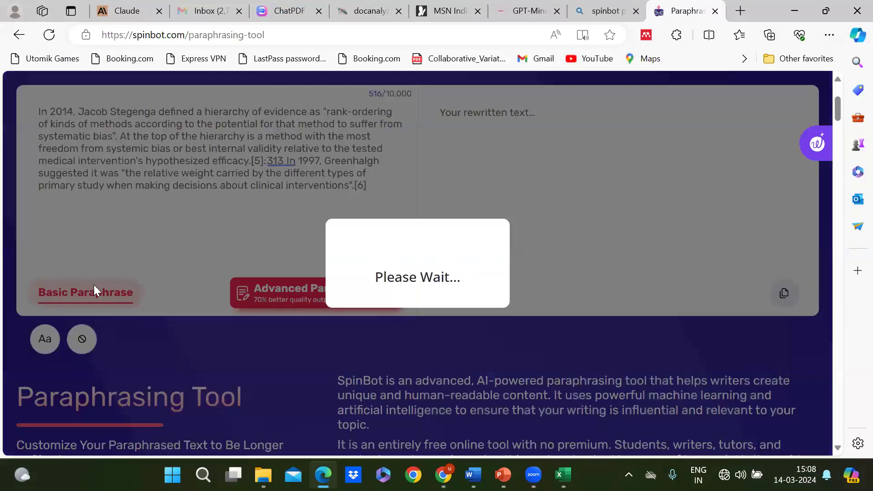
- Compare SpinBot's rewritten text with the original paragraph and look over the paraphrasing options and tool description
{"action": "scroll", "coordinate": [639, 257], "scroll_direction": "up", "scroll_amount": 3}
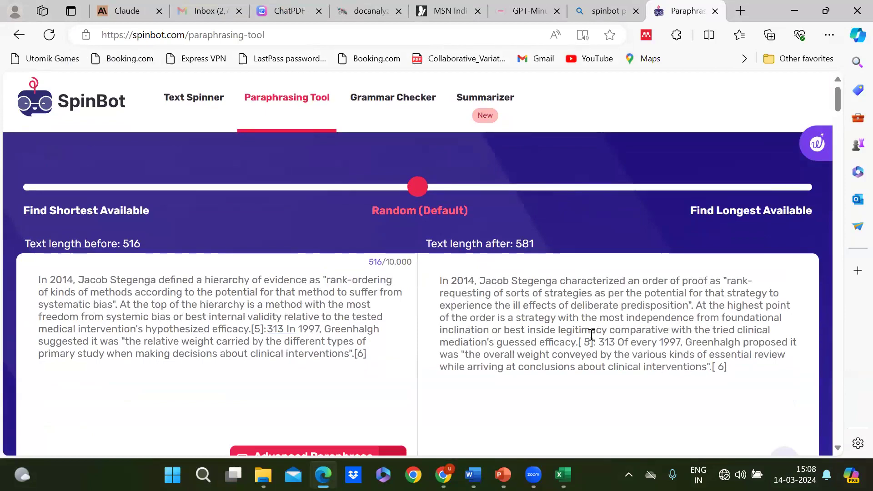
{"action": "scroll", "coordinate": [147, 355], "scroll_direction": "down", "scroll_amount": 1}
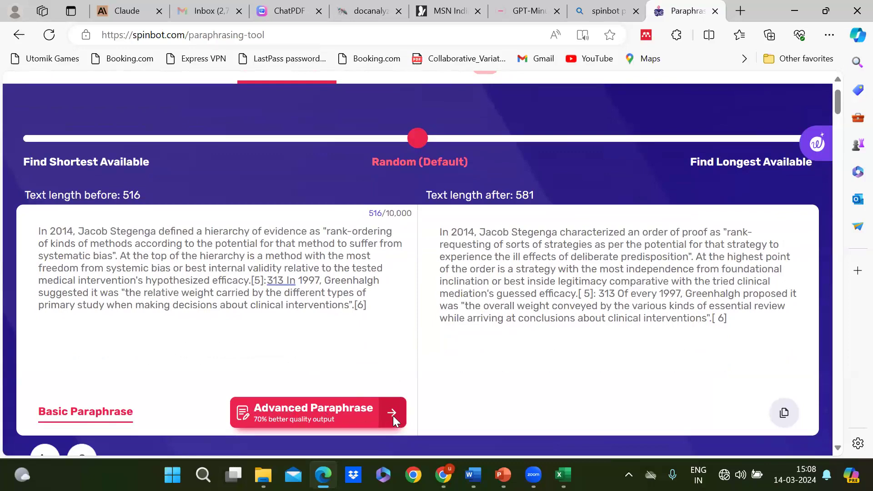
{"action": "scroll", "coordinate": [326, 314], "scroll_direction": "up", "scroll_amount": 1}
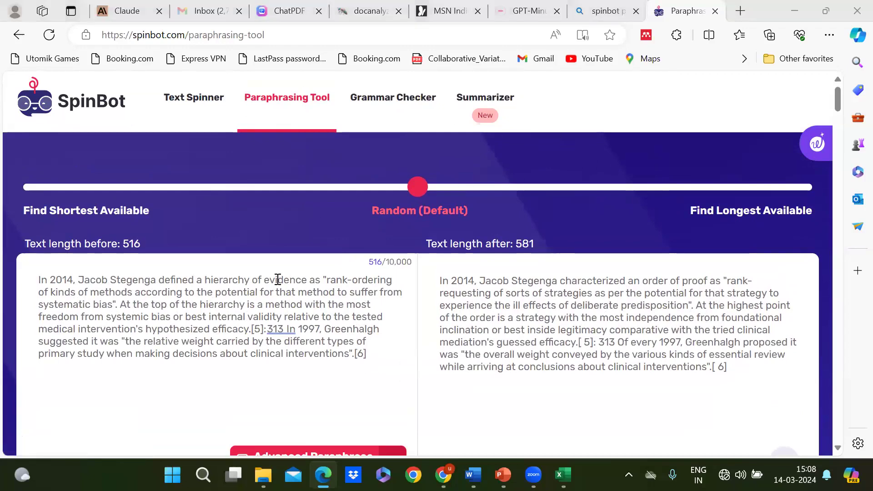
{"action": "scroll", "coordinate": [313, 354], "scroll_direction": "down", "scroll_amount": 3}
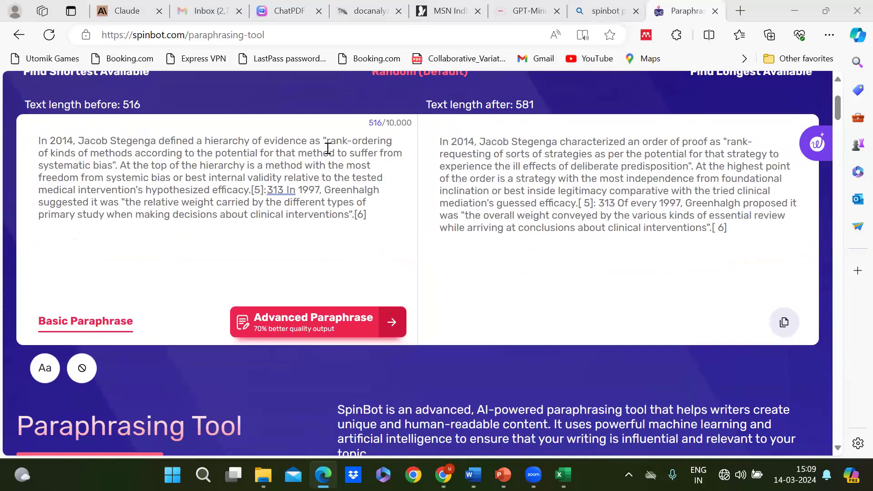
{"action": "scroll", "coordinate": [436, 152], "scroll_direction": "down", "scroll_amount": 2}
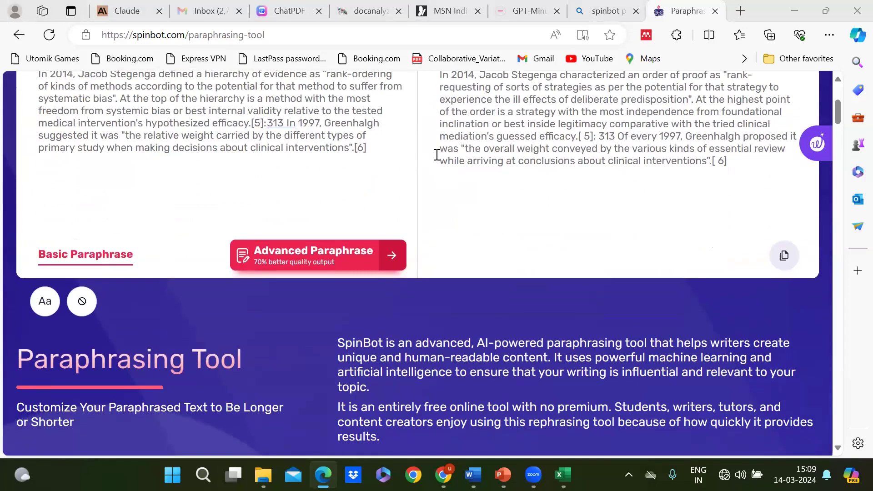
{"action": "scroll", "coordinate": [591, 159], "scroll_direction": "up", "scroll_amount": 1}
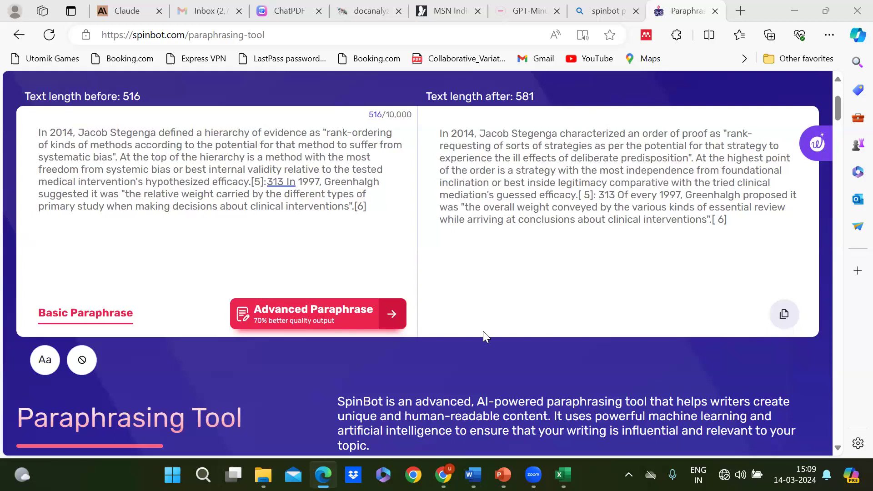
- Switch to the library's AI tools guide in Chrome and open the Granted ai link under Grant Writing Tools
{"action": "mouse_move", "coordinate": [444, 474]}
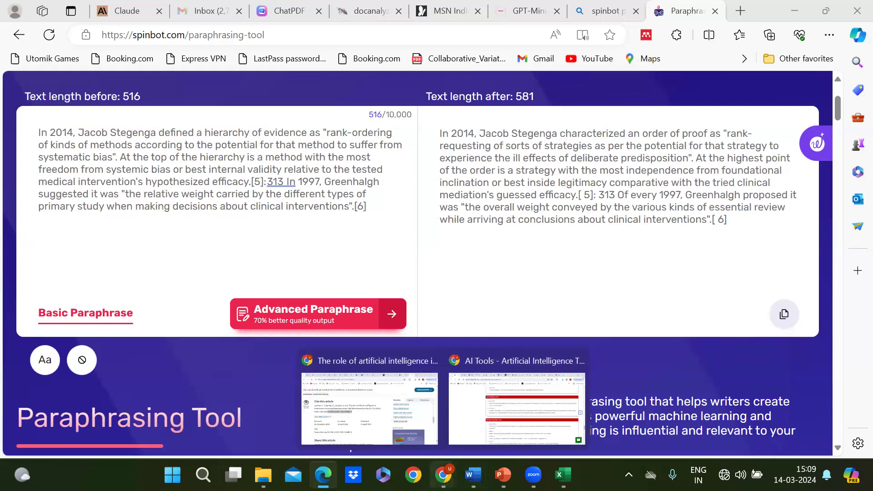
{"action": "left_click", "coordinate": [474, 417]}
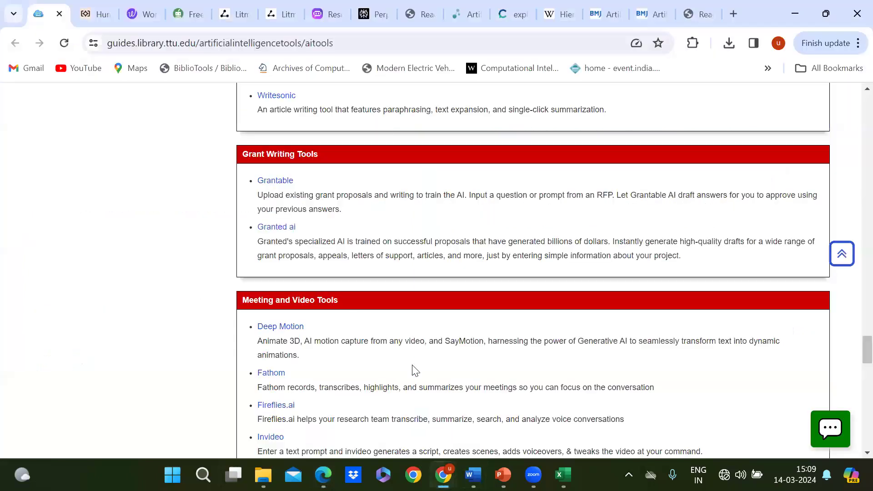
{"action": "scroll", "coordinate": [195, 364], "scroll_direction": "up", "scroll_amount": 3}
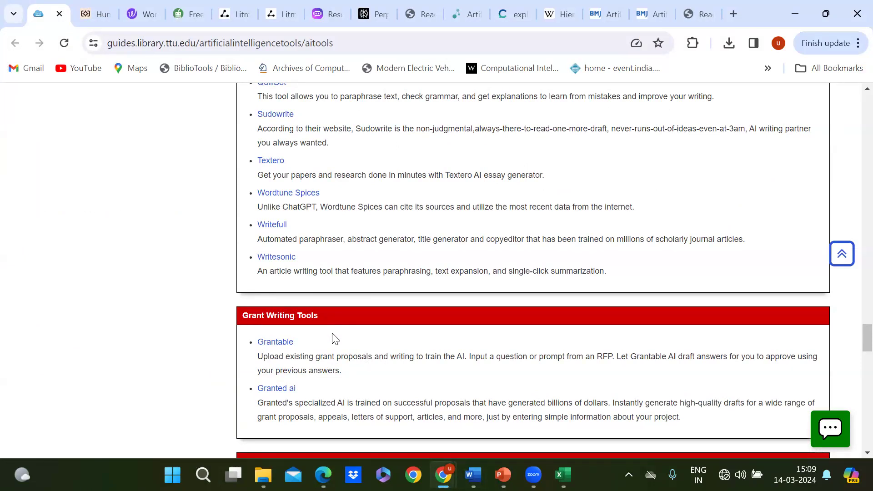
{"action": "scroll", "coordinate": [333, 338], "scroll_direction": "down", "scroll_amount": 1}
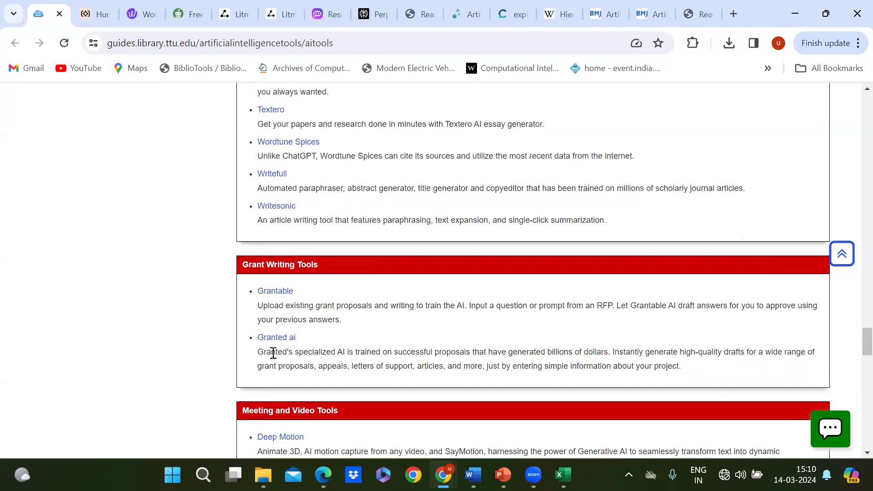
{"action": "left_click", "coordinate": [262, 337]}
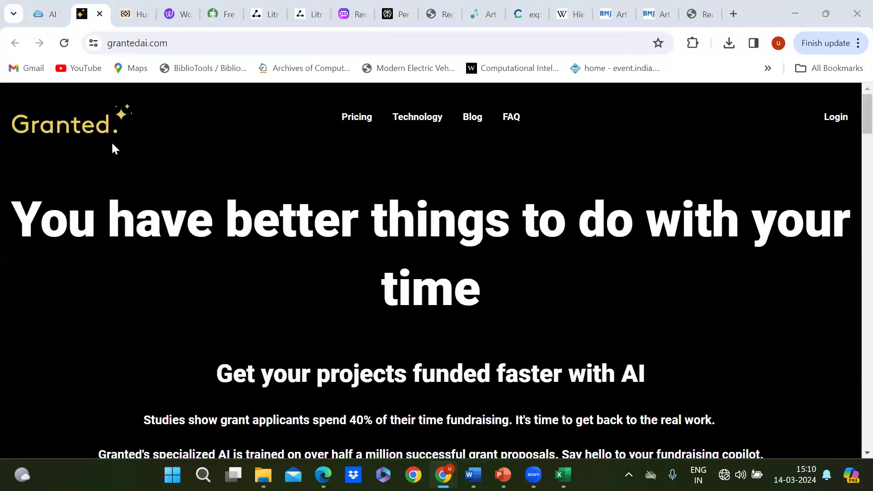
- Start writing on the Granted site and look through the fields of its sign-up form
{"action": "scroll", "coordinate": [113, 145], "scroll_direction": "down", "scroll_amount": 3}
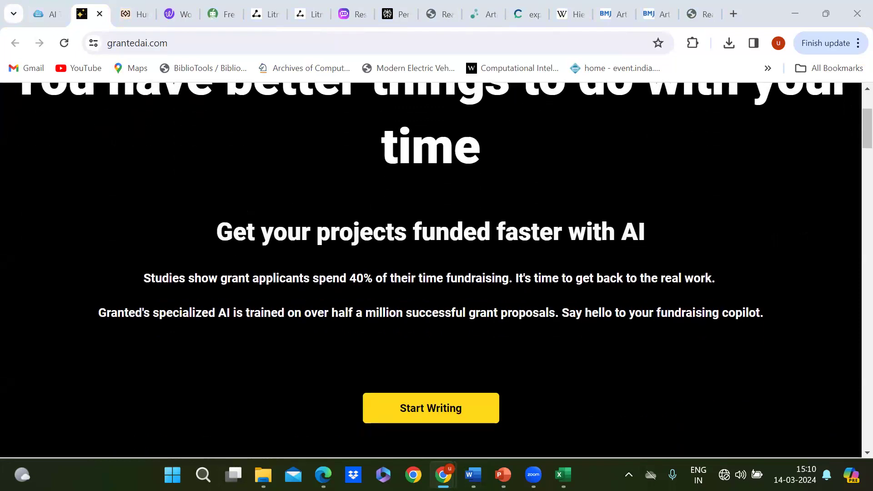
{"action": "left_click", "coordinate": [439, 415]}
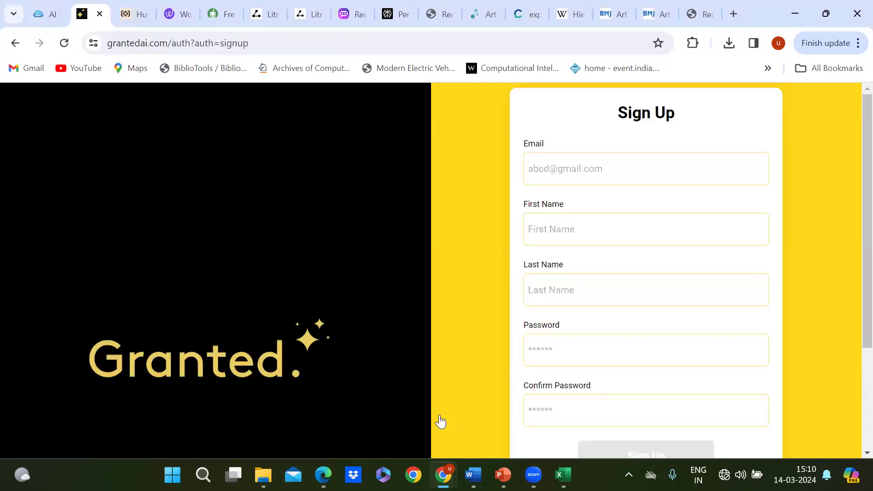
{"action": "scroll", "coordinate": [392, 397], "scroll_direction": "down", "scroll_amount": 3}
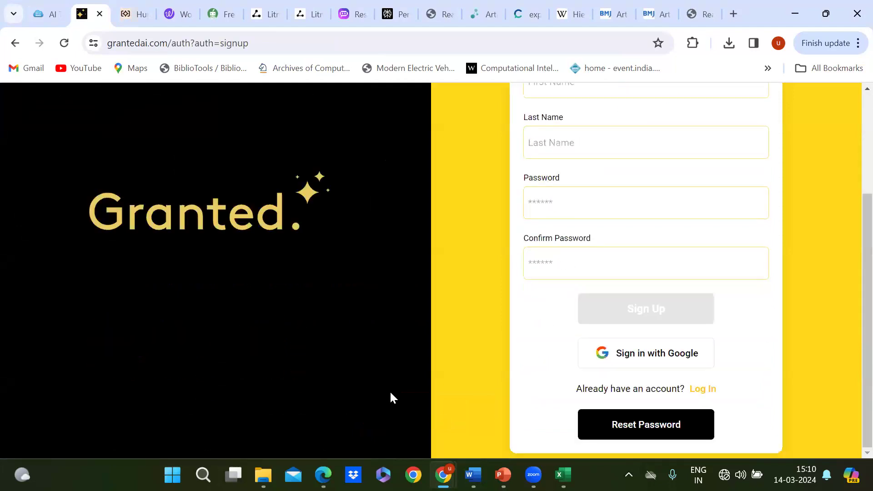
{"action": "scroll", "coordinate": [391, 396], "scroll_direction": "up", "scroll_amount": 3}
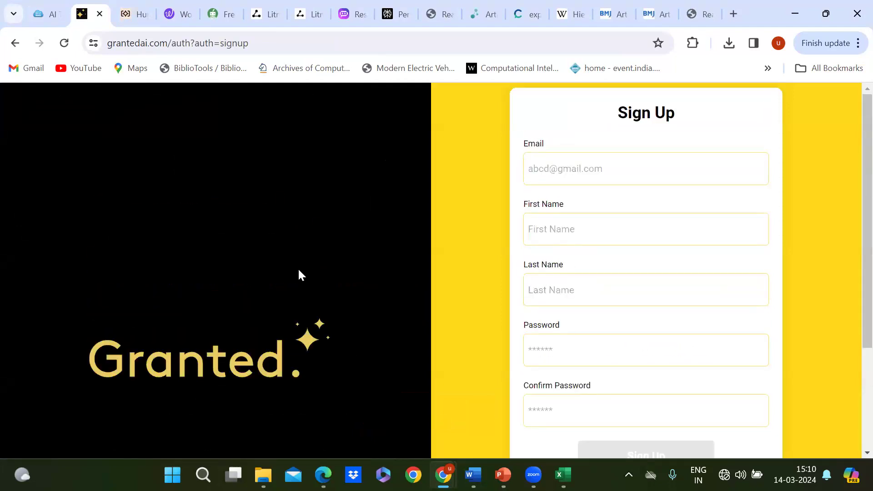
- Return to the library's AI tools guide and review the Grant Writing Tools and Meeting and Video Tools sections
{"action": "left_click", "coordinate": [46, 14]}
{"action": "scroll", "coordinate": [419, 366], "scroll_direction": "down", "scroll_amount": 1}
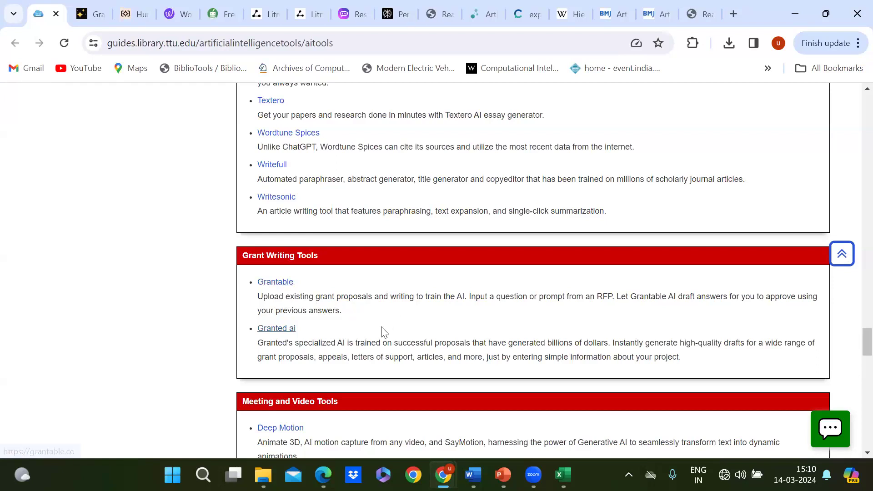
{"action": "scroll", "coordinate": [381, 331], "scroll_direction": "down", "scroll_amount": 2}
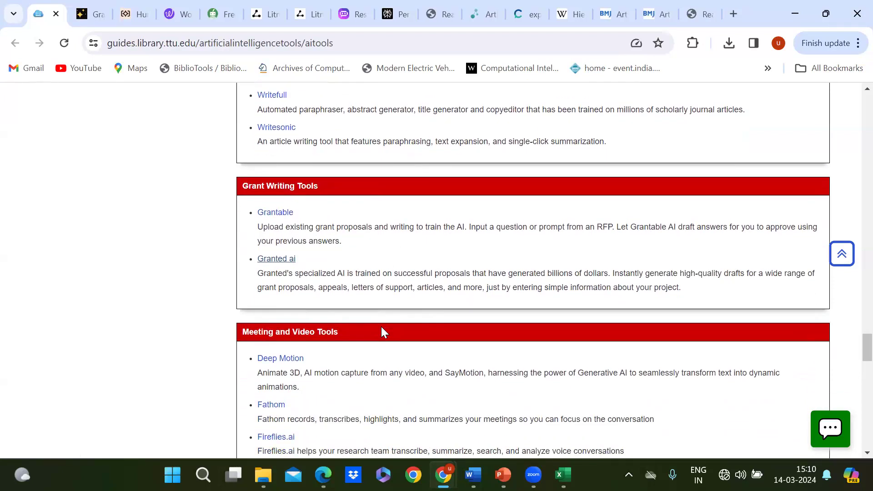
{"action": "scroll", "coordinate": [381, 326], "scroll_direction": "down", "scroll_amount": 1}
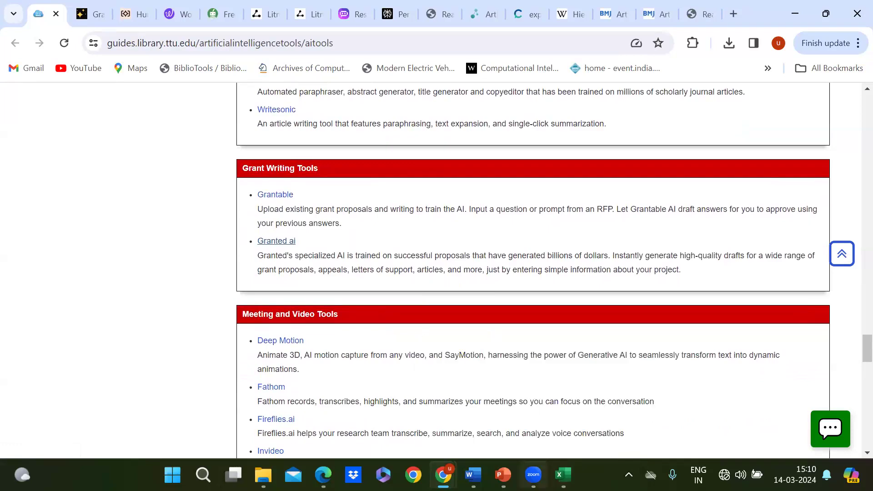
- Switch to the PowerPoint presentation, show the Links for Citation slide in full screen and open its mybib.com link
{"action": "left_click", "coordinate": [502, 474]}
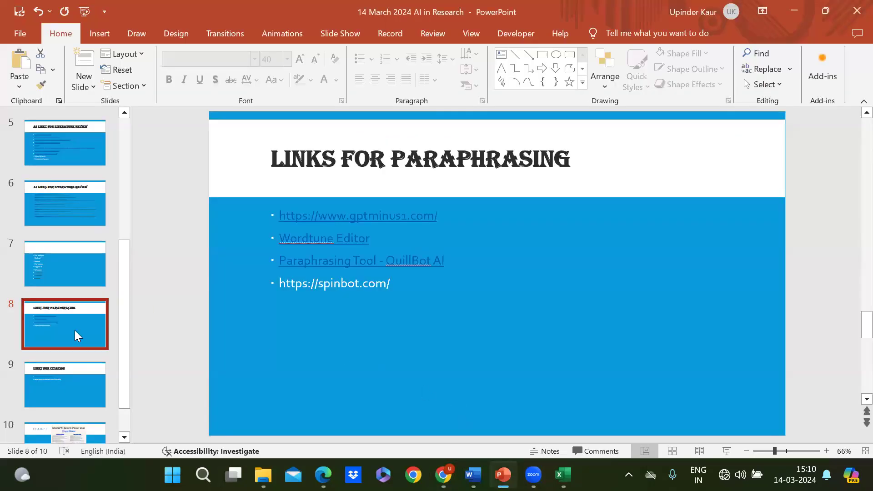
{"action": "scroll", "coordinate": [75, 333], "scroll_direction": "down", "scroll_amount": 1}
{"action": "left_click", "coordinate": [60, 344]}
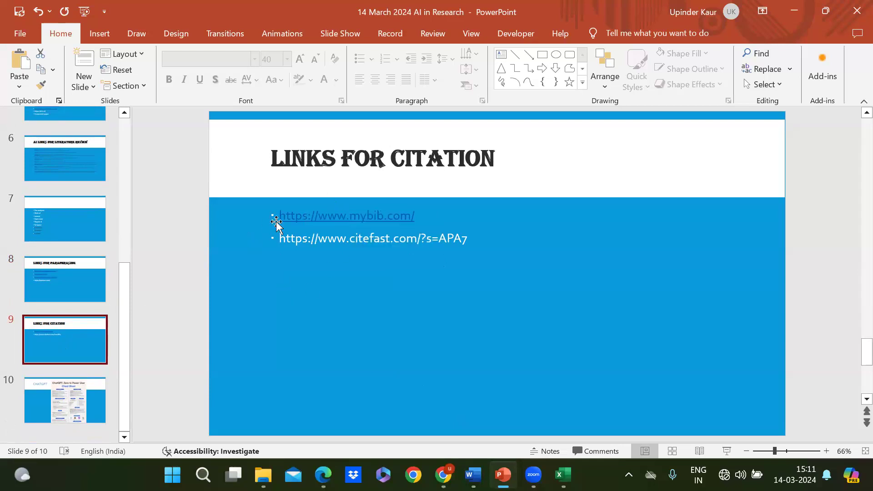
{"action": "left_click", "coordinate": [727, 451]}
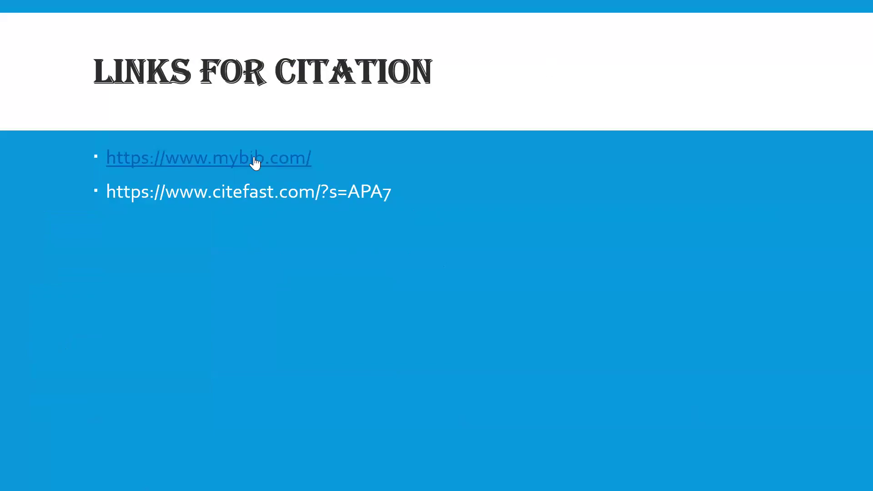
{"action": "left_click", "coordinate": [279, 163]}
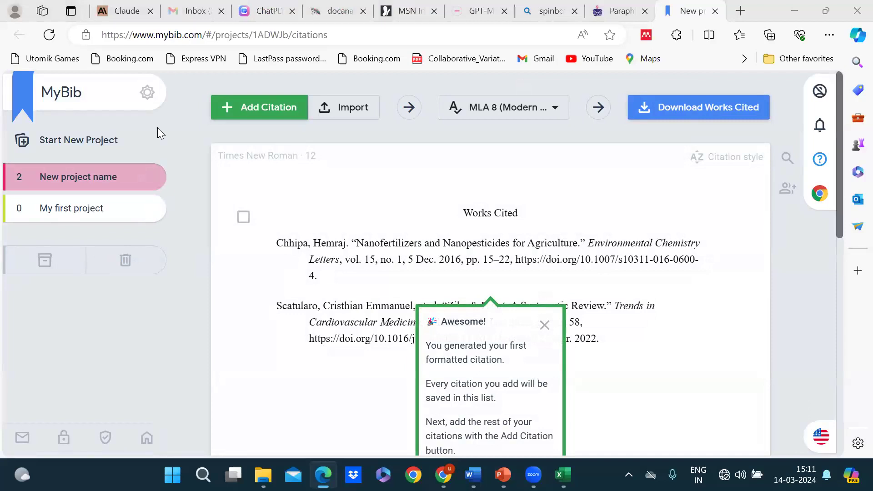
- Start a new MyBib project, dismiss the welcome tip and begin adding a citation
{"action": "left_click", "coordinate": [47, 141]}
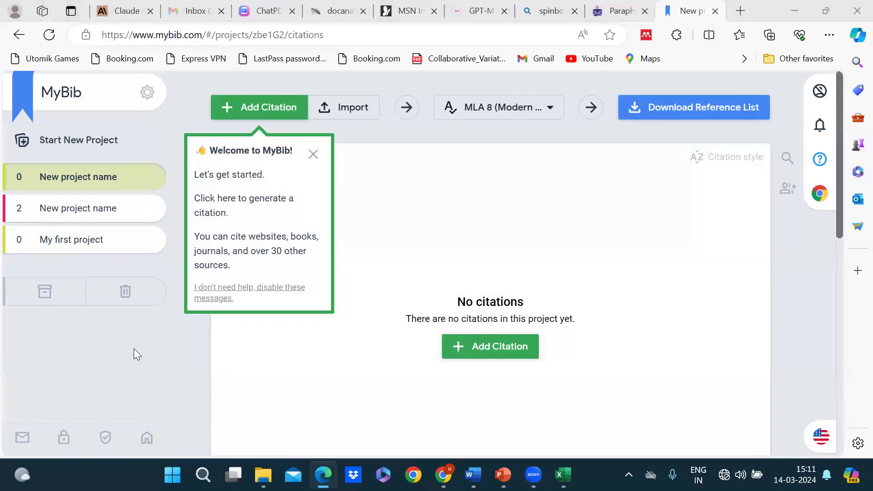
{"action": "left_click", "coordinate": [313, 154]}
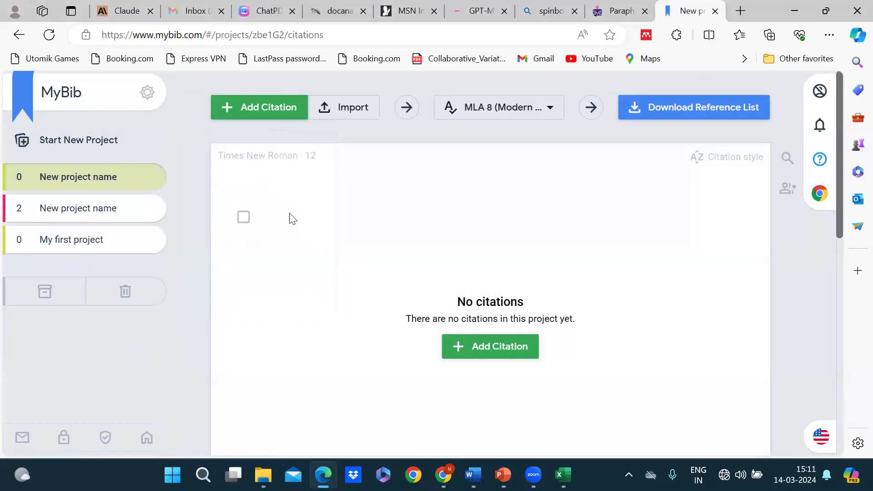
{"action": "scroll", "coordinate": [508, 178], "scroll_direction": "down", "scroll_amount": 3}
{"action": "left_click", "coordinate": [507, 191]}
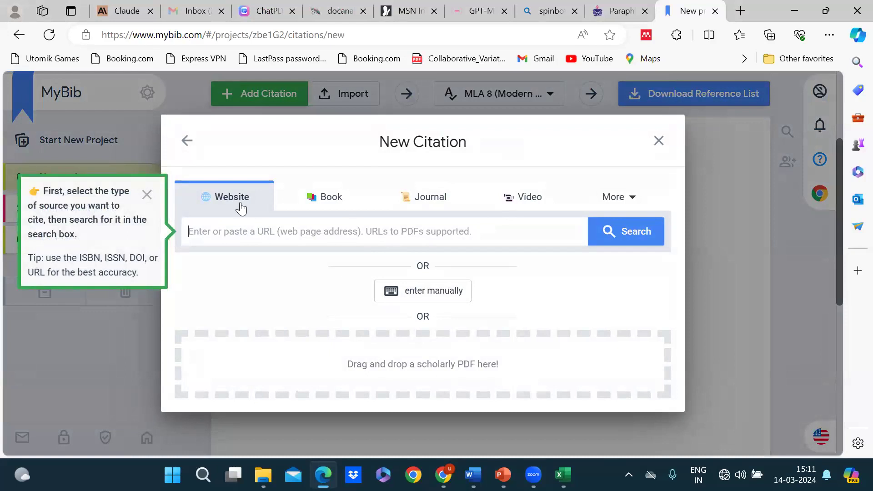
- Look through the source types available for the new citation, including the additional ones, and choose Journal
{"action": "left_click", "coordinate": [328, 200]}
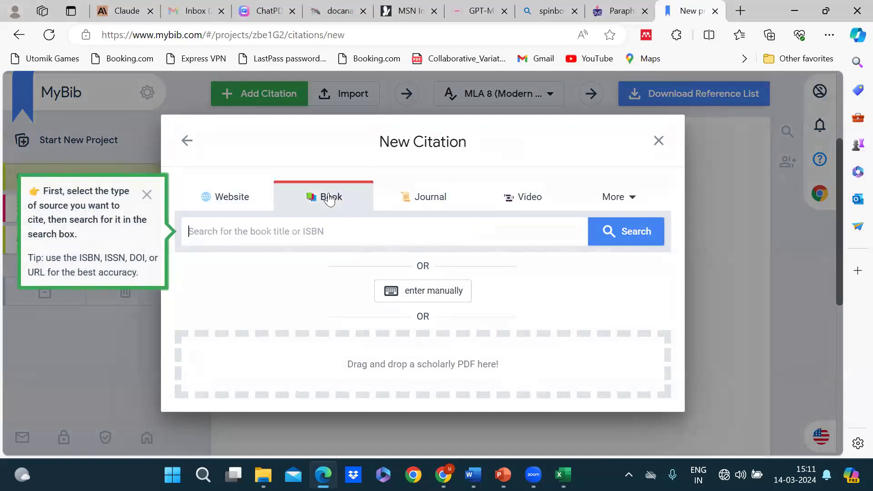
{"action": "left_click", "coordinate": [436, 208]}
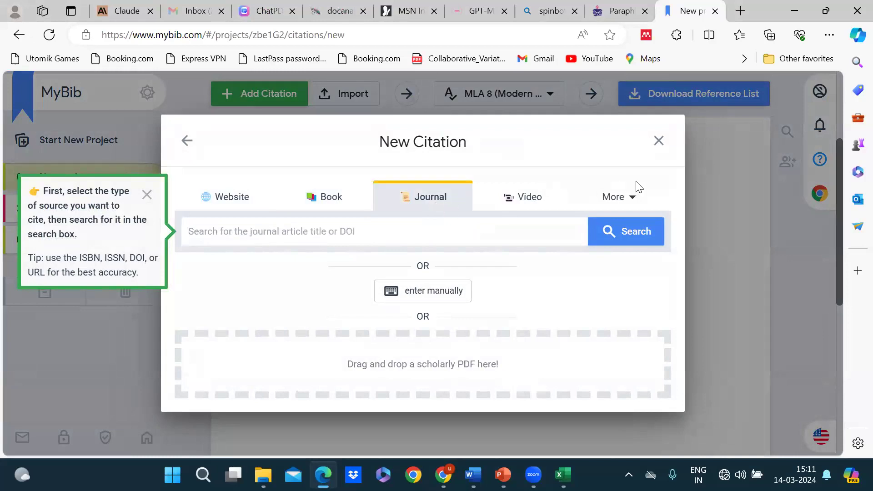
{"action": "left_click", "coordinate": [618, 198]}
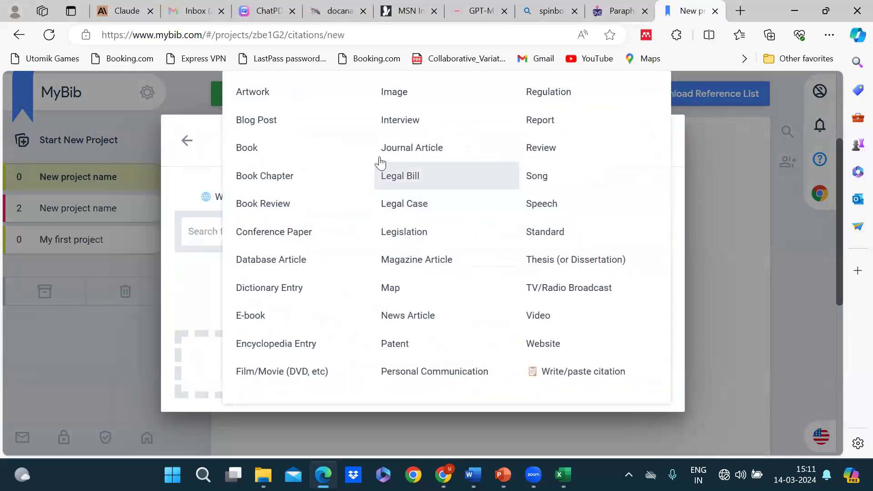
{"action": "left_click", "coordinate": [710, 214]}
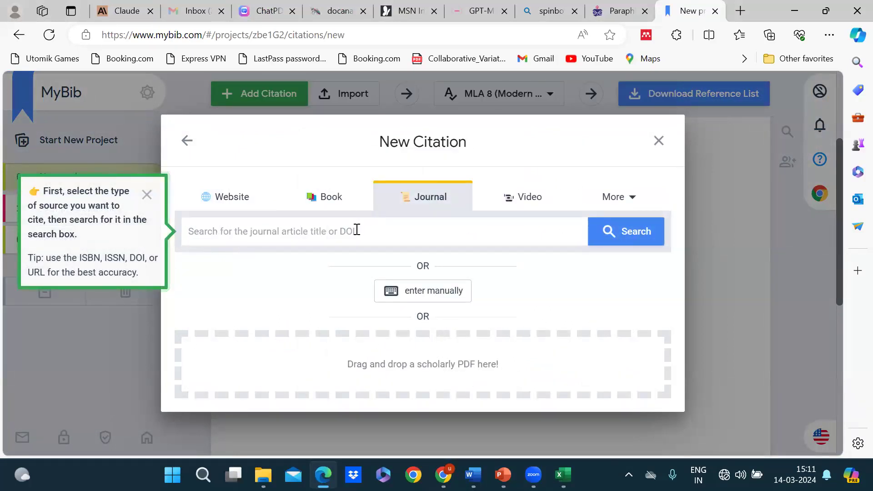
{"action": "key", "text": "ctrl+v"}
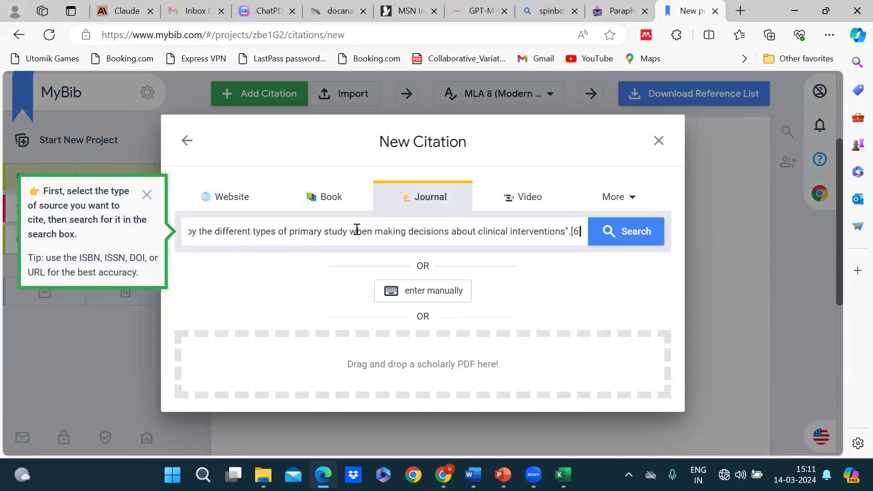
{"action": "scroll", "coordinate": [357, 230], "scroll_direction": "left", "scroll_amount": 5}
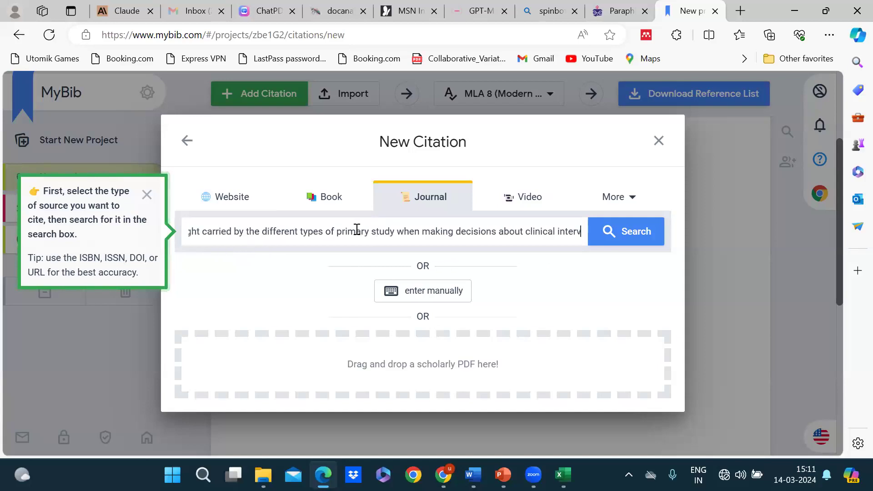
{"action": "scroll", "coordinate": [357, 230], "scroll_direction": "left", "scroll_amount": 8}
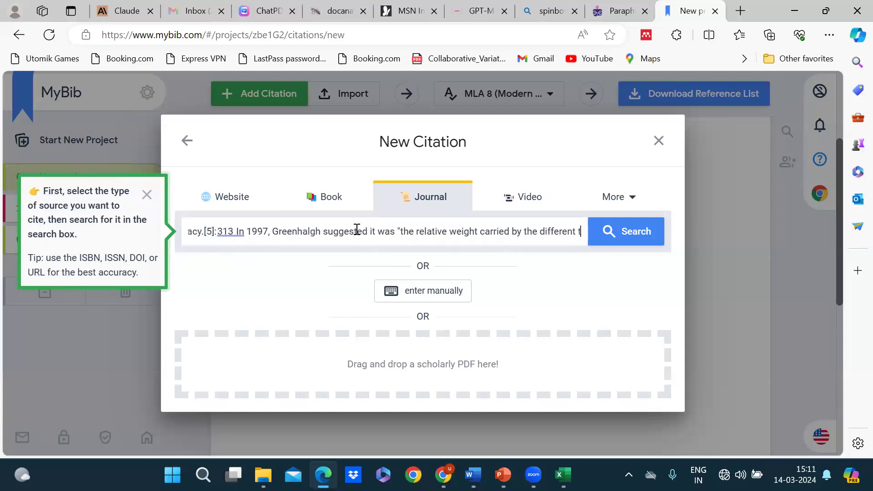
{"action": "mouse_move", "coordinate": [444, 475]}
{"action": "left_click", "coordinate": [369, 434]}
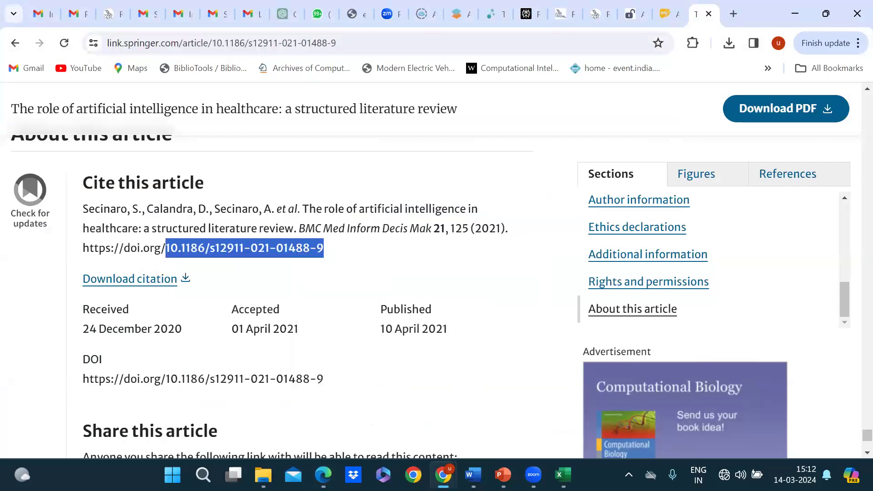
{"action": "mouse_move", "coordinate": [324, 474]}
{"action": "left_click", "coordinate": [305, 425]}
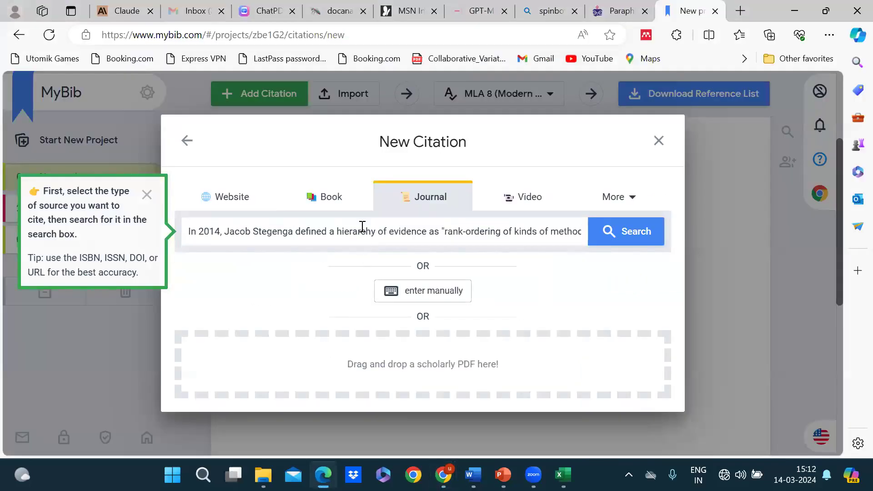
{"action": "key", "text": "ctrl+a"}
{"action": "key", "text": "ctrl+v"}
{"action": "left_click", "coordinate": [606, 232]}
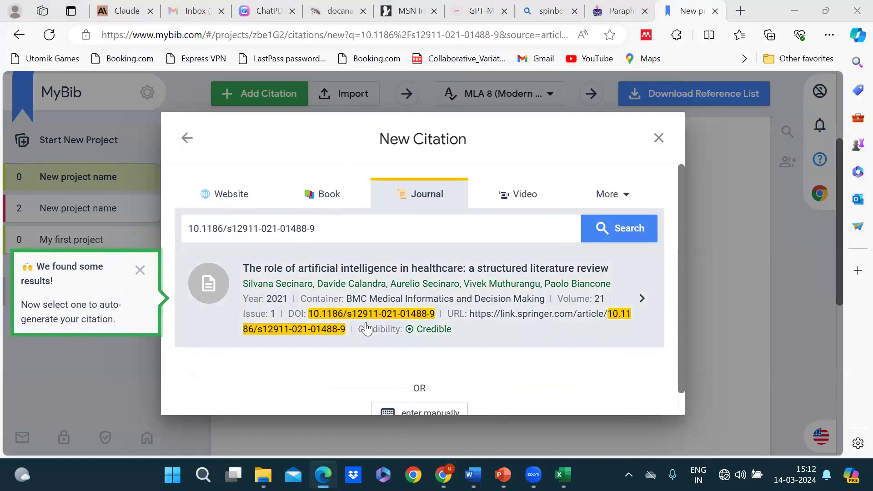
- Look through the fields of the manual journal article entry form and return to the search results
{"action": "scroll", "coordinate": [409, 373], "scroll_direction": "down", "scroll_amount": 1}
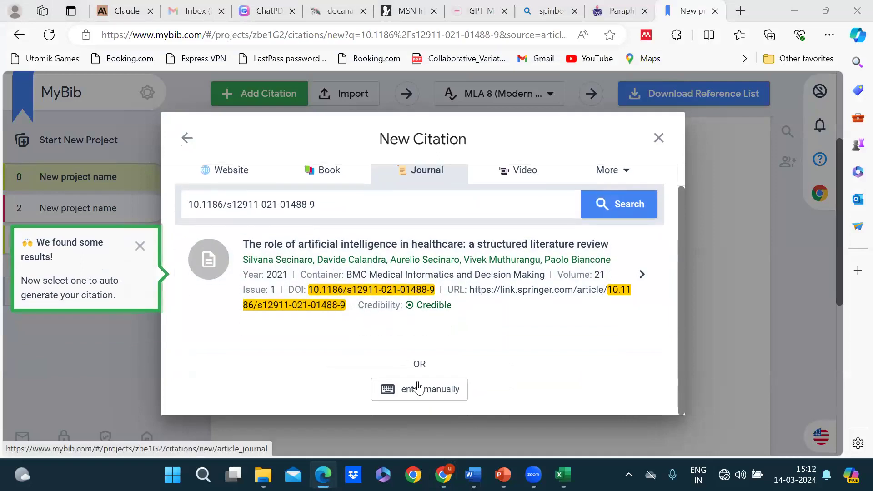
{"action": "left_click", "coordinate": [418, 389]}
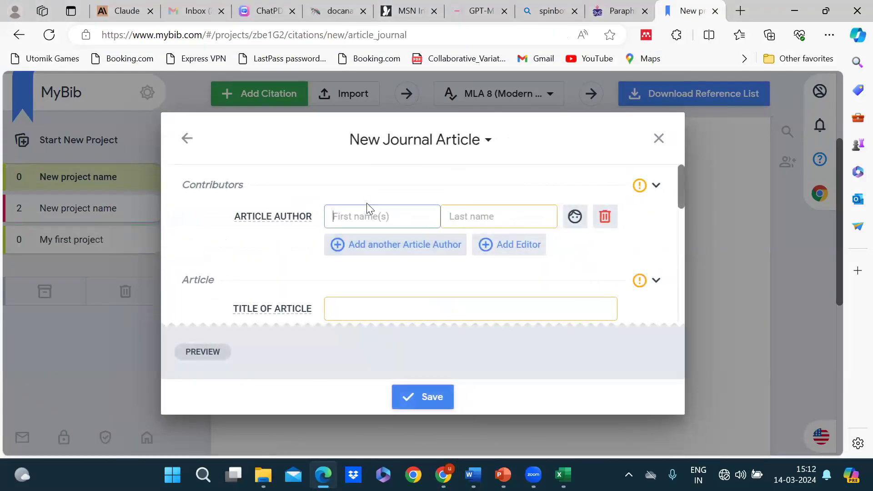
{"action": "scroll", "coordinate": [345, 213], "scroll_direction": "down", "scroll_amount": 1}
{"action": "scroll", "coordinate": [346, 214], "scroll_direction": "down", "scroll_amount": 3}
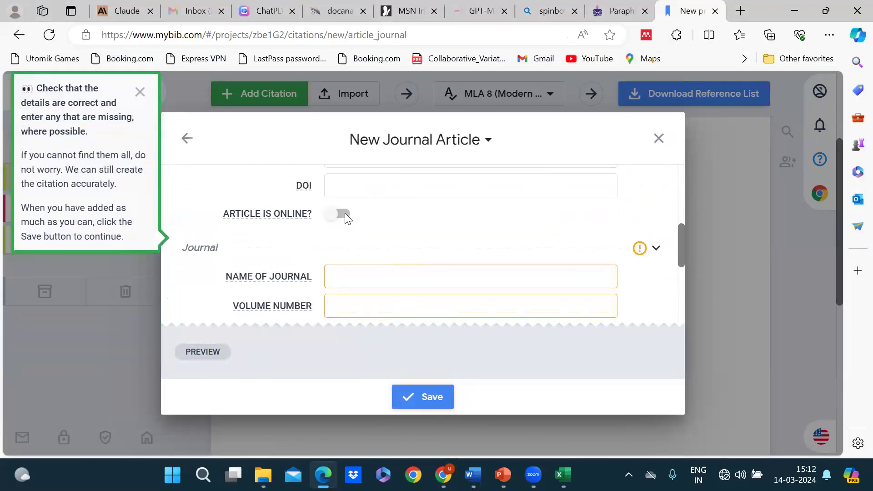
{"action": "scroll", "coordinate": [563, 186], "scroll_direction": "down", "scroll_amount": 3}
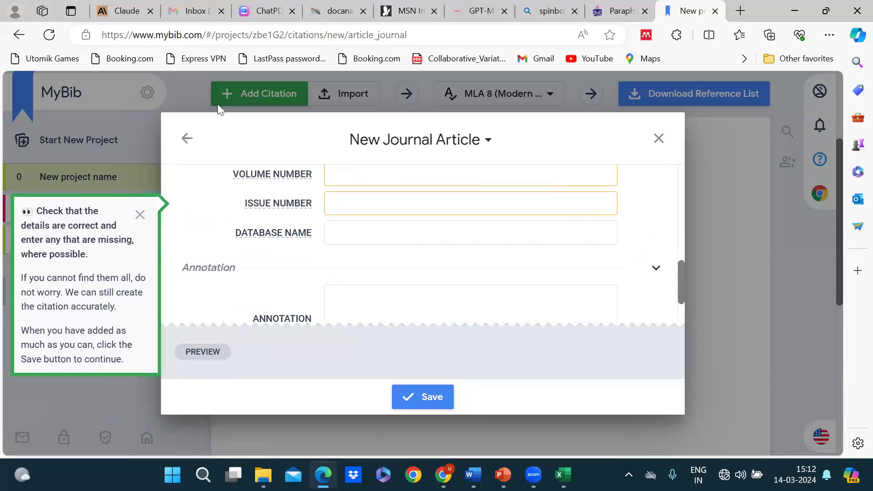
{"action": "left_click", "coordinate": [186, 138]}
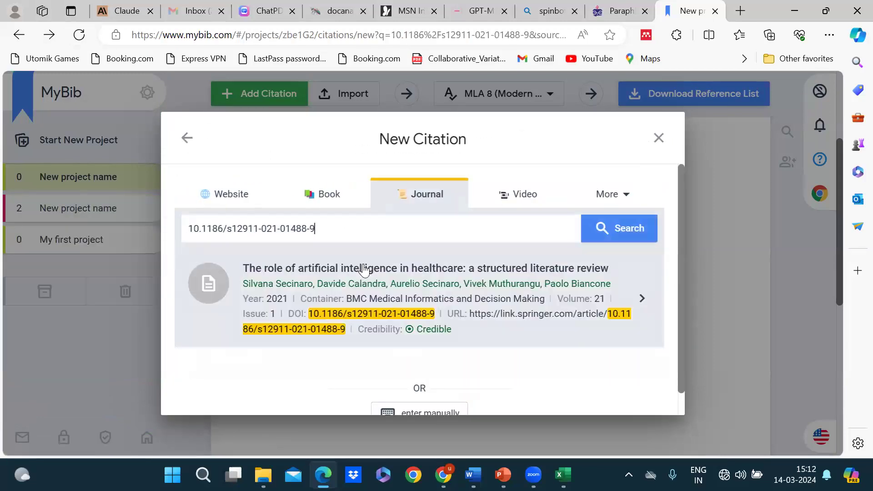
- Review the auto-filled citation details of the found healthcare AI article and close the form without saving
{"action": "left_click", "coordinate": [316, 291]}
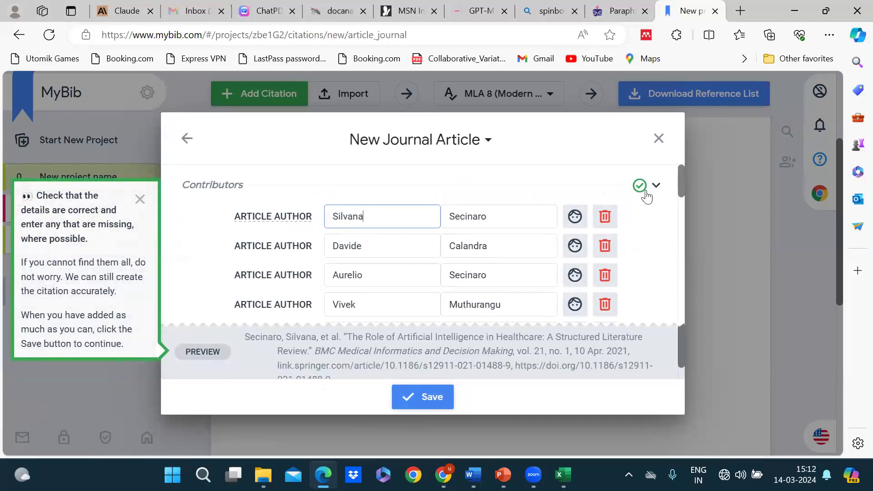
{"action": "scroll", "coordinate": [542, 264], "scroll_direction": "down", "scroll_amount": 5}
{"action": "scroll", "coordinate": [543, 260], "scroll_direction": "down", "scroll_amount": 5}
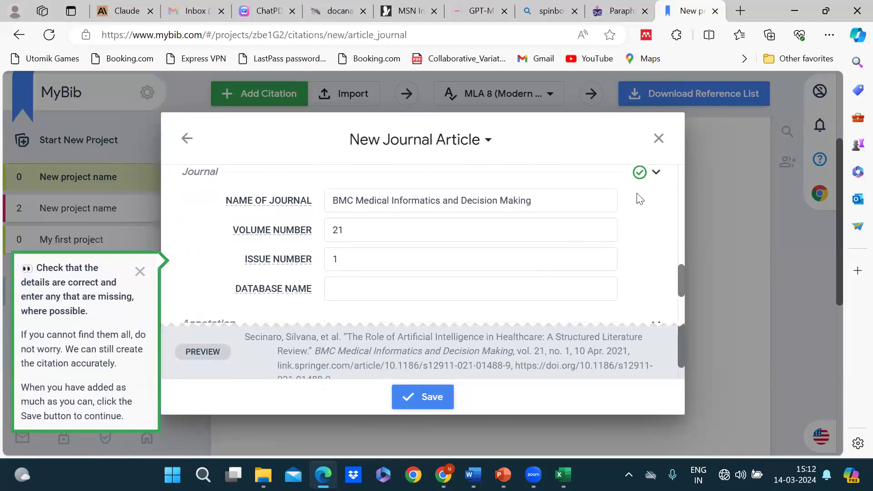
{"action": "left_click", "coordinate": [659, 138]}
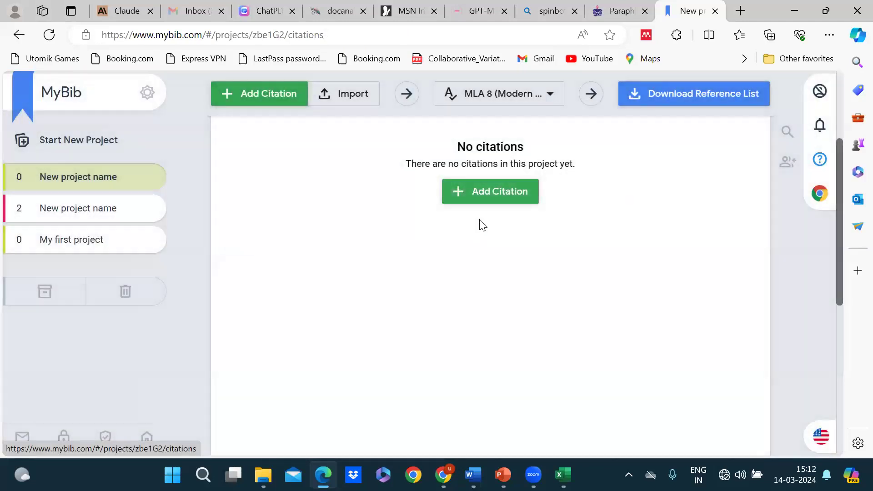
{"action": "left_click", "coordinate": [470, 199]}
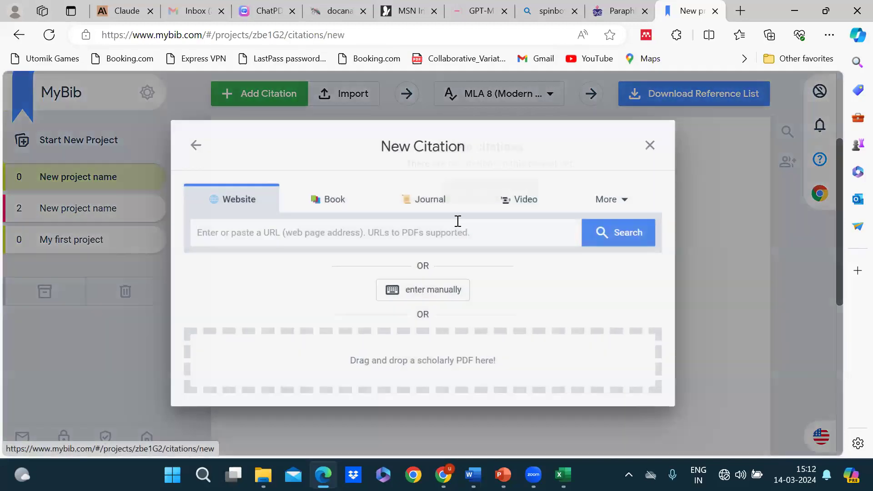
{"action": "key", "text": "ctrl+v"}
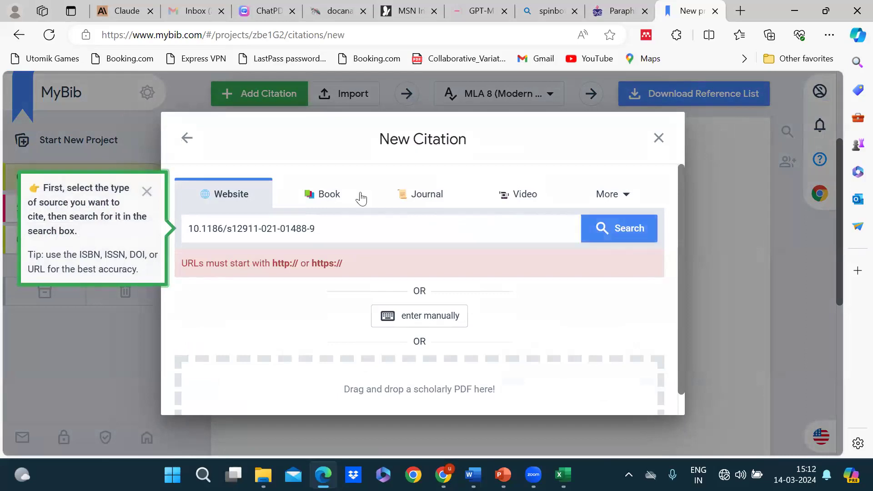
{"action": "left_click", "coordinate": [414, 196]}
{"action": "left_click", "coordinate": [609, 231]}
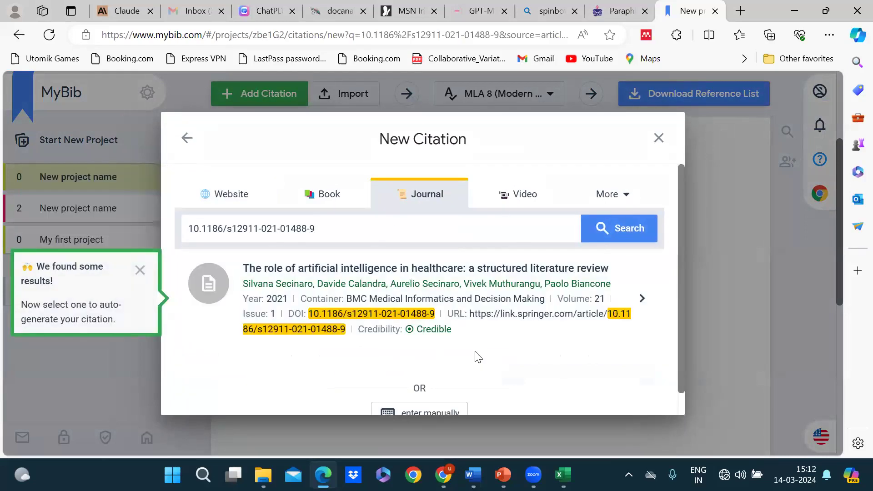
{"action": "left_click", "coordinate": [214, 263]}
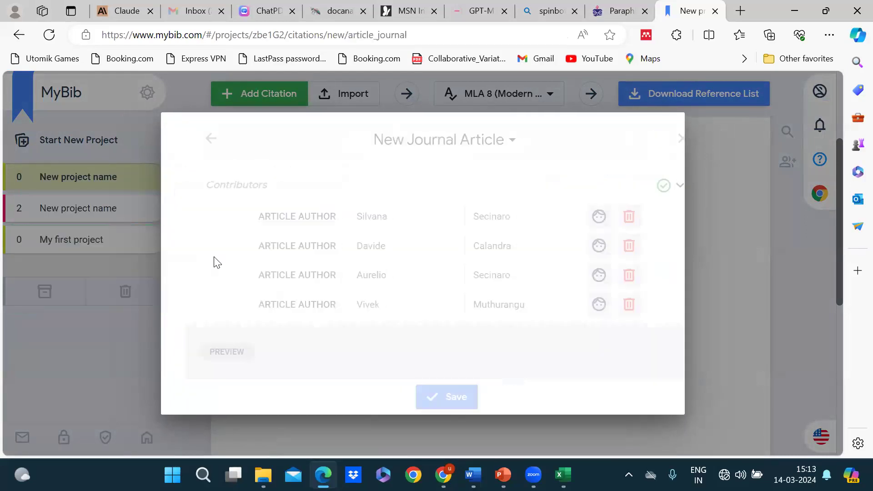
{"action": "left_click", "coordinate": [412, 392]}
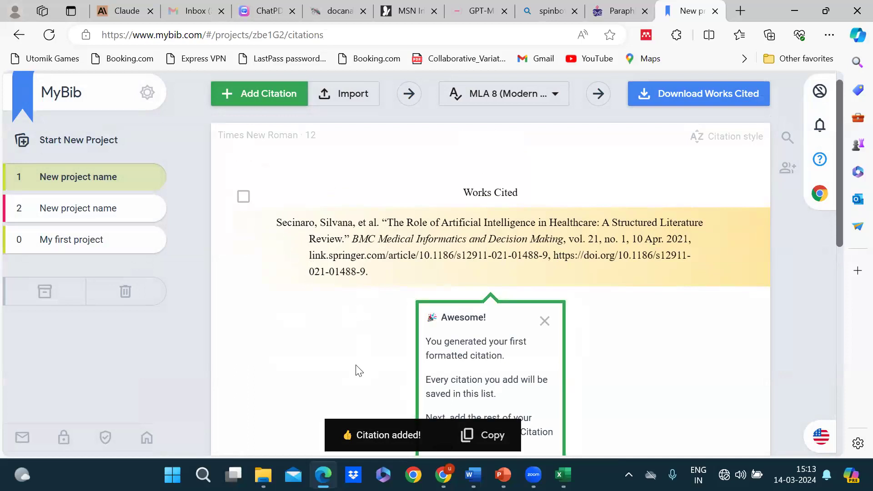
- Dismiss the help tips about the first citation, changing the citation style and downloading the works cited
{"action": "left_click", "coordinate": [544, 321]}
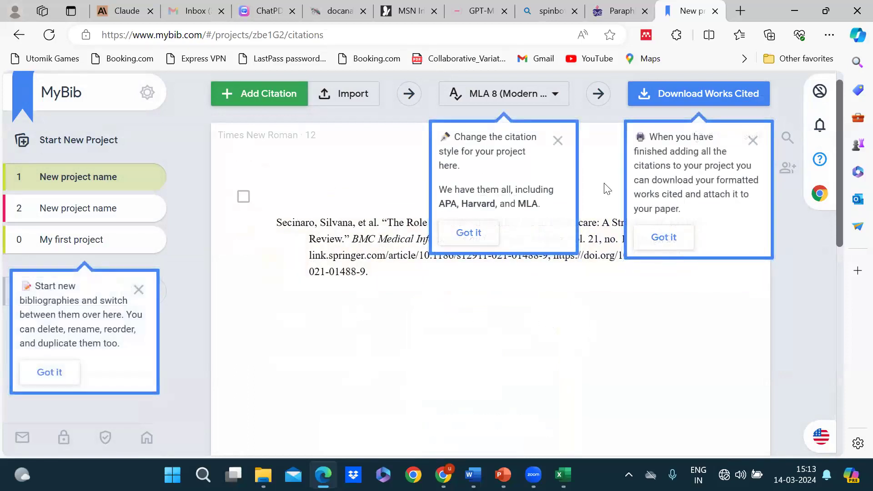
{"action": "left_click", "coordinate": [558, 141]}
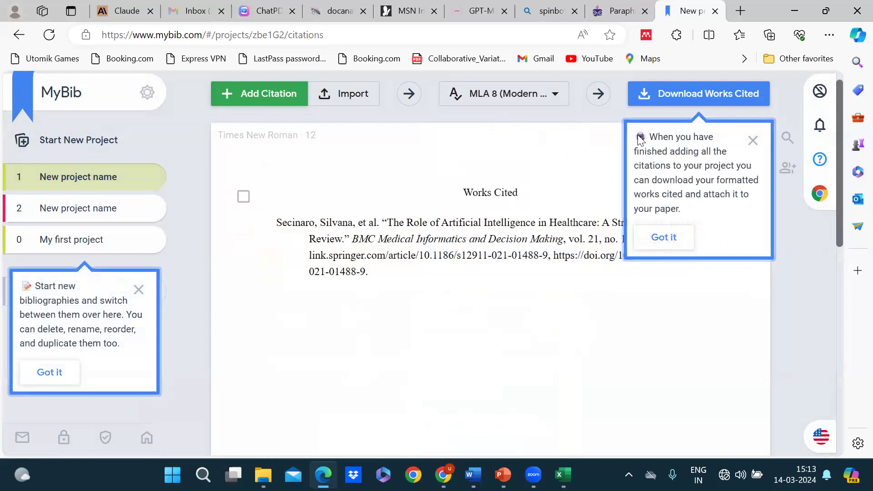
{"action": "left_click", "coordinate": [755, 140]}
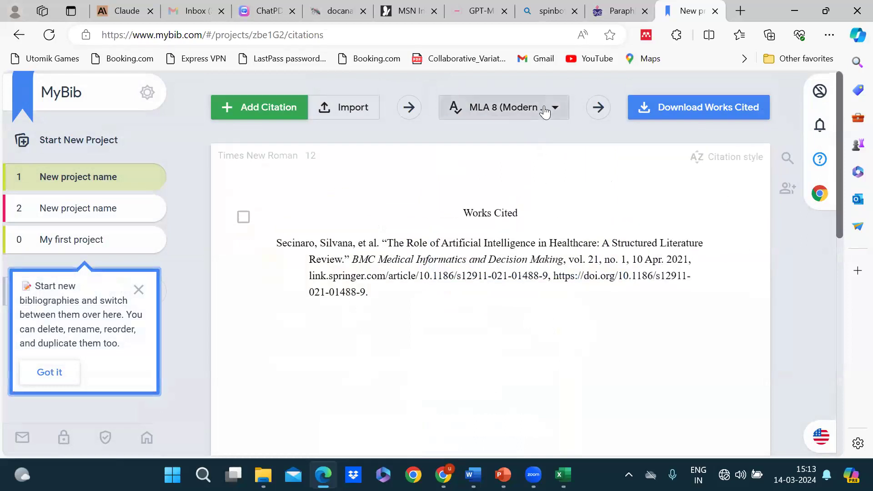
- Change the project's citation style to APA 6 (American Psychological Association 6th edition) and save it
{"action": "left_click", "coordinate": [556, 108]}
{"action": "scroll", "coordinate": [351, 297], "scroll_direction": "down", "scroll_amount": 12}
{"action": "scroll", "coordinate": [351, 297], "scroll_direction": "up", "scroll_amount": 15}
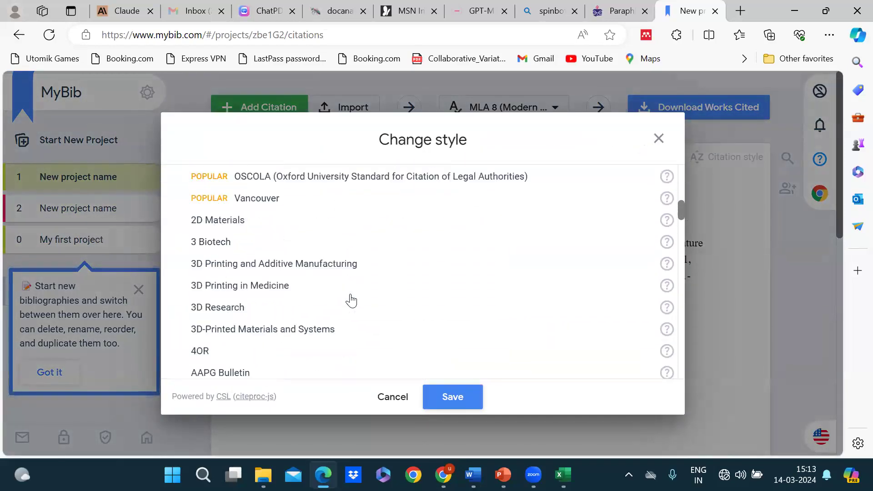
{"action": "scroll", "coordinate": [311, 325], "scroll_direction": "down", "scroll_amount": 2}
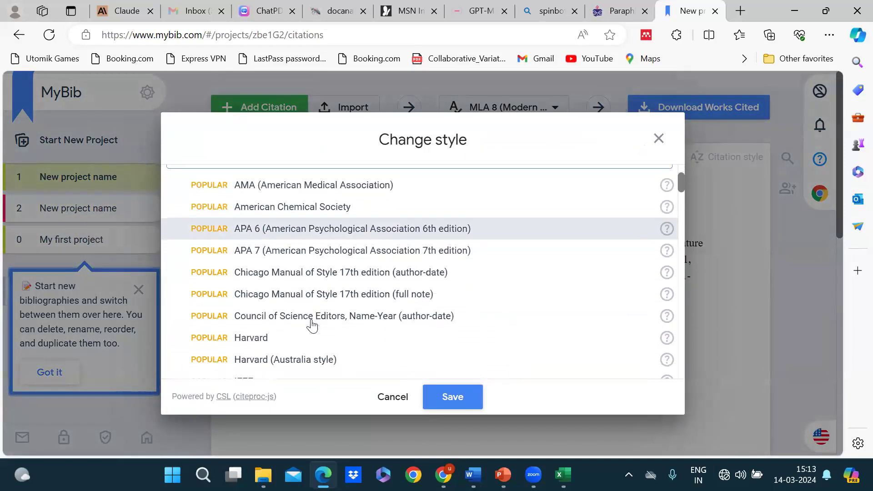
{"action": "left_click", "coordinate": [278, 238]}
{"action": "left_click", "coordinate": [464, 399]}
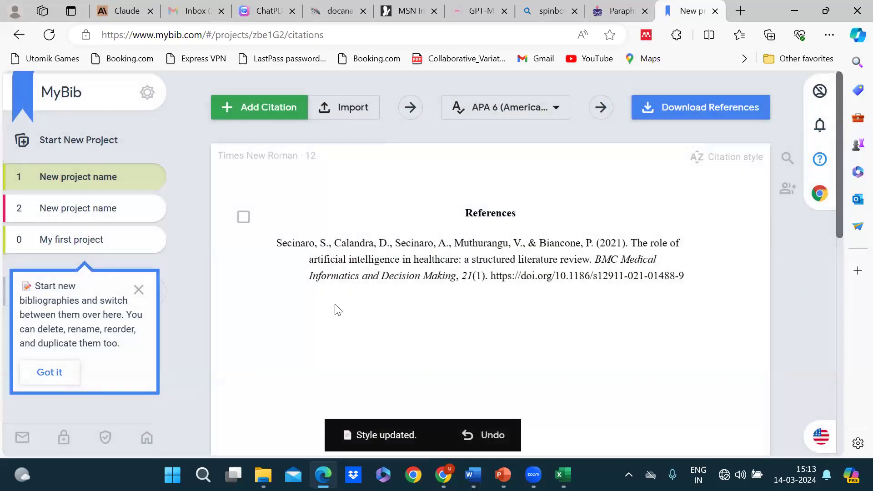
- Look through the healthcare AI citation's additional options, including its color choices, and close them
{"action": "mouse_move", "coordinate": [302, 259]}
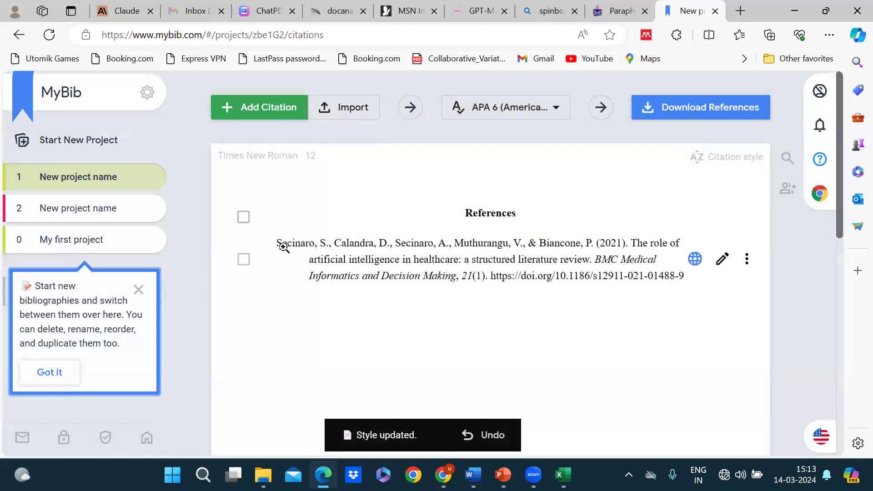
{"action": "left_click", "coordinate": [747, 259]}
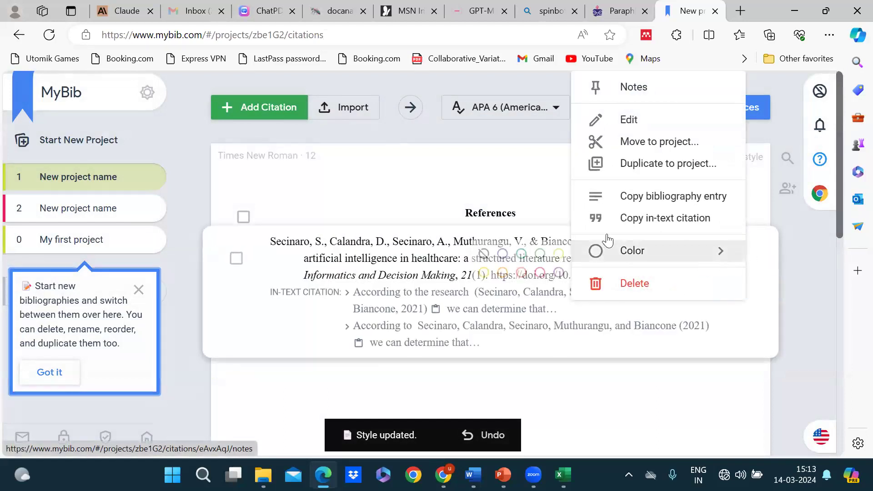
{"action": "left_click", "coordinate": [610, 250]}
{"action": "left_click", "coordinate": [574, 409]}
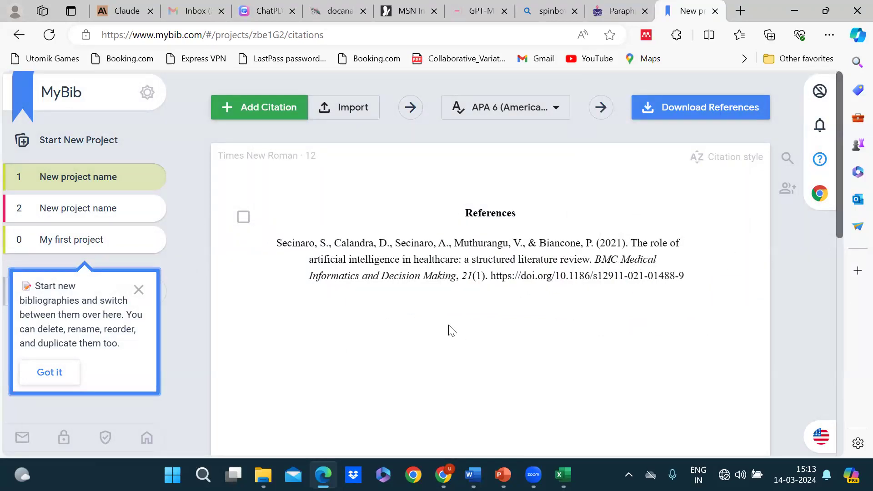
- Check the Links for Citation slide in the PowerPoint slide show and return to the browser
{"action": "mouse_move", "coordinate": [504, 473]}
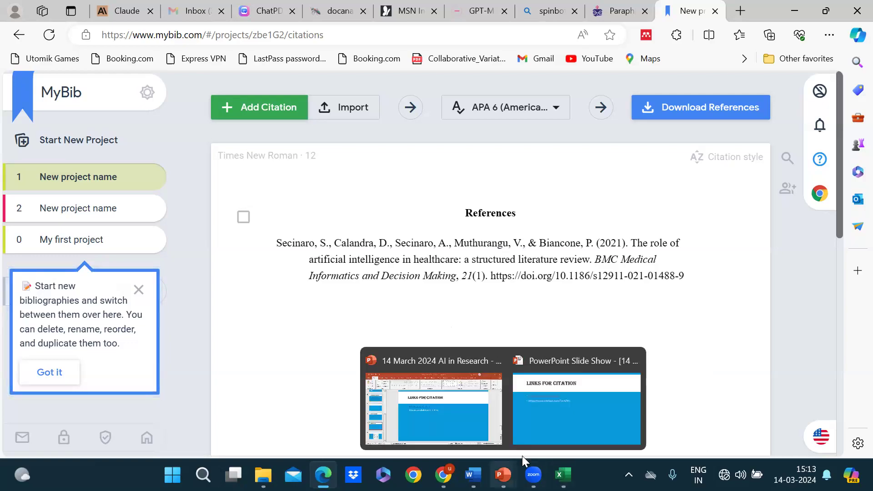
{"action": "left_click", "coordinate": [569, 415]}
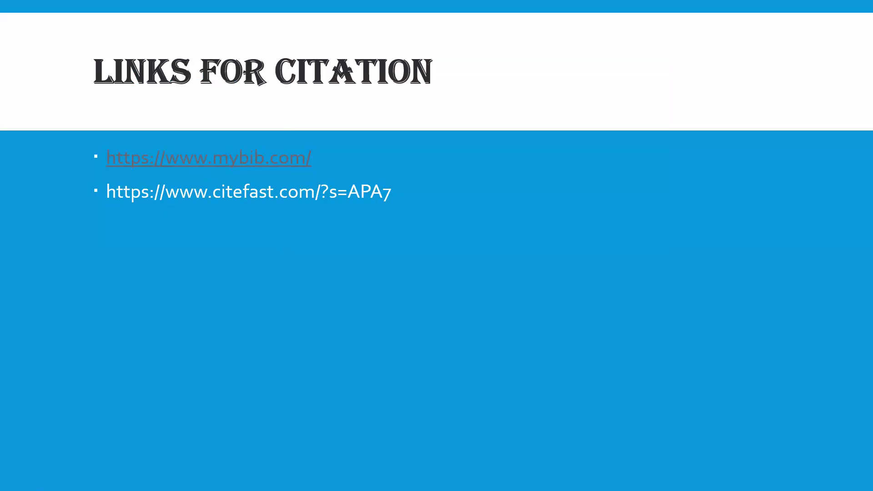
{"action": "key", "text": "alt+Tab"}
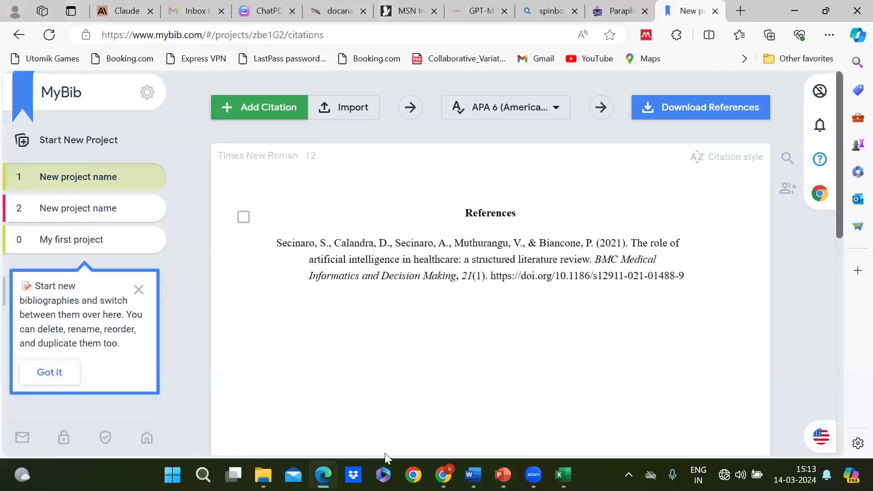
- Search the web for "citefast" in a new tab and open the Citefast citation generator
{"action": "left_click", "coordinate": [740, 11]}
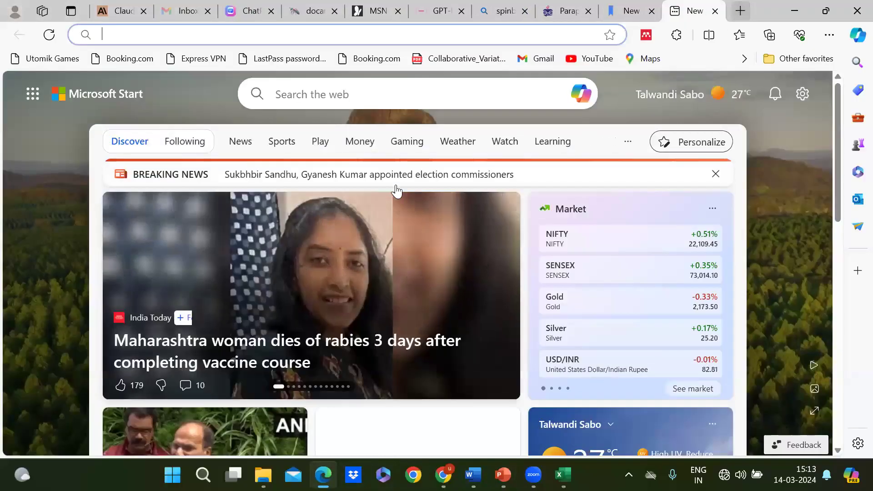
{"action": "left_click", "coordinate": [212, 35]}
{"action": "type", "text": "citefast"}
{"action": "key", "text": "Return"}
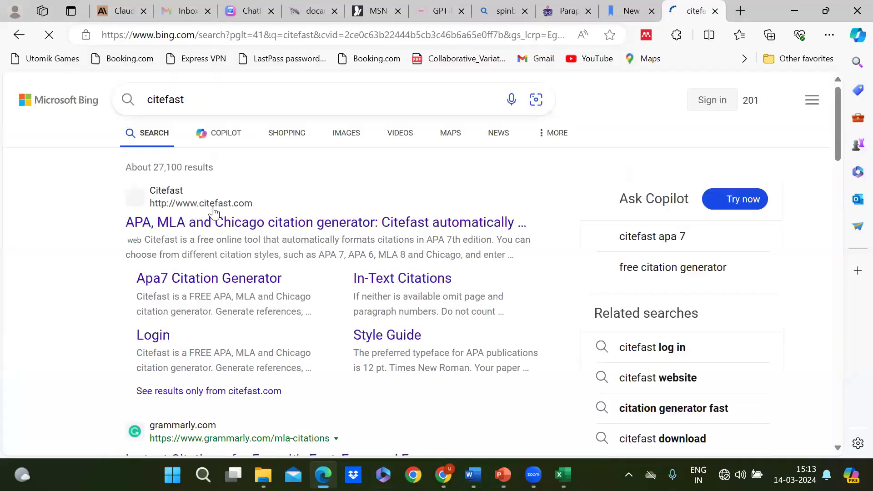
{"action": "left_click", "coordinate": [203, 223]}
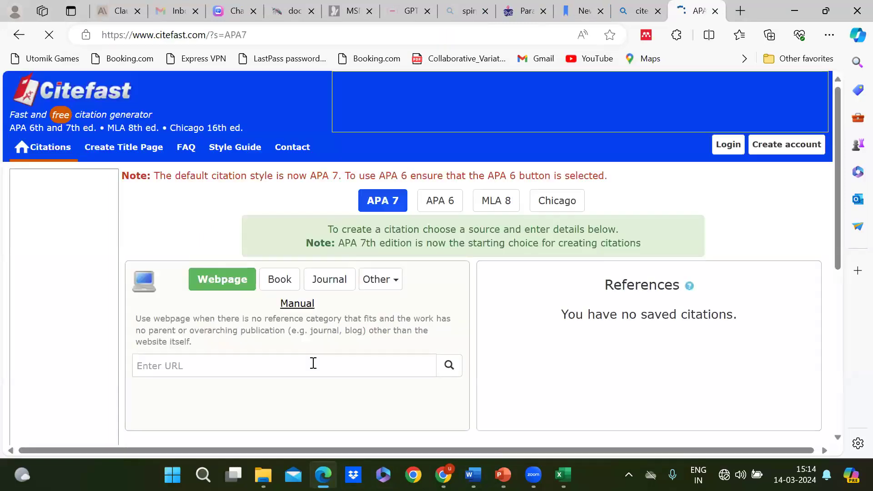
- Copy the Springer healthcare AI article's web address from Chrome and enter it as the webpage URL in Citefast
{"action": "left_click", "coordinate": [233, 363]}
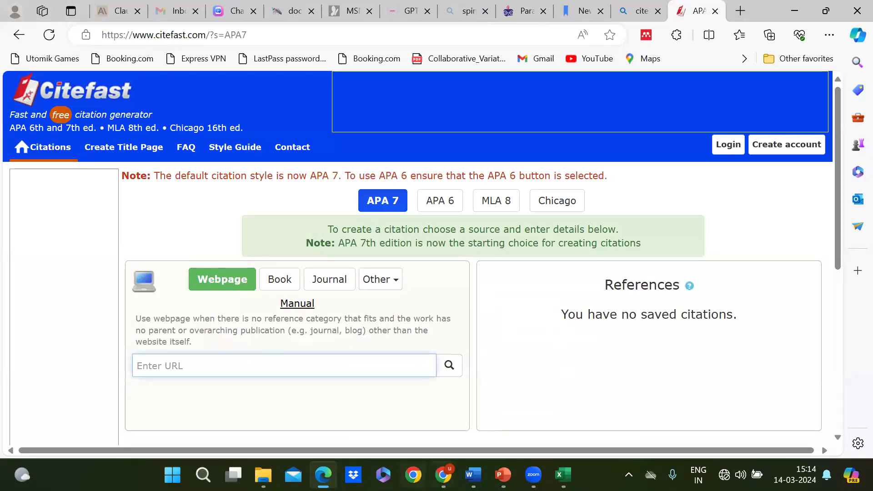
{"action": "mouse_move", "coordinate": [443, 475]}
{"action": "left_click", "coordinate": [351, 422]}
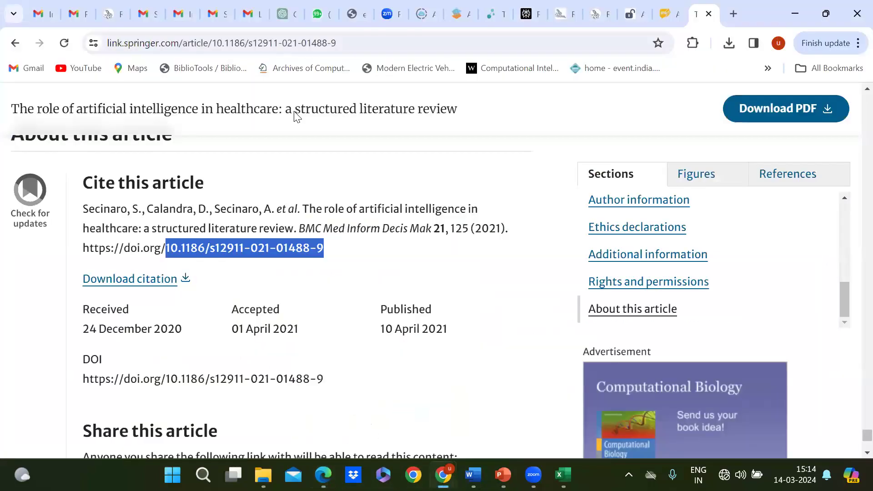
{"action": "left_click", "coordinate": [367, 37]}
{"action": "key", "text": "ctrl+c"}
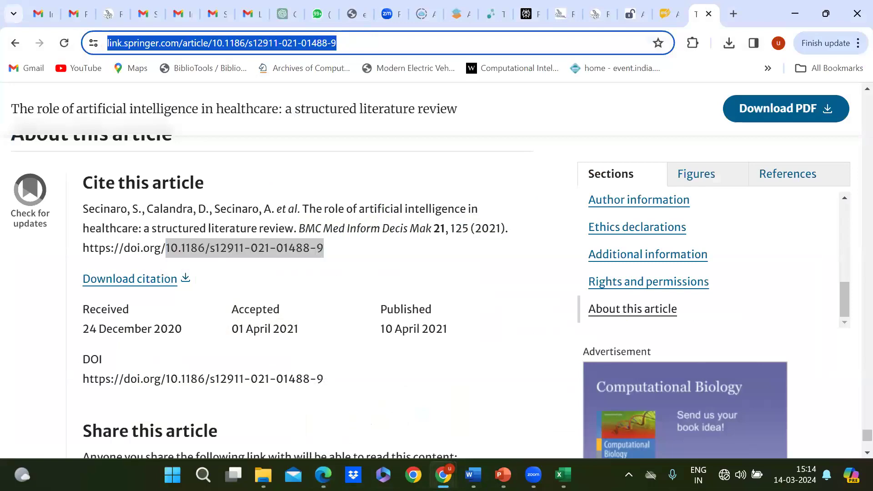
{"action": "mouse_move", "coordinate": [323, 475]}
{"action": "left_click", "coordinate": [309, 409]}
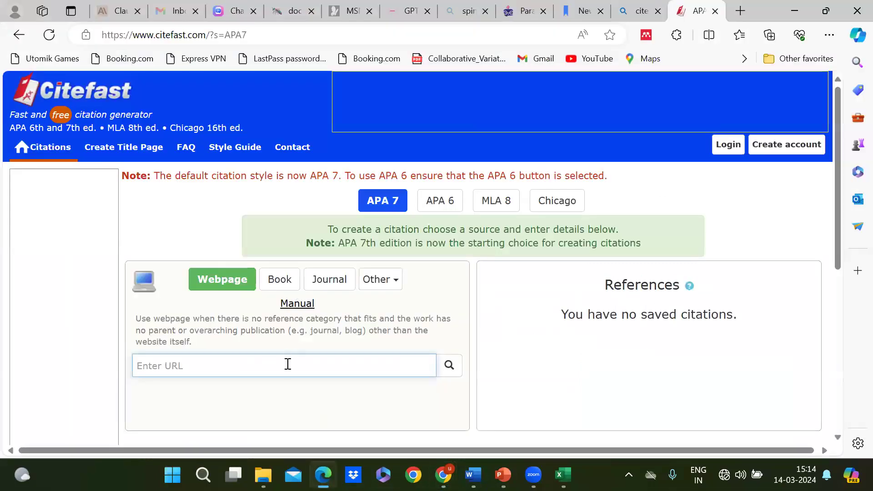
{"action": "key", "text": "ctrl+v"}
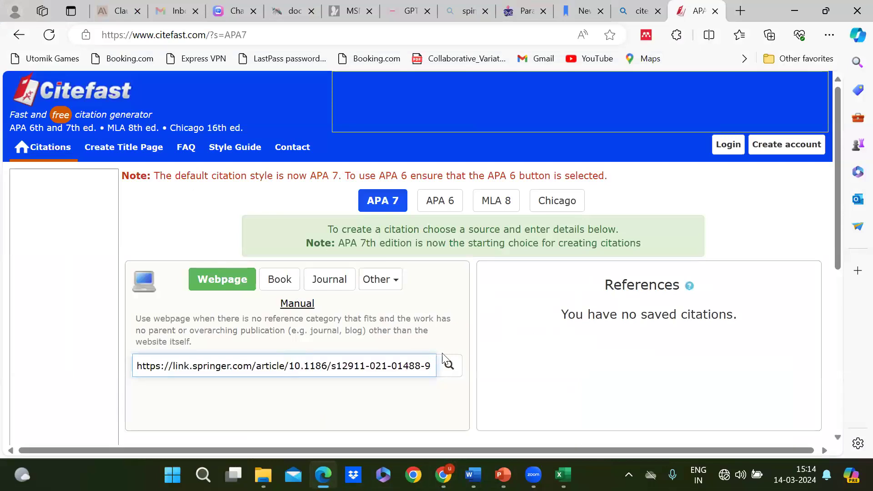
- Generate the APA 7 webpage citation from the entered URL and save it to the references
{"action": "left_click", "coordinate": [451, 366]}
{"action": "scroll", "coordinate": [302, 387], "scroll_direction": "down", "scroll_amount": 2}
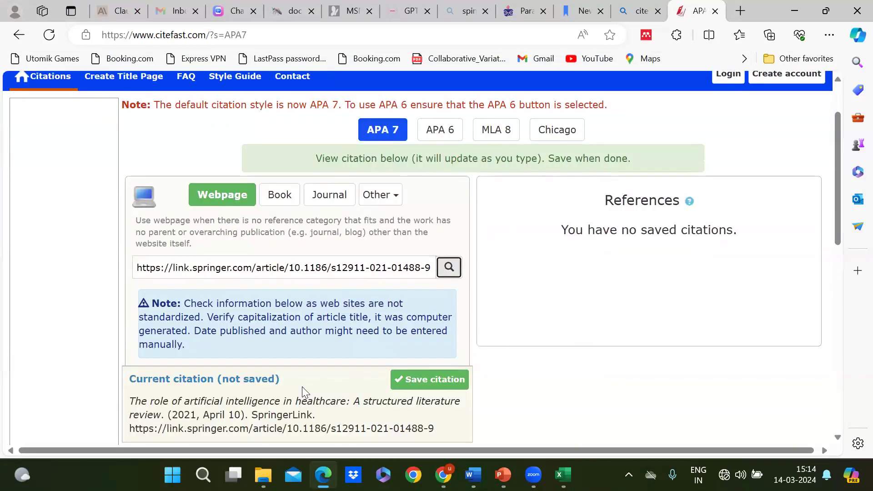
{"action": "left_click", "coordinate": [421, 382]}
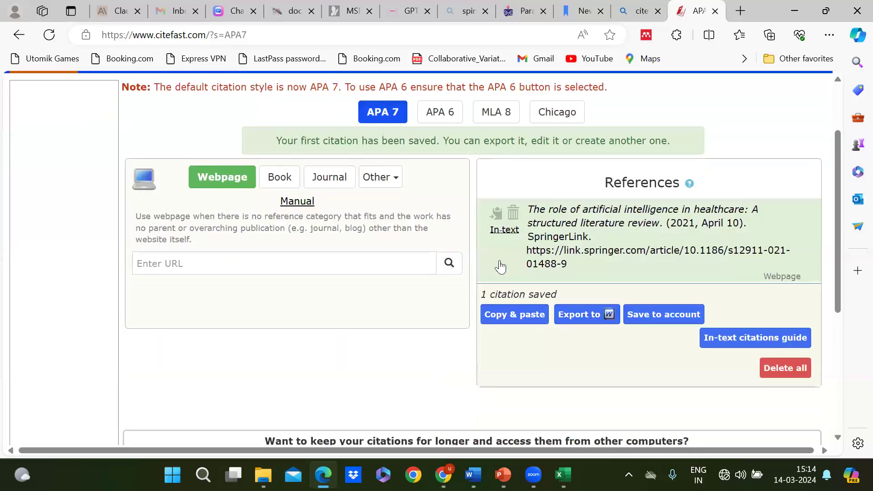
- View the copy-and-paste version of the saved reference and close it
{"action": "left_click", "coordinate": [517, 321]}
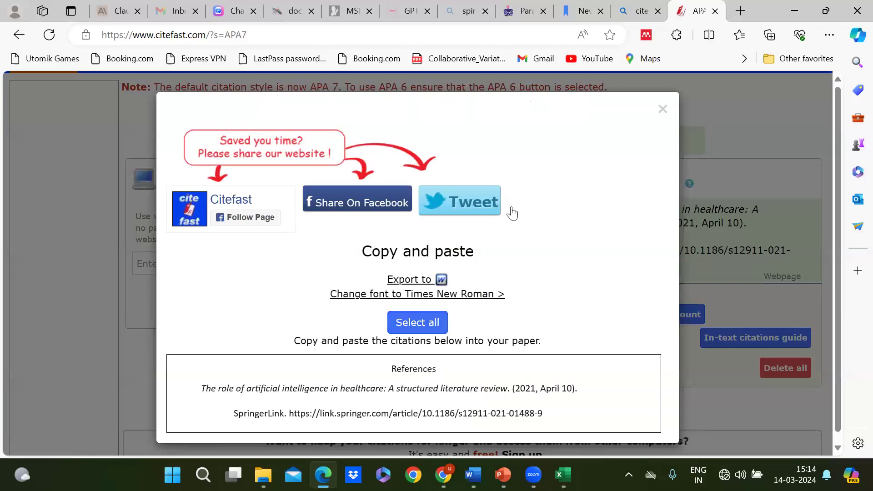
{"action": "left_click", "coordinate": [662, 109]}
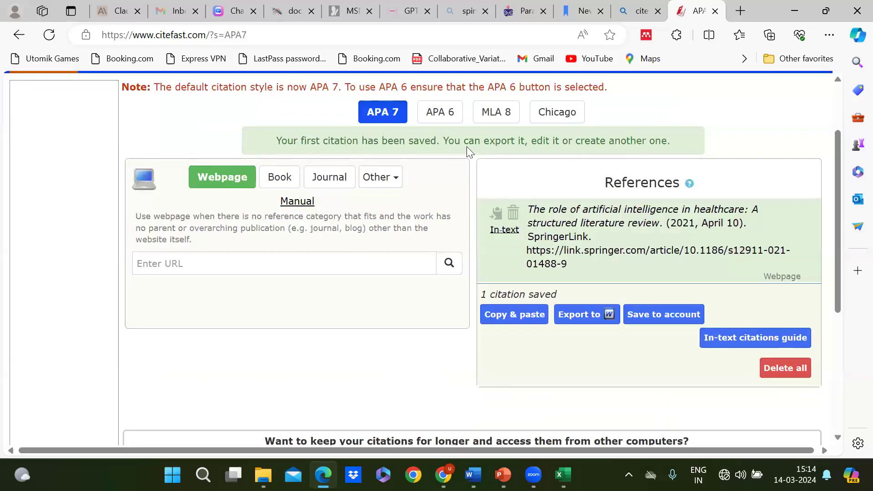
{"action": "scroll", "coordinate": [531, 123], "scroll_direction": "up", "scroll_amount": 2}
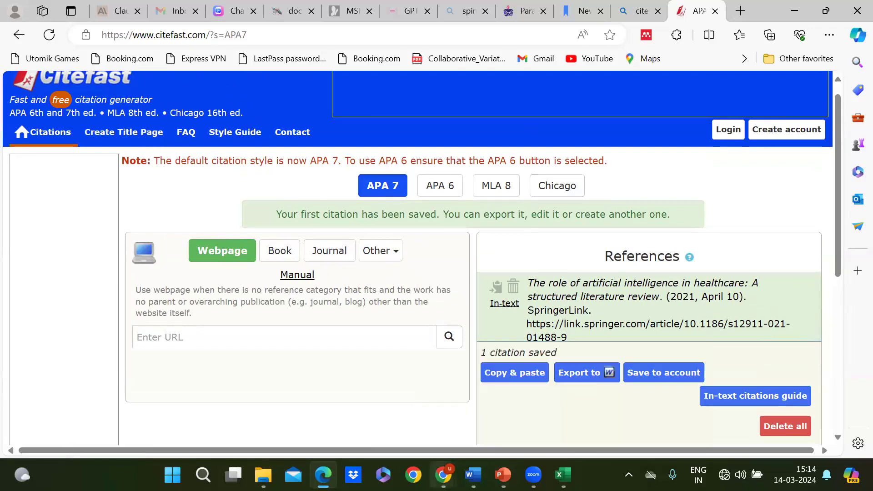
- Switch to the AI Tools library guide in Chrome, open Scholarcy from its list and reject the site's cookies
{"action": "mouse_move", "coordinate": [443, 475]}
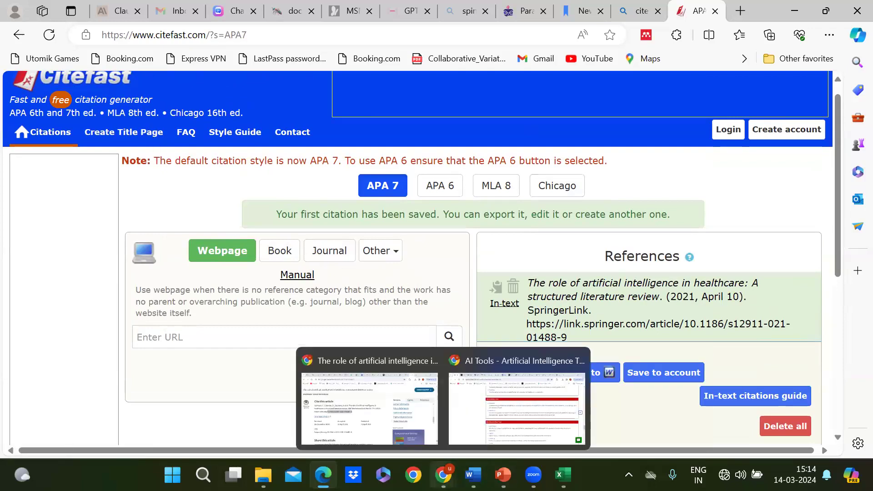
{"action": "left_click", "coordinate": [476, 426]}
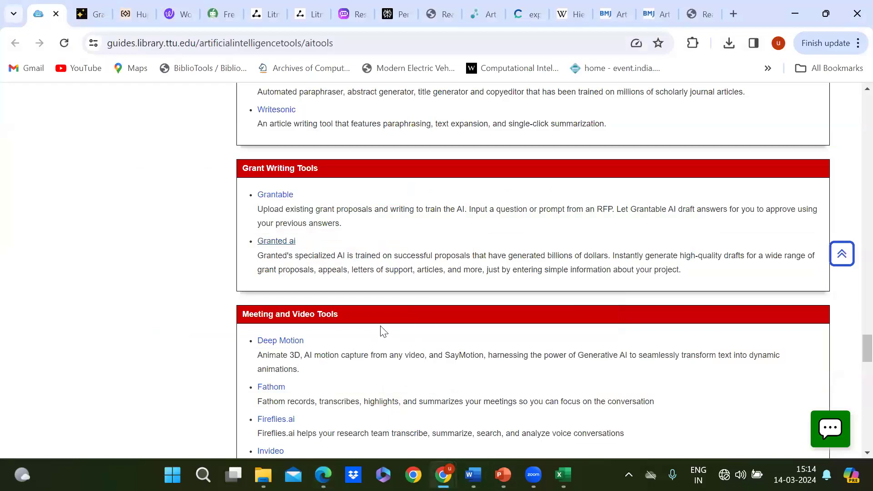
{"action": "scroll", "coordinate": [383, 331], "scroll_direction": "up", "scroll_amount": 20}
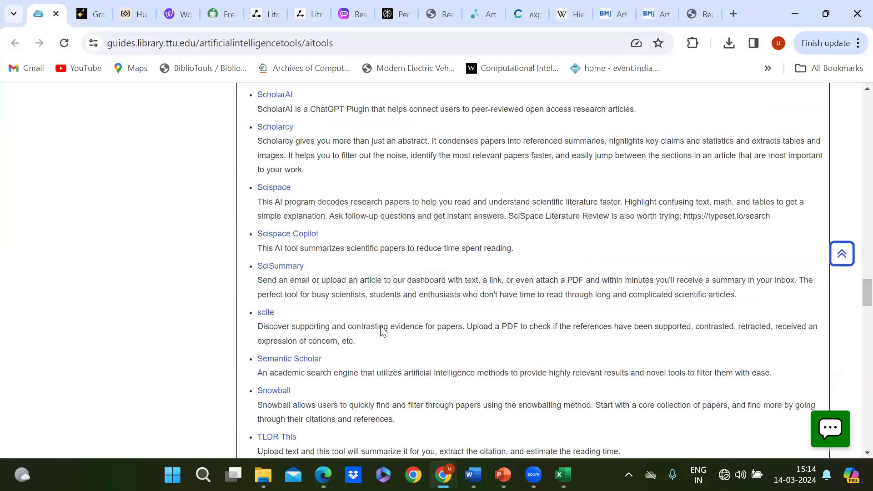
{"action": "scroll", "coordinate": [287, 308], "scroll_direction": "up", "scroll_amount": 3}
{"action": "left_click", "coordinate": [280, 313]}
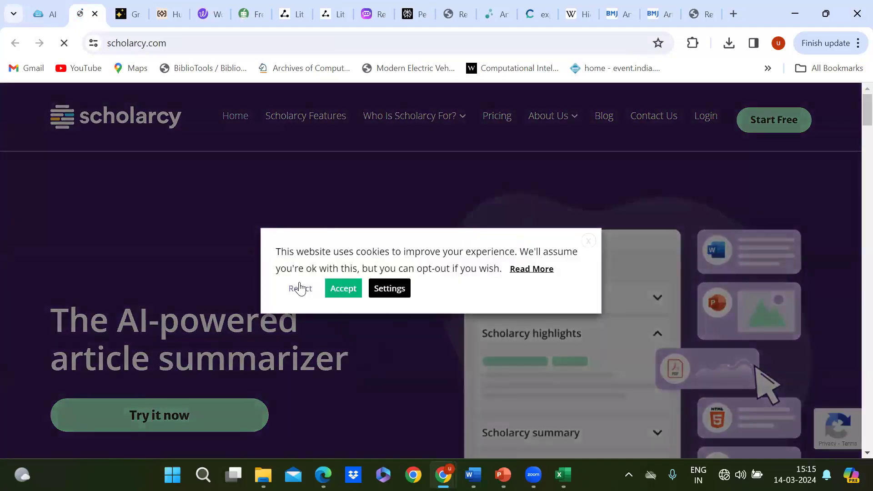
{"action": "left_click", "coordinate": [298, 288]}
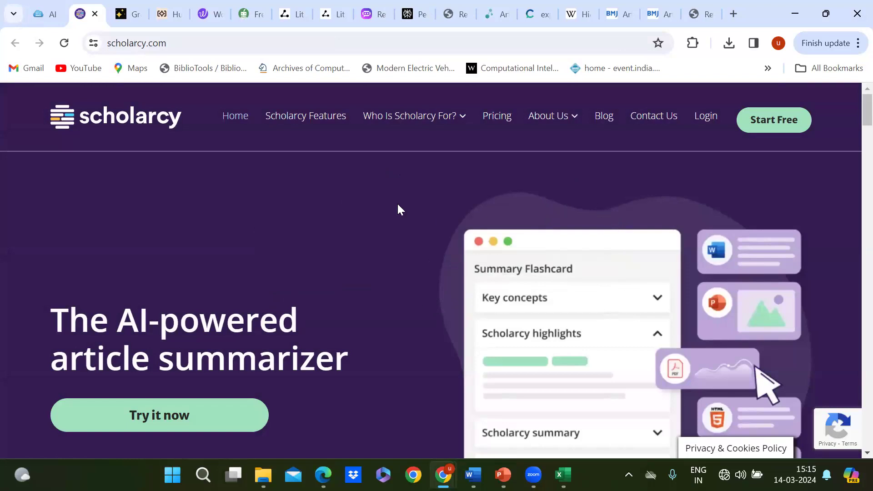
- Look over the article summarizer introduction on the Scholarcy home page
{"action": "scroll", "coordinate": [398, 205], "scroll_direction": "down", "scroll_amount": 1}
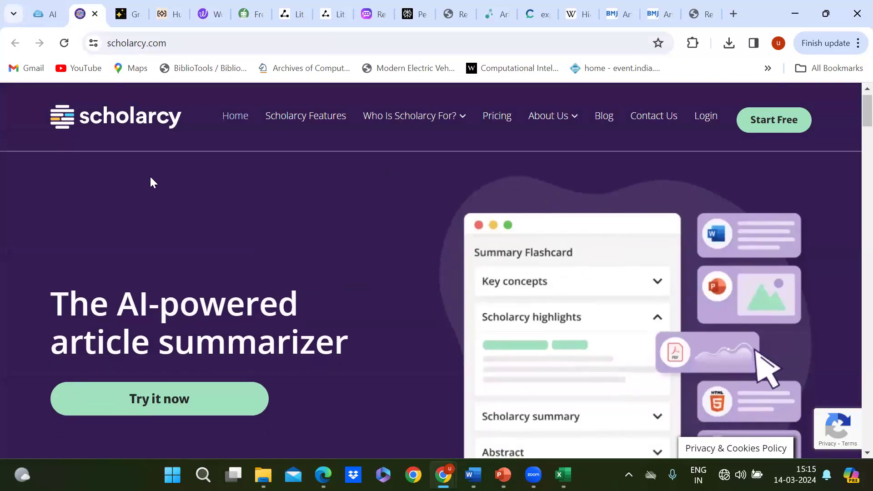
{"action": "scroll", "coordinate": [281, 254], "scroll_direction": "down", "scroll_amount": 2}
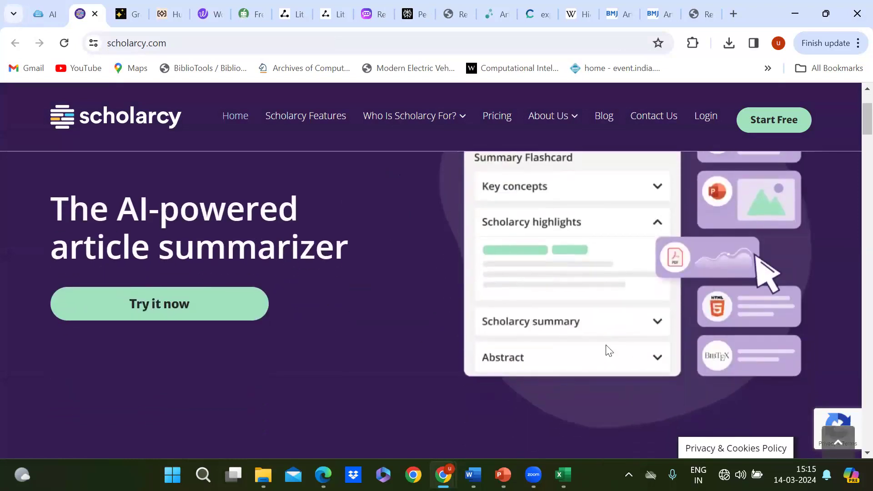
{"action": "scroll", "coordinate": [281, 300], "scroll_direction": "down", "scroll_amount": 1}
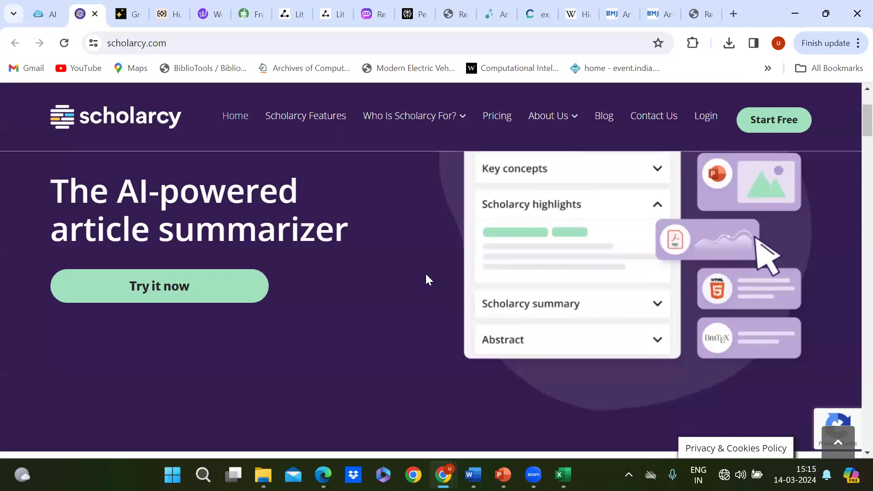
- Return to the AI Tools library guide and browse its Grant Writing Tools and Meeting and Video Tools sections
{"action": "mouse_move", "coordinate": [443, 476]}
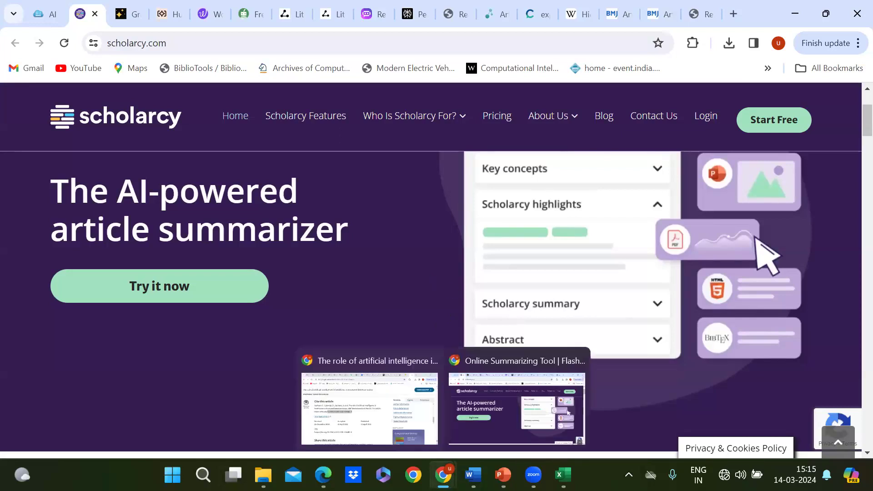
{"action": "left_click", "coordinate": [42, 7]}
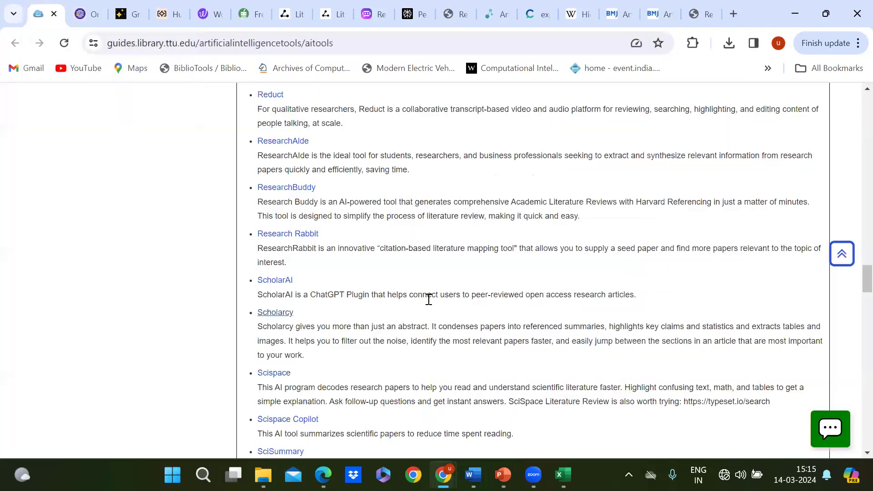
{"action": "scroll", "coordinate": [428, 299], "scroll_direction": "down", "scroll_amount": 20}
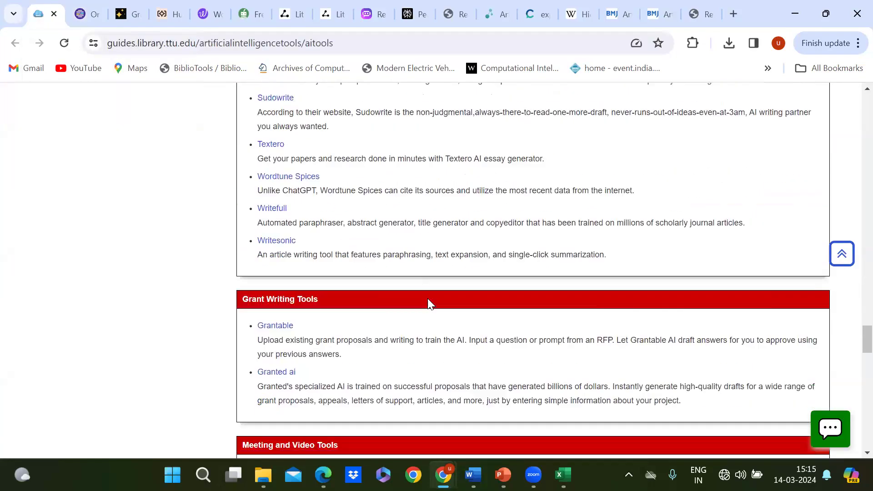
{"action": "scroll", "coordinate": [427, 299], "scroll_direction": "down", "scroll_amount": 2}
{"action": "scroll", "coordinate": [428, 300], "scroll_direction": "down", "scroll_amount": 3}
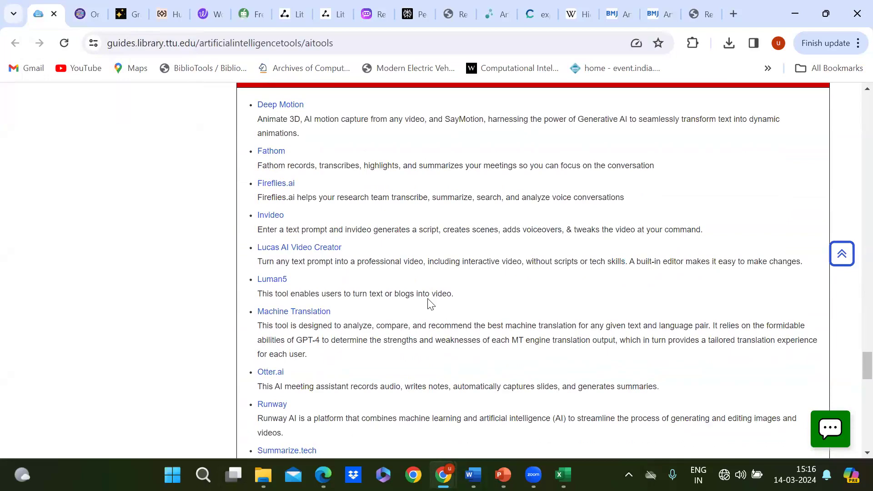
{"action": "scroll", "coordinate": [357, 212], "scroll_direction": "up", "scroll_amount": 4}
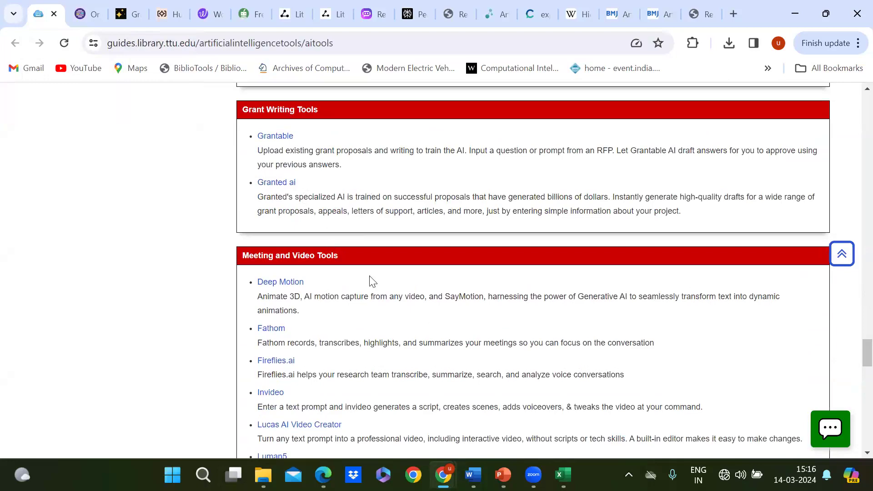
- Browse the Meeting and Video Tools and Other Useful Tools sections of the AI Tools library guide
{"action": "scroll", "coordinate": [391, 335], "scroll_direction": "down", "scroll_amount": 1}
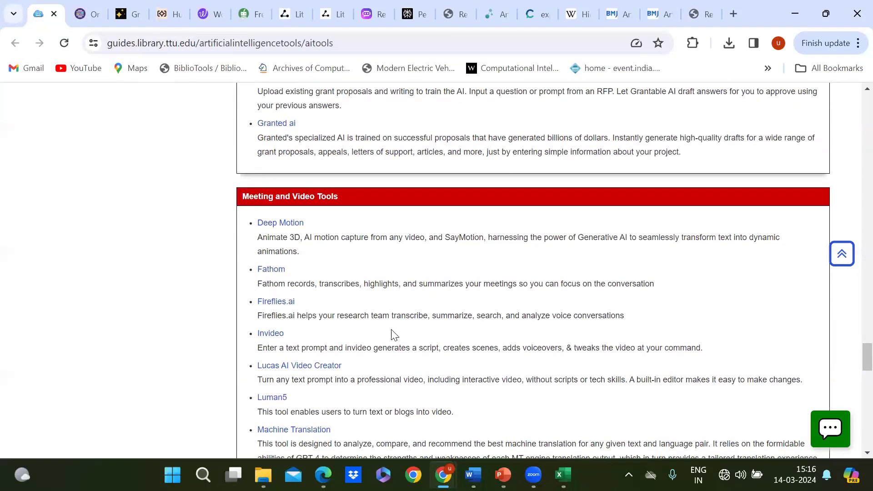
{"action": "scroll", "coordinate": [391, 331], "scroll_direction": "down", "scroll_amount": 1}
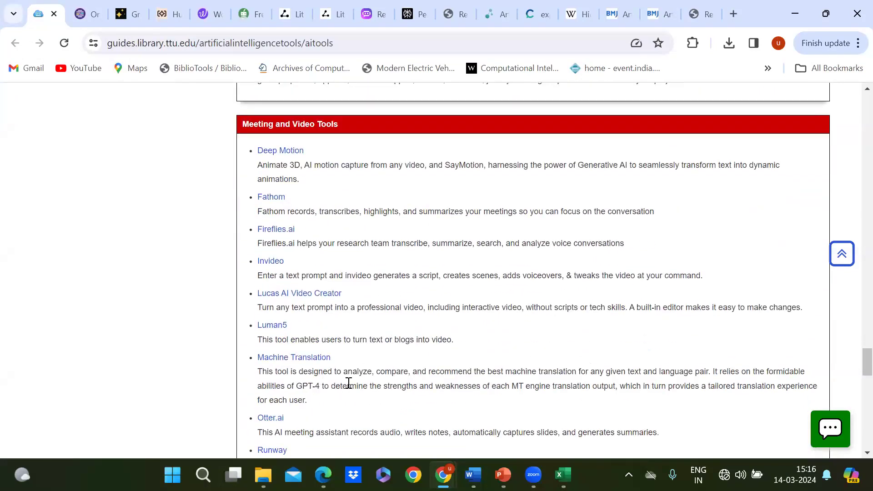
{"action": "scroll", "coordinate": [350, 381], "scroll_direction": "down", "scroll_amount": 1}
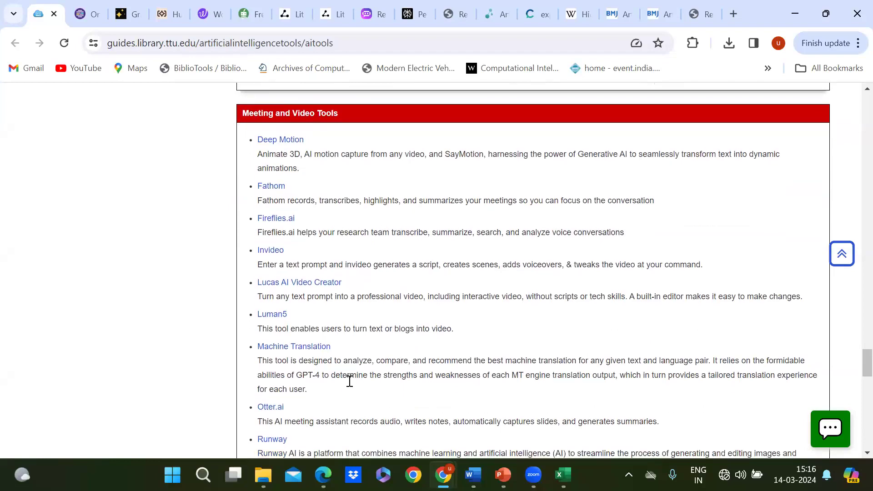
{"action": "scroll", "coordinate": [351, 387], "scroll_direction": "down", "scroll_amount": 1}
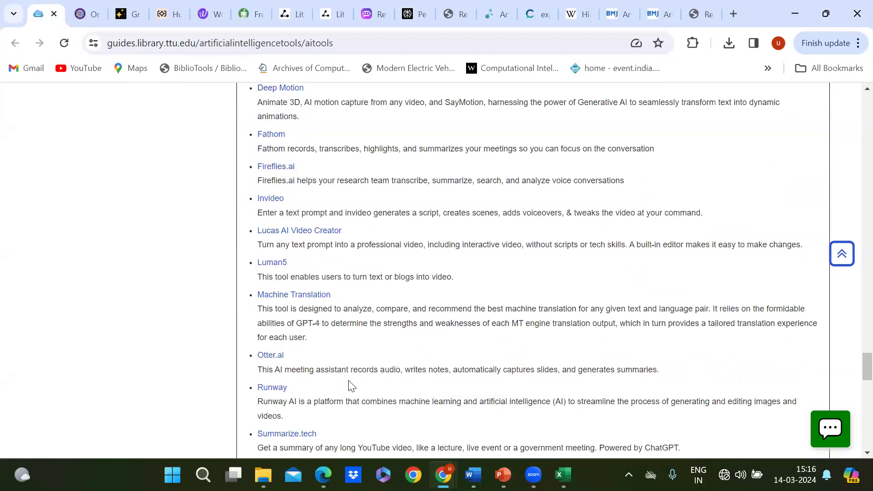
{"action": "scroll", "coordinate": [349, 385], "scroll_direction": "down", "scroll_amount": 5}
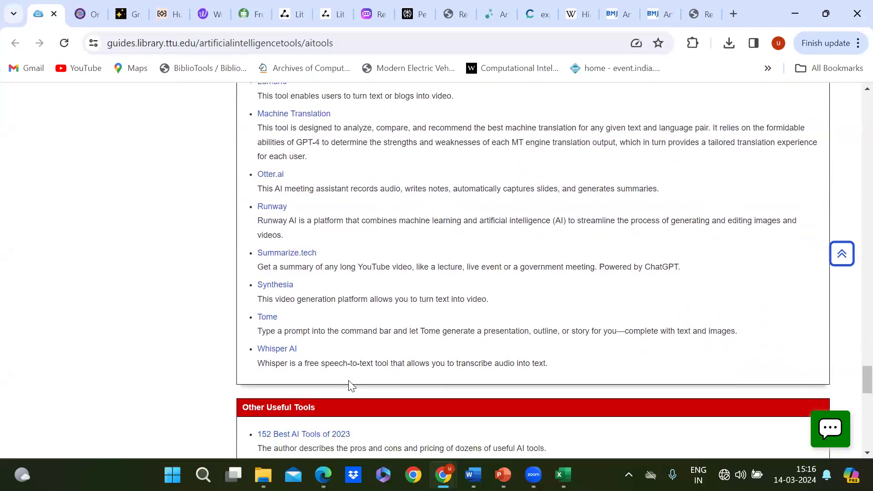
{"action": "scroll", "coordinate": [350, 385], "scroll_direction": "down", "scroll_amount": 4}
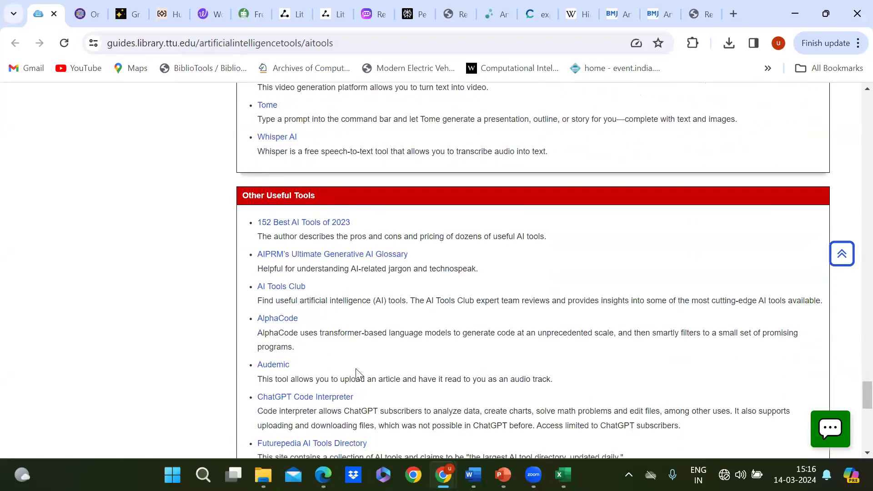
{"action": "scroll", "coordinate": [356, 370], "scroll_direction": "down", "scroll_amount": 1}
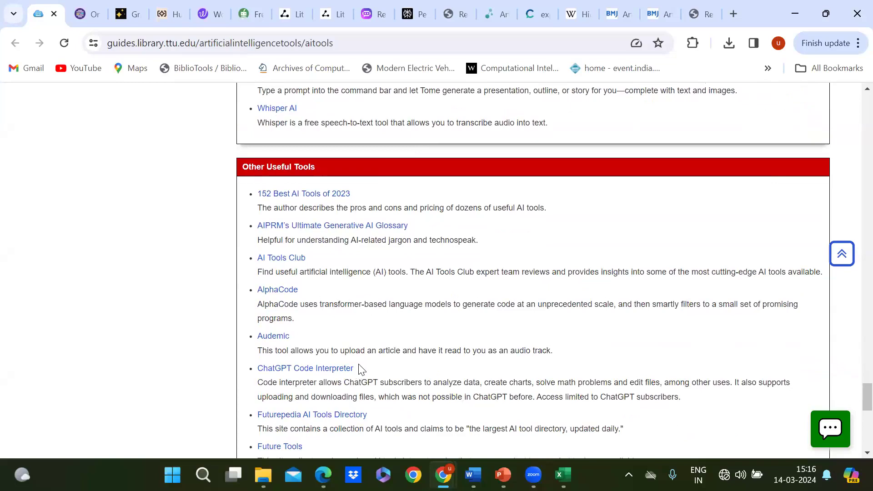
- Switch to the AI in Research presentation in PowerPoint and show the Links for Citation slide
{"action": "mouse_move", "coordinate": [503, 475]}
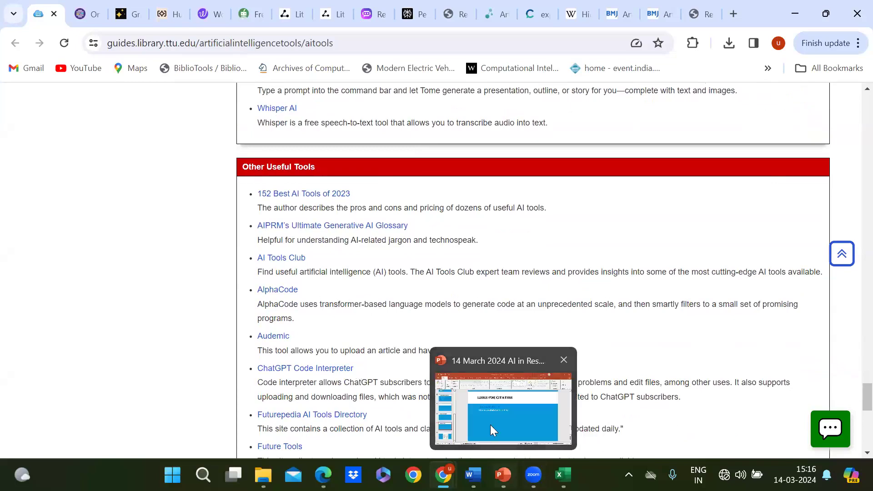
{"action": "left_click", "coordinate": [490, 425]}
{"action": "left_click", "coordinate": [66, 341]}
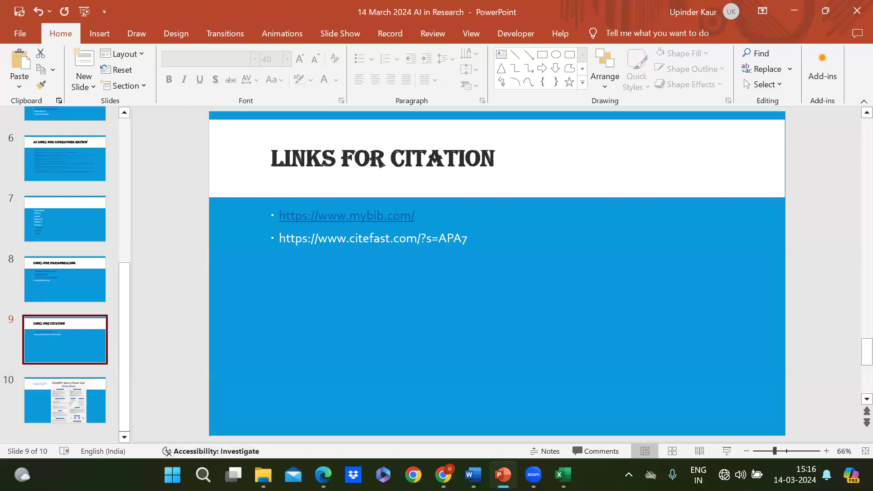
- Return to the AI Tools library guide in Chrome and look back over its Meeting and Video Tools section
{"action": "mouse_move", "coordinate": [473, 475]}
{"action": "mouse_move", "coordinate": [503, 475]}
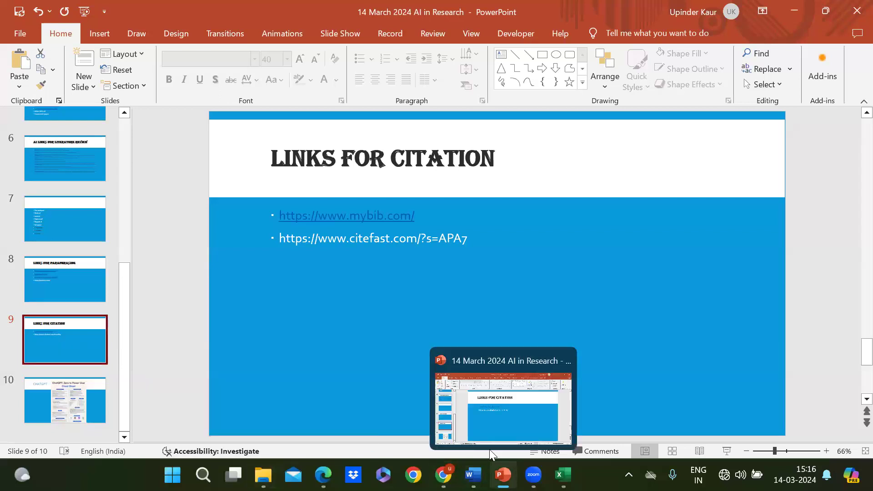
{"action": "mouse_move", "coordinate": [443, 475]}
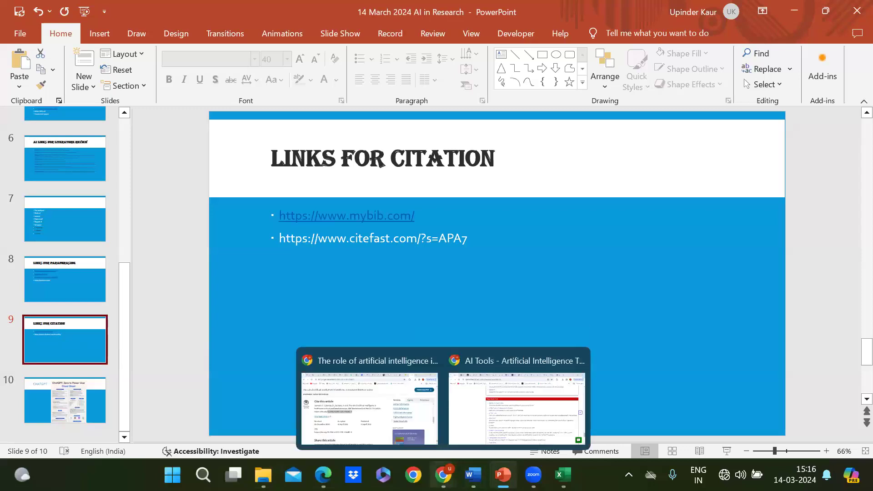
{"action": "left_click", "coordinate": [476, 406]}
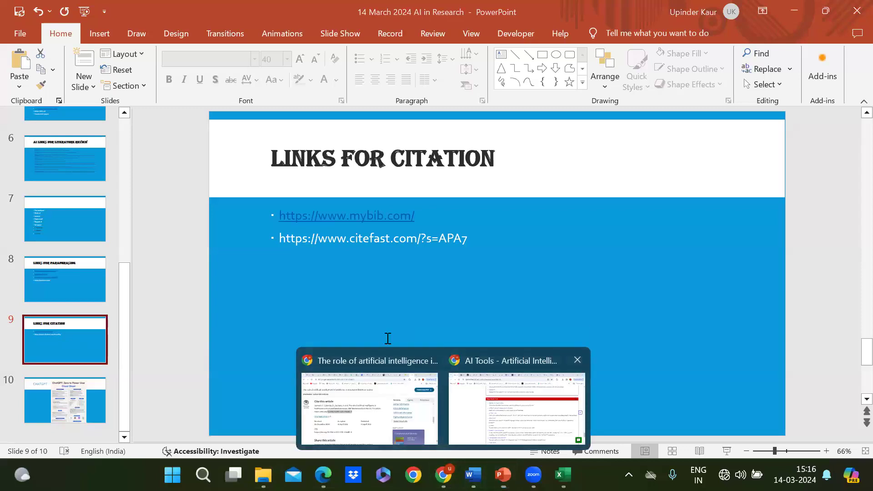
{"action": "scroll", "coordinate": [353, 267], "scroll_direction": "up", "scroll_amount": 3}
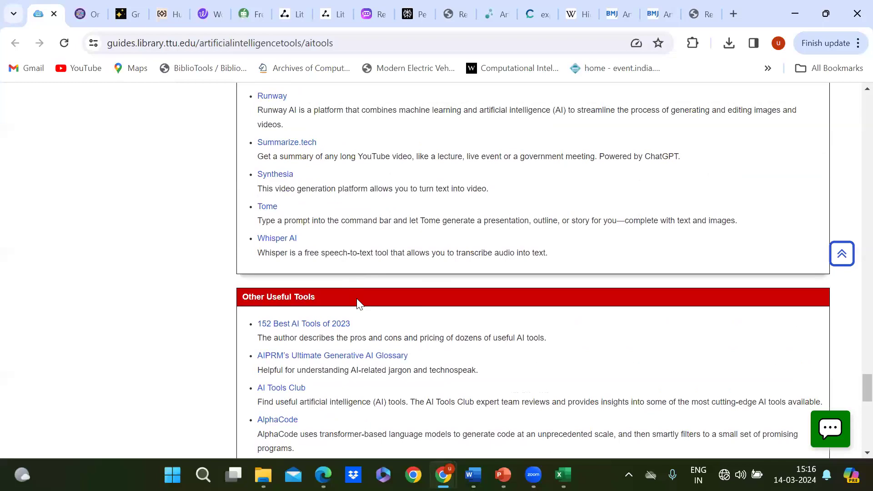
{"action": "scroll", "coordinate": [356, 299], "scroll_direction": "up", "scroll_amount": 4}
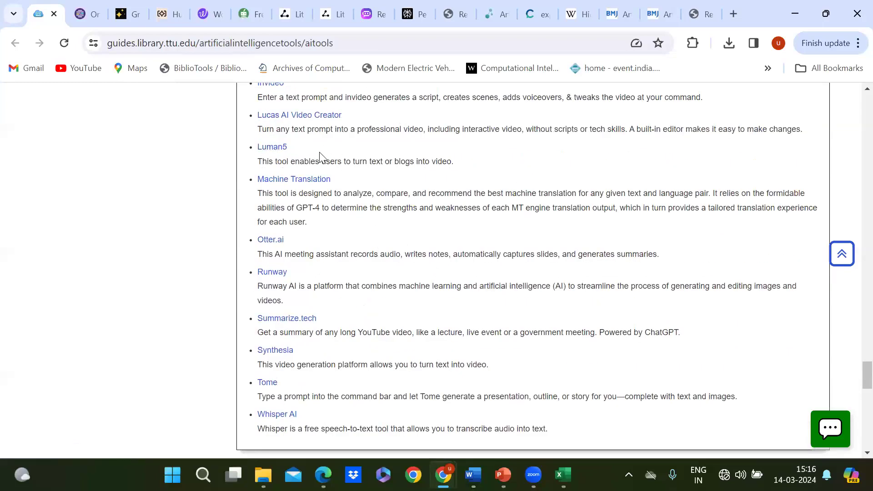
{"action": "scroll", "coordinate": [319, 157], "scroll_direction": "up", "scroll_amount": 5}
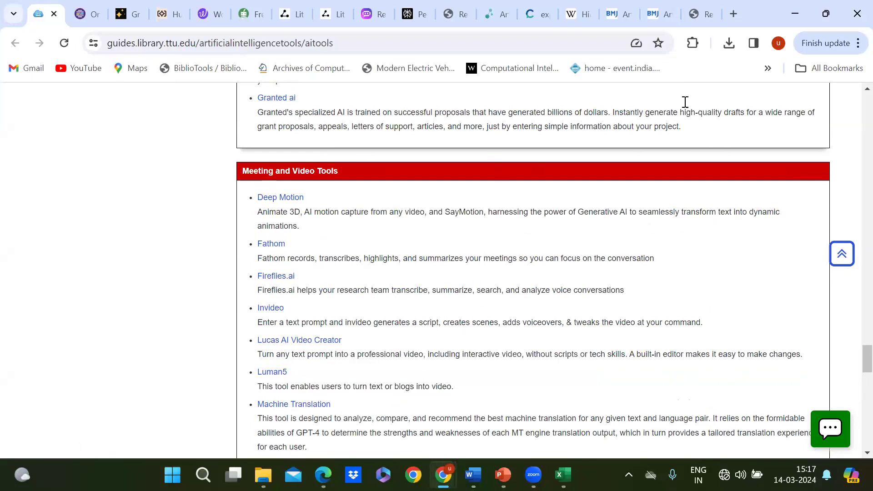
- Look through the open Chrome pages, including Explainpaper, Scholarcy, Granted and Humata, and switch to the Citefast page in Edge
{"action": "left_click", "coordinate": [698, 13]}
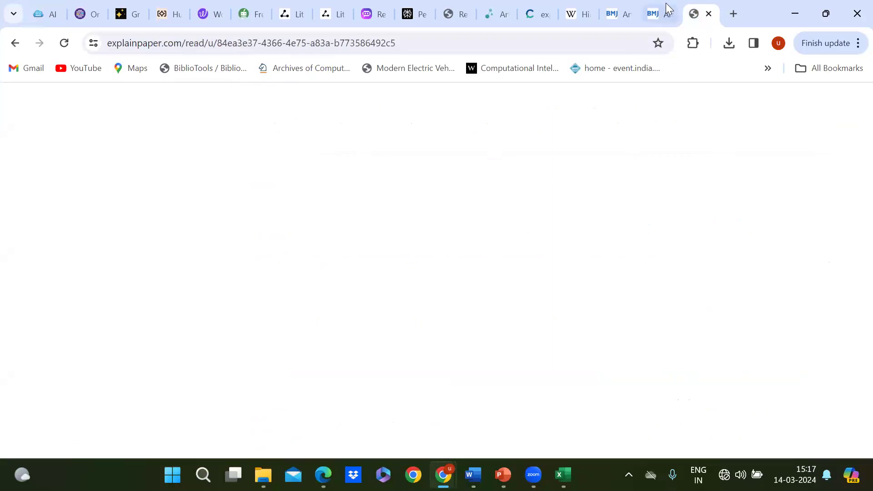
{"action": "left_click", "coordinate": [616, 8]}
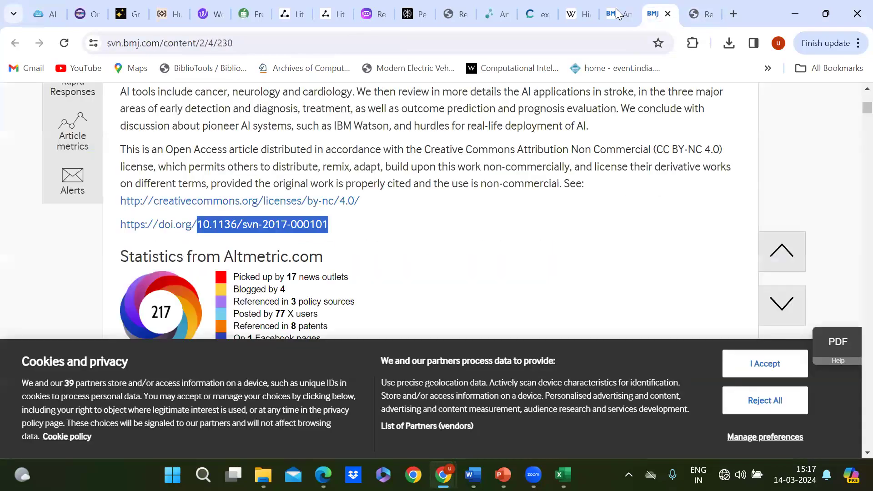
{"action": "left_click", "coordinate": [416, 16]}
{"action": "left_click", "coordinate": [455, 14]}
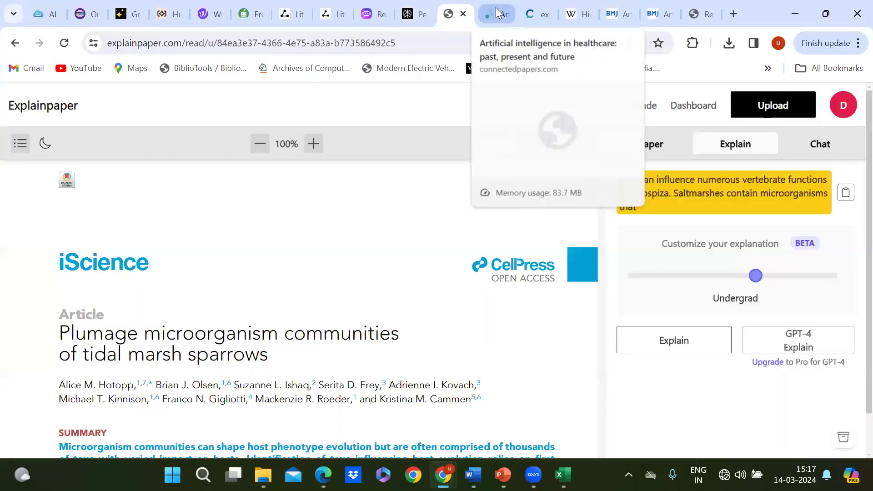
{"action": "left_click", "coordinate": [496, 8]}
{"action": "left_click", "coordinate": [79, 15]}
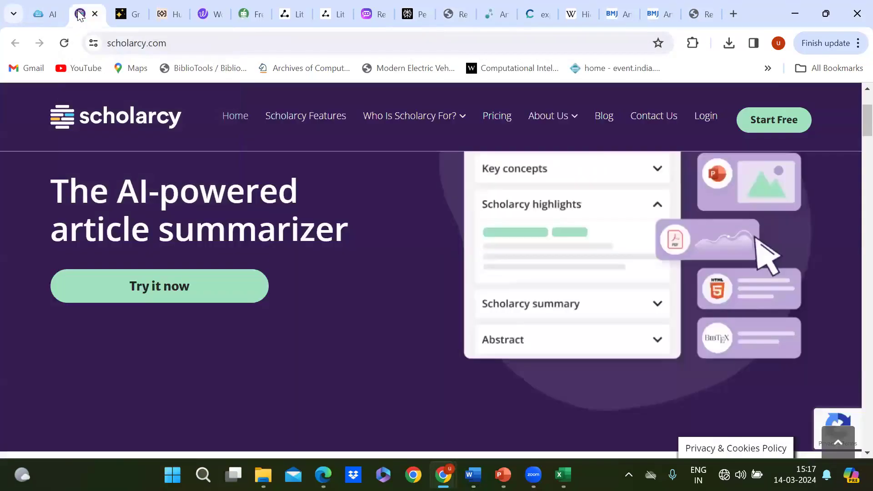
{"action": "left_click", "coordinate": [124, 15]}
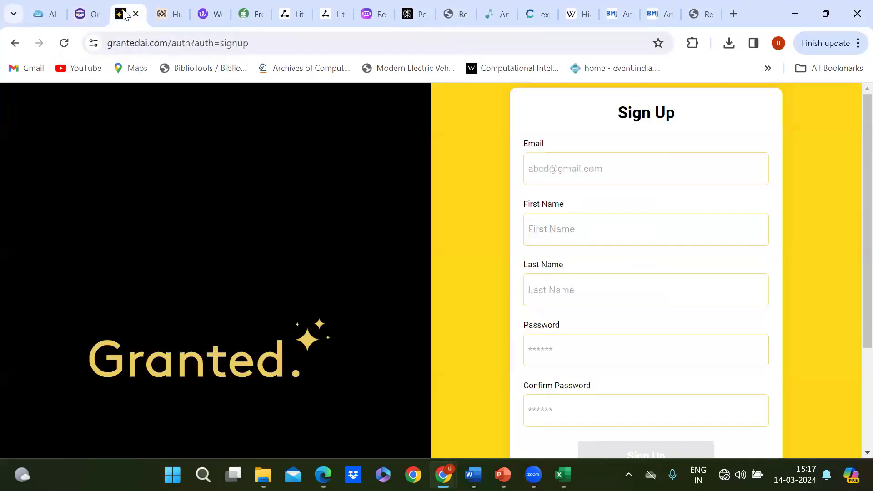
{"action": "left_click", "coordinate": [172, 10]}
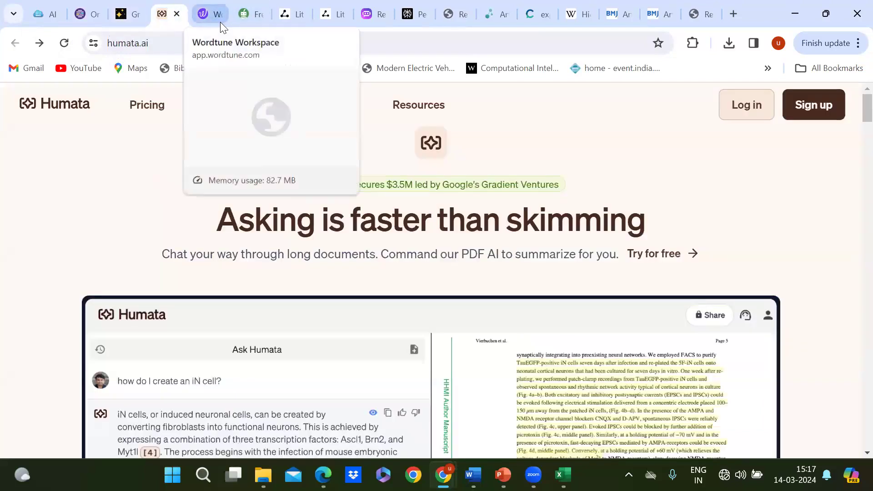
{"action": "mouse_move", "coordinate": [324, 475]}
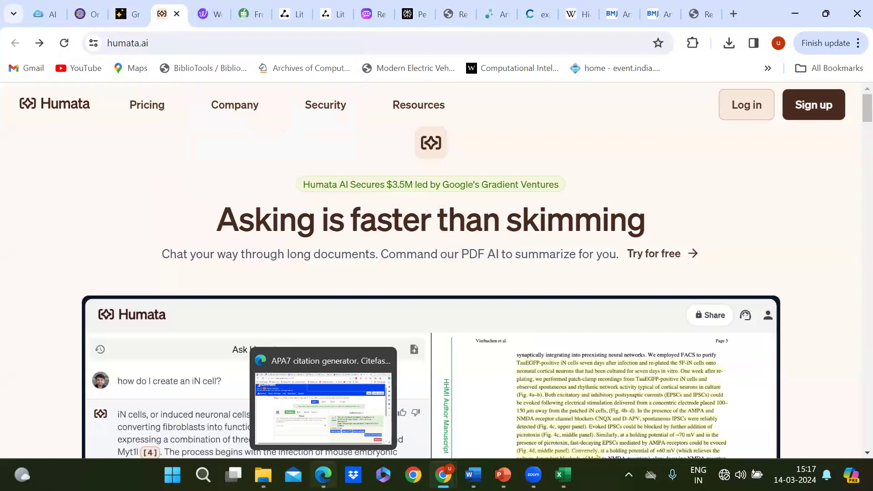
{"action": "left_click", "coordinate": [294, 416]}
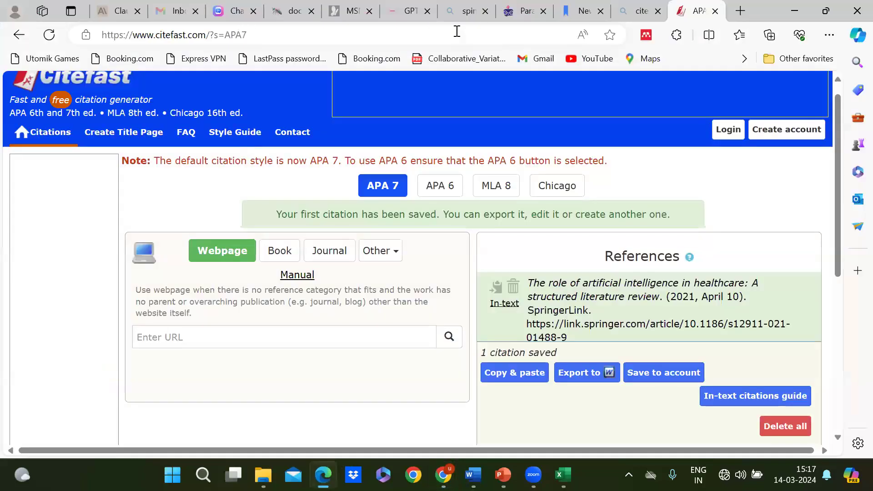
- Switch to the other Chrome window, search Google for "hax bypass" and look through the results
{"action": "mouse_move", "coordinate": [443, 475]}
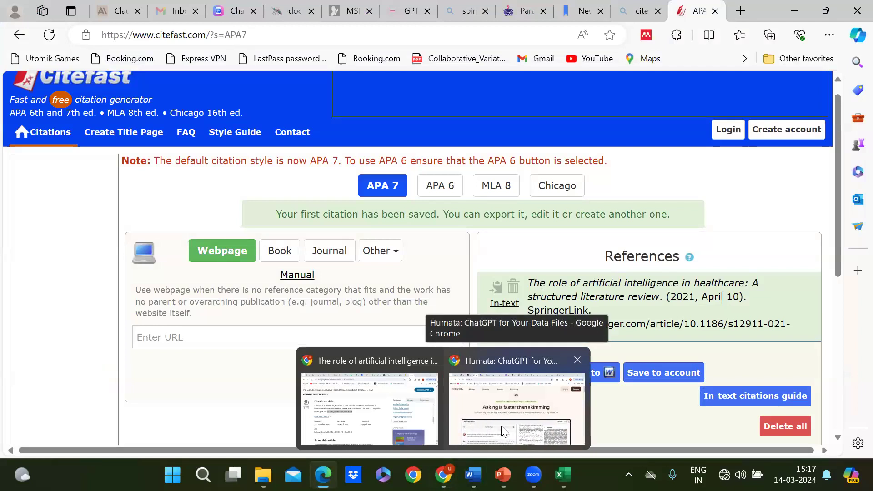
{"action": "left_click", "coordinate": [412, 388]}
{"action": "scroll", "coordinate": [304, 282], "scroll_direction": "down", "scroll_amount": 8}
{"action": "scroll", "coordinate": [304, 281], "scroll_direction": "down", "scroll_amount": 3}
{"action": "scroll", "coordinate": [304, 282], "scroll_direction": "up", "scroll_amount": 4}
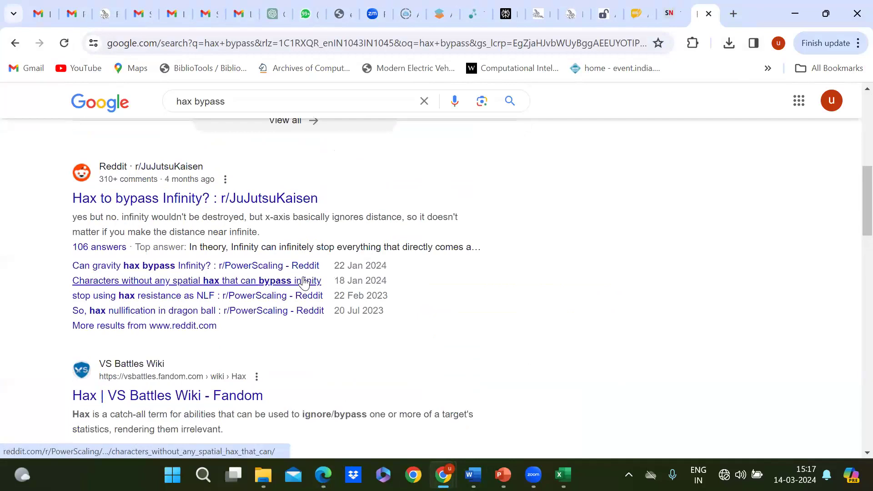
{"action": "scroll", "coordinate": [304, 282], "scroll_direction": "down", "scroll_amount": 4}
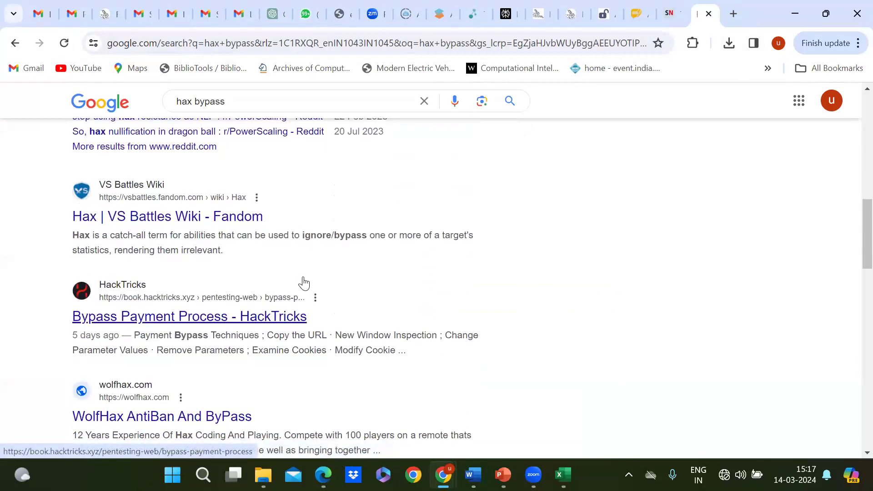
{"action": "scroll", "coordinate": [304, 283], "scroll_direction": "down", "scroll_amount": 4}
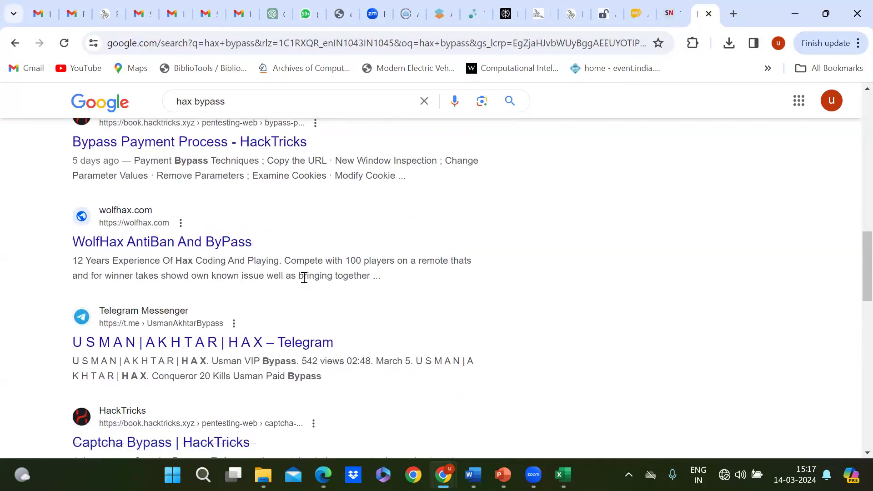
{"action": "scroll", "coordinate": [304, 277], "scroll_direction": "up", "scroll_amount": 1}
{"action": "scroll", "coordinate": [304, 278], "scroll_direction": "up", "scroll_amount": 1}
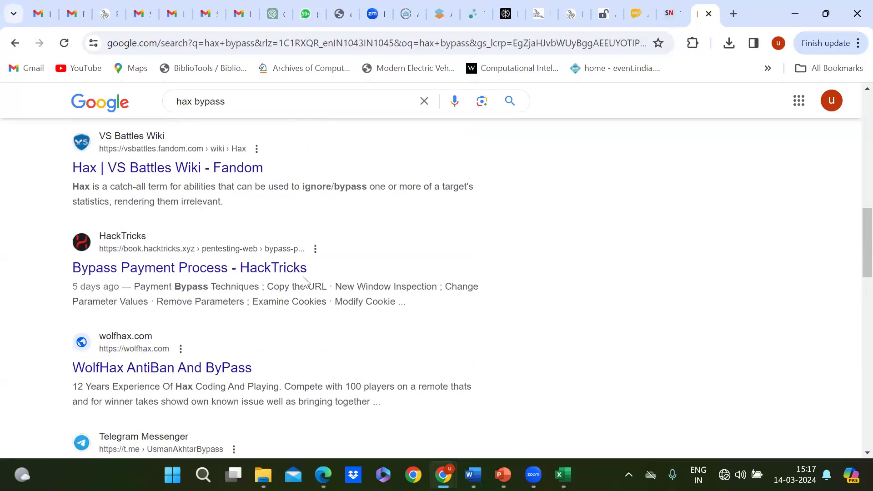
{"action": "scroll", "coordinate": [303, 282], "scroll_direction": "up", "scroll_amount": 2}
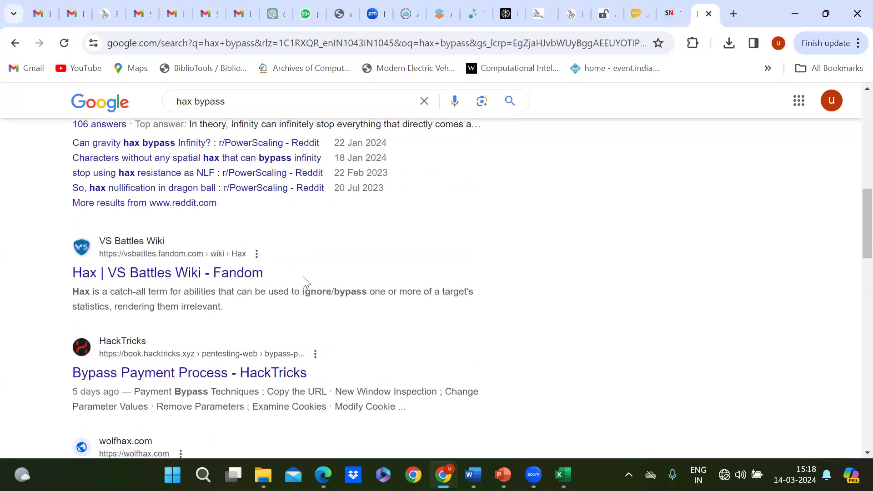
{"action": "scroll", "coordinate": [304, 283], "scroll_direction": "up", "scroll_amount": 1}
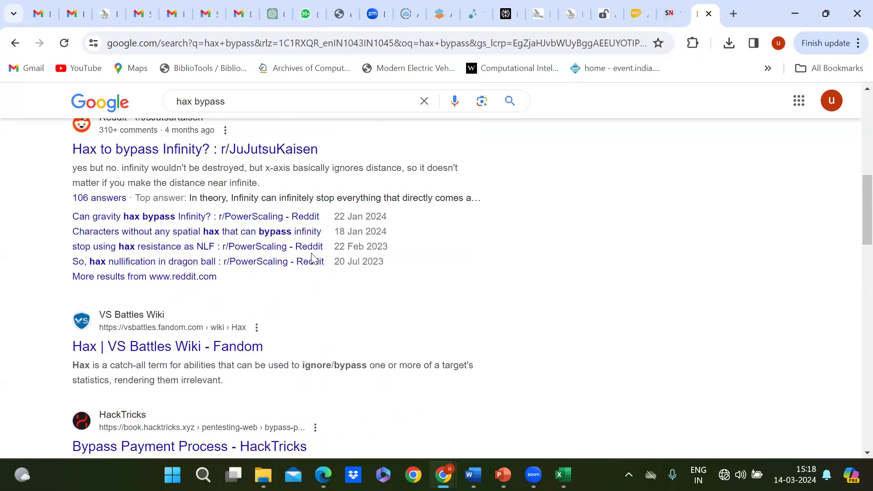
{"action": "scroll", "coordinate": [313, 255], "scroll_direction": "up", "scroll_amount": 3}
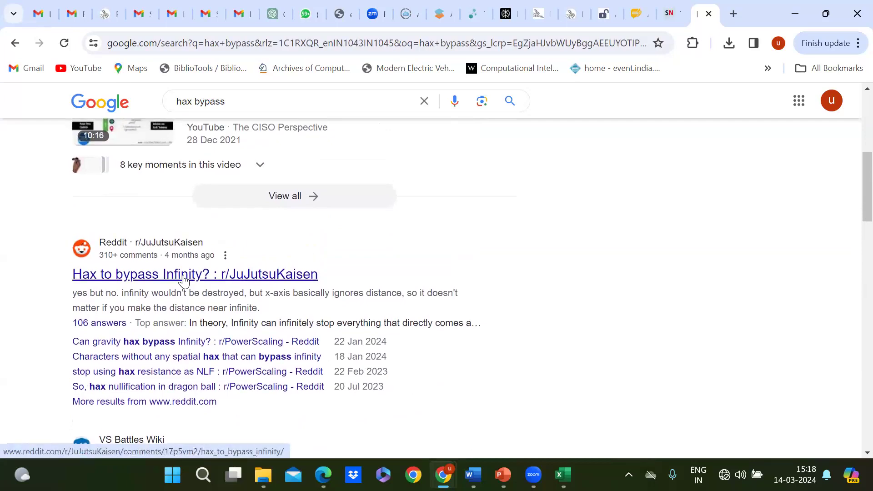
{"action": "scroll", "coordinate": [184, 281], "scroll_direction": "up", "scroll_amount": 5}
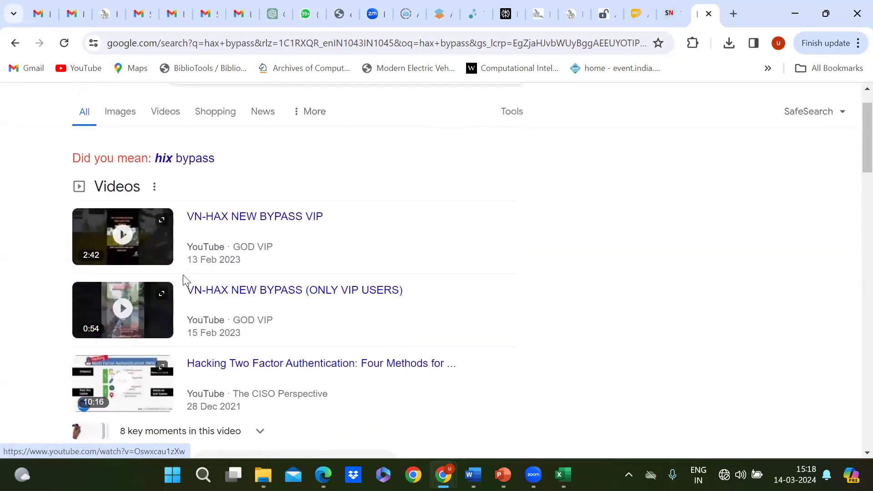
- Search for the suggested term "hix bypass" and open the HIX Bypass site at bypass.hix.ai from the results
{"action": "left_click", "coordinate": [189, 161]}
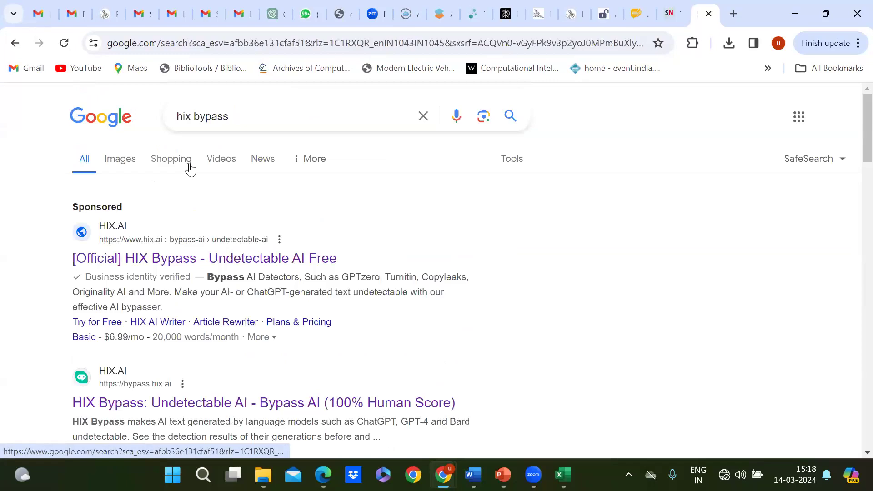
{"action": "scroll", "coordinate": [168, 329], "scroll_direction": "down", "scroll_amount": 2}
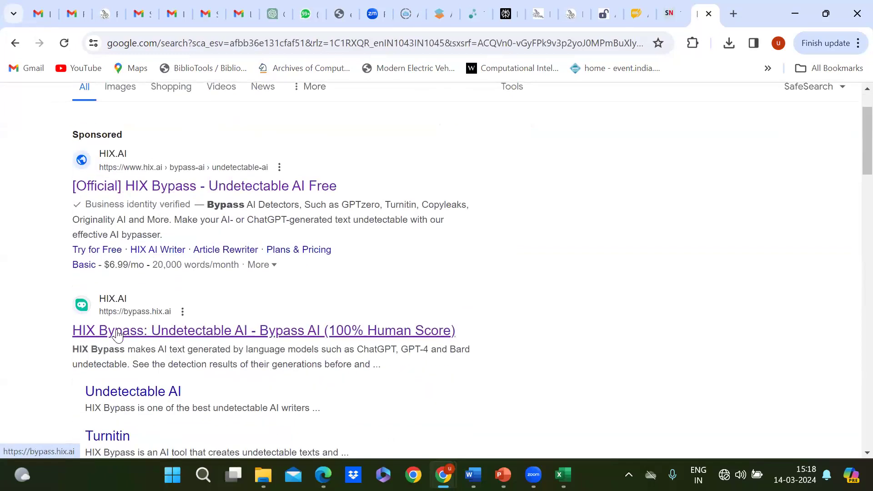
{"action": "left_click", "coordinate": [117, 335]}
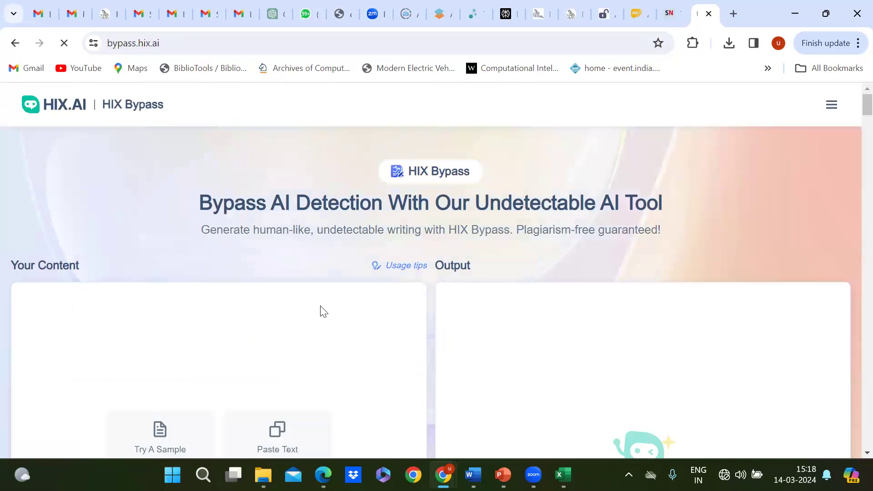
- Enter the passage on healthcare predictive analytics and machine learning as the content to humanize, and look it over
{"action": "left_click", "coordinate": [271, 343]}
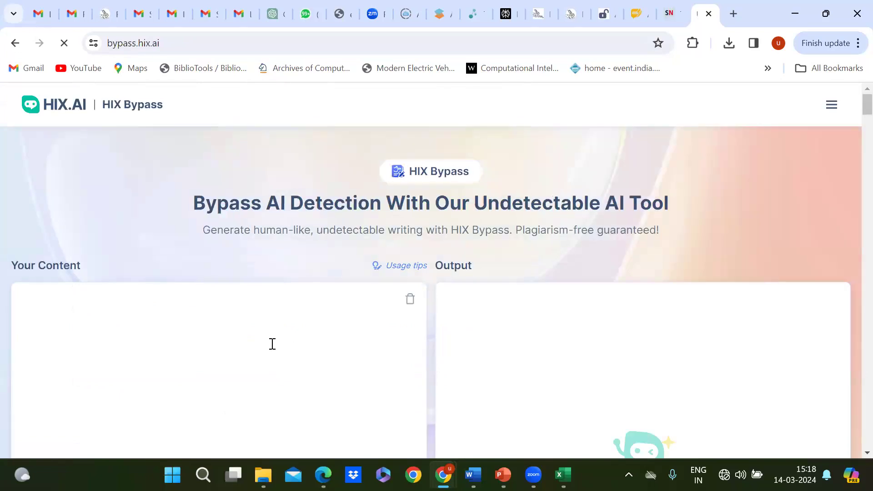
{"action": "type", "text": "Healthcare predictive analytics has been greatly impacted by machine and deep learning algorithms. This sector has made great strides in illness prevention and management, which has eventually resulted in the saving of lives. The study highlights the rapid progress of sophisticated systems capable of deciphering The study highlights the rapid"}
{"action": "scroll", "coordinate": [192, 320], "scroll_direction": "down", "scroll_amount": 3}
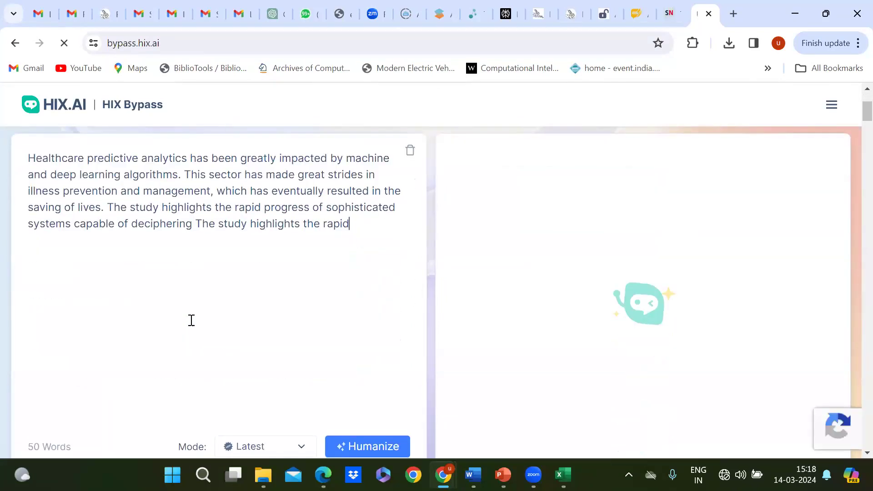
{"action": "scroll", "coordinate": [192, 321], "scroll_direction": "up", "scroll_amount": 2}
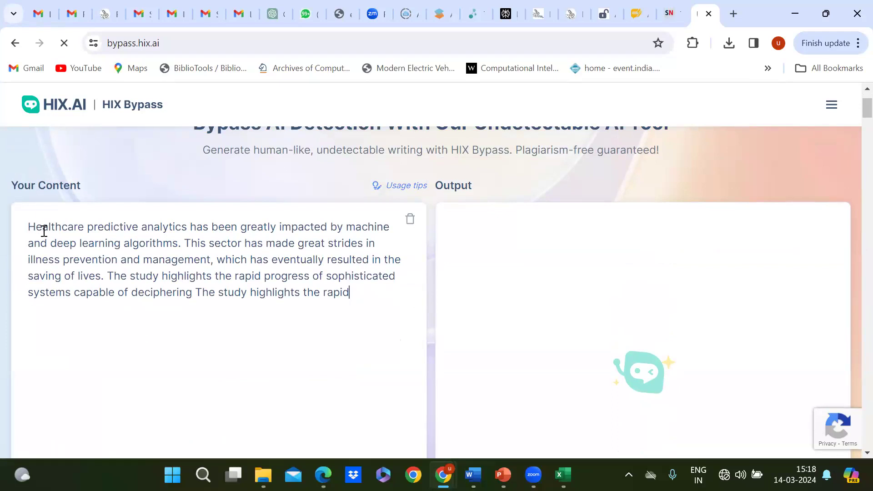
{"action": "left_click_drag", "start_coordinate": [29, 228], "coordinate": [352, 299]}
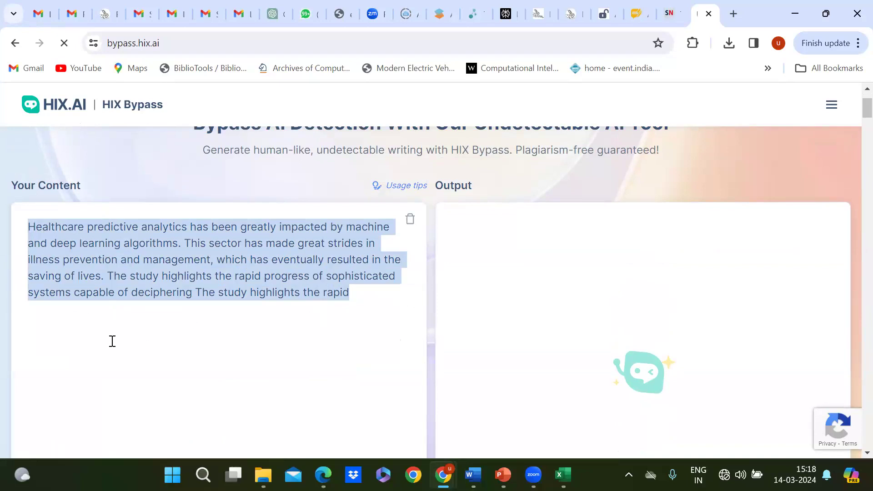
{"action": "scroll", "coordinate": [112, 341], "scroll_direction": "down", "scroll_amount": 3}
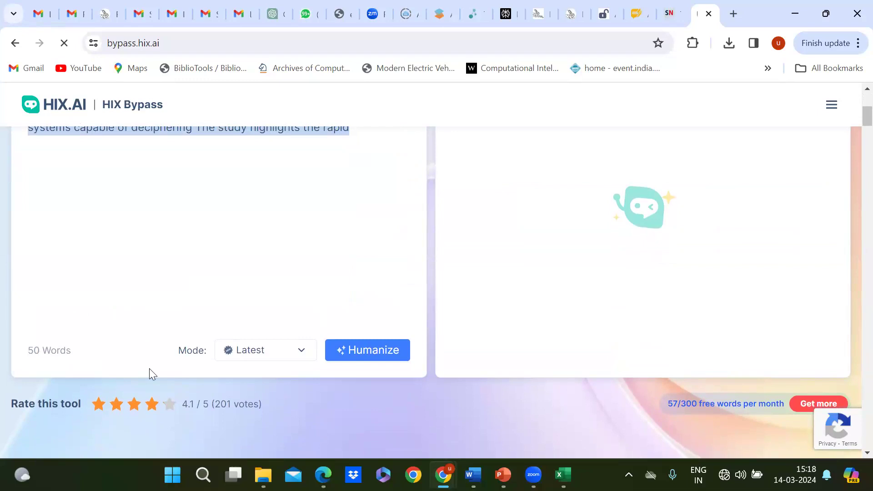
{"action": "left_click", "coordinate": [241, 253]}
{"action": "scroll", "coordinate": [241, 253], "scroll_direction": "up", "scroll_amount": 3}
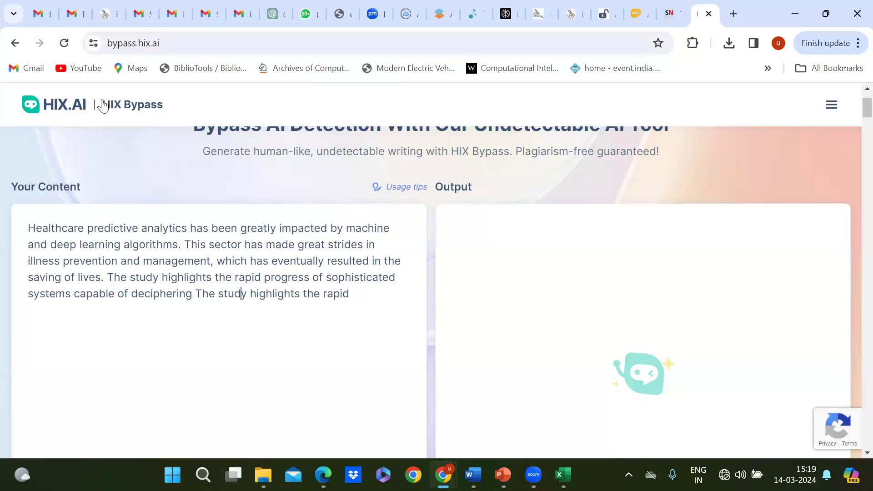
{"action": "scroll", "coordinate": [181, 239], "scroll_direction": "down", "scroll_amount": 1}
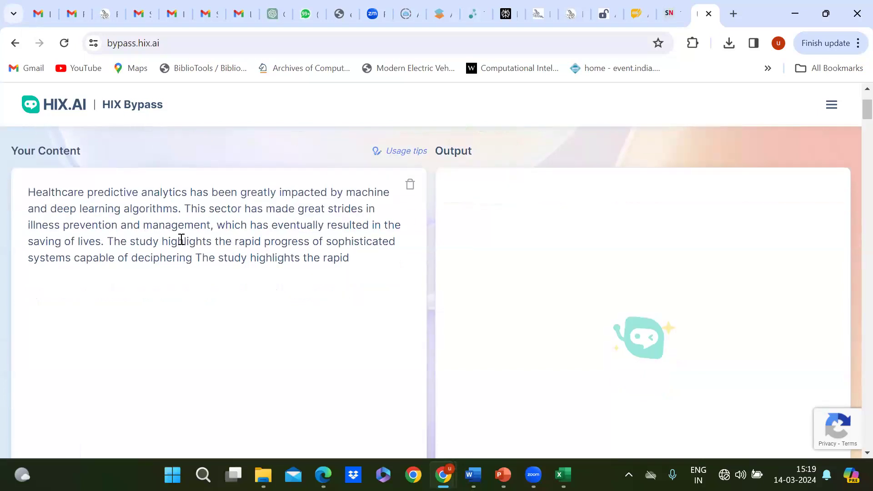
- Humanize the entered healthcare passage in Latest mode
{"action": "left_click_drag", "start_coordinate": [29, 187], "coordinate": [348, 263]}
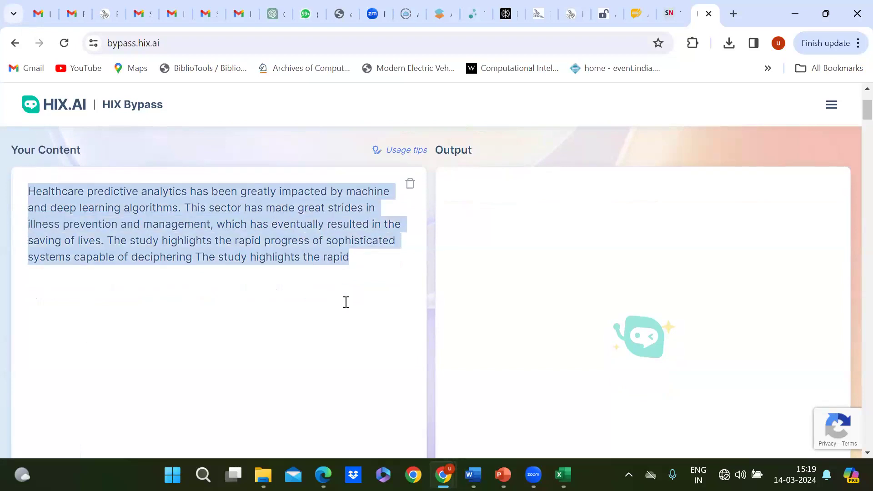
{"action": "scroll", "coordinate": [345, 302], "scroll_direction": "down", "scroll_amount": 3}
{"action": "left_click", "coordinate": [396, 384]}
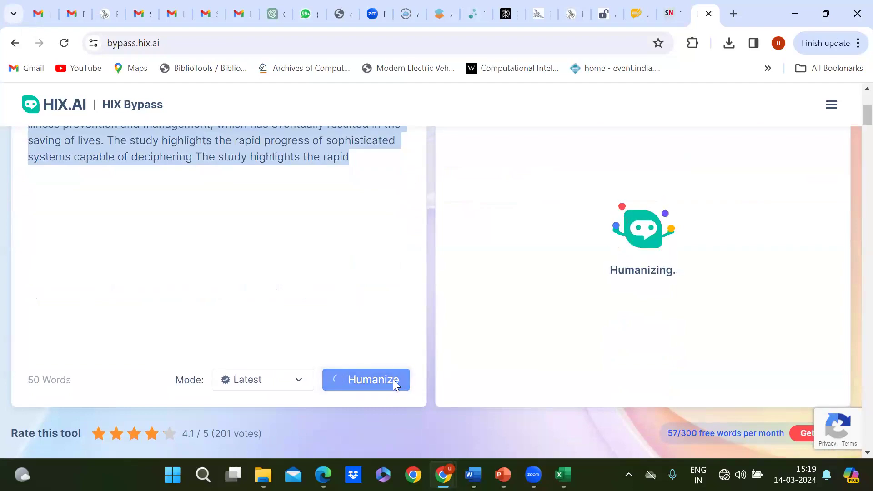
{"action": "scroll", "coordinate": [579, 351], "scroll_direction": "up", "scroll_amount": 3}
{"action": "scroll", "coordinate": [578, 350], "scroll_direction": "up", "scroll_amount": 1}
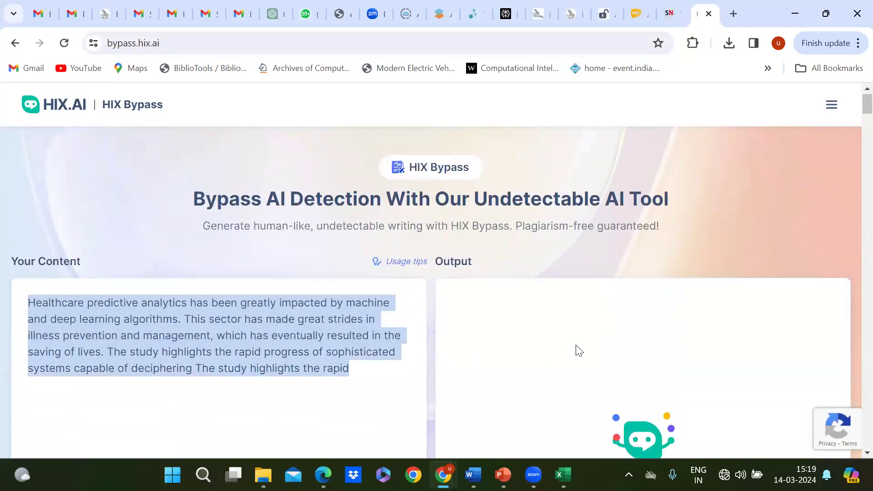
- Compare the rewritten output with the original passage and examine the AI-detector checking results below it
{"action": "scroll", "coordinate": [578, 350], "scroll_direction": "down", "scroll_amount": 2}
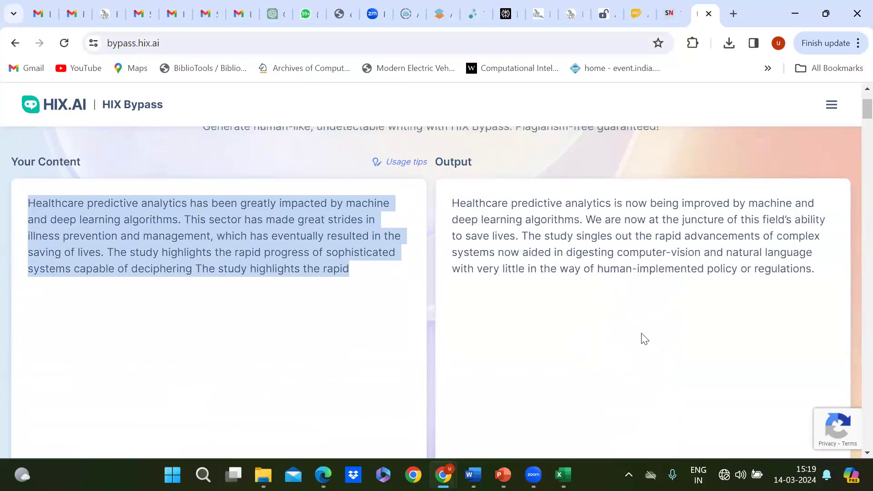
{"action": "scroll", "coordinate": [644, 311], "scroll_direction": "down", "scroll_amount": 5}
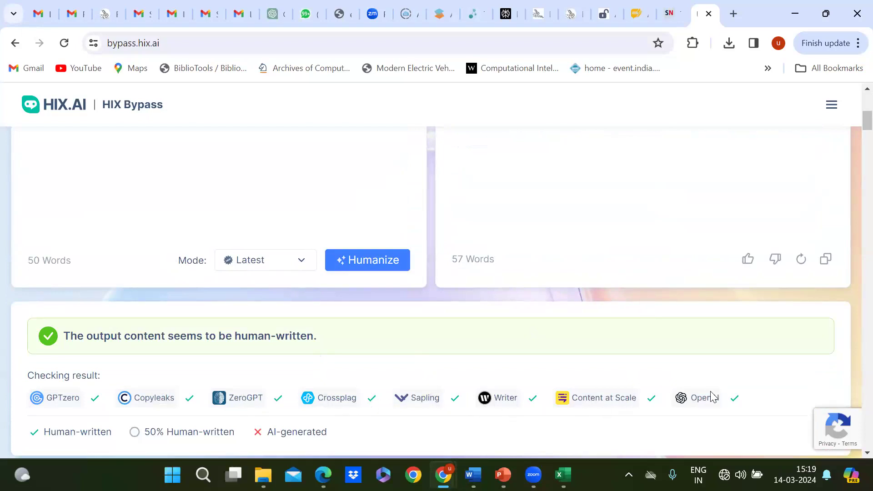
{"action": "scroll", "coordinate": [505, 399], "scroll_direction": "down", "scroll_amount": 1}
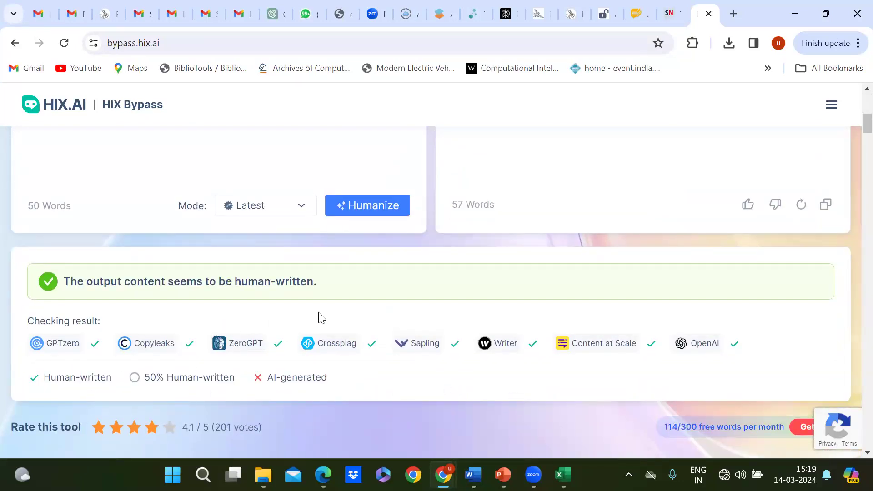
{"action": "scroll", "coordinate": [320, 314], "scroll_direction": "up", "scroll_amount": 3}
{"action": "scroll", "coordinate": [318, 312], "scroll_direction": "up", "scroll_amount": 2}
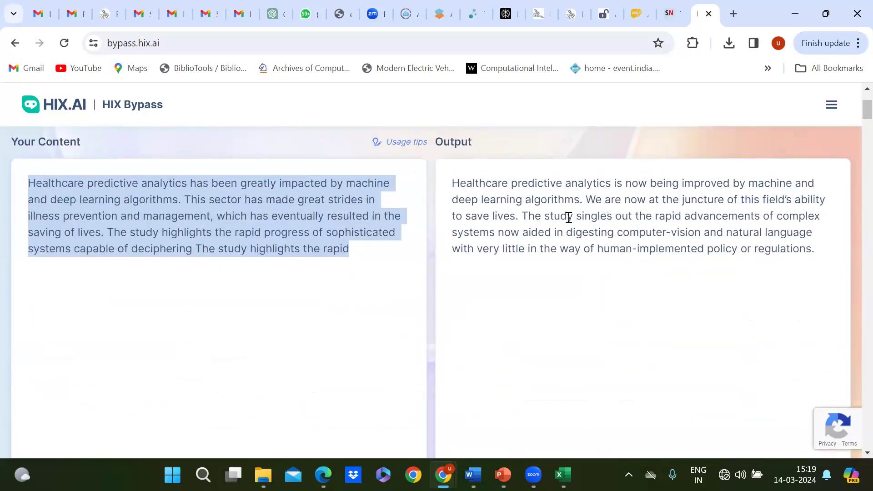
{"action": "scroll", "coordinate": [581, 253], "scroll_direction": "down", "scroll_amount": 3}
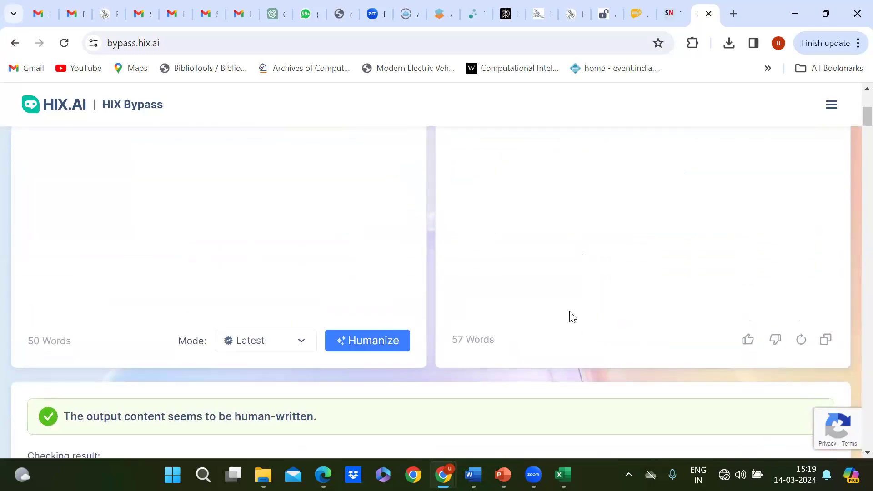
{"action": "scroll", "coordinate": [664, 254], "scroll_direction": "up", "scroll_amount": 3}
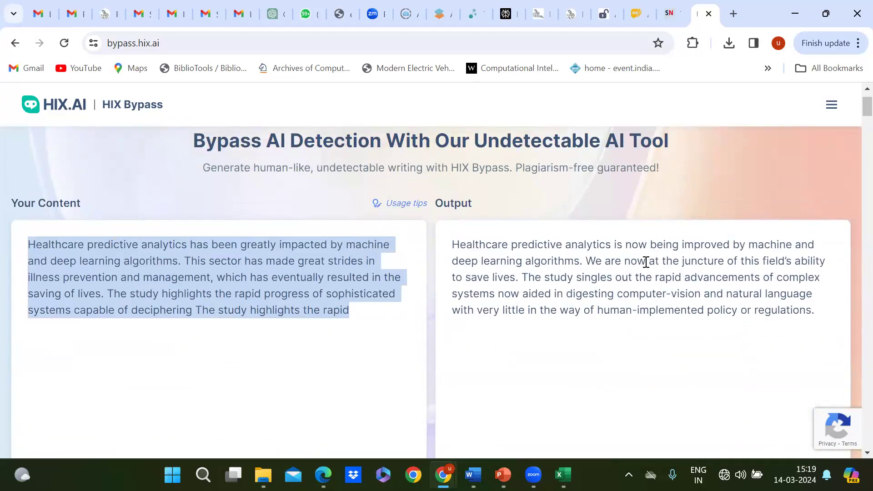
{"action": "left_click", "coordinate": [588, 274]}
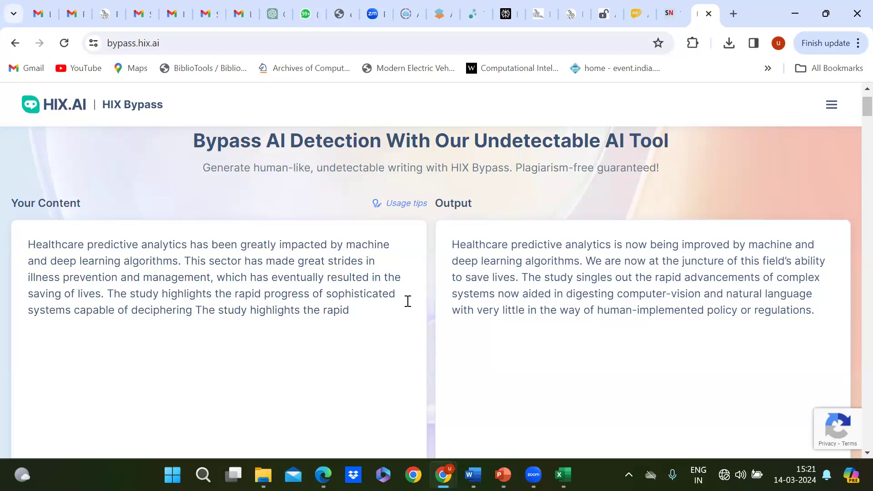
- Try to humanize the same passage again and dismiss the Pro plan offer
{"action": "scroll", "coordinate": [364, 357], "scroll_direction": "down", "scroll_amount": 3}
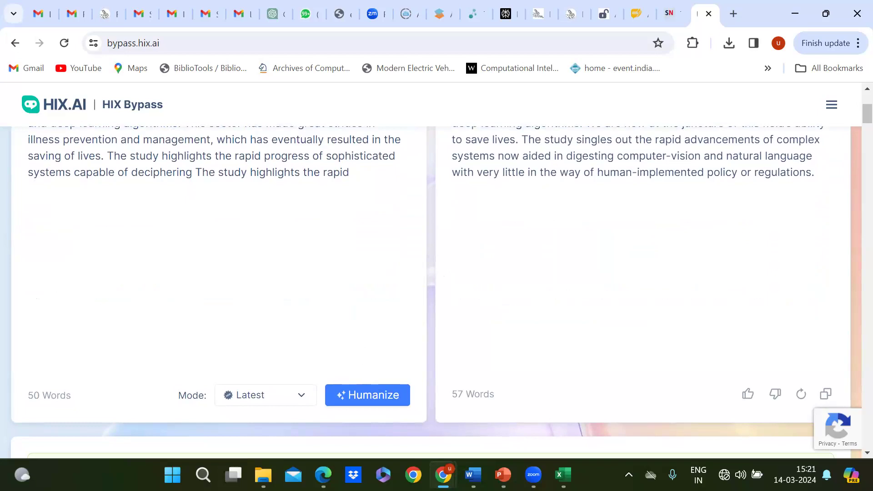
{"action": "left_click", "coordinate": [368, 395]}
{"action": "left_click", "coordinate": [782, 101]}
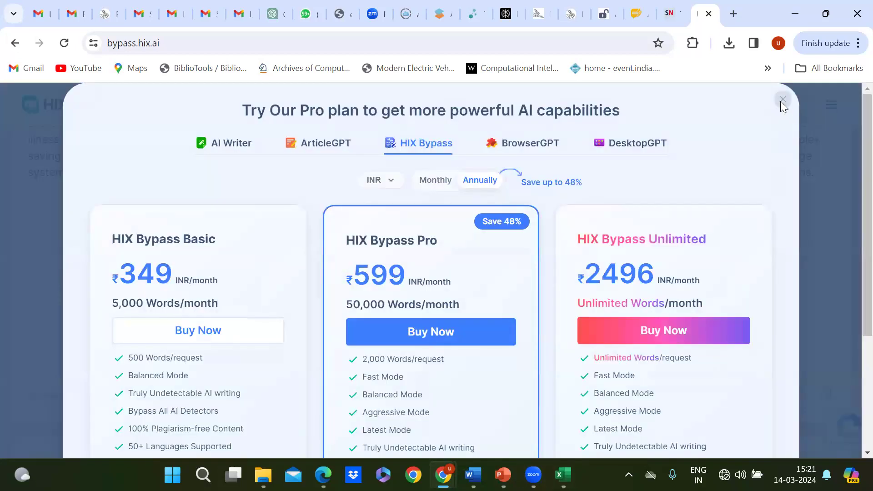
{"action": "scroll", "coordinate": [465, 300], "scroll_direction": "up", "scroll_amount": 5}
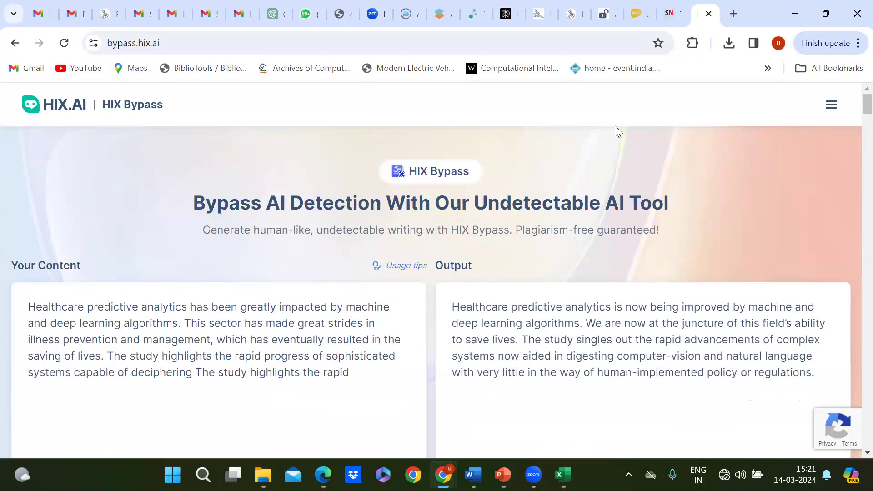
- Close the HIX Bypass page
{"action": "left_click", "coordinate": [709, 13]}
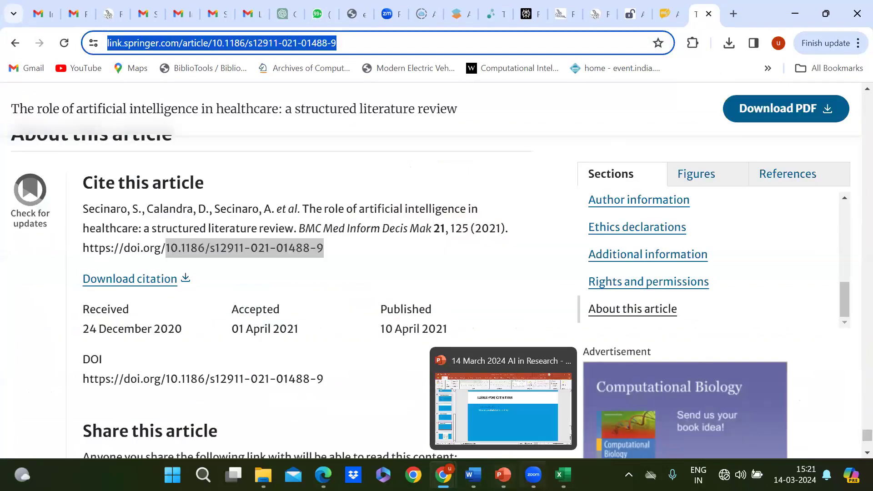
{"action": "mouse_move", "coordinate": [533, 475]}
{"action": "left_click", "coordinate": [512, 447]}
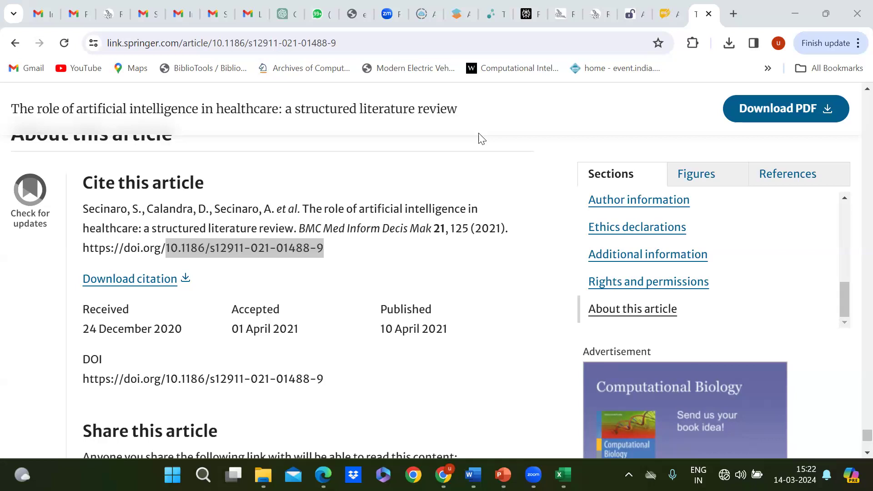
- Look up "undetectable ai" on a new Chrome page and open the bypass.hix.ai entry from the browsing history
{"action": "left_click", "coordinate": [735, 13]}
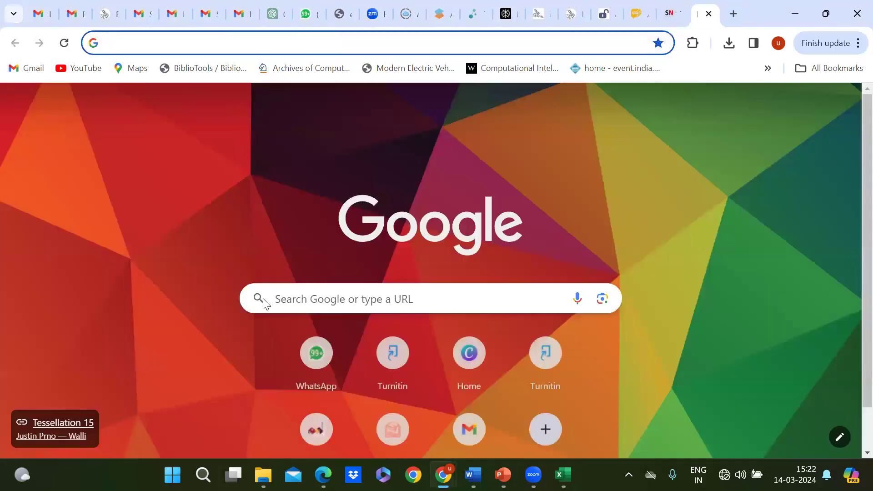
{"action": "left_click", "coordinate": [299, 295]}
{"action": "type", "text": "undet"}
{"action": "left_click", "coordinate": [278, 360]}
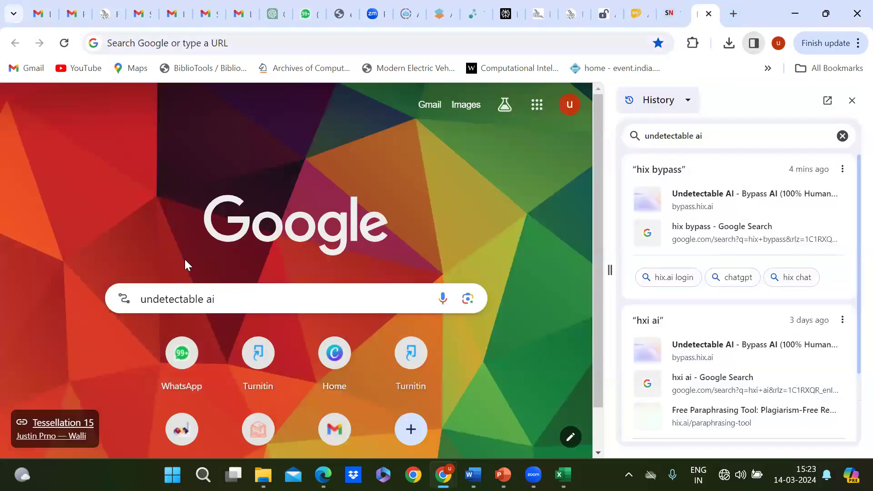
{"action": "left_click", "coordinate": [705, 199]}
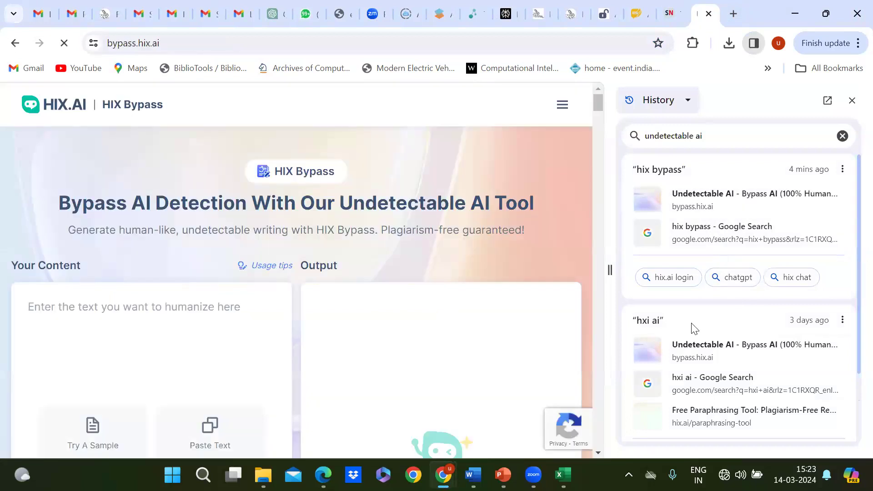
{"action": "scroll", "coordinate": [702, 396], "scroll_direction": "down", "scroll_amount": 1}
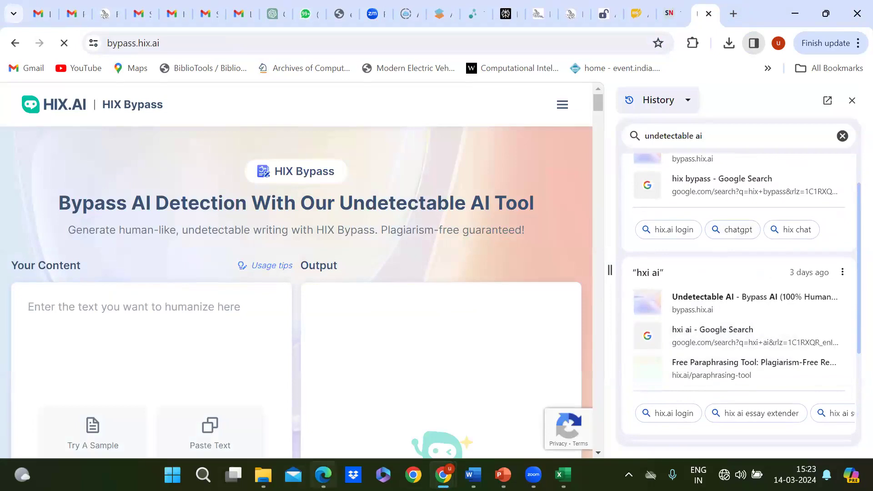
- Switch to Edge, search Bing for "zerogpt" and open the ZeroGPT text detector at zerogpt.com
{"action": "key", "text": "alt+Tab"}
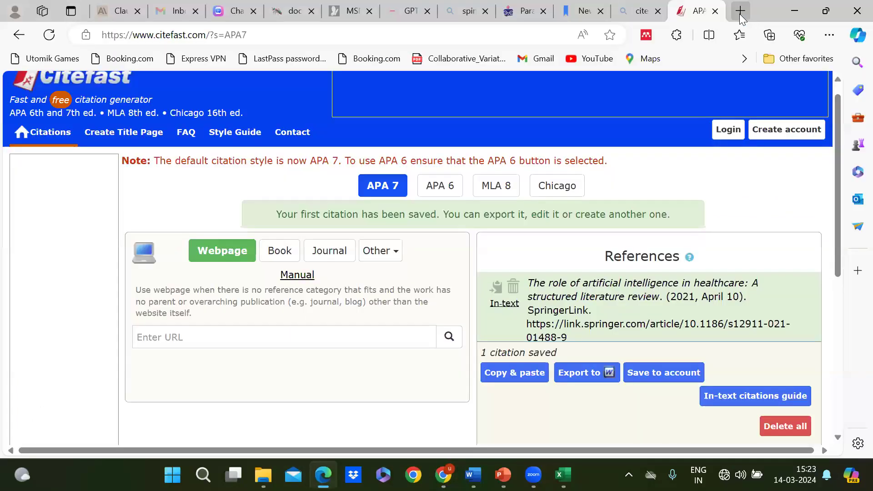
{"action": "left_click", "coordinate": [740, 14]}
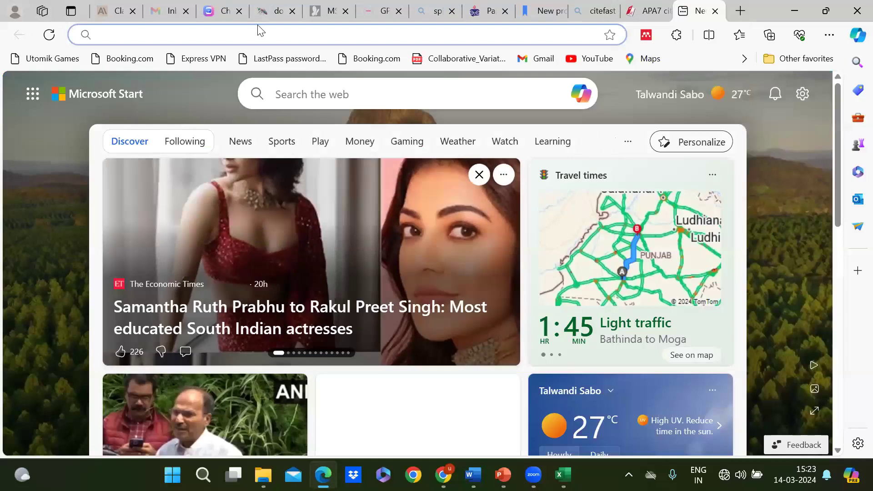
{"action": "type", "text": "zerogpt"}
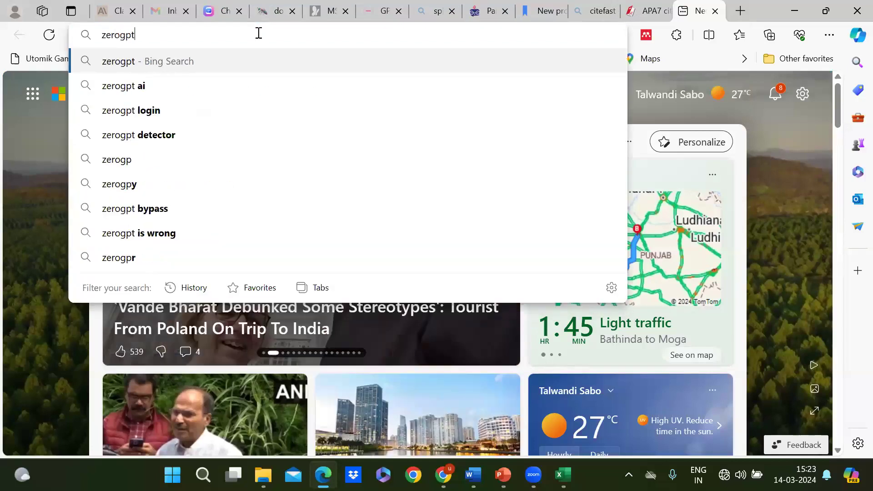
{"action": "key", "text": "Return"}
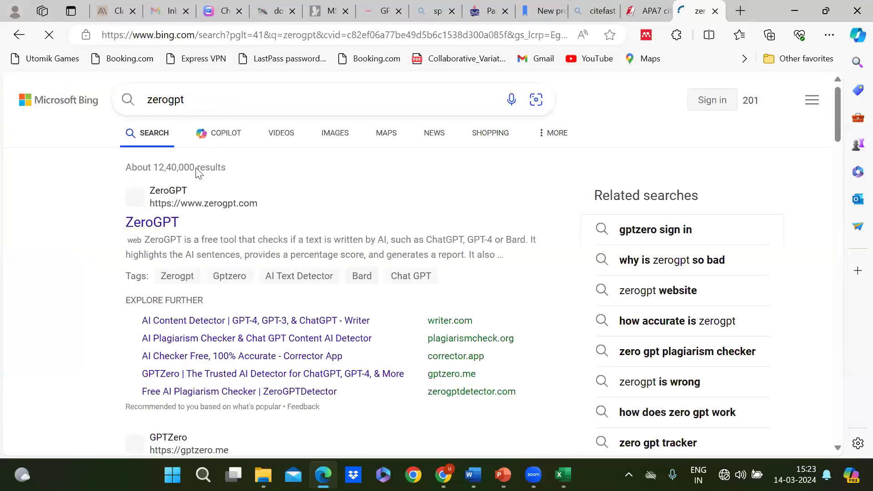
{"action": "left_click", "coordinate": [154, 222]}
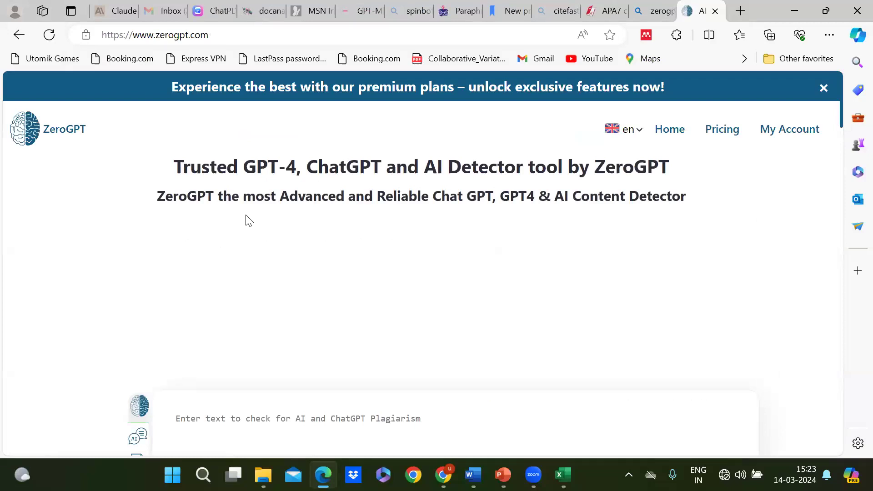
{"action": "scroll", "coordinate": [273, 294], "scroll_direction": "down", "scroll_amount": 4}
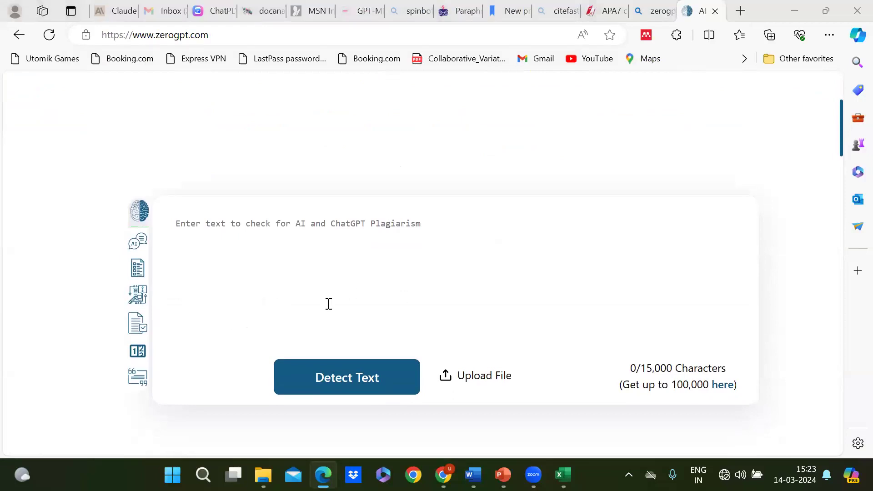
{"action": "left_click", "coordinate": [448, 246]}
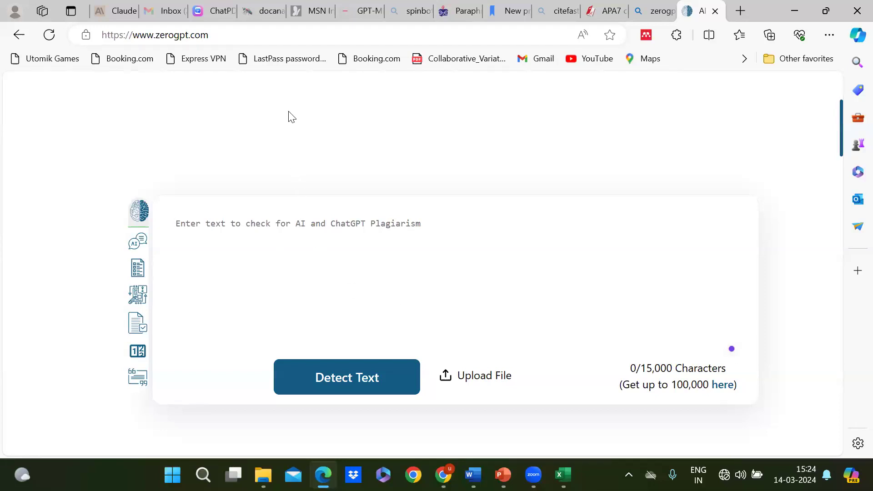
- Search for "undetected ai" on a new page and open the text checker at undetectable.ai
{"action": "left_click", "coordinate": [250, 29]}
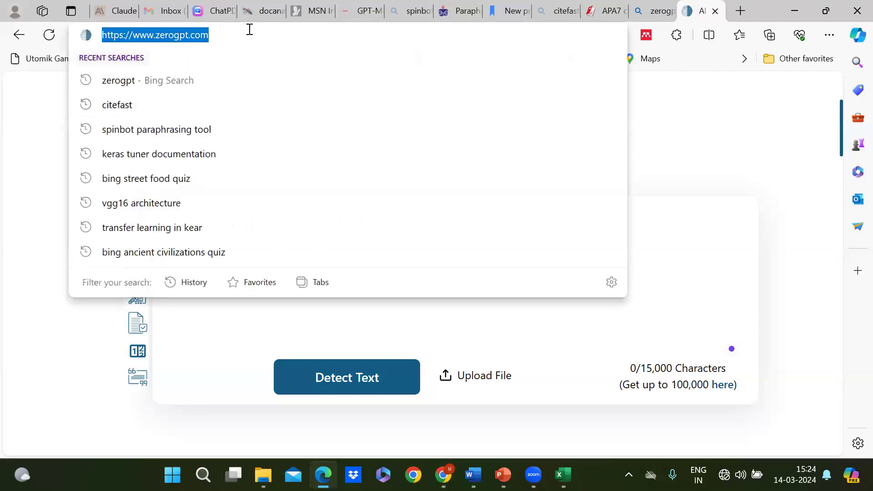
{"action": "key", "text": "ctrl+t"}
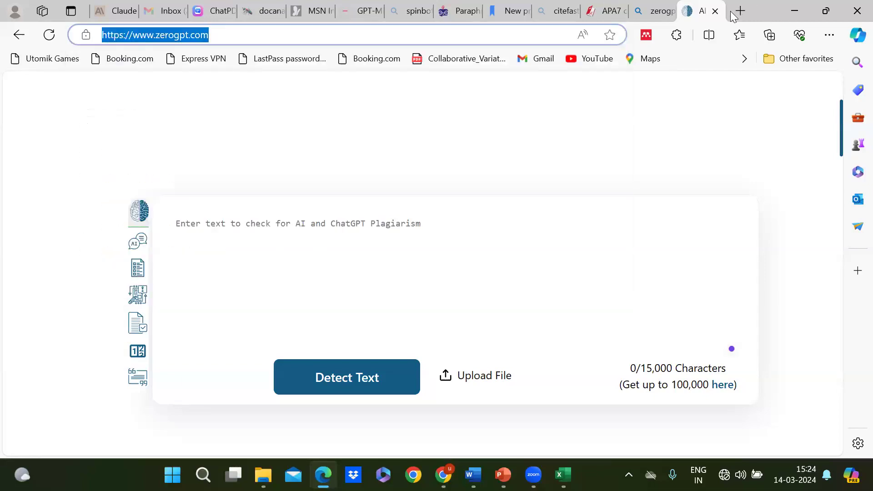
{"action": "type", "text": "undetected ai"}
{"action": "key", "text": "Return"}
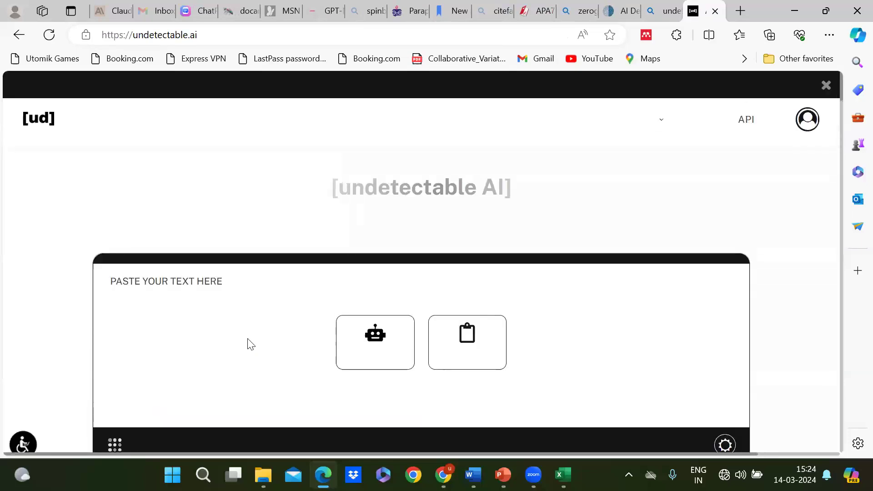
{"action": "scroll", "coordinate": [271, 422], "scroll_direction": "down", "scroll_amount": 2}
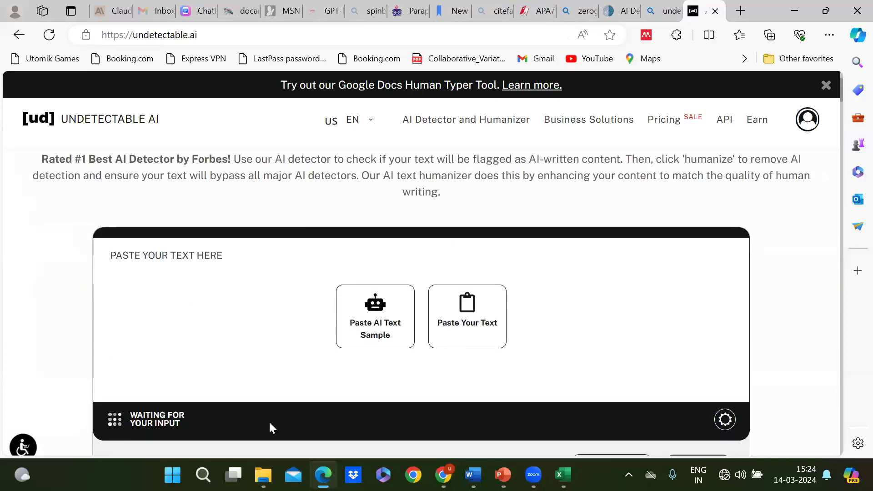
{"action": "left_click", "coordinate": [227, 342]}
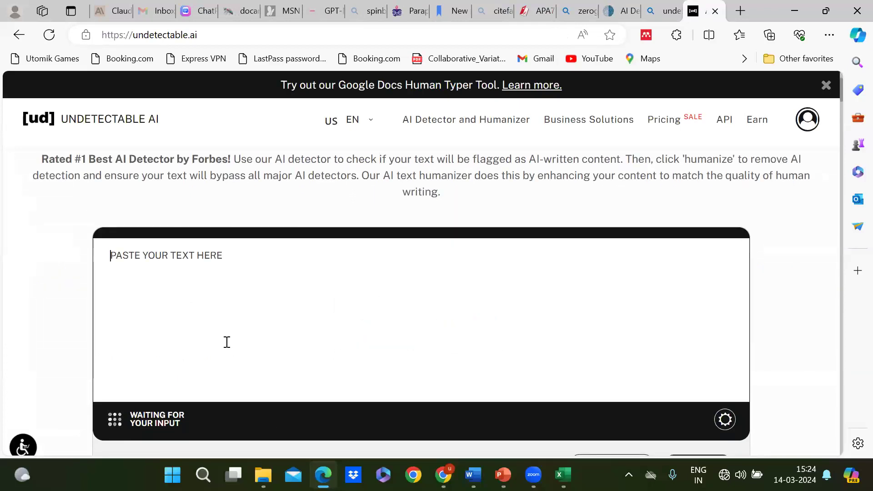
- Return from the Undetectable AI page to the open ZeroGPT detector page
{"action": "left_click", "coordinate": [664, 11]}
{"action": "left_click", "coordinate": [614, 12]}
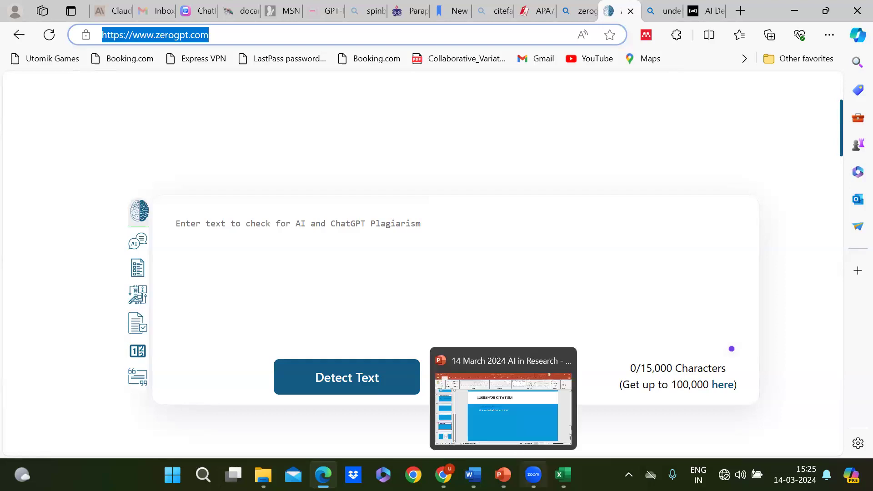
{"action": "mouse_move", "coordinate": [533, 474]}
{"action": "left_click", "coordinate": [503, 419]}
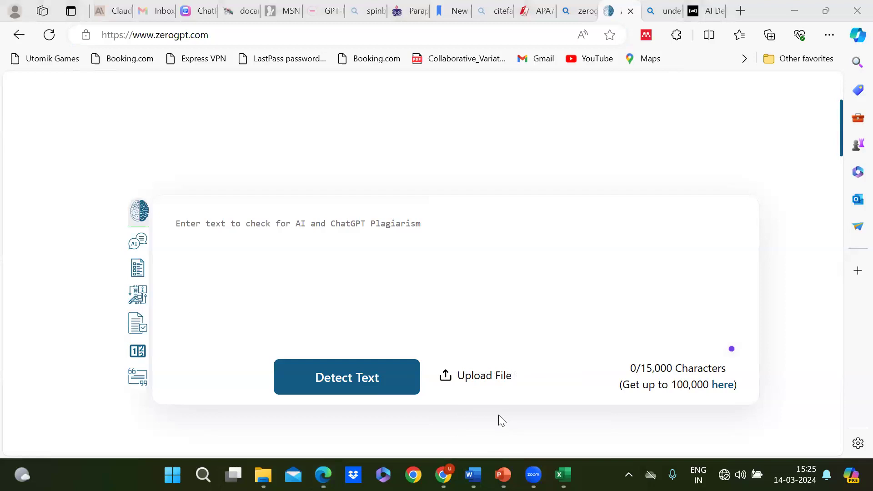